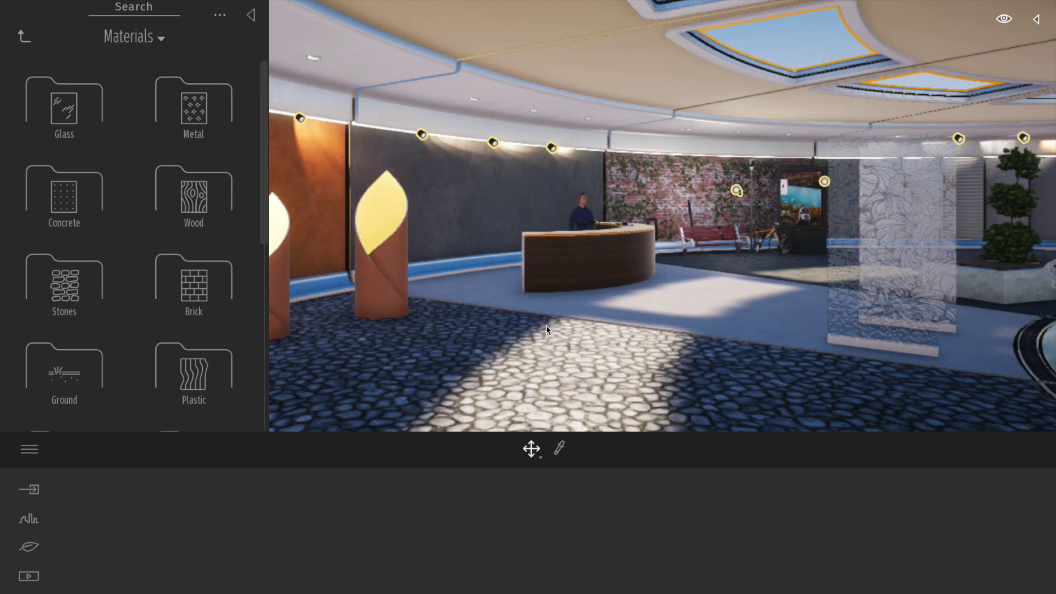
mouse_move(556, 329)
middle_mouse_down()
mouse_move(571, 320)
mouse_move(501, 324)
mouse_move(539, 328)
middle_mouse_up()
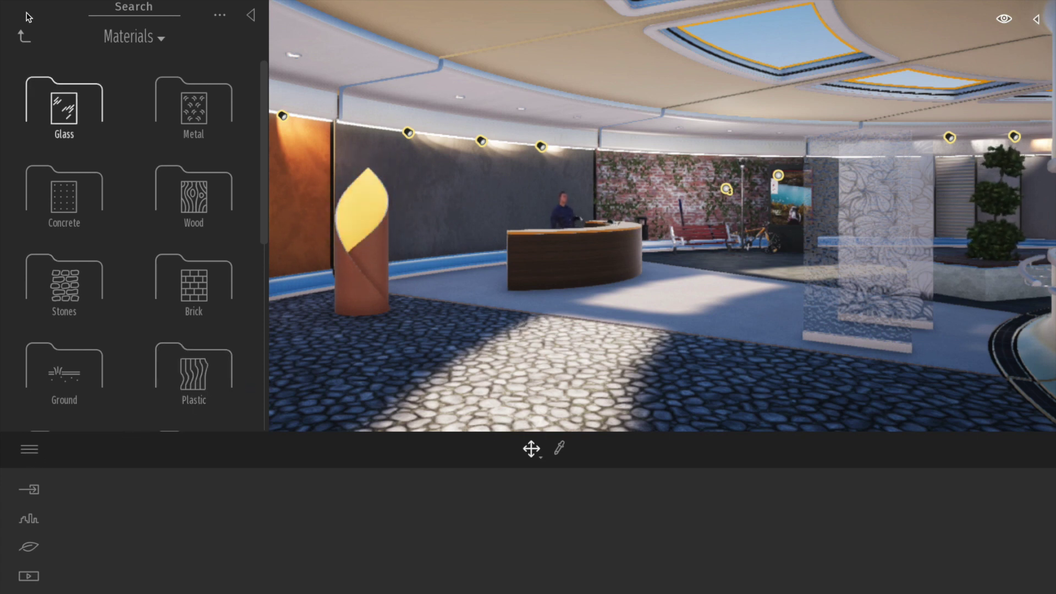
left_click(29, 450)
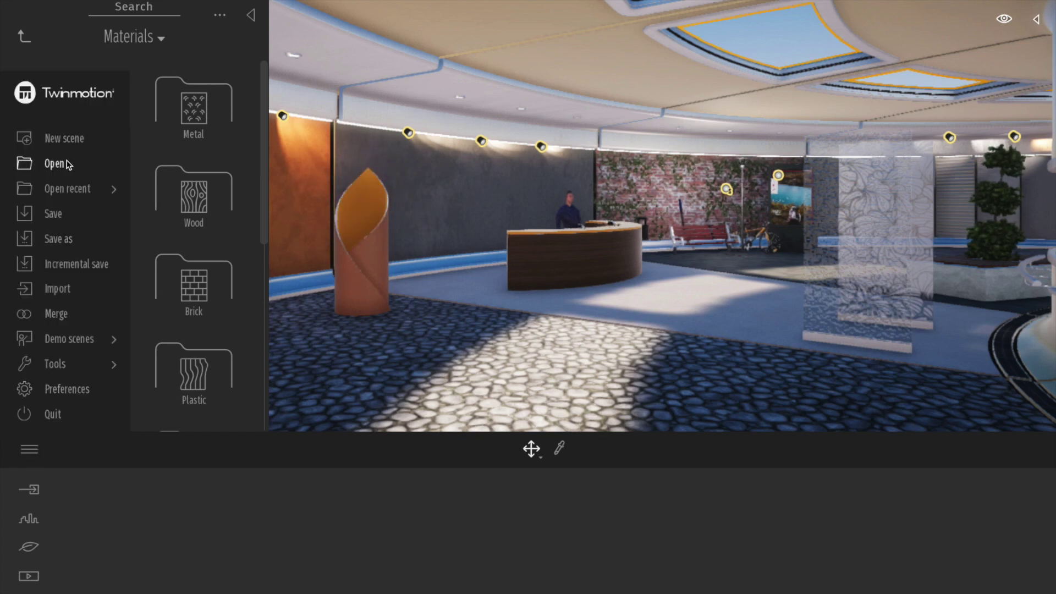
mouse_move(77, 190)
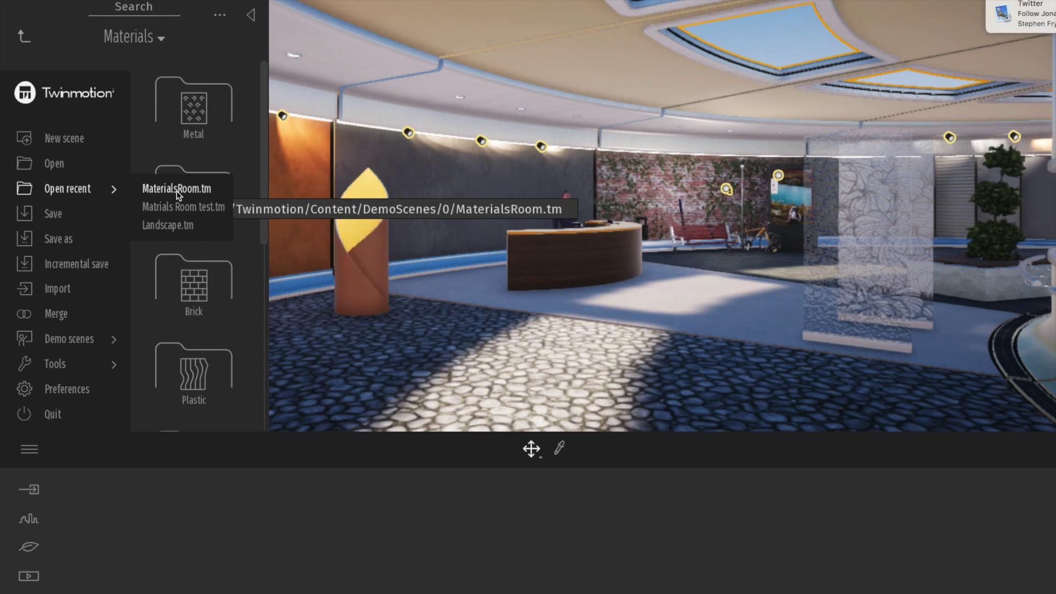
left_click(626, 100)
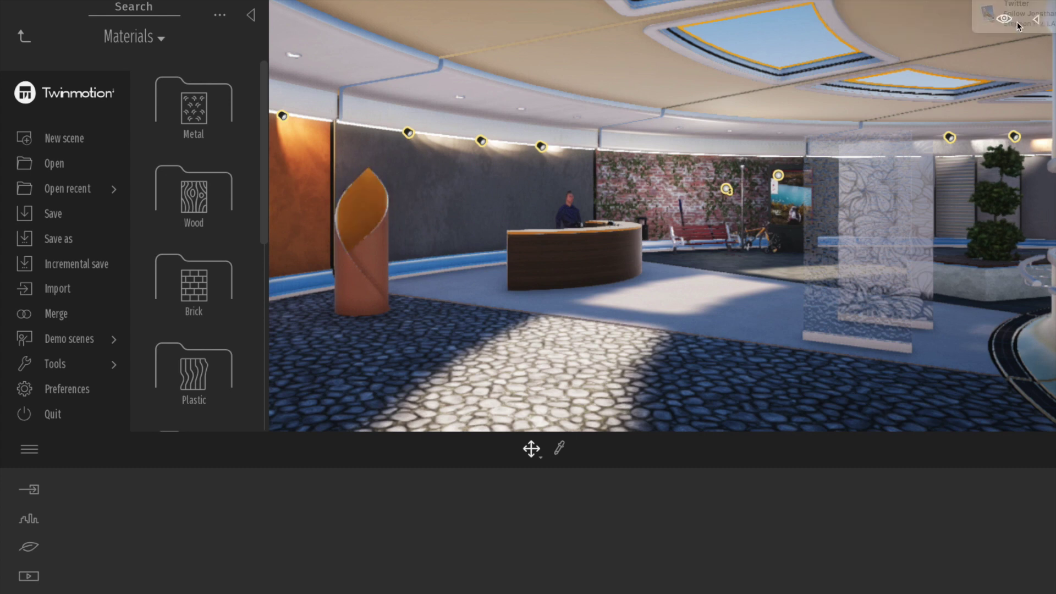
left_click(606, 277)
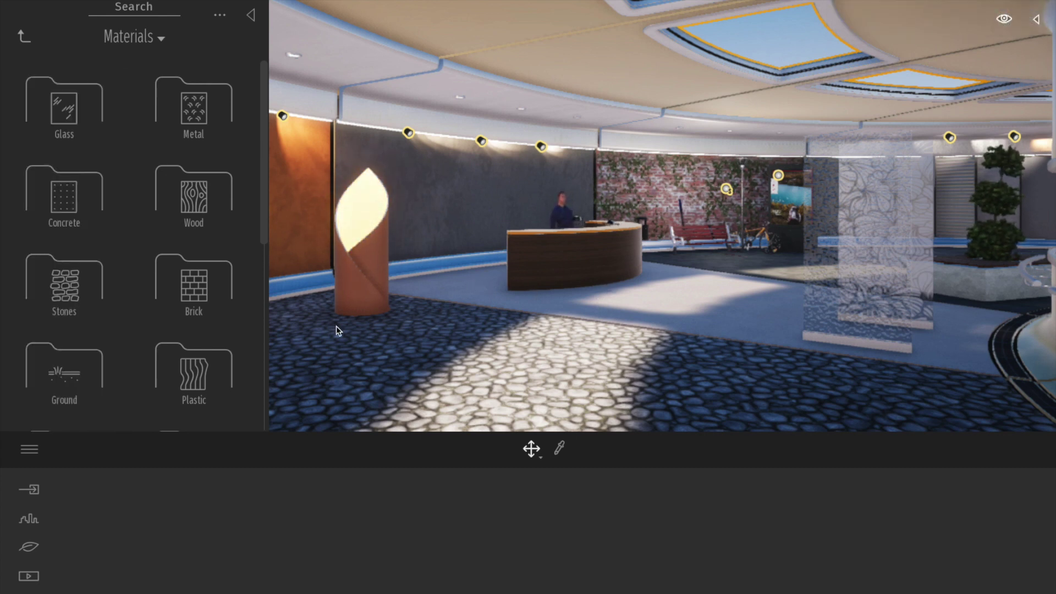
Show the scene's imported files and look around the reception lobby from several viewpoints
left_click(30, 489)
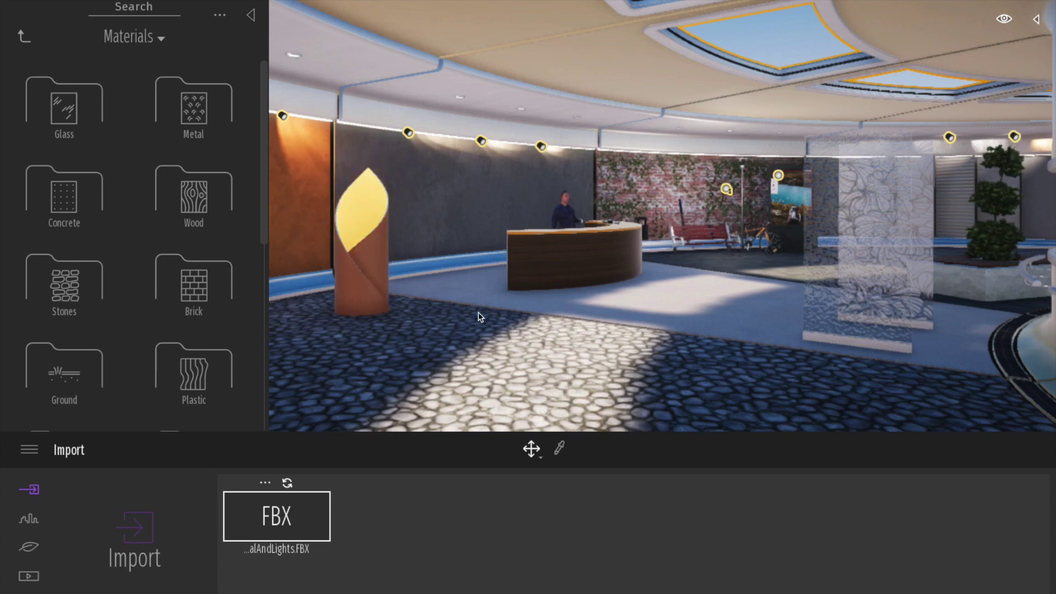
mouse_move(609, 254)
middle_mouse_down()
mouse_move(632, 254)
mouse_move(526, 256)
mouse_move(604, 261)
middle_mouse_up()
right_click_drag(604, 262, 578, 255)
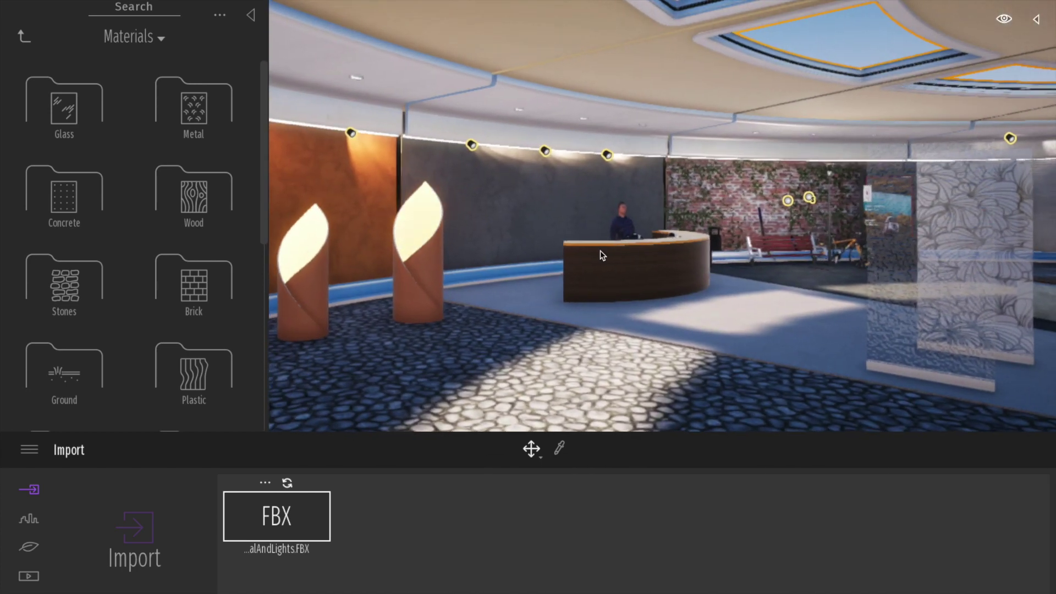
mouse_move(515, 281)
middle_mouse_down()
mouse_move(555, 303)
mouse_move(534, 269)
mouse_move(511, 260)
middle_mouse_up()
scroll(507, 278, "up", 1)
scroll(516, 276, "up", 2)
right_click_drag(551, 275, 654, 277)
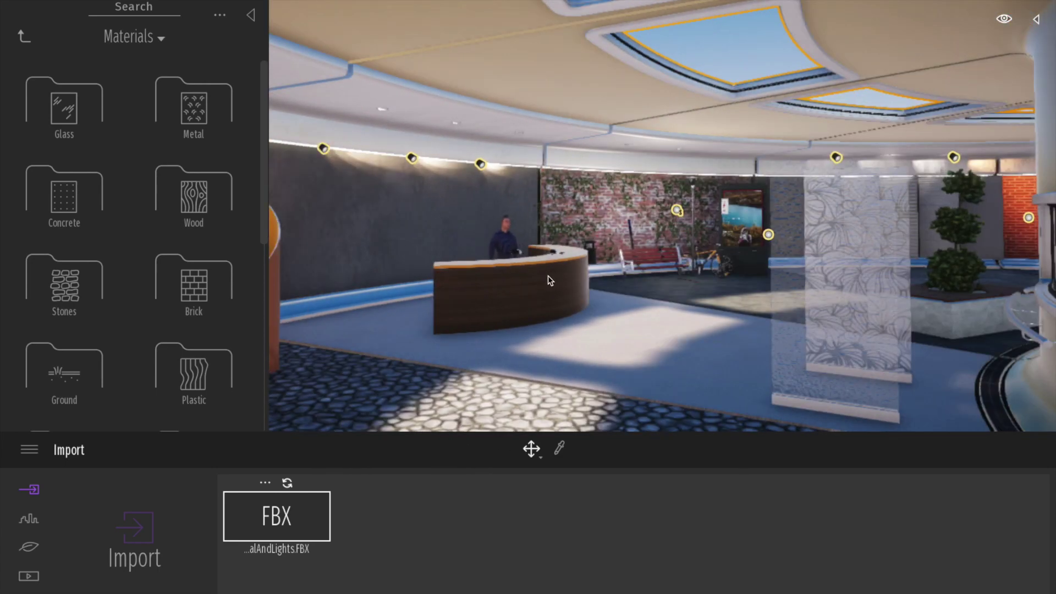
scroll(548, 275, "down", 2)
middle_click_drag(477, 300, 479, 285)
mouse_move(477, 296)
right_mouse_down()
mouse_move(410, 297)
mouse_move(476, 296)
right_mouse_up()
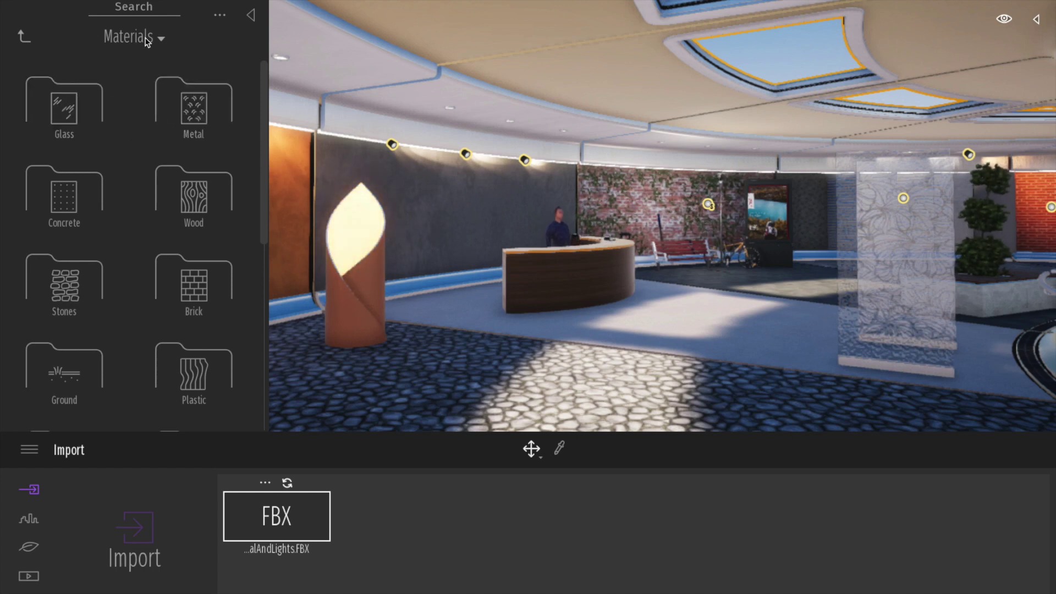
Apply the Brushed aluminium 01 metal to the white ceiling band above the wall lights and set its reflection to 41%
left_click(21, 37)
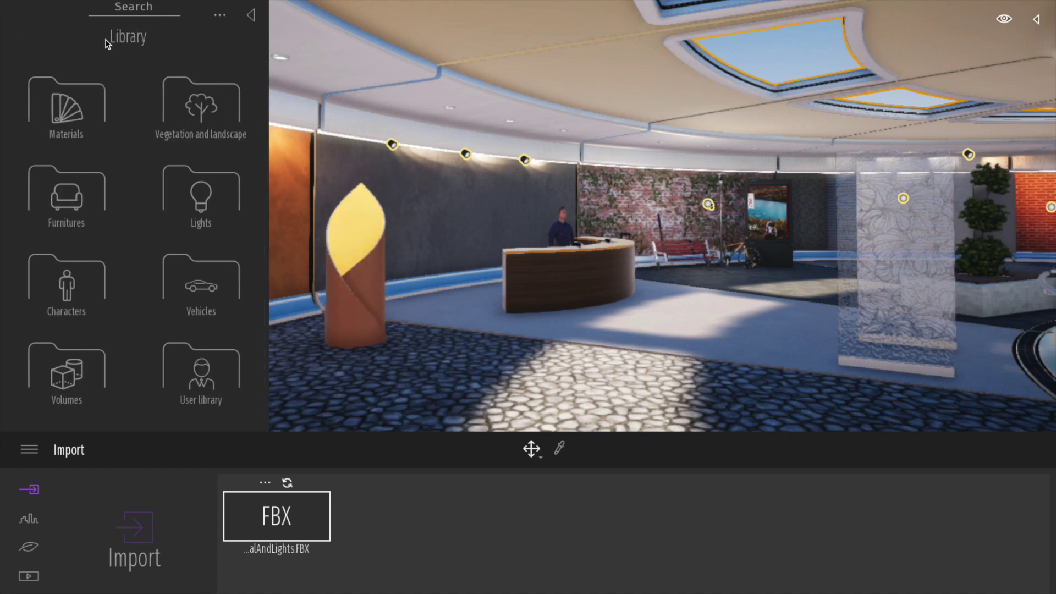
left_click(73, 112)
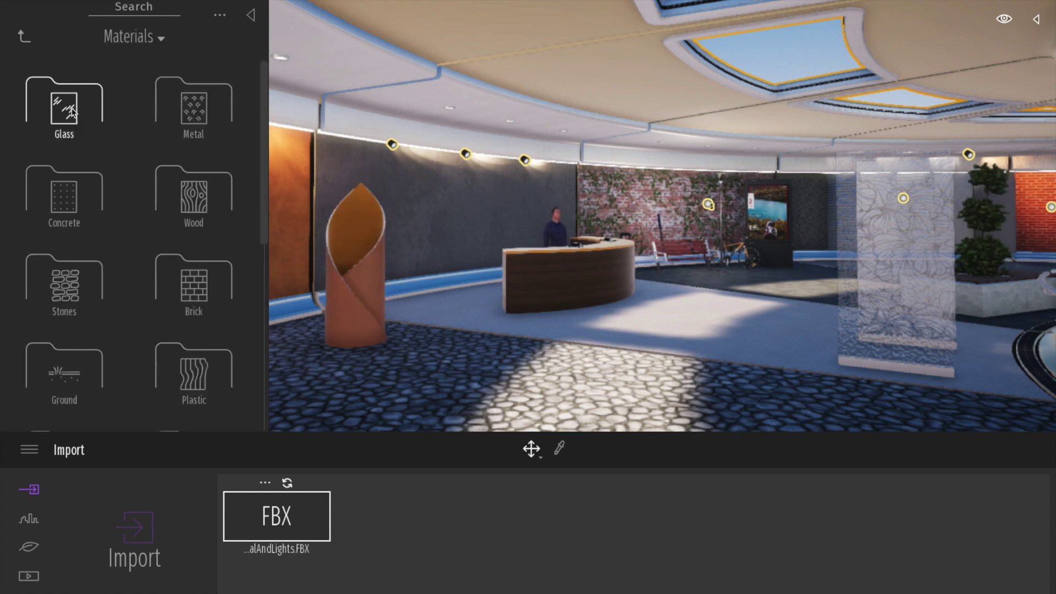
left_click(195, 115)
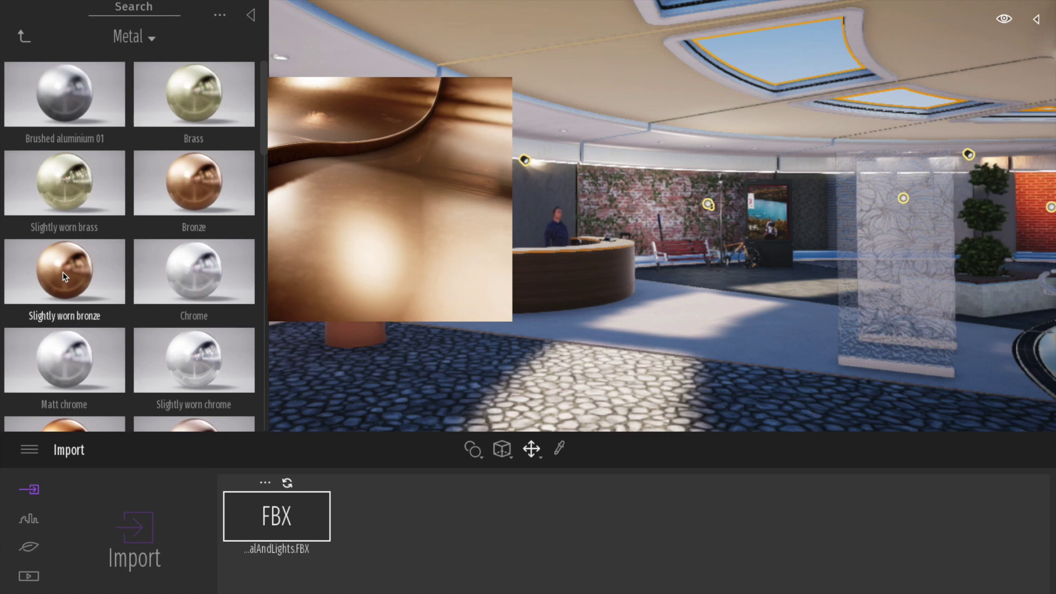
left_click_drag(64, 104, 307, 91)
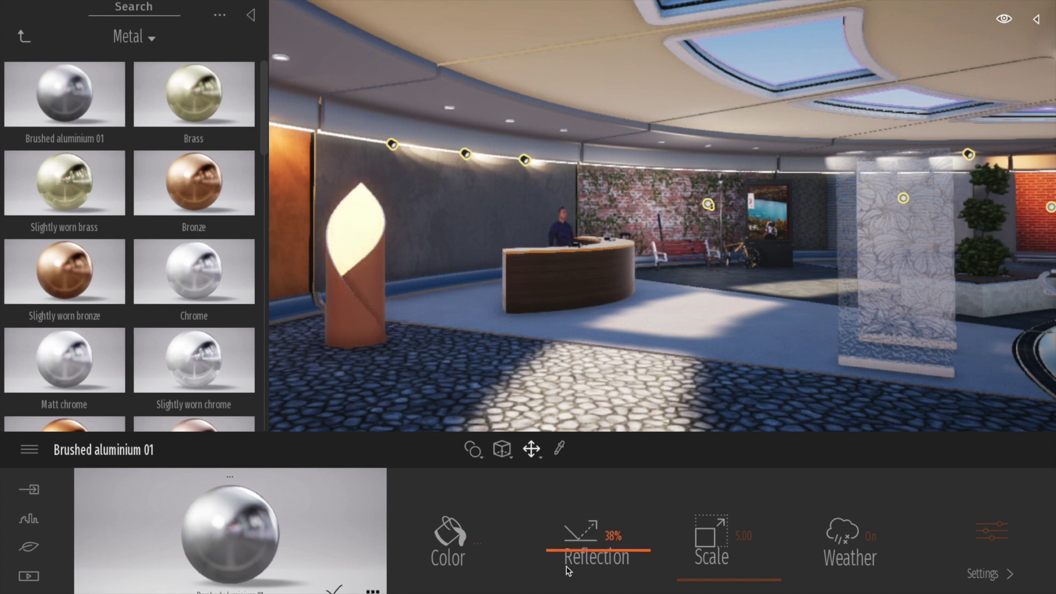
mouse_move(558, 553)
left_mouse_down()
mouse_move(568, 514)
mouse_move(570, 548)
left_mouse_up()
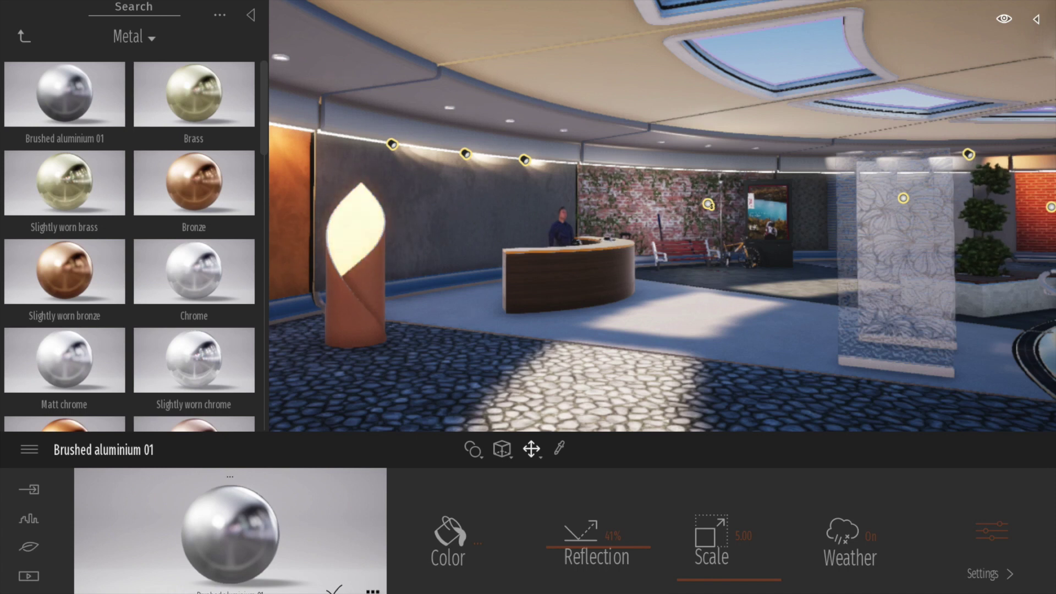
Apply Aluminium siding 04 from the scene's materials to the dark wall behind the reception desk and set its scale to 0.85
left_click(372, 593)
scroll(240, 534, "down", 1)
scroll(240, 534, "down", 3)
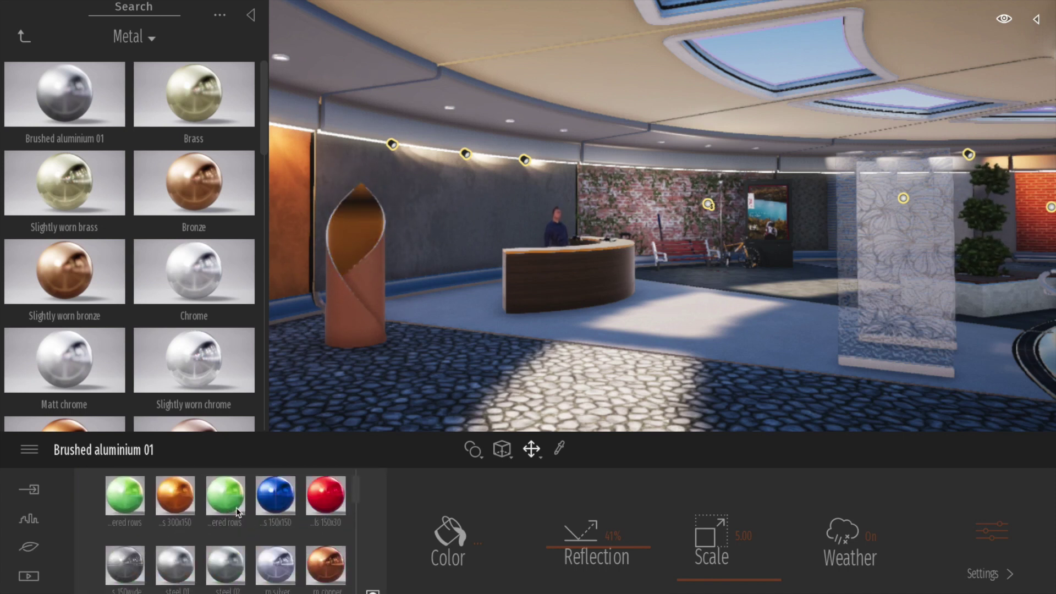
scroll(282, 517, "up", 2)
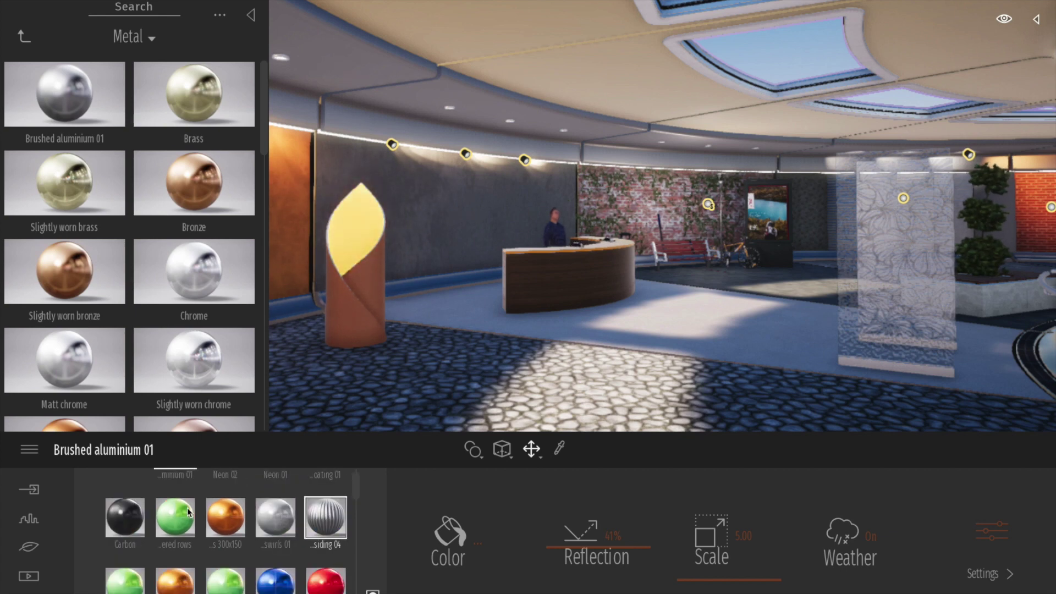
left_click(322, 521)
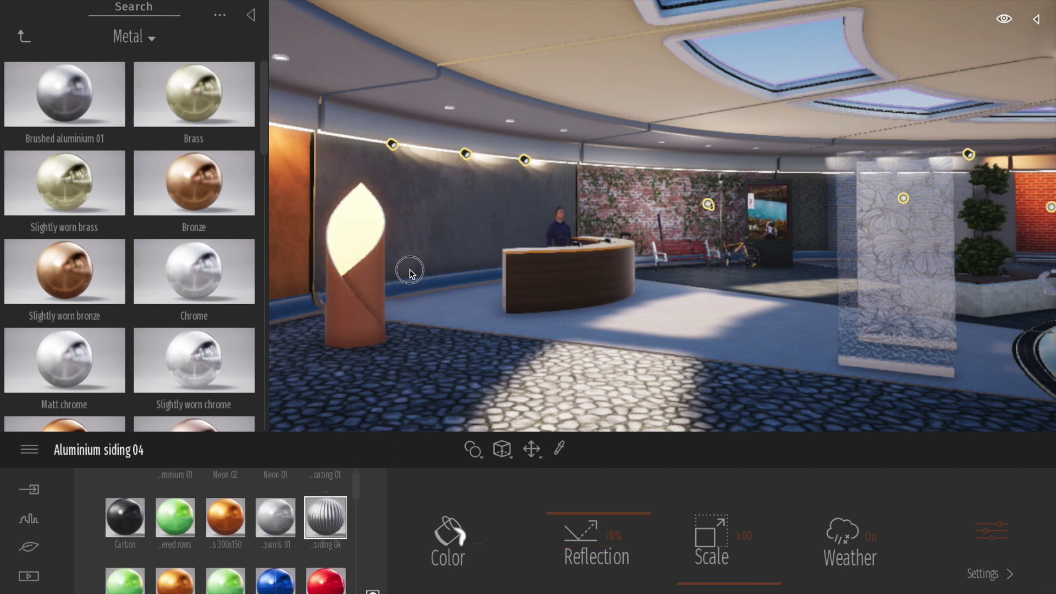
left_click(394, 112)
left_click(413, 196)
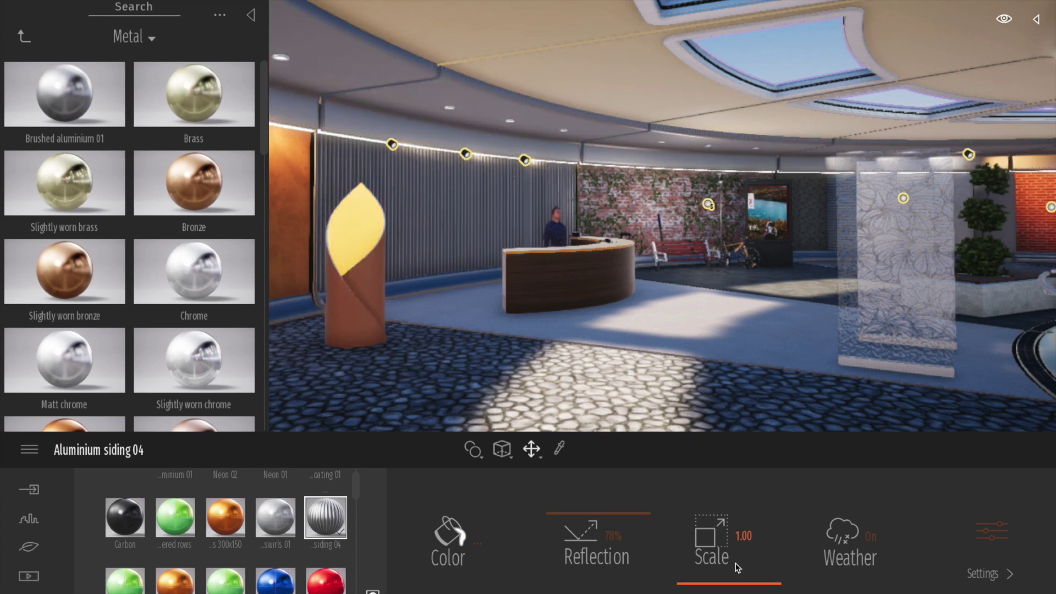
left_click_drag(710, 589, 714, 583)
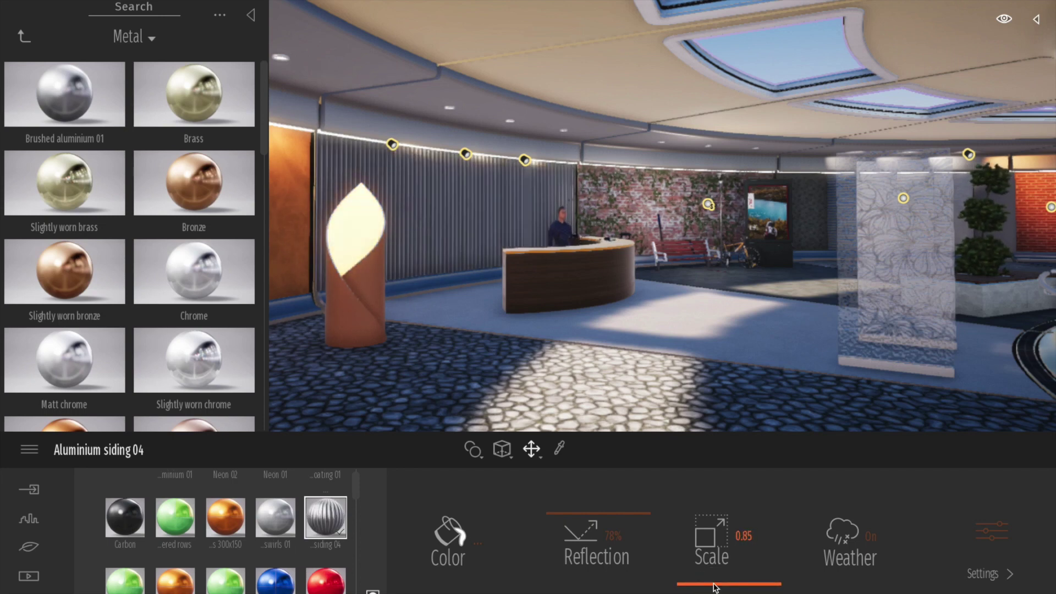
Replace the cobblestone floor with the Chestnut 01 A wood material and set its reflection to 54%
left_click(23, 38)
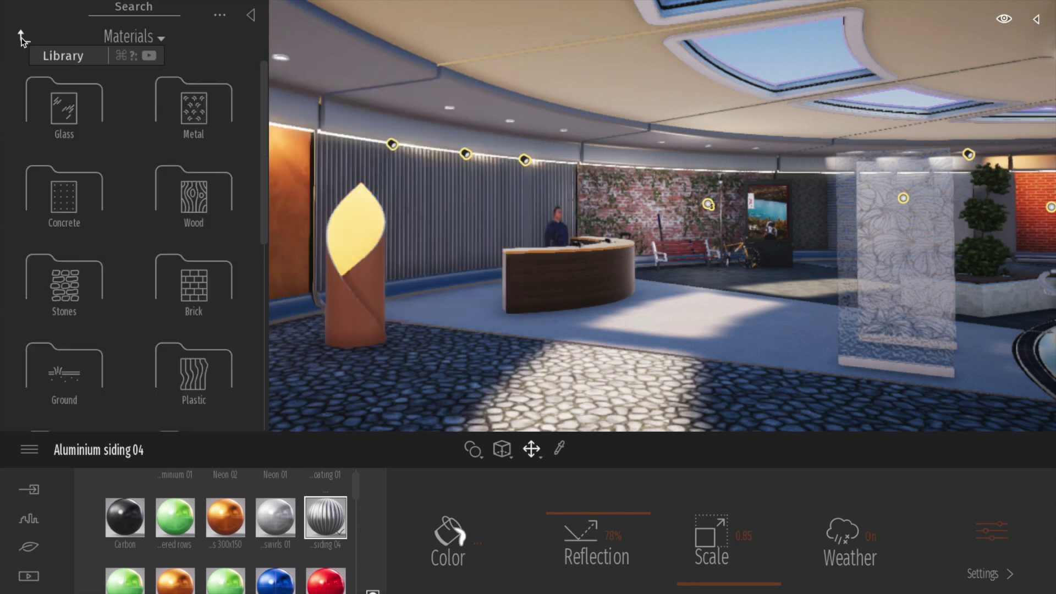
left_click(194, 198)
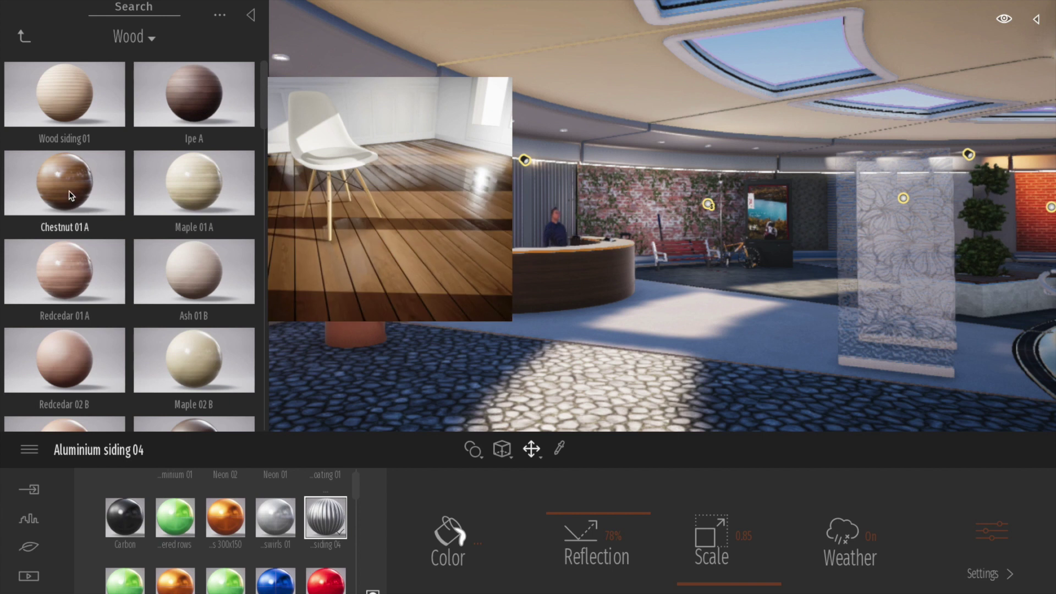
left_click_drag(71, 195, 464, 370)
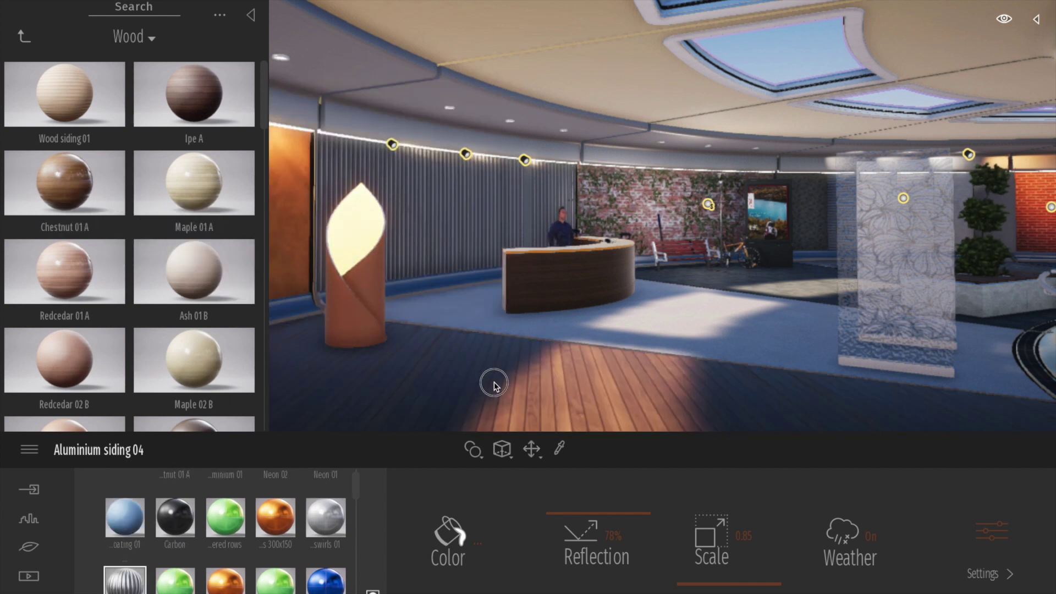
mouse_move(555, 513)
left_mouse_down()
mouse_move(555, 560)
mouse_move(556, 534)
left_mouse_up()
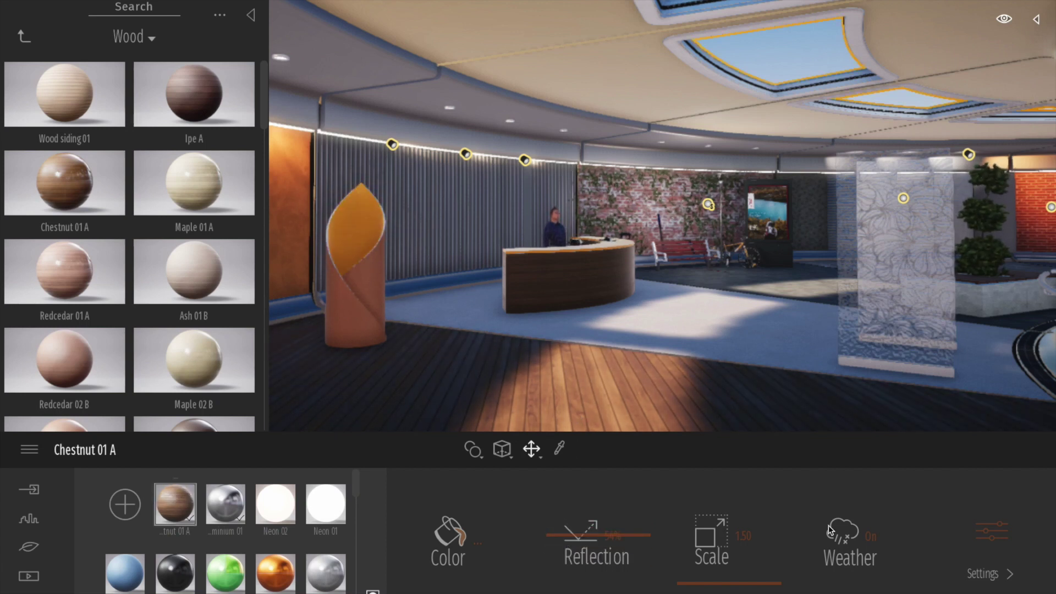
Set the chestnut floor material's scale to 0.01 and its texture rotation to 32°
left_click_drag(745, 561, 758, 590)
left_click(761, 588)
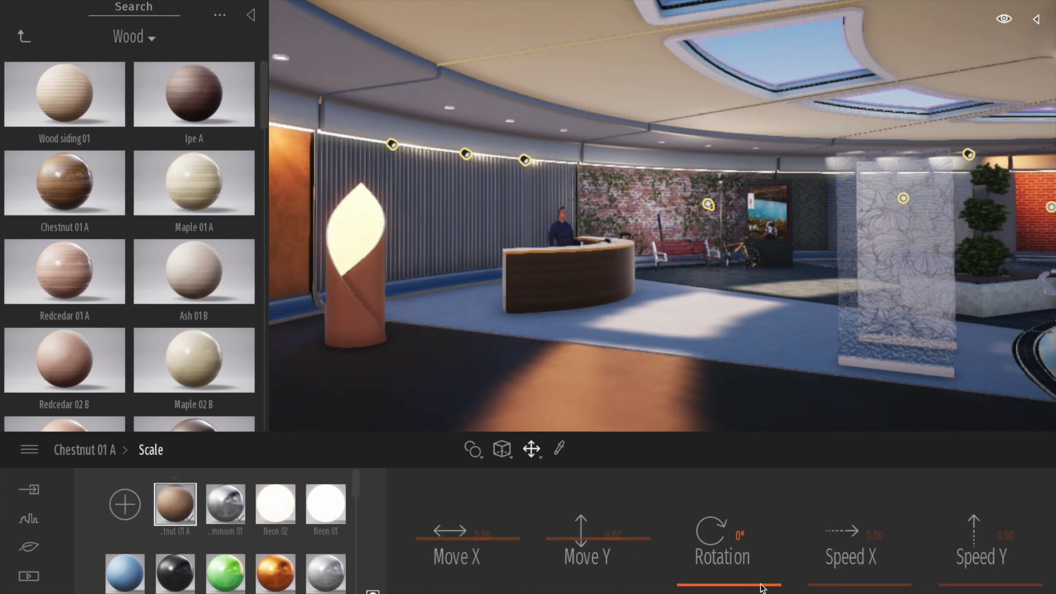
left_click_drag(744, 585, 655, 556)
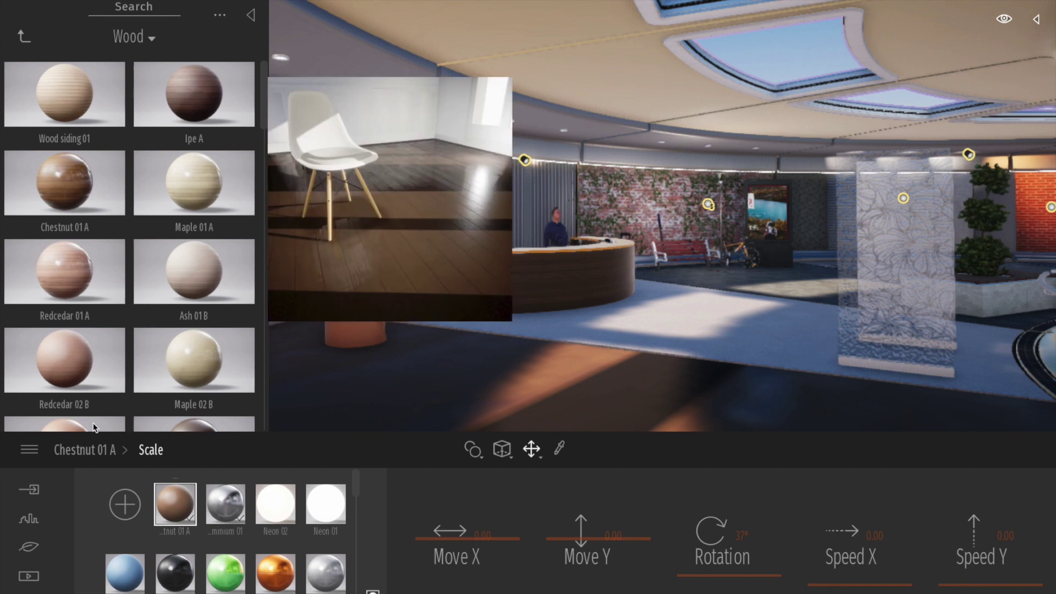
left_click_drag(695, 562, 717, 569)
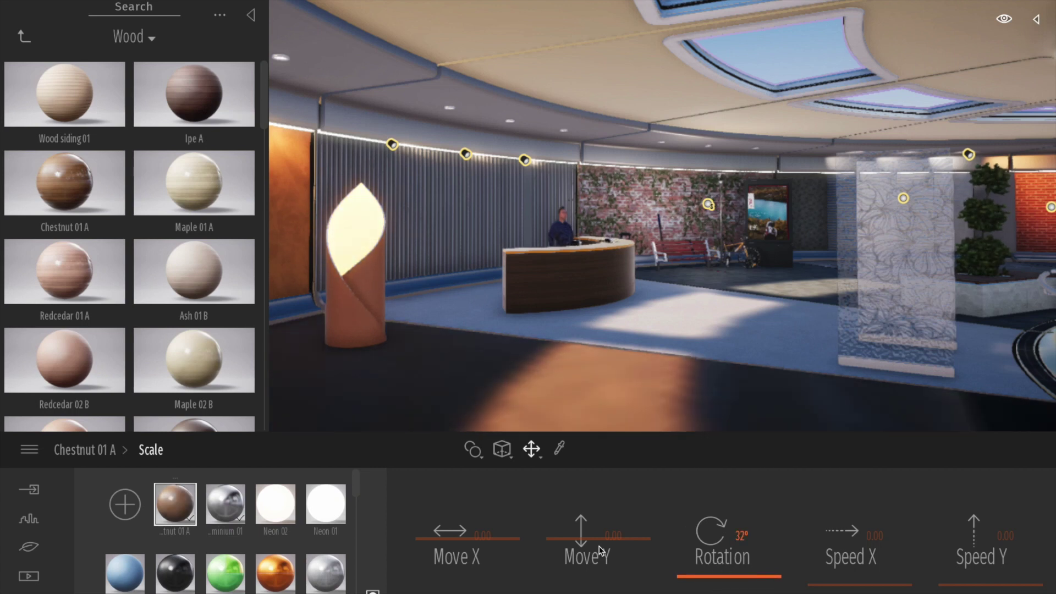
left_click(482, 535)
left_click(80, 451)
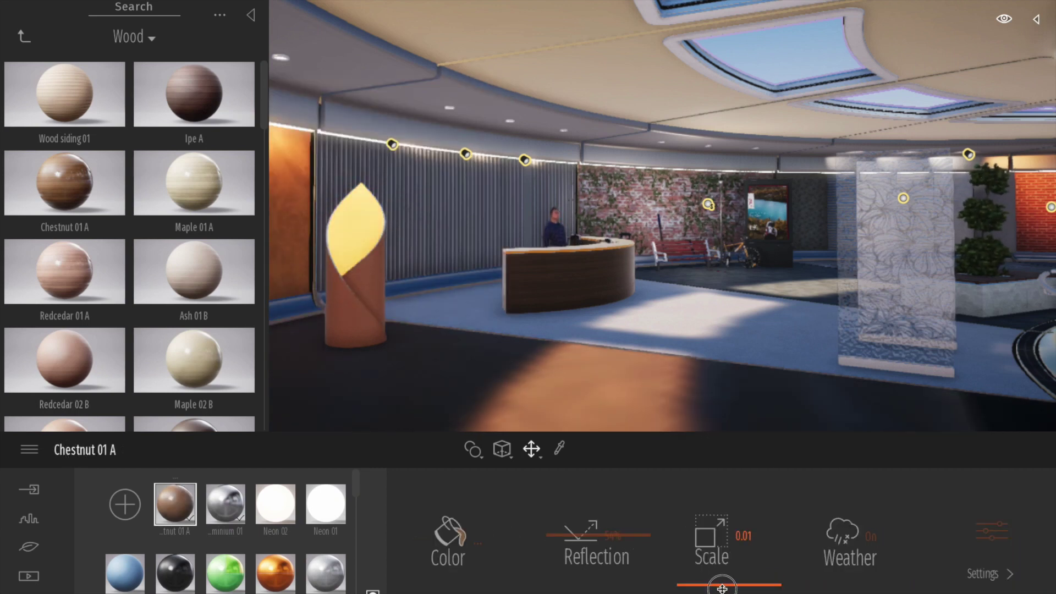
Set the chestnut floor material's scale to 3.70, its rotation to 62° and its reflection to 57%
mouse_move(720, 589)
left_mouse_down()
mouse_move(718, 575)
mouse_move(724, 585)
left_mouse_up()
left_click(771, 584)
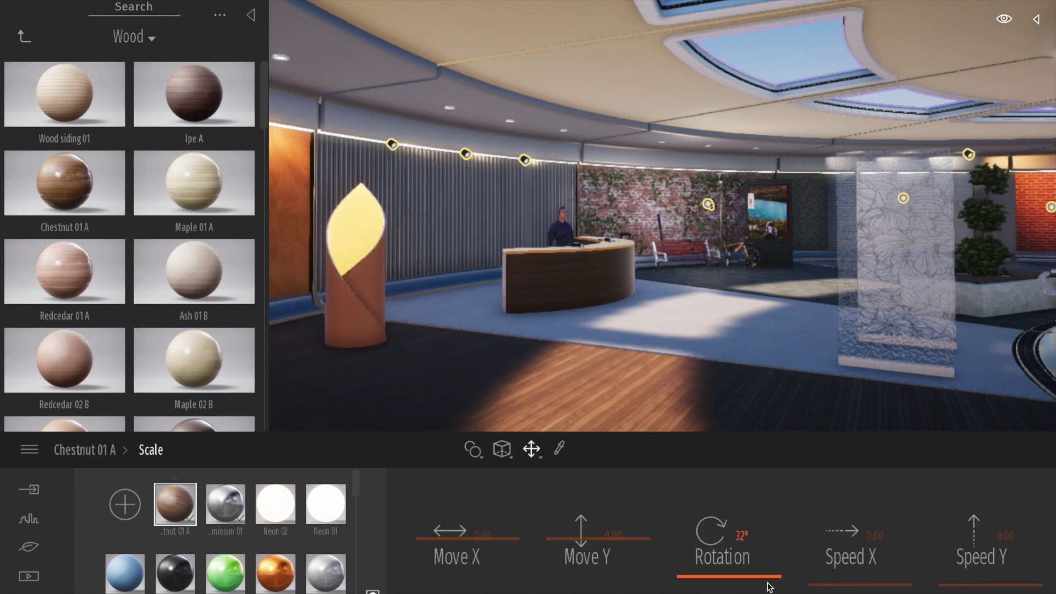
left_click_drag(730, 576, 730, 564)
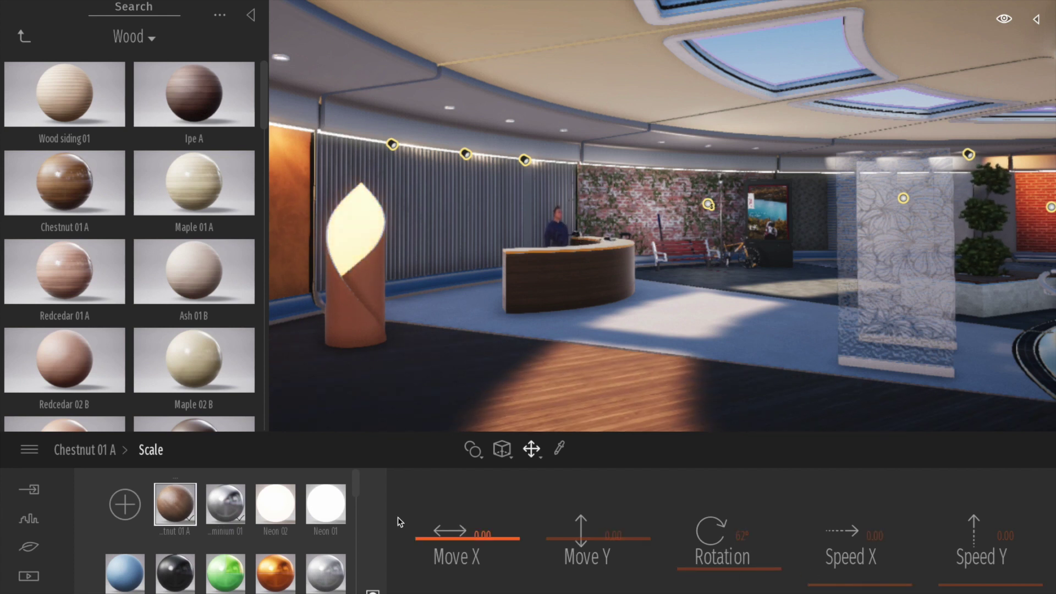
left_click(101, 450)
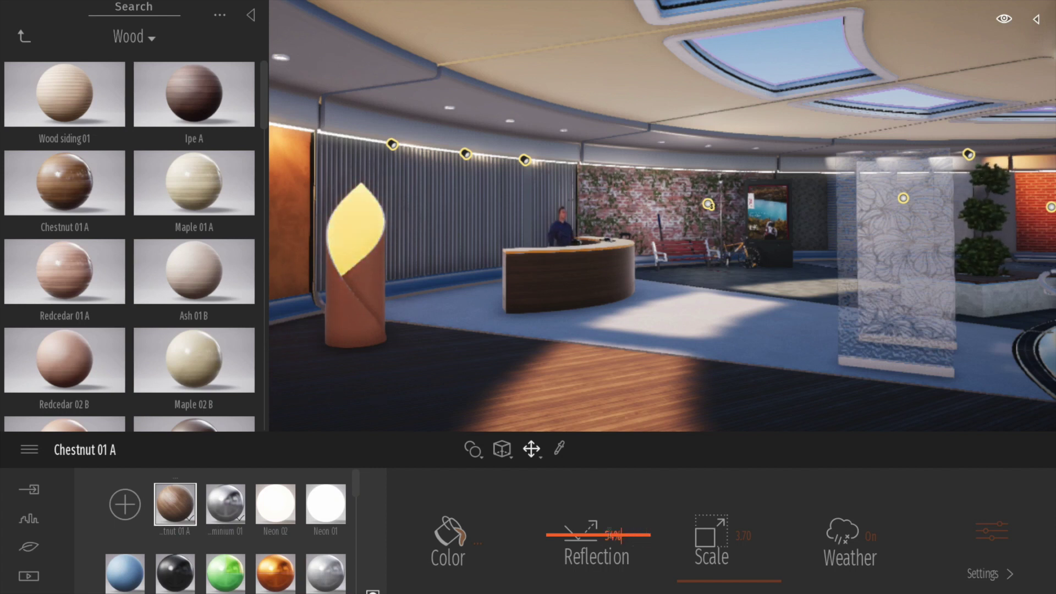
mouse_move(558, 538)
left_mouse_down()
mouse_move(556, 502)
mouse_move(558, 533)
left_mouse_up()
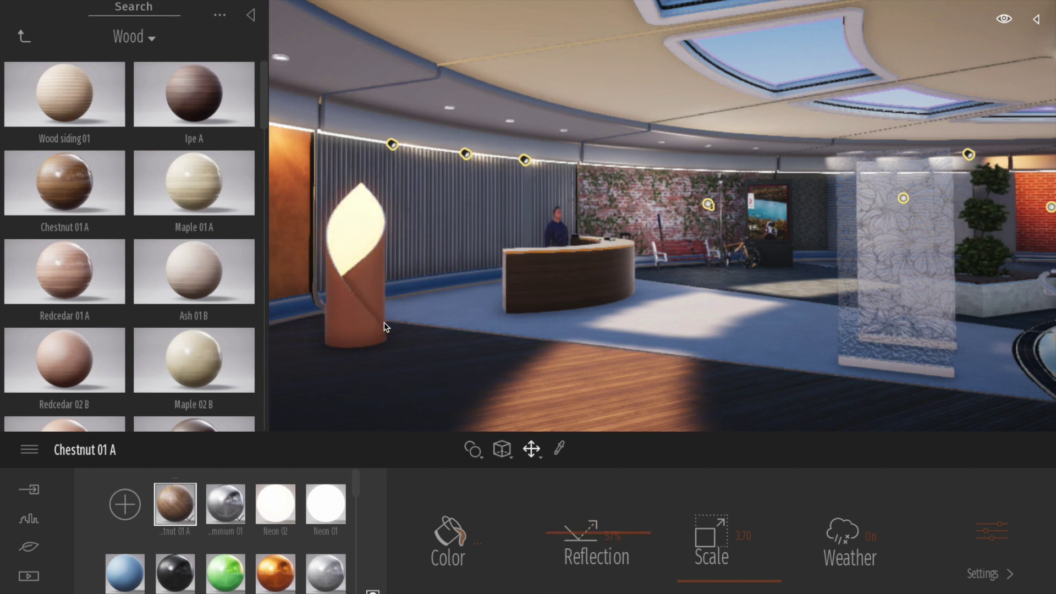
Return to the material categories and examine the reception desk and the floor around it from closer up
left_click(24, 37)
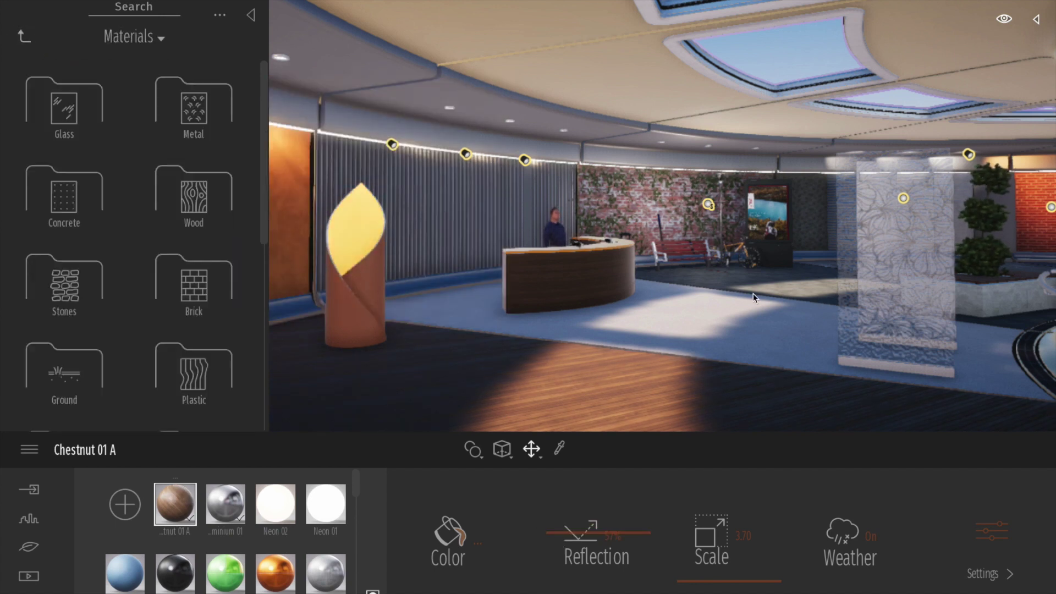
key("w")
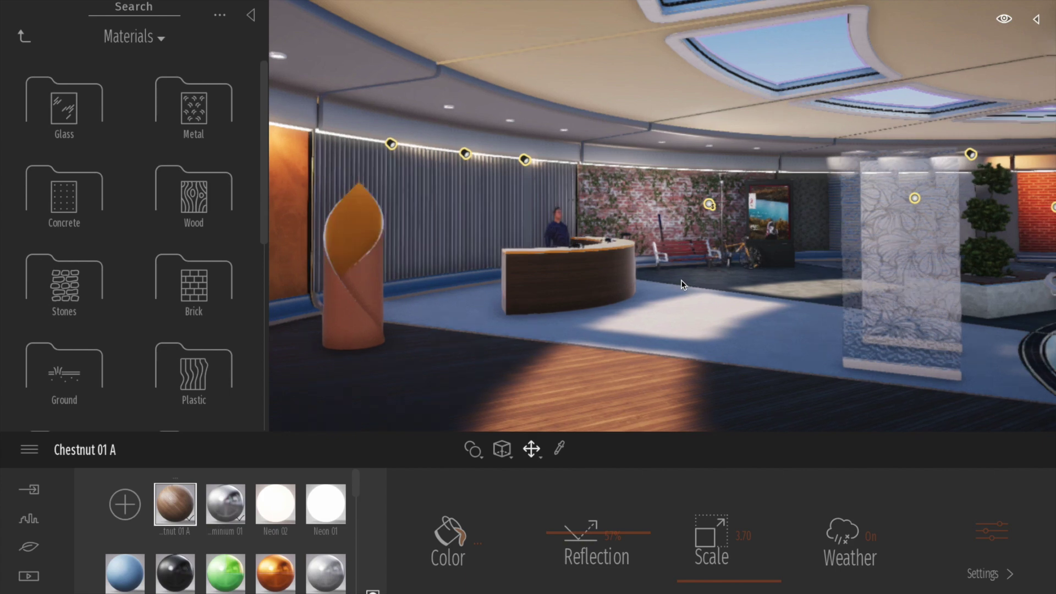
key("w")
key("w")
key("w")
key("w")
key("w")
key("w")
key("w")
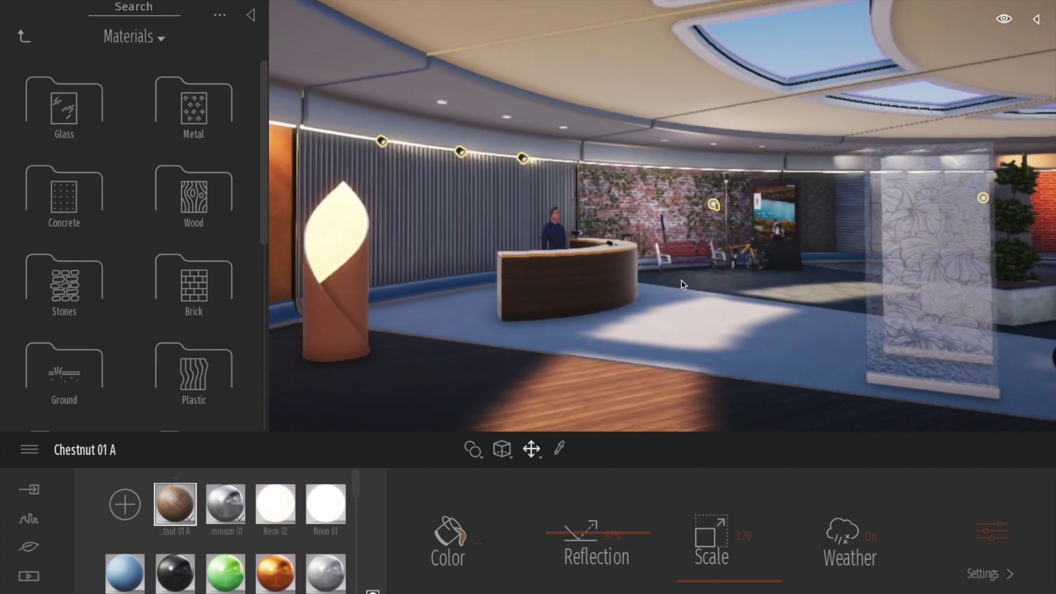
key("w")
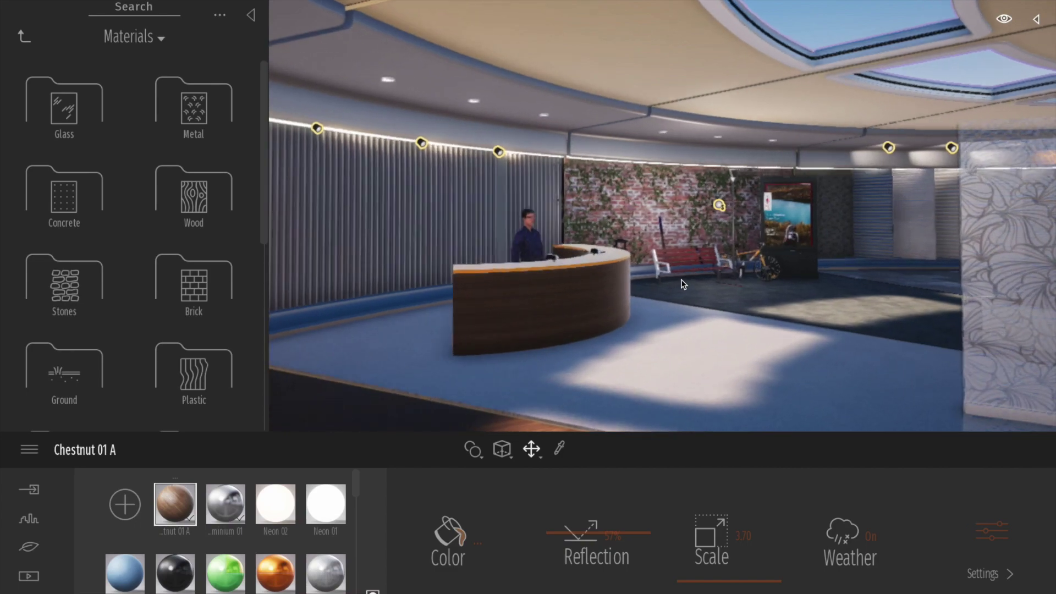
Apply the Stacked stone 02 material from the stones library to the floor around the reception desk
key("w")
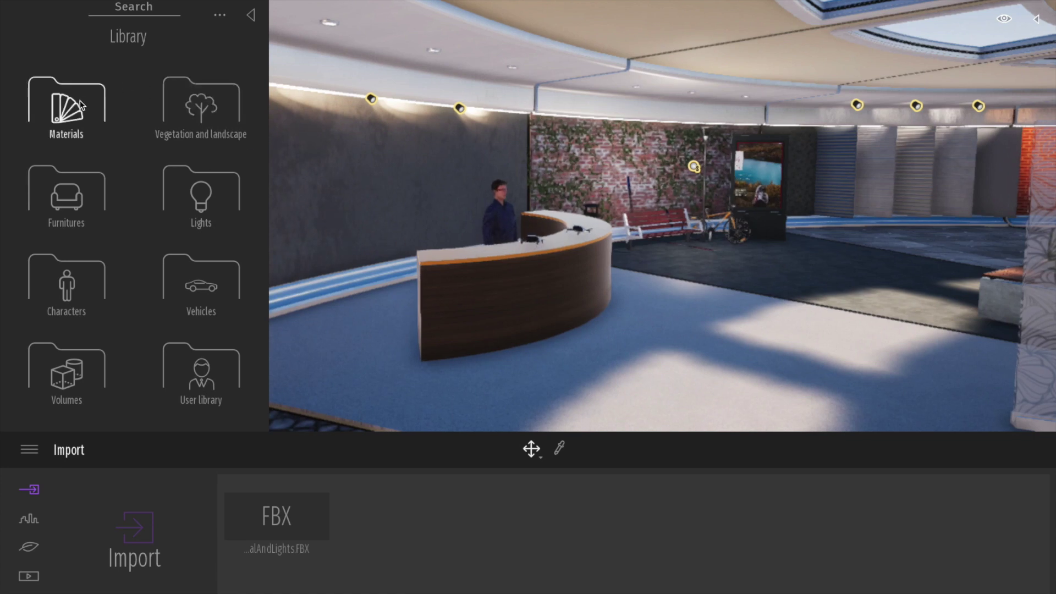
left_click(66, 106)
left_click(65, 284)
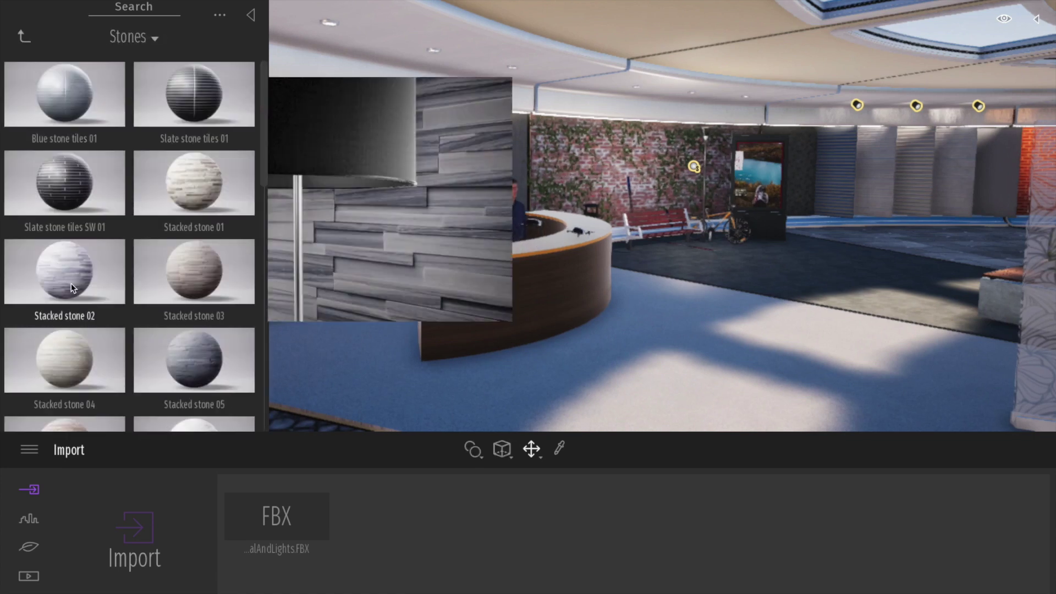
left_click_drag(324, 308, 578, 366)
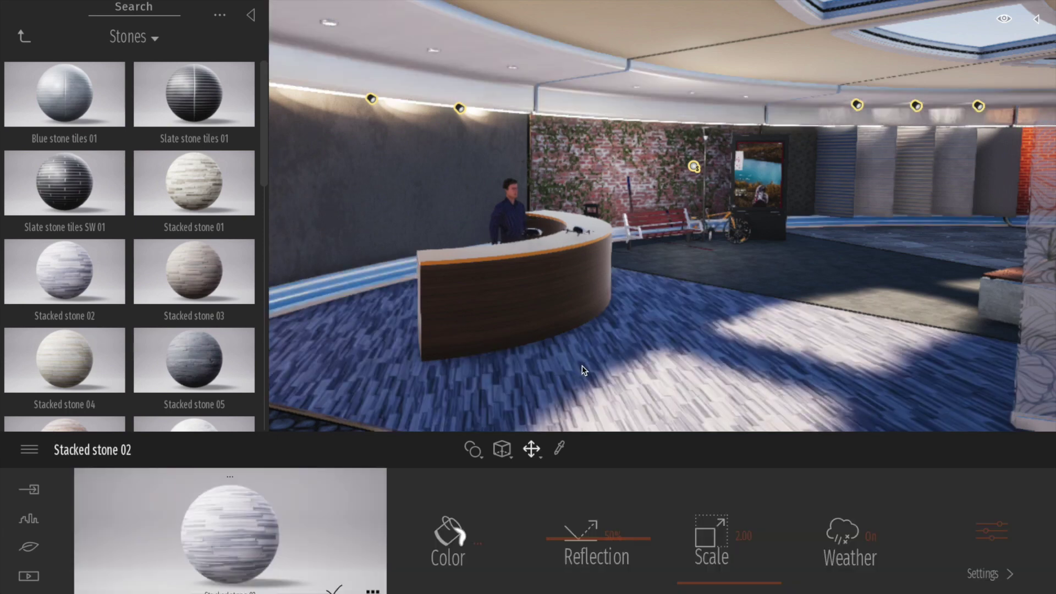
Apply Stacked stone 03 to the dark floor beyond the reception desk and Stacked stone 05 to the farthest floor area
left_click(768, 287)
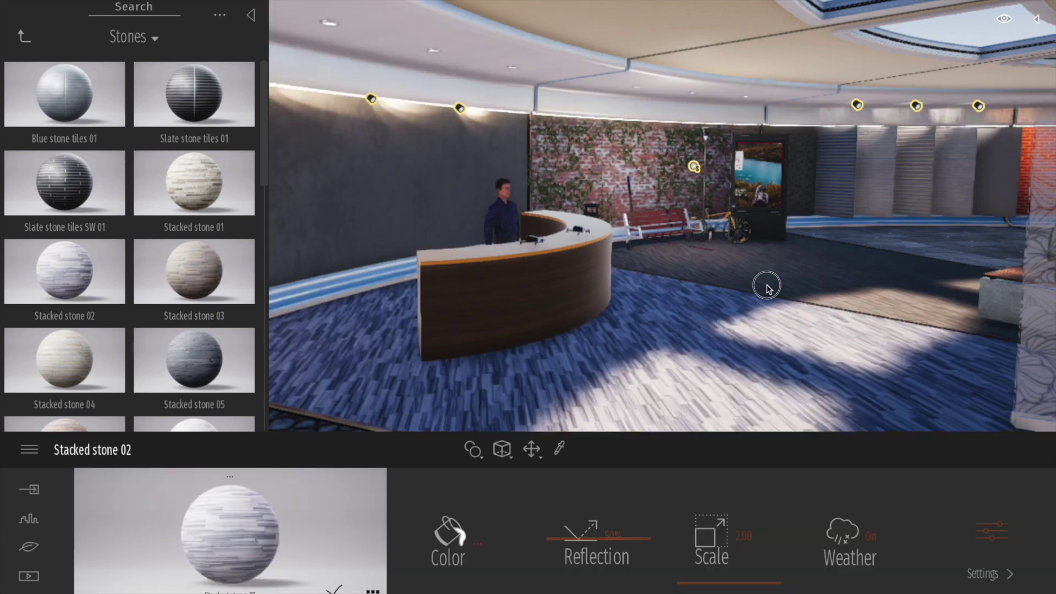
left_click(194, 271)
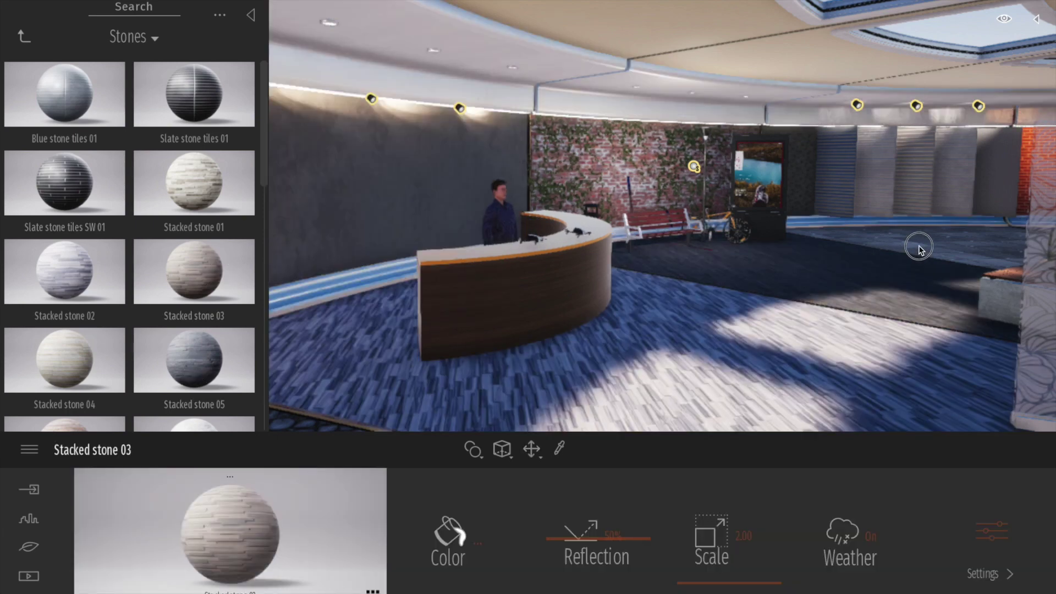
left_click(732, 364)
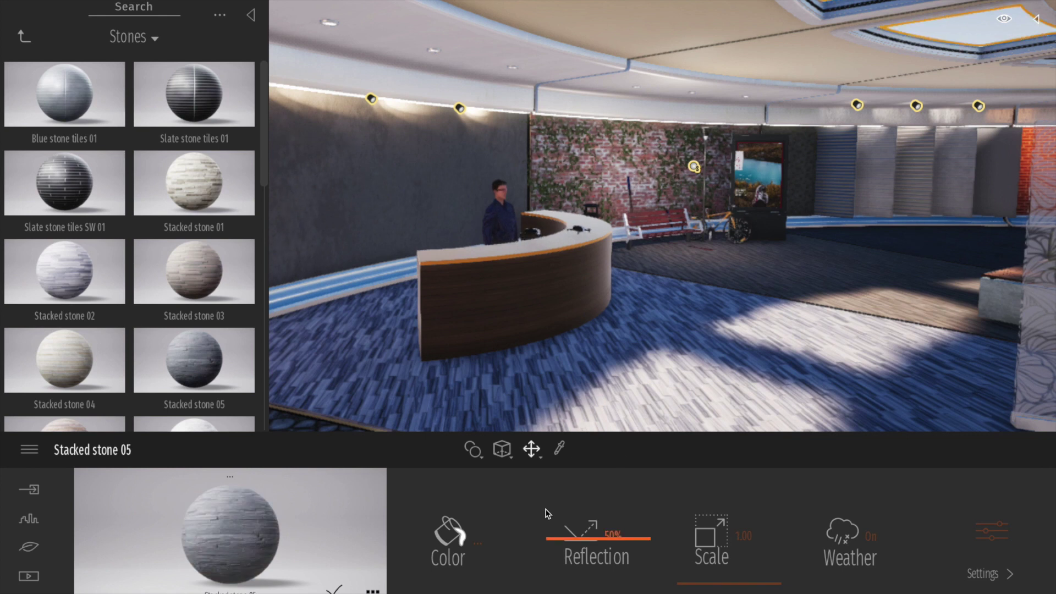
Tint the Stacked stone 05 material of the farthest floor area lavender
left_click(454, 542)
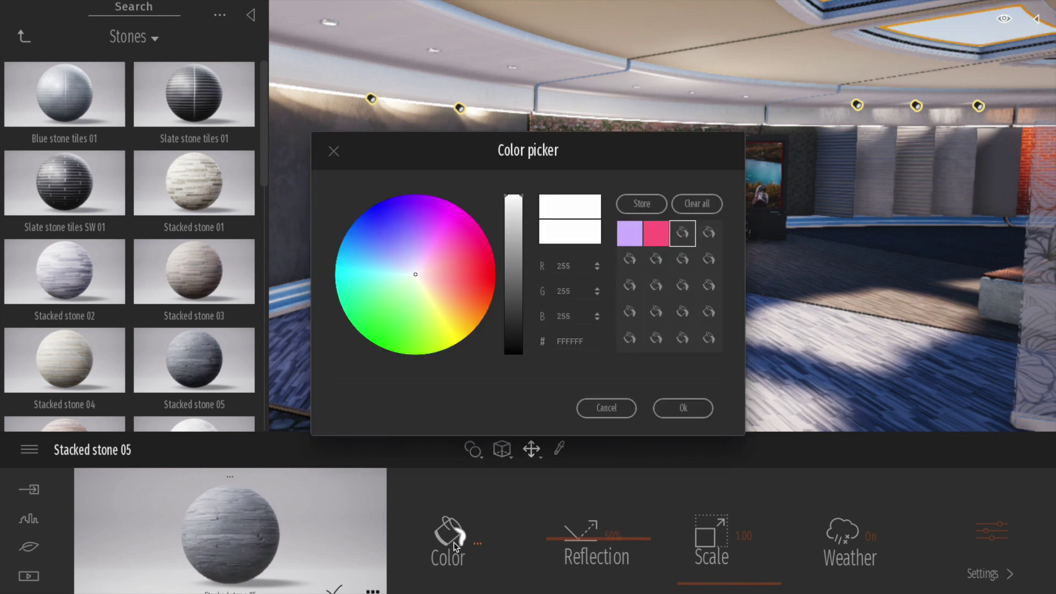
left_click(447, 264)
left_click(406, 246)
left_click(680, 410)
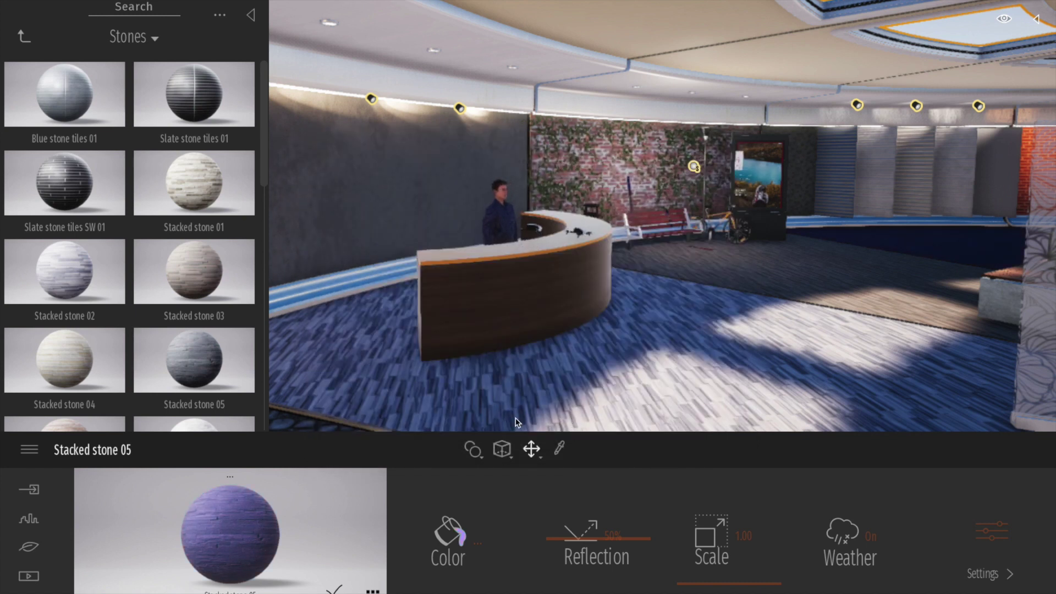
Add the tinted Stacked stone 05 material to the user library
left_click(175, 507)
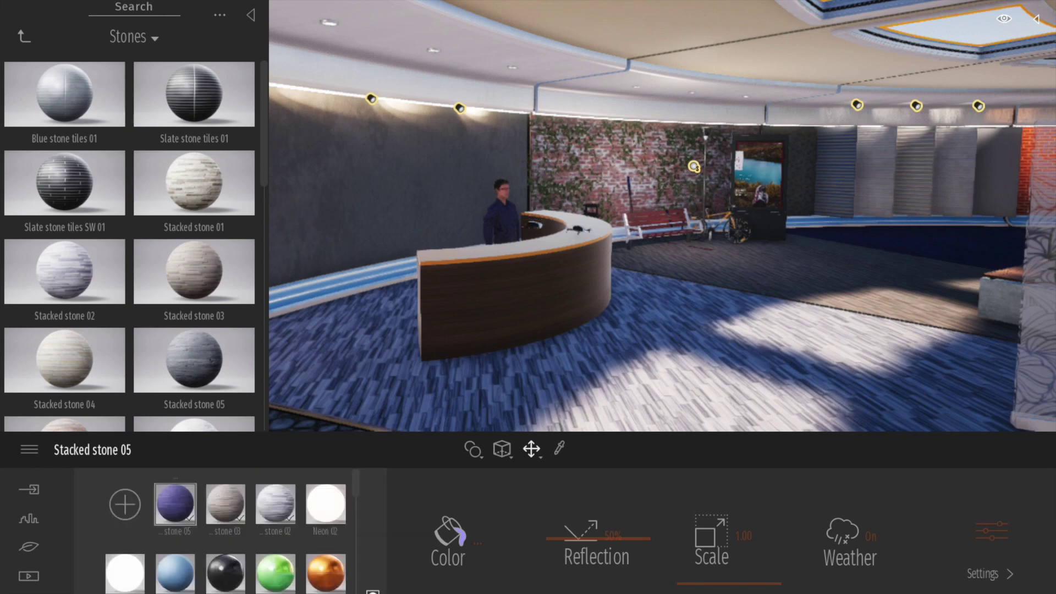
right_click(176, 507)
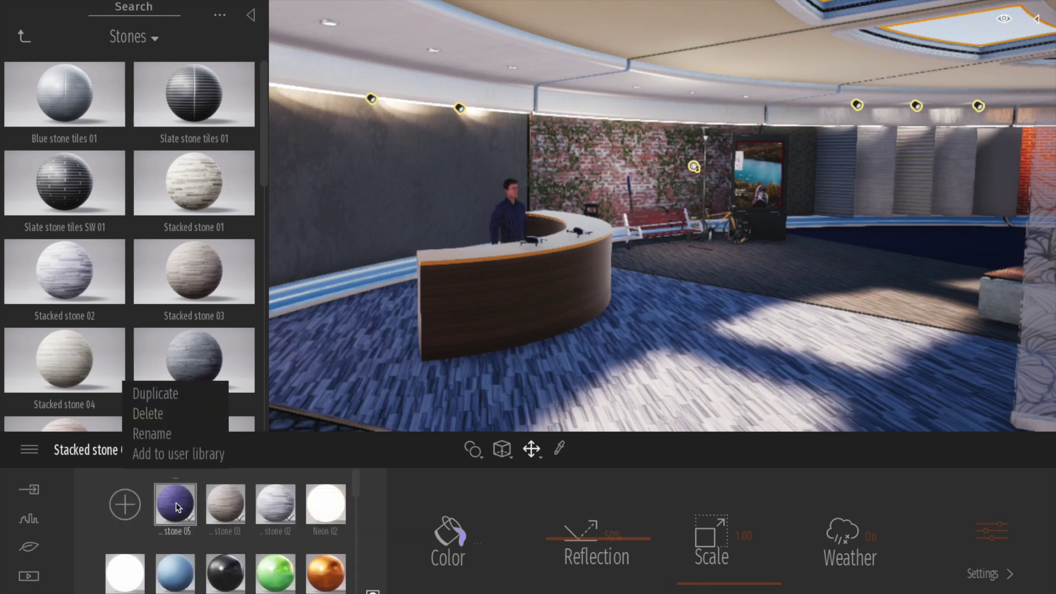
left_click(182, 455)
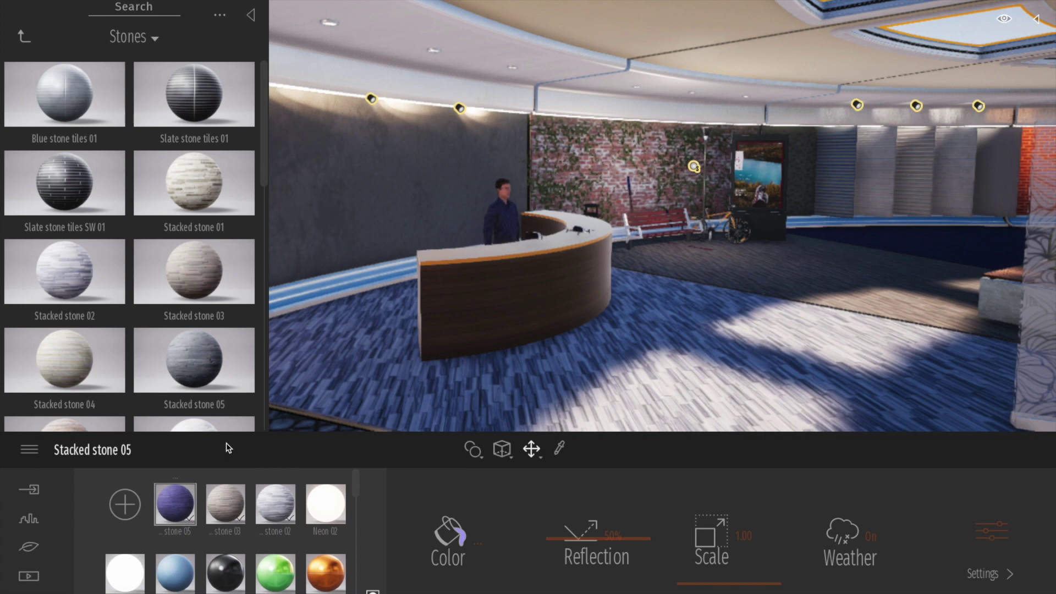
Apply Slate stone tiles 01 to the floor around the reception desk, with 46° texture rotation and 100% reflection
mouse_move(80, 146)
left_click_drag(194, 94, 613, 370)
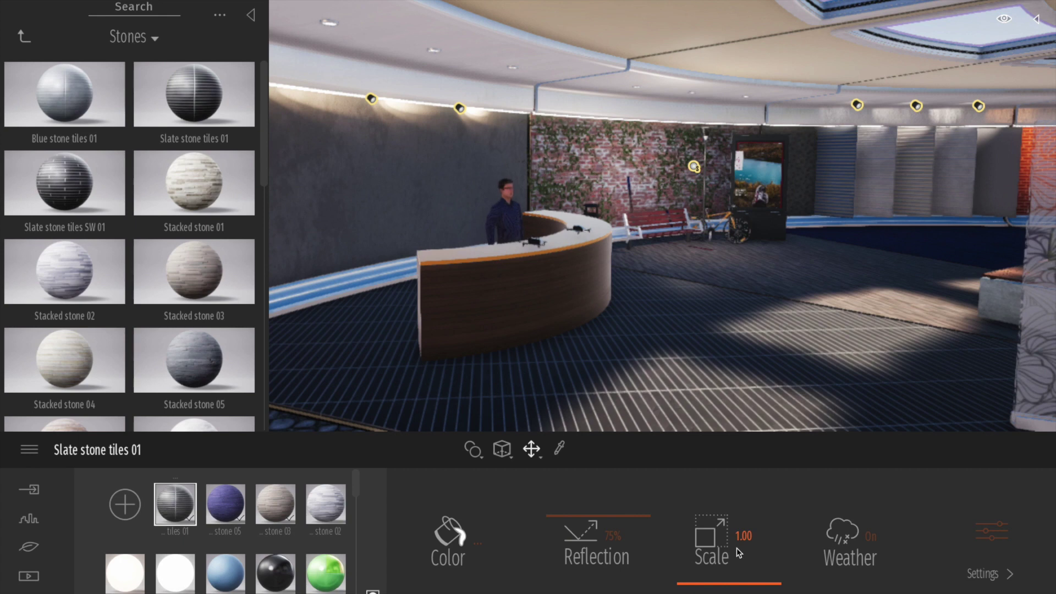
left_click(756, 583)
left_click_drag(744, 588, 742, 573)
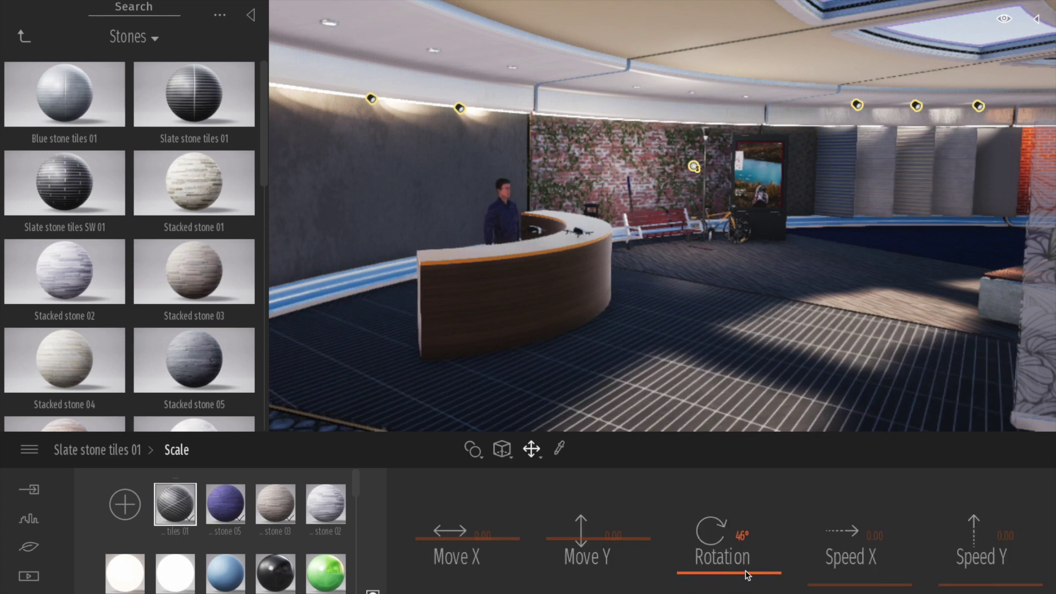
left_click(112, 452)
left_click_drag(601, 521, 602, 489)
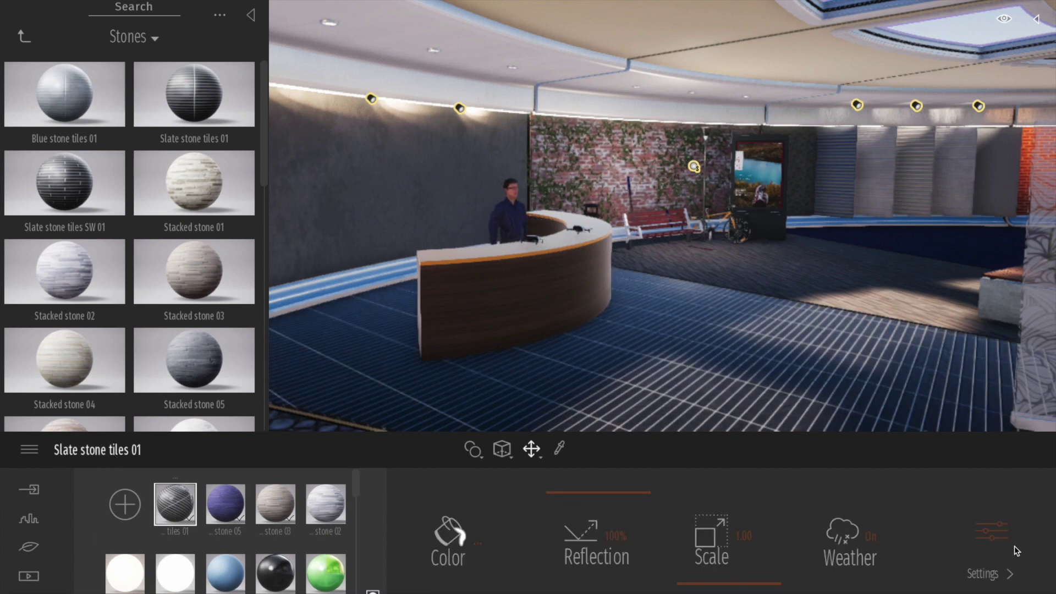
Set the slate tile material's metallicness to 37% and its bump to 78%
left_click(992, 579)
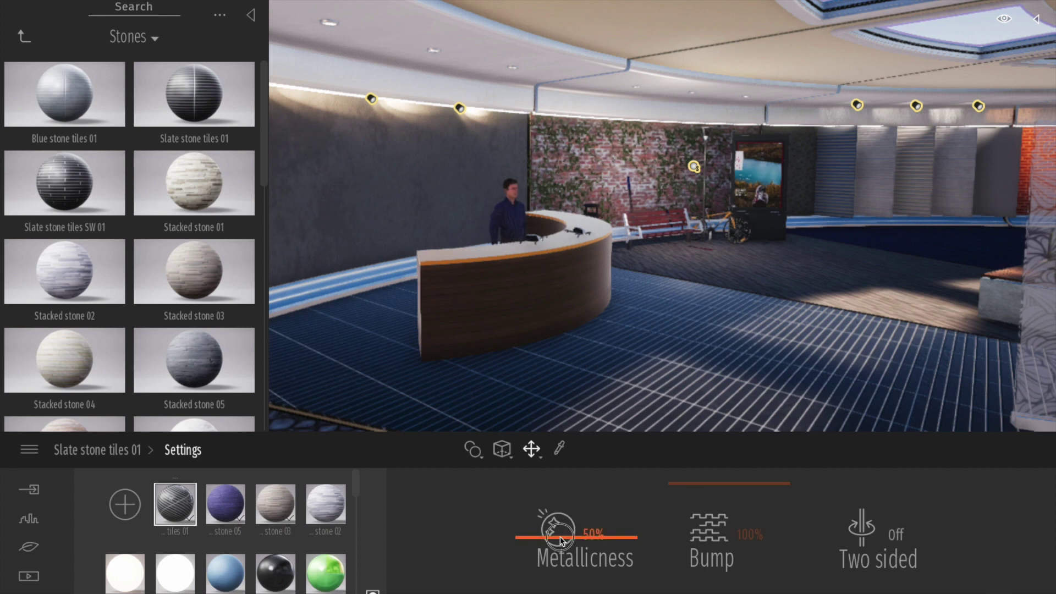
left_click_drag(566, 514, 610, 539)
mouse_move(682, 491)
left_mouse_down()
mouse_move(691, 560)
mouse_move(695, 511)
mouse_move(692, 590)
mouse_move(689, 507)
left_mouse_up()
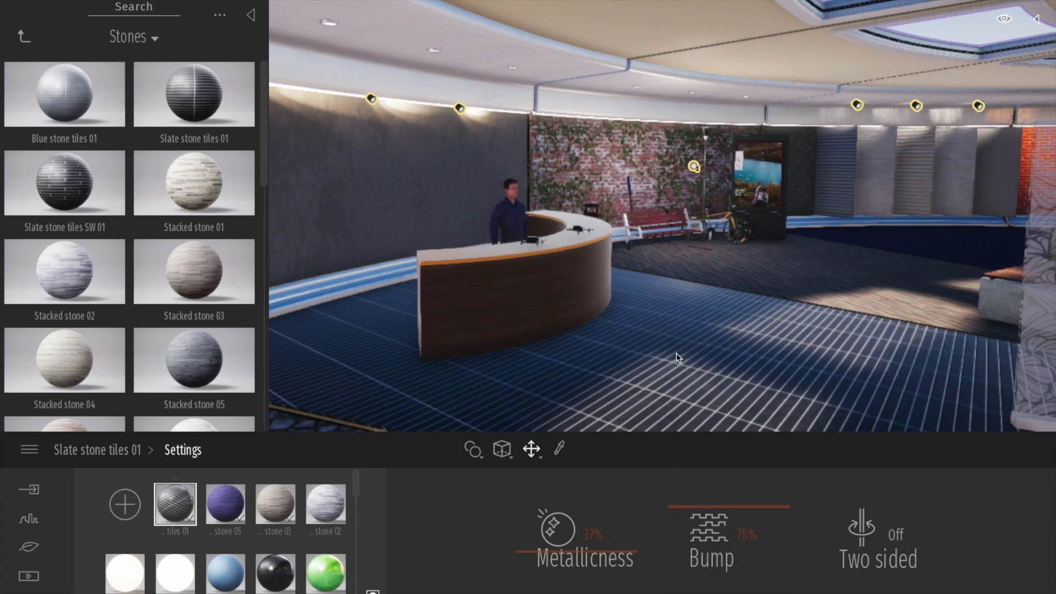
middle_click_drag(707, 363, 708, 362)
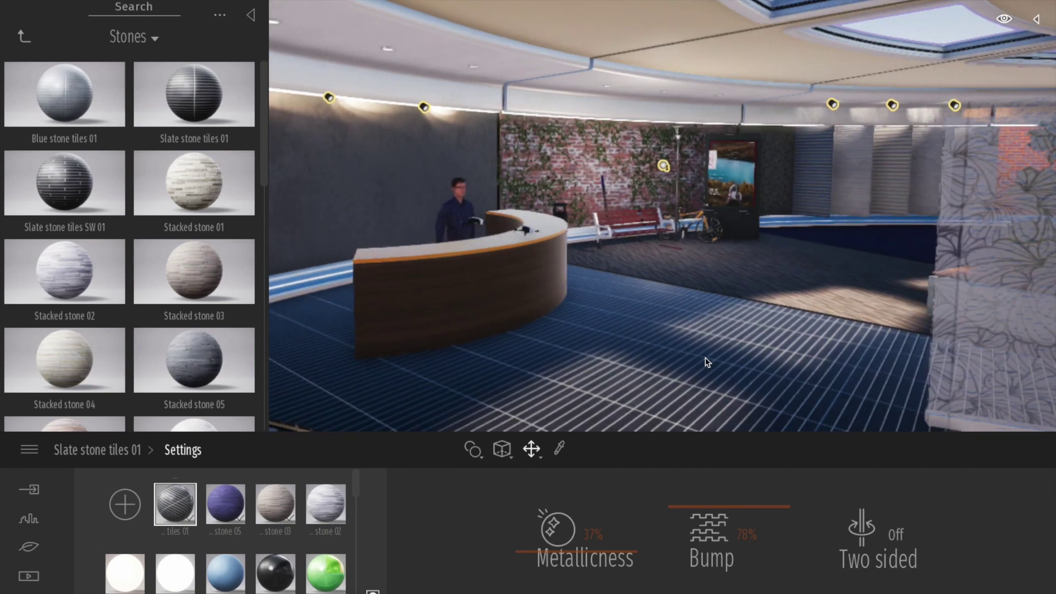
Look through the material categories, including the wall coverings and the wood materials
left_click(19, 37)
scroll(157, 216, "down", 5)
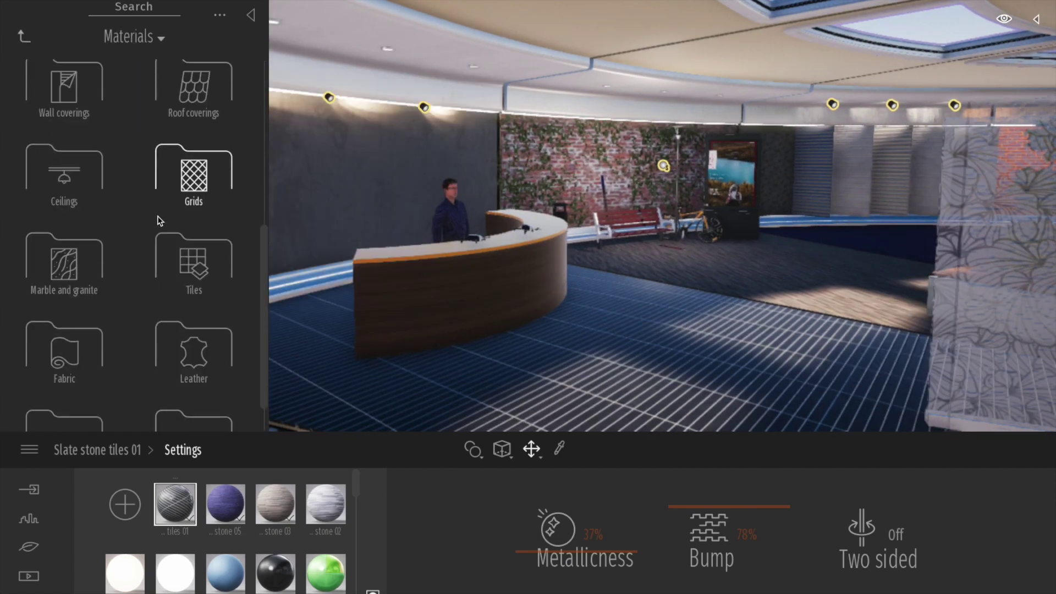
scroll(160, 221, "down", 1)
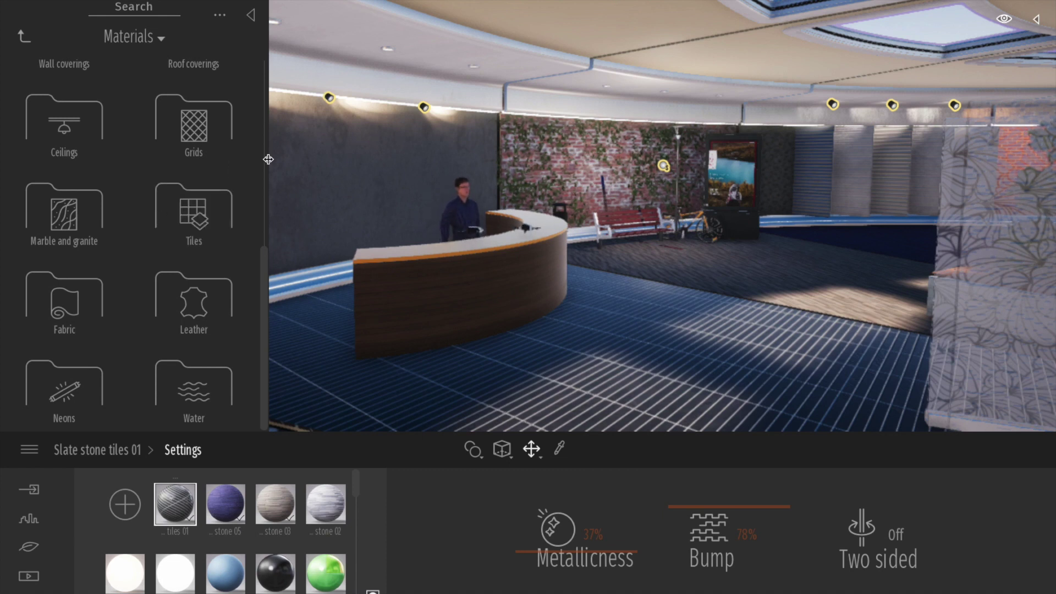
left_click_drag(262, 295, 263, 265)
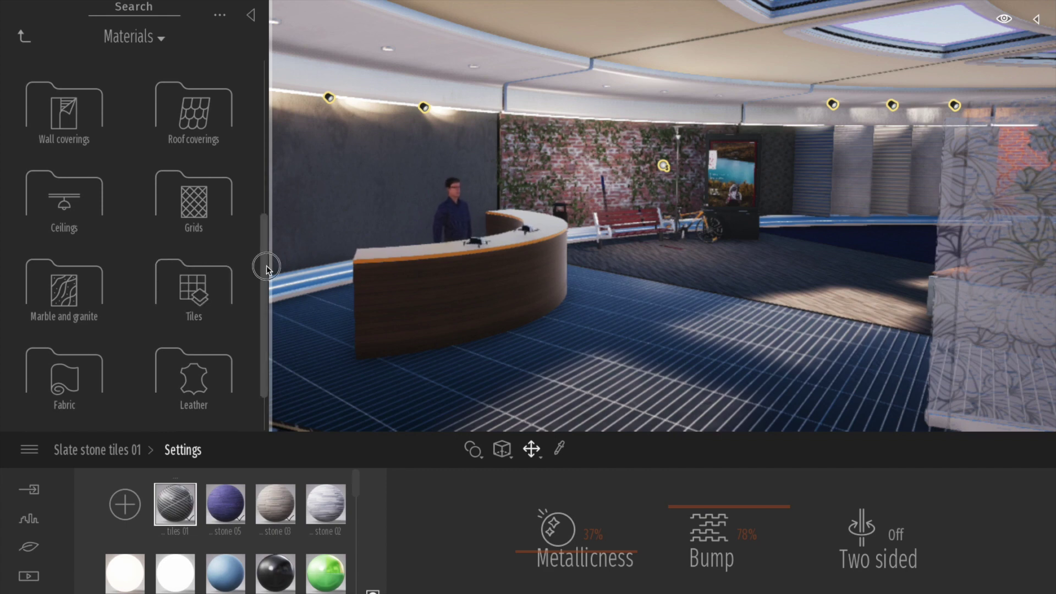
scroll(266, 266, "up", 1)
left_click(73, 165)
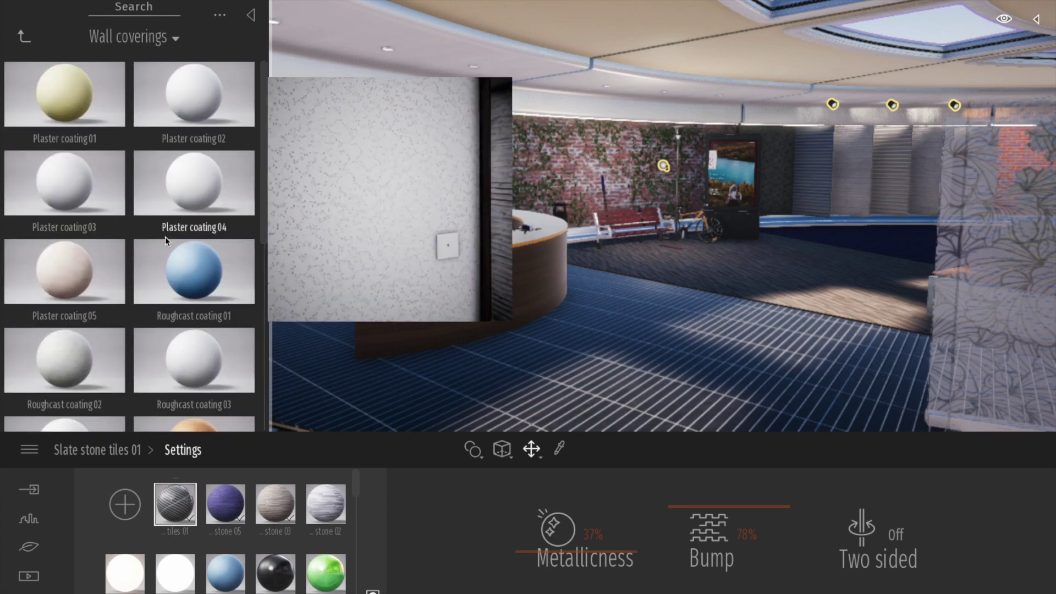
scroll(167, 266, "down", 5)
scroll(167, 267, "up", 5)
left_click(24, 36)
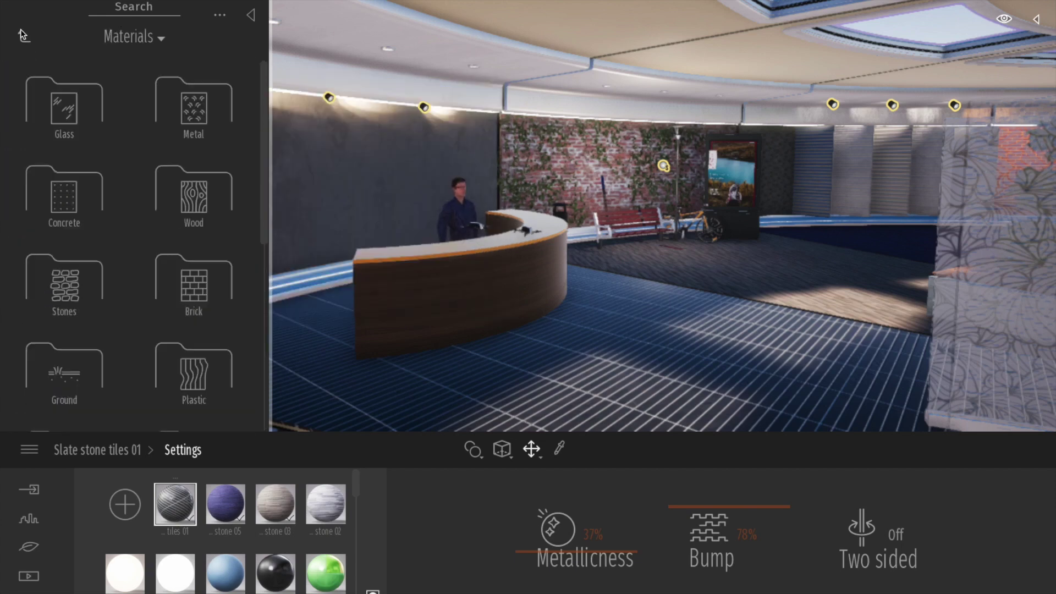
left_click(188, 207)
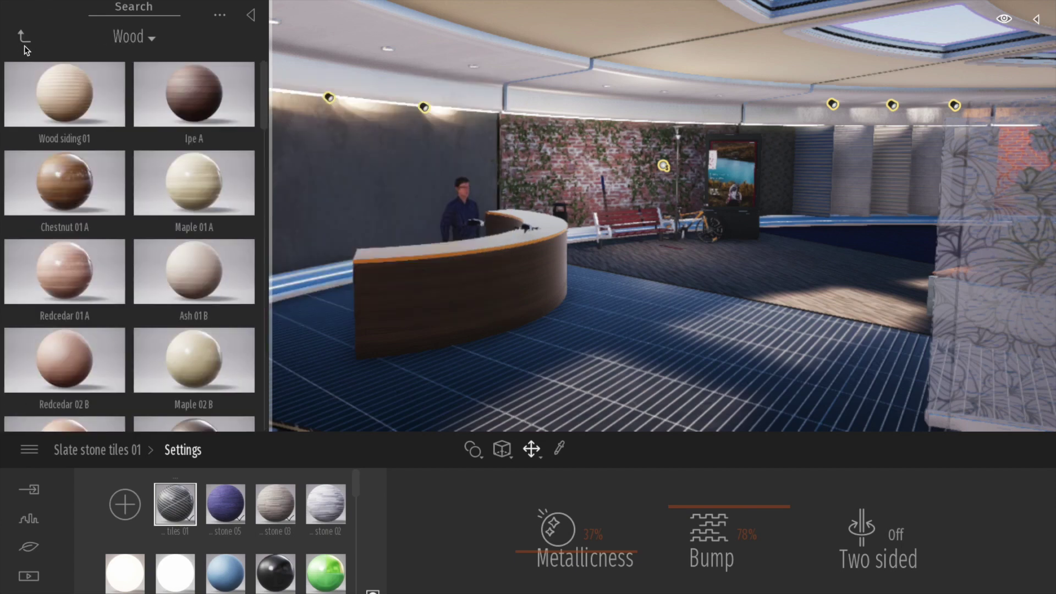
Place two Monstera plants from the living room furniture library beside the patterned wall and two at the reception desk's near end
left_click(24, 36)
left_click(26, 40)
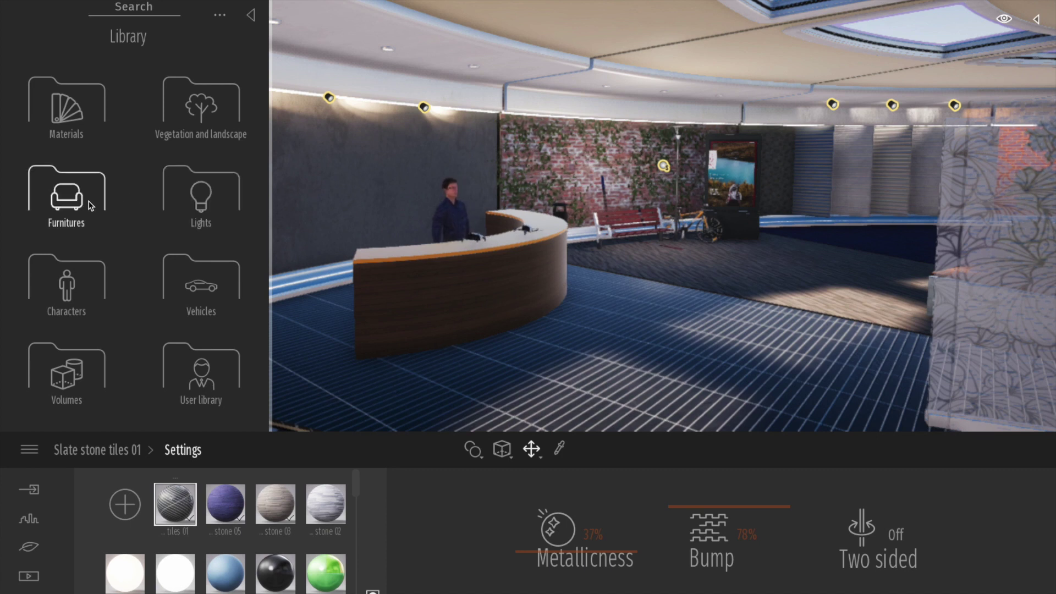
left_click(67, 211)
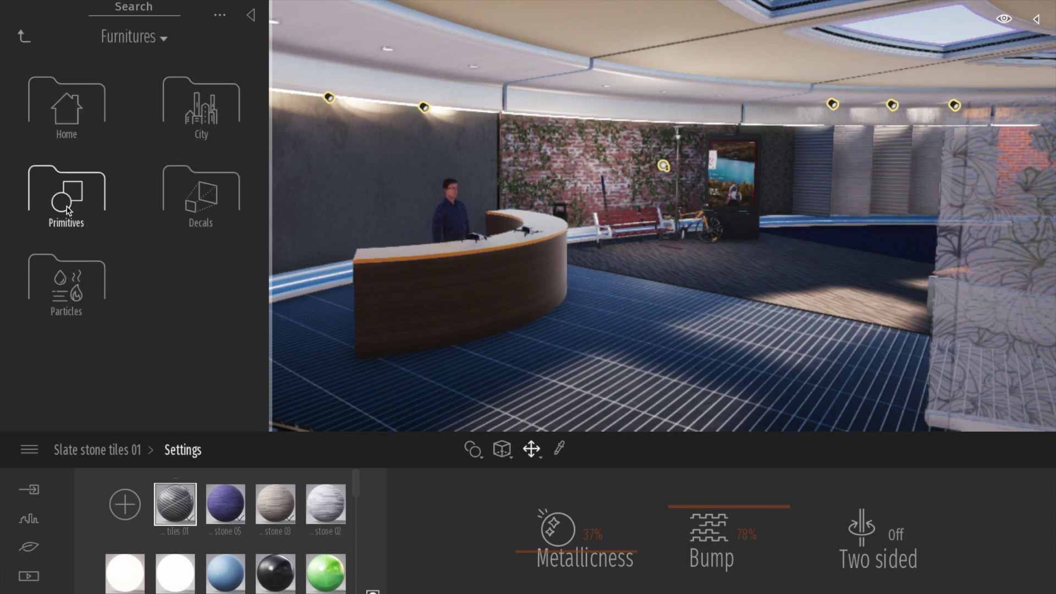
left_click(71, 114)
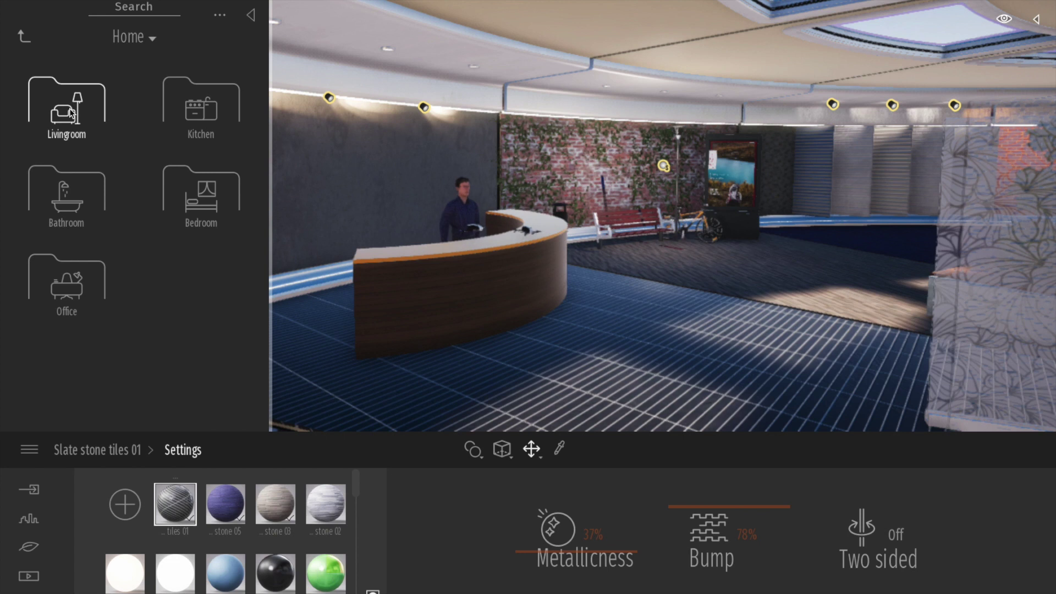
left_click(71, 113)
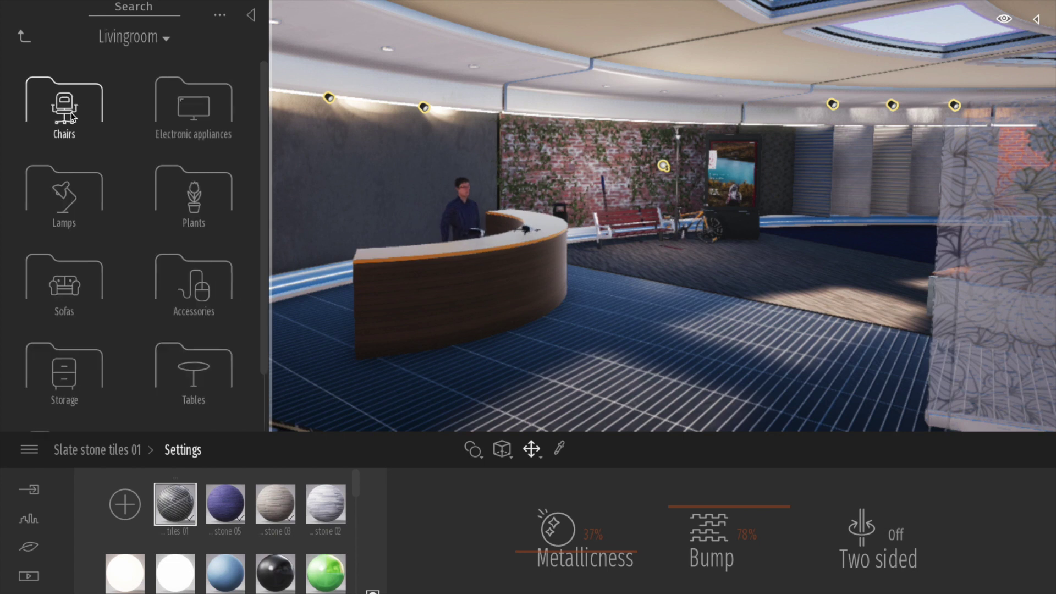
left_click(195, 213)
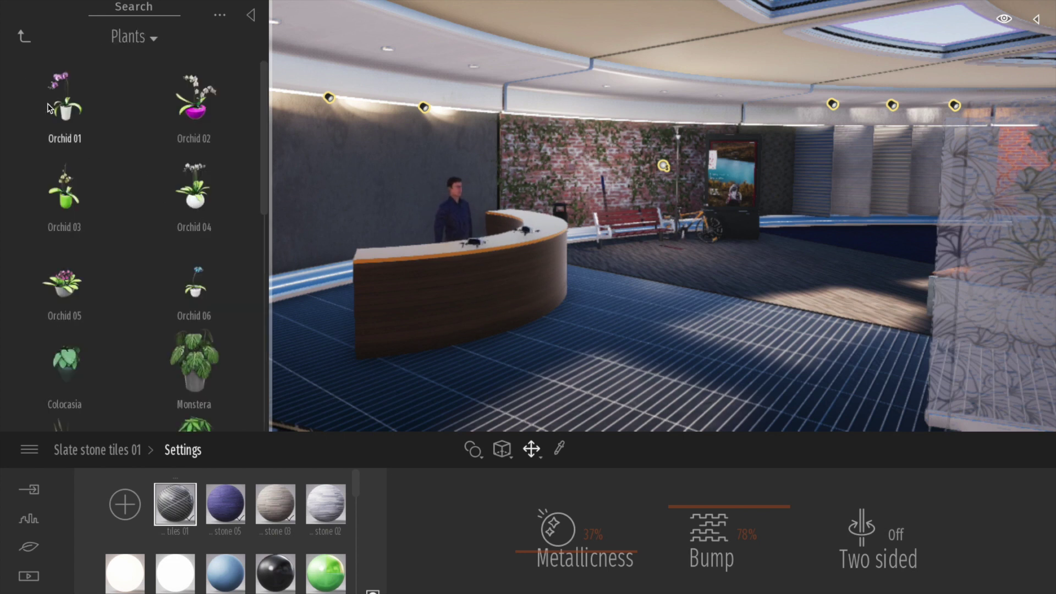
left_click(63, 115)
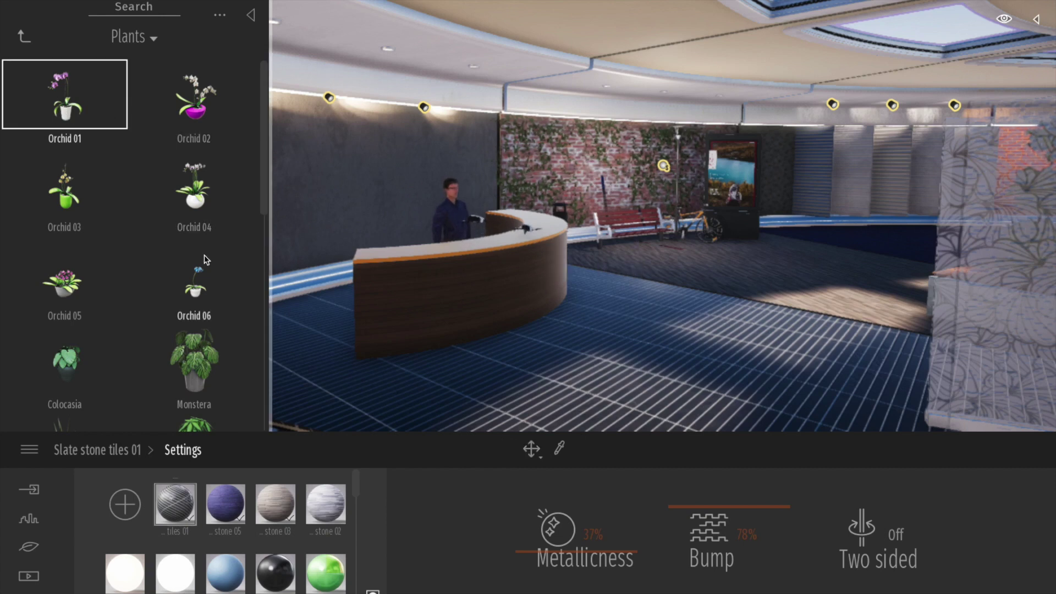
left_click(194, 360)
left_click(815, 341)
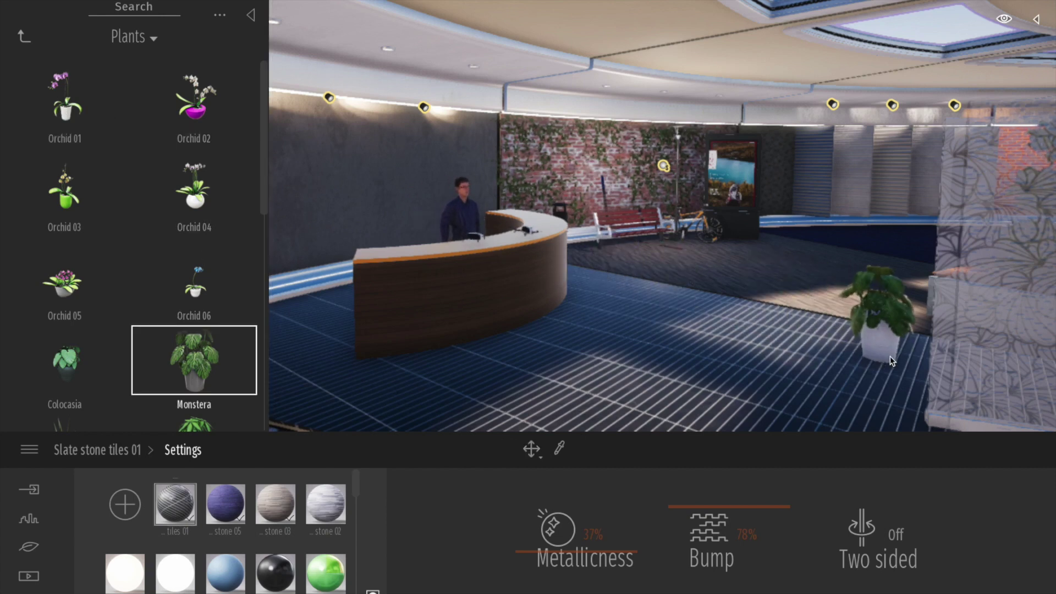
left_click(890, 356)
left_click(882, 410)
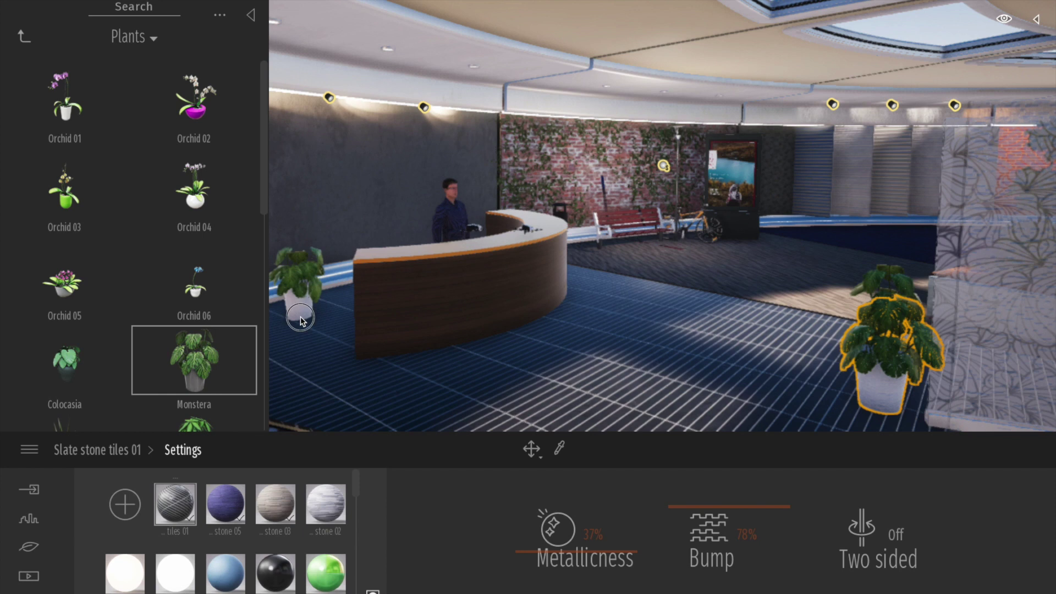
left_click(293, 339)
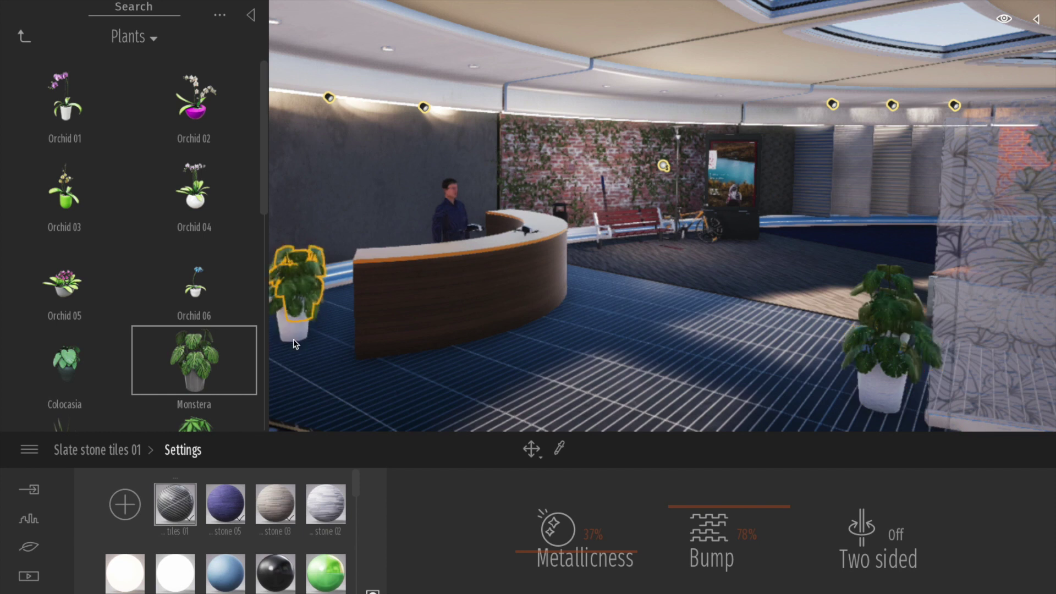
Place two Bamboo plants in front of the ivy-covered brick wall, between the bench and the reception desk
scroll(188, 346, "down", 5)
left_click(188, 300)
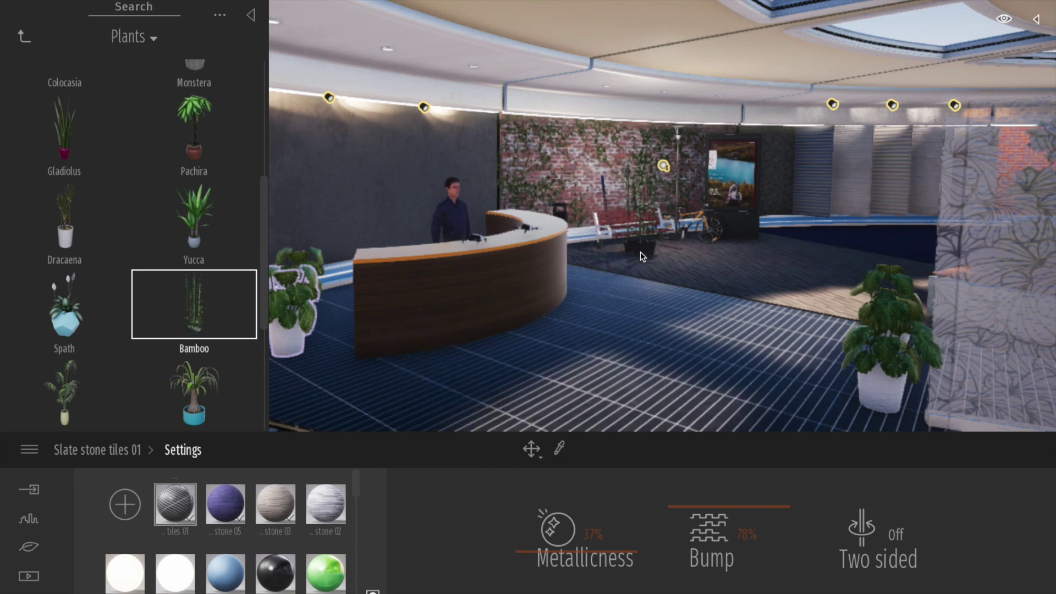
left_click(632, 249)
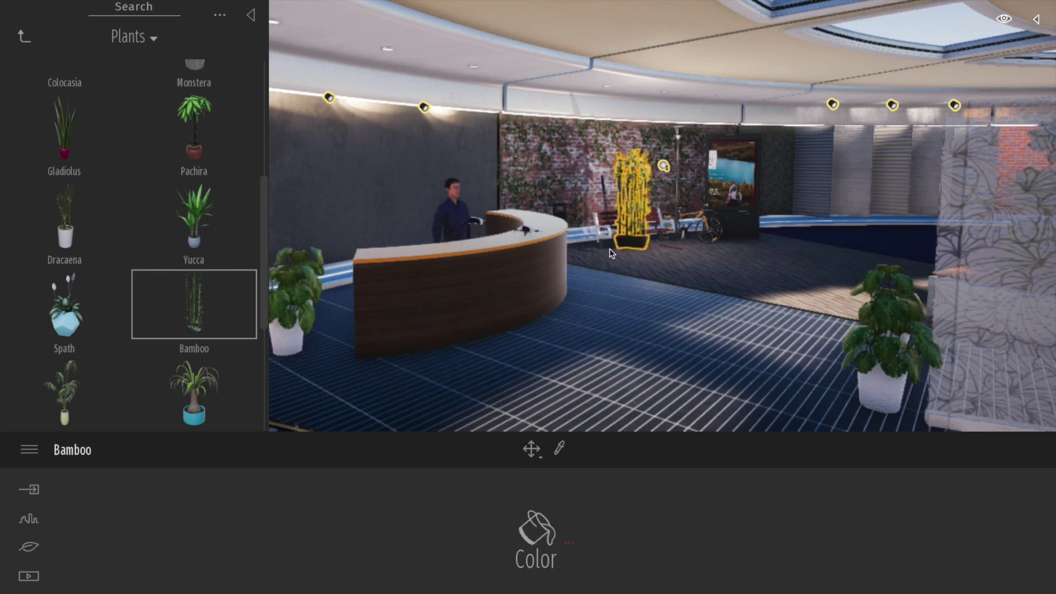
left_click(586, 254)
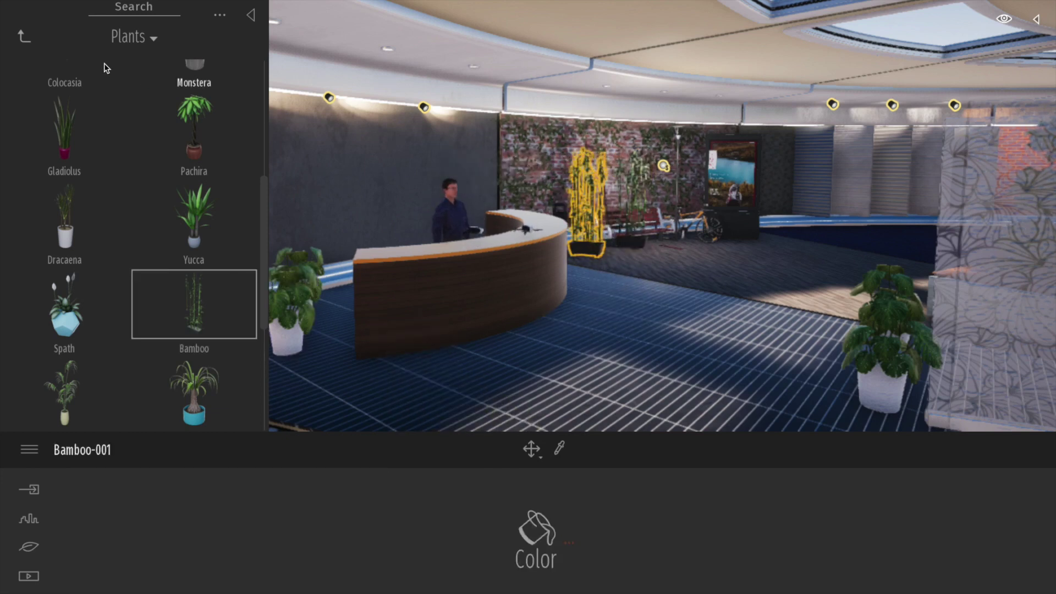
Copy the Bamboo plant nearest the reception desk as one instance at 6.79 m spacing, beyond the TV screen
left_click(528, 453)
left_click_drag(585, 257, 594, 254)
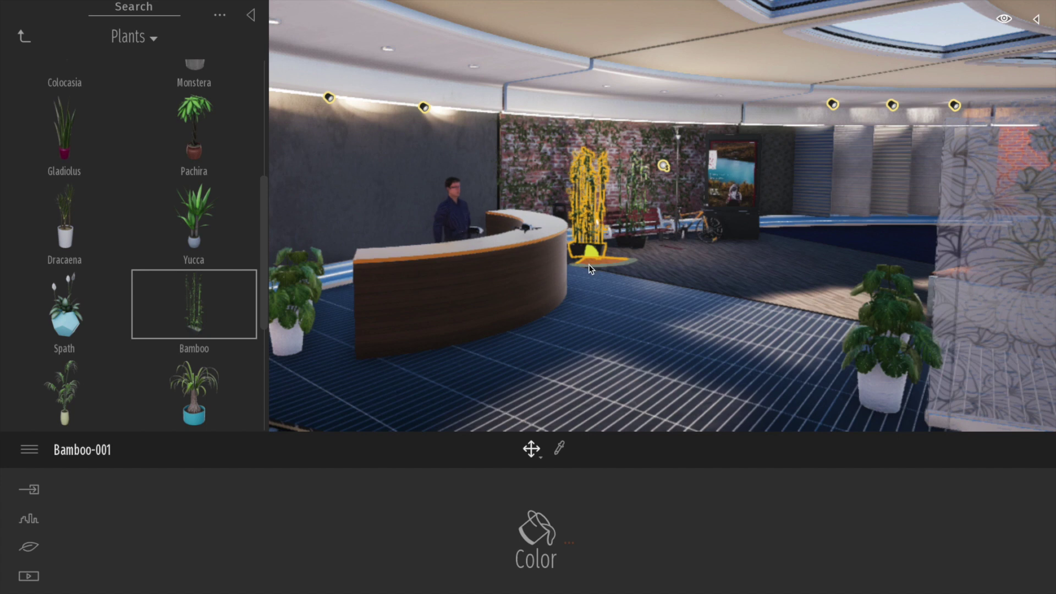
left_click_drag(589, 265, 807, 241)
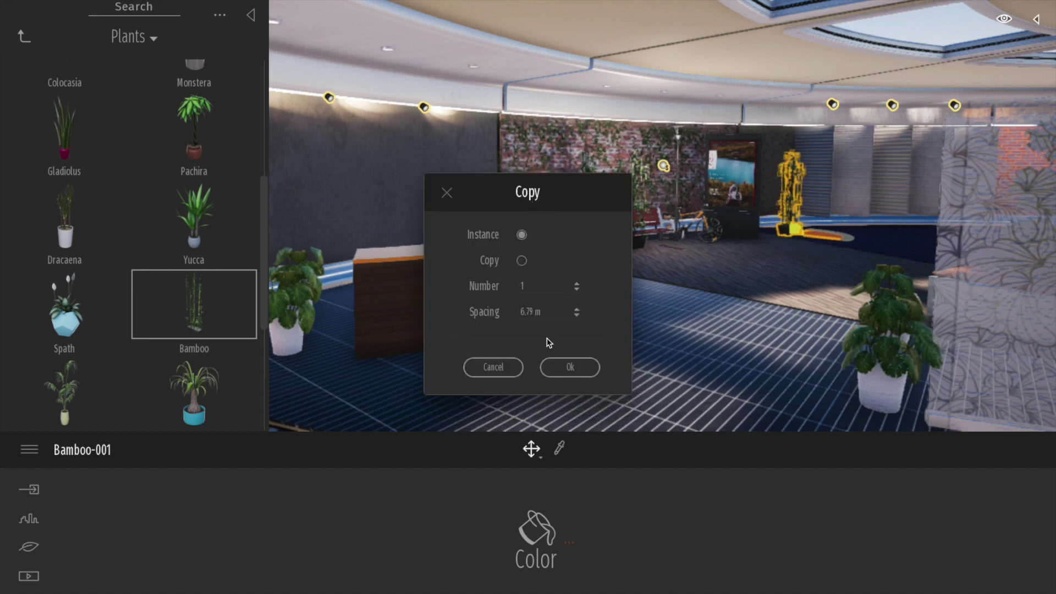
left_click(570, 368)
Move the copied Bamboo farther along the louvered wall, then make one instance of it at 1.82 m spacing back toward the TV screen
left_click_drag(814, 243, 878, 238)
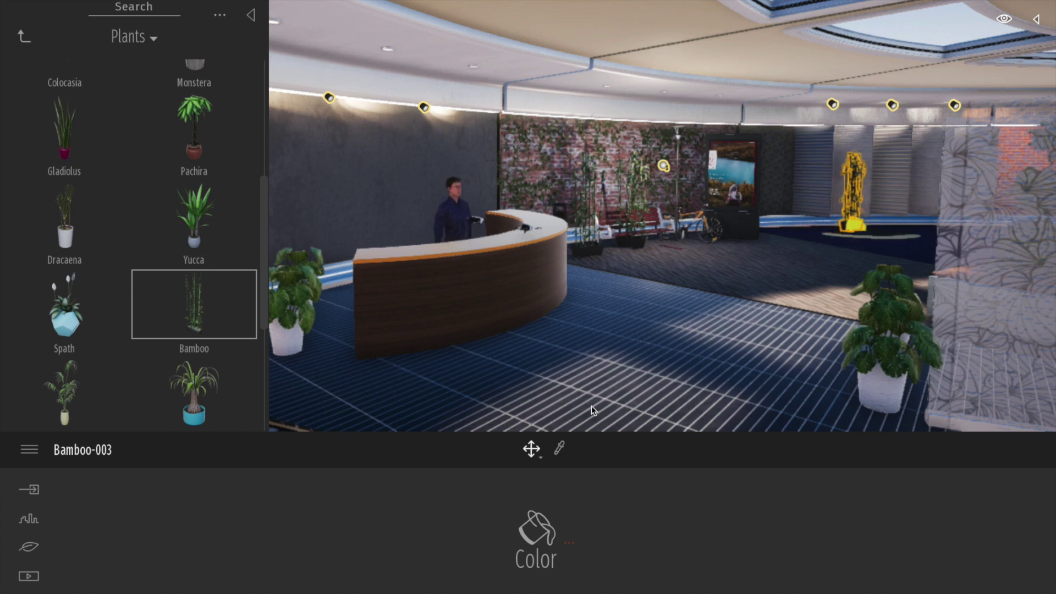
left_click_drag(860, 237, 797, 241, "alt")
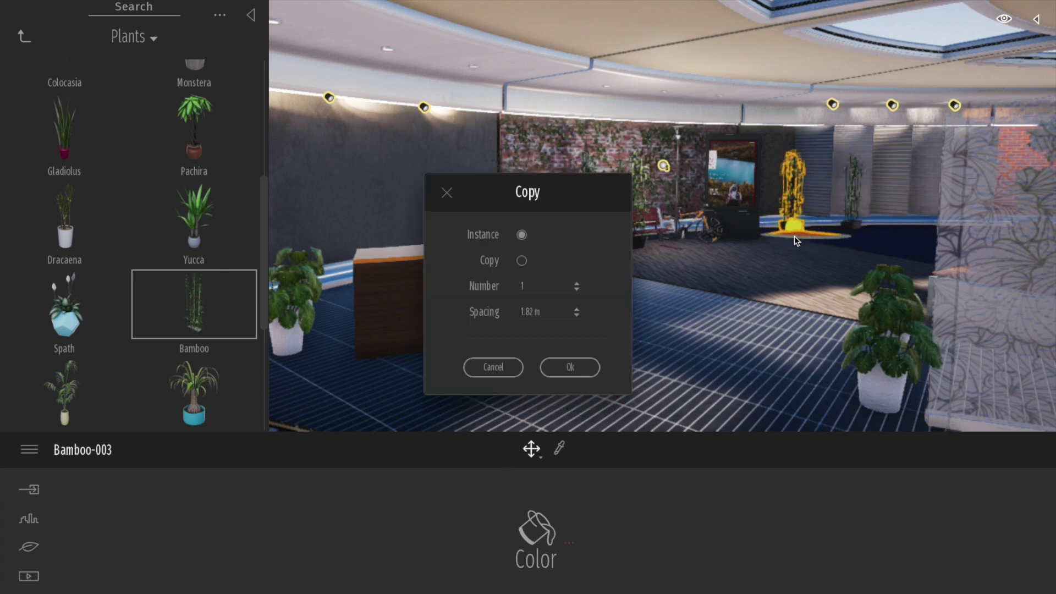
left_click(572, 367)
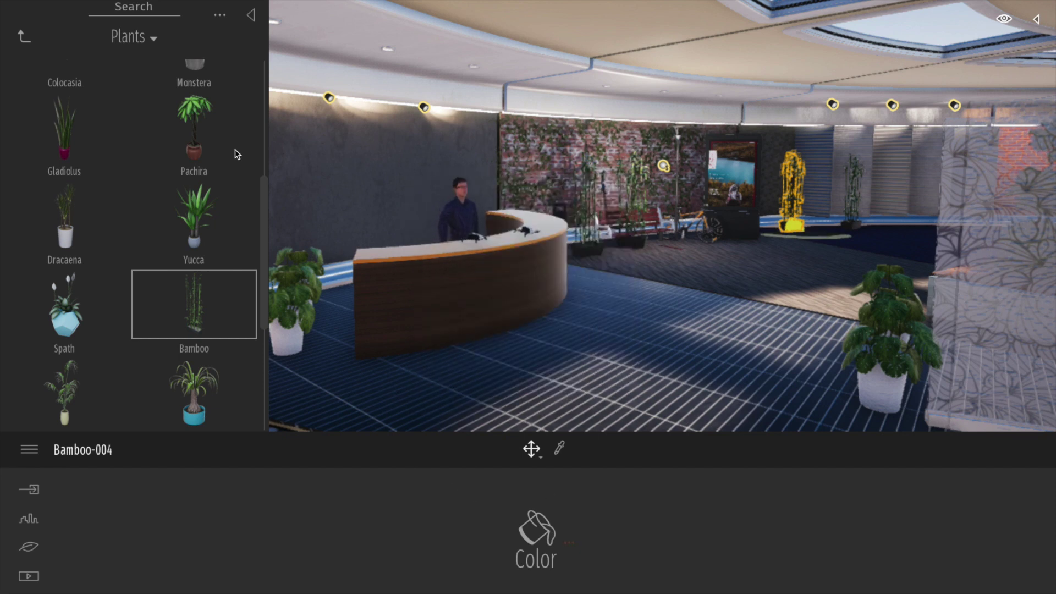
Place a Boston Fern beside the Monstera at the reception desk's near end
scroll(161, 259, "down", 5)
left_click_drag(60, 412, 328, 386)
middle_click_drag(567, 310, 379, 176)
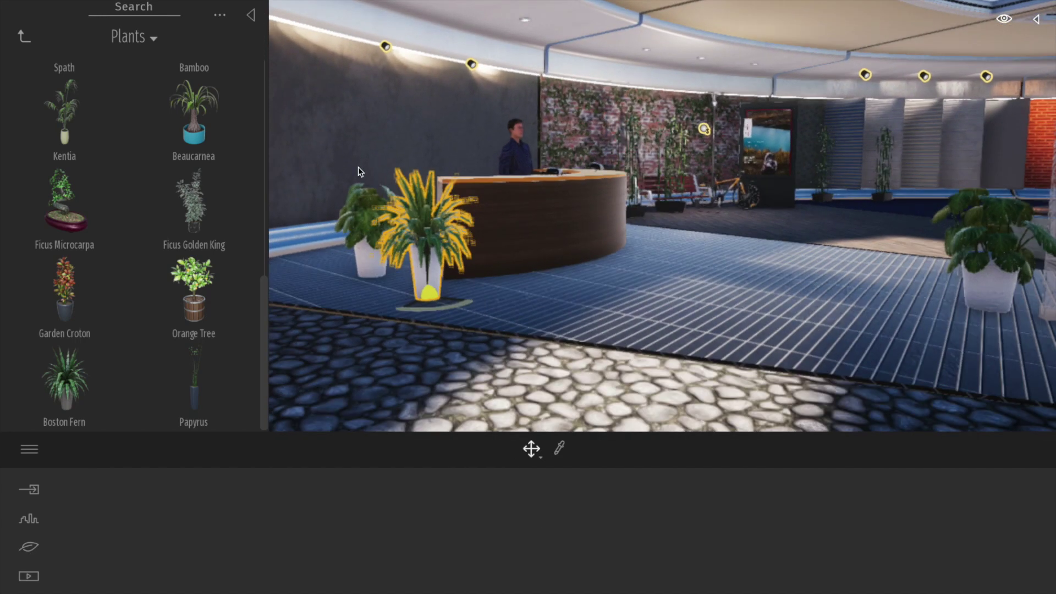
Place a Plastic chair DSW beside the plants near the desk and a One chair at the blue floor's edge, from the living room chairs
left_click(27, 39)
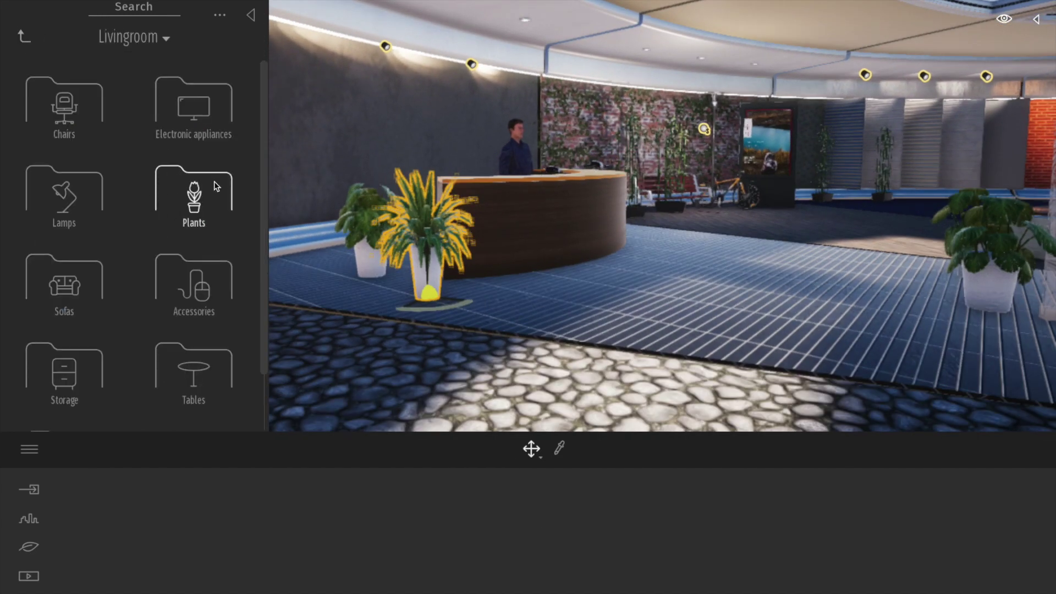
left_click(77, 124)
left_click_drag(201, 111, 347, 310)
middle_click_drag(350, 309, 456, 320)
left_click_drag(238, 138, 979, 380)
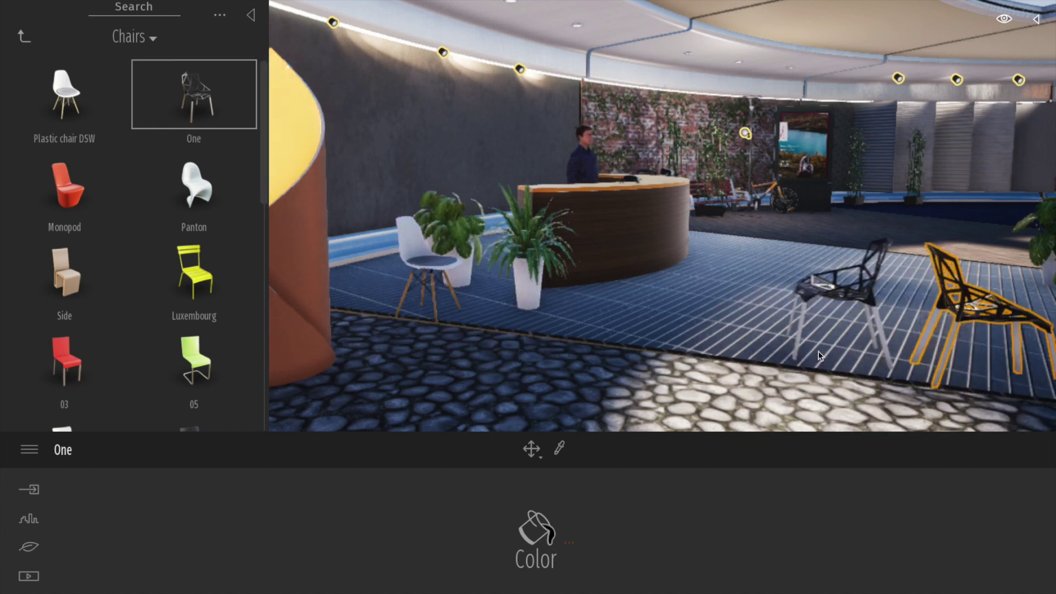
left_click(532, 449)
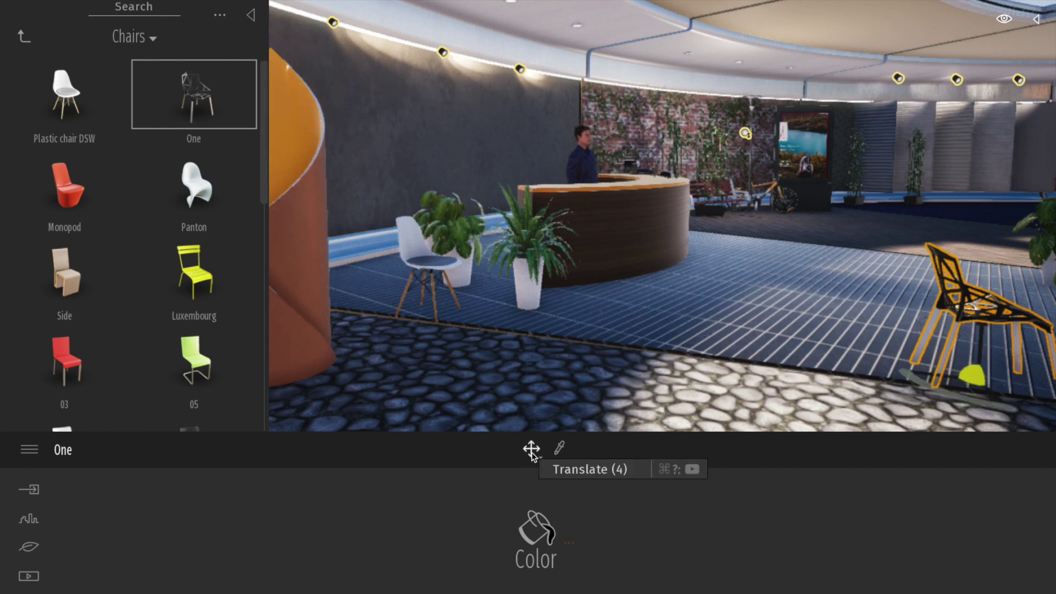
Check the storage and accessories furniture, then place a Vitra modular right sofa in front of the far louvered wall
left_click(22, 38)
left_click(77, 366)
scroll(121, 220, "down", 5)
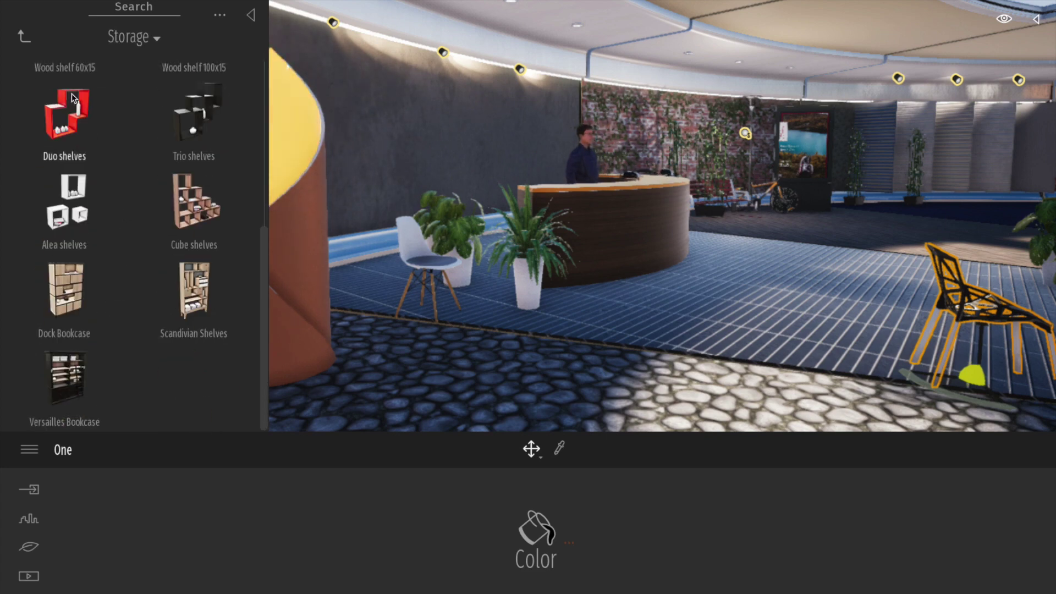
left_click(24, 36)
left_click(195, 308)
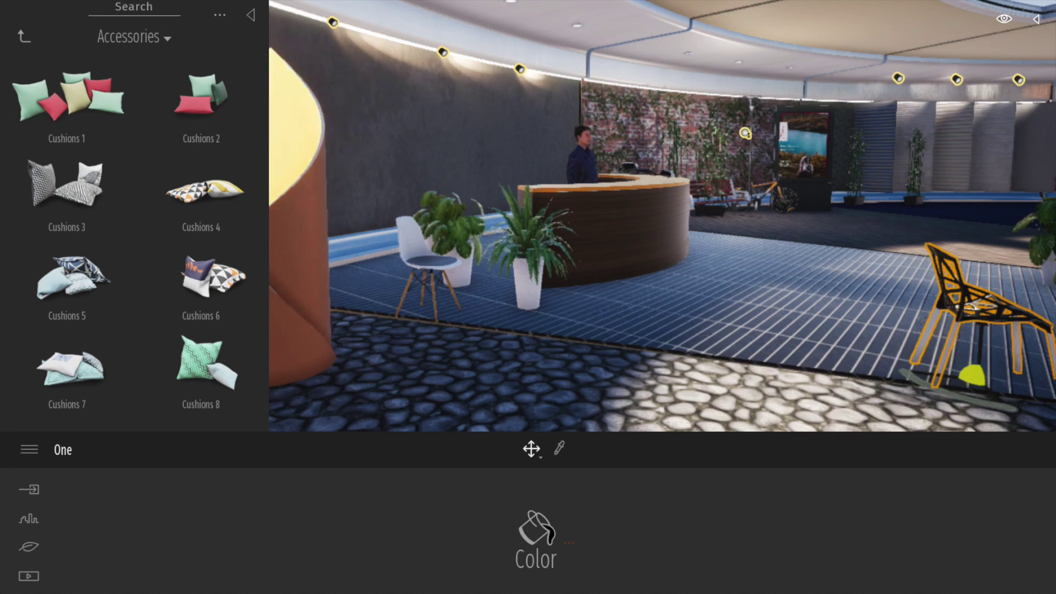
left_click(24, 36)
left_click(75, 294)
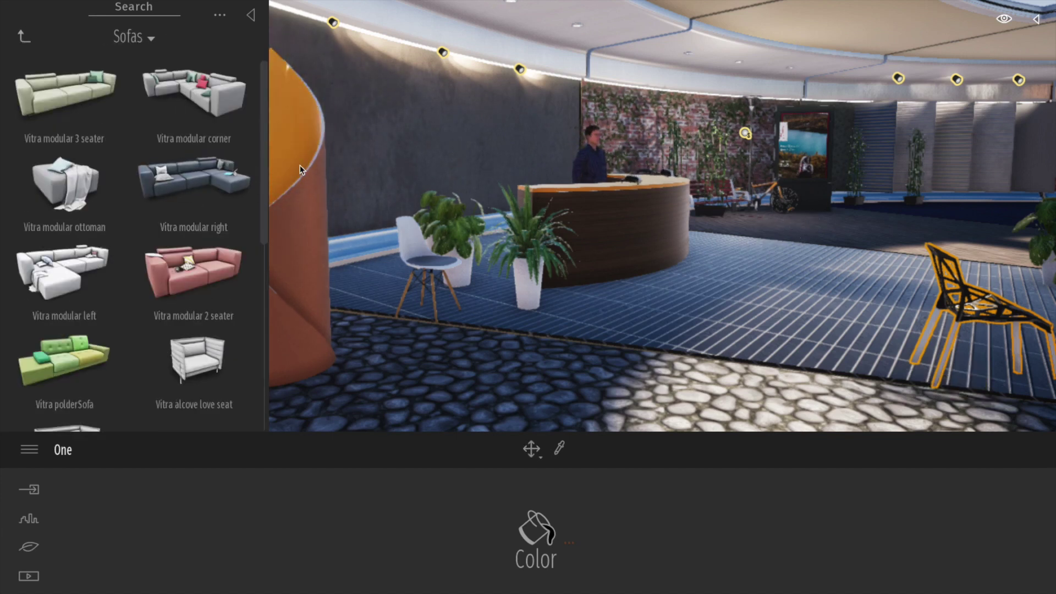
left_click_drag(196, 171, 873, 229)
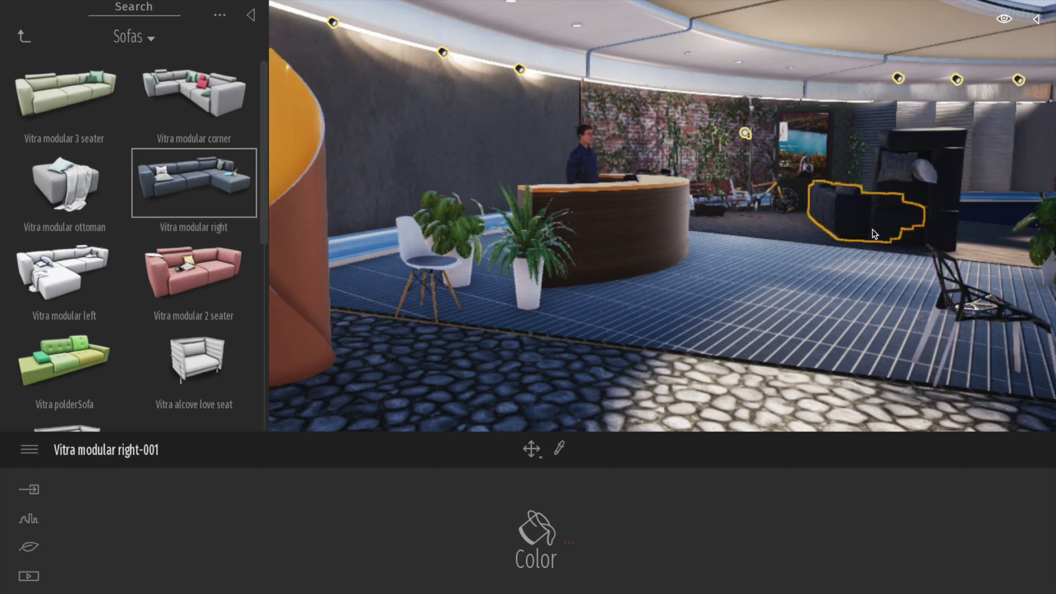
Rotate the modular sofa so its seating side faces the lobby
left_click(21, 37)
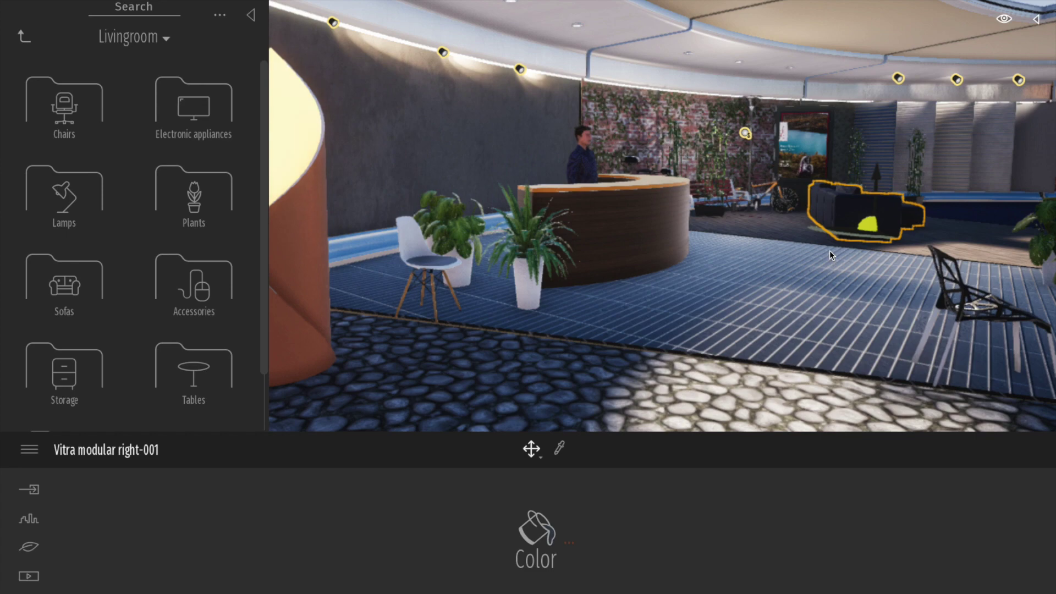
left_click_drag(879, 216, 811, 237)
mouse_move(858, 253)
middle_mouse_down()
mouse_move(785, 253)
mouse_move(750, 267)
mouse_move(844, 288)
mouse_move(847, 256)
mouse_move(859, 252)
middle_mouse_up()
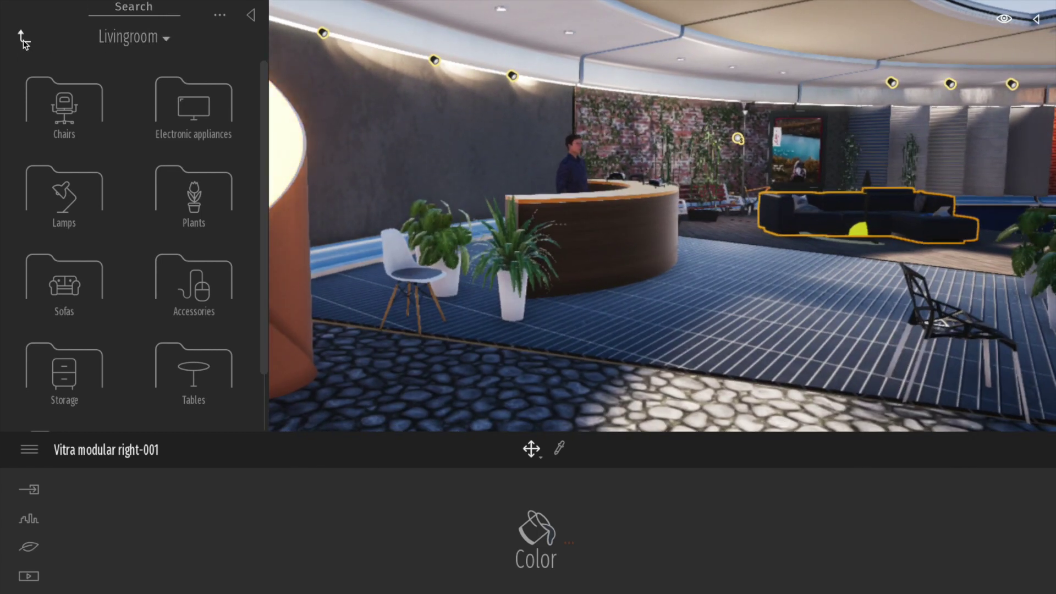
Place an Archimeda table set beside the large floor lamps and an Eames Table 09 set near the beige column, both on the cobblestone floor
left_click_drag(262, 91, 258, 229)
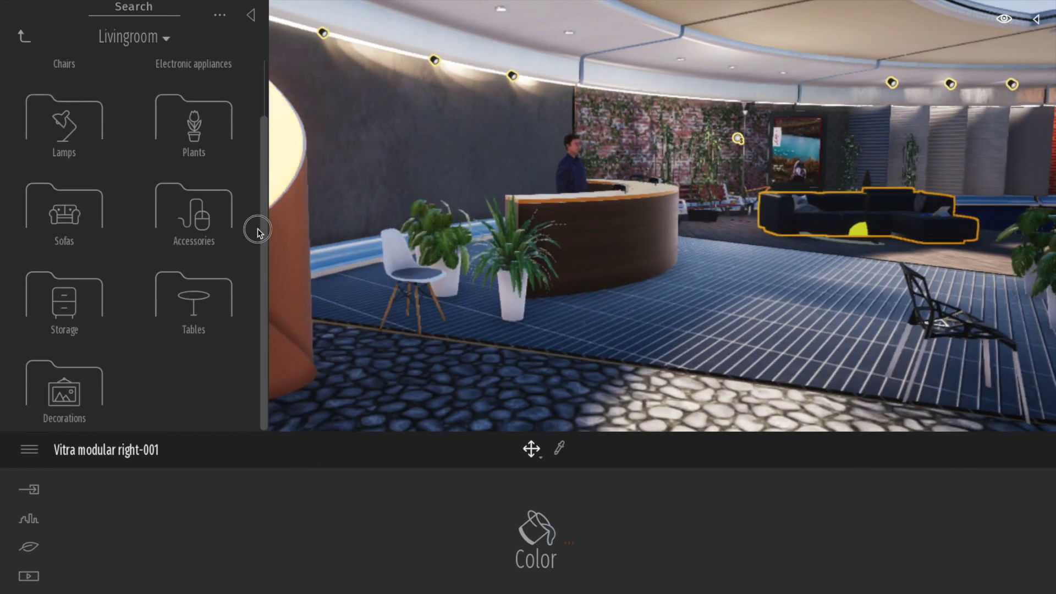
left_click(193, 298)
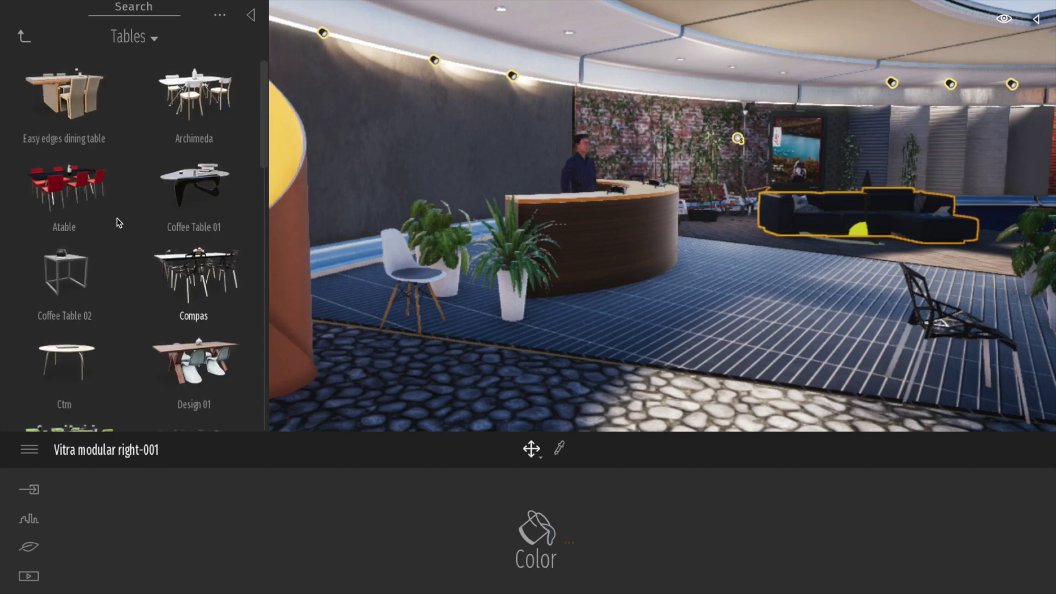
scroll(622, 253, "down", 3)
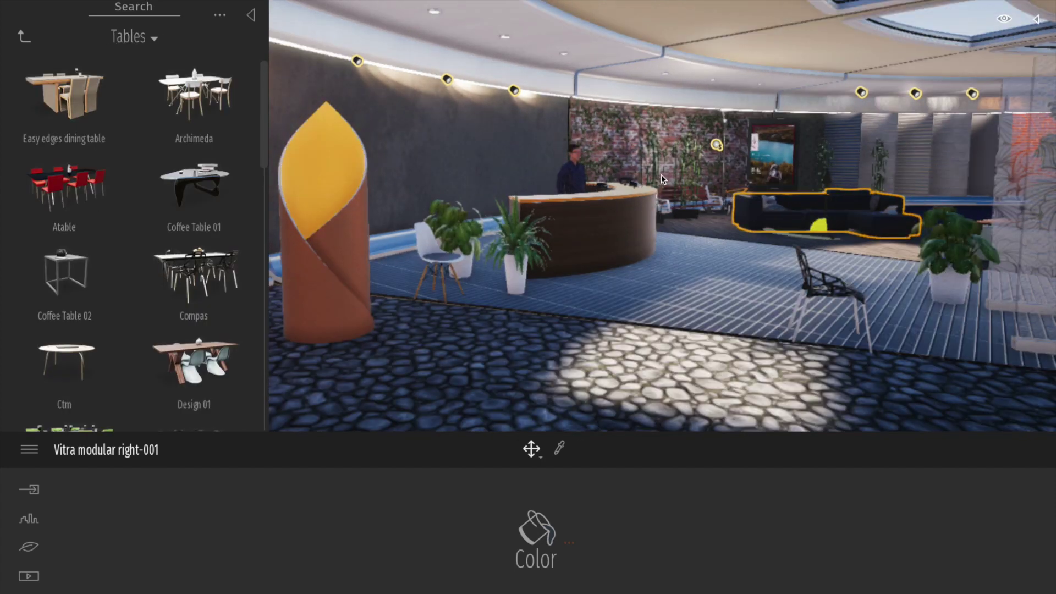
scroll(665, 175, "up", 2)
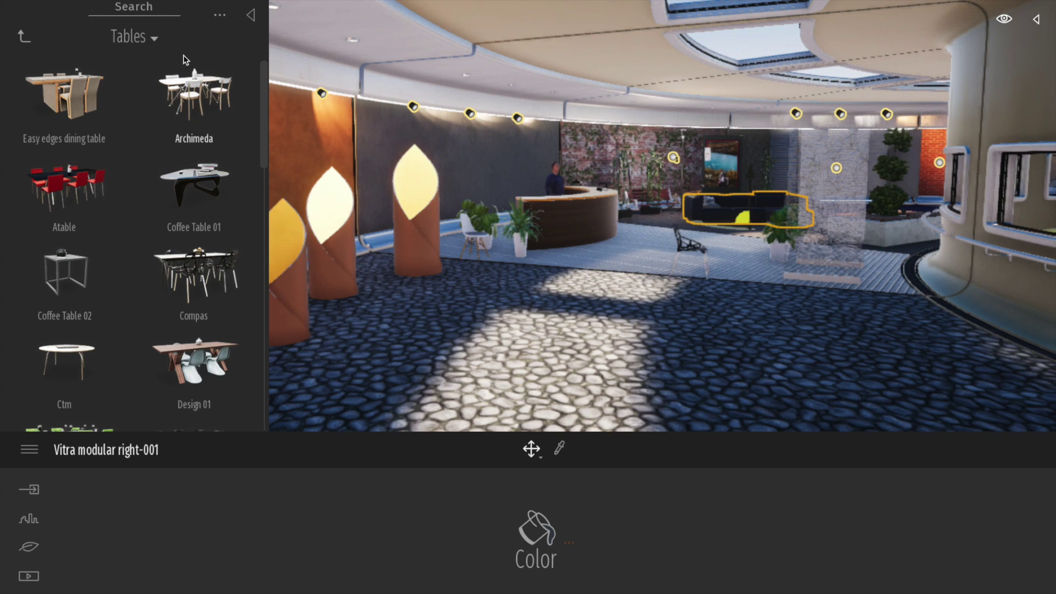
left_click_drag(291, 156, 449, 336)
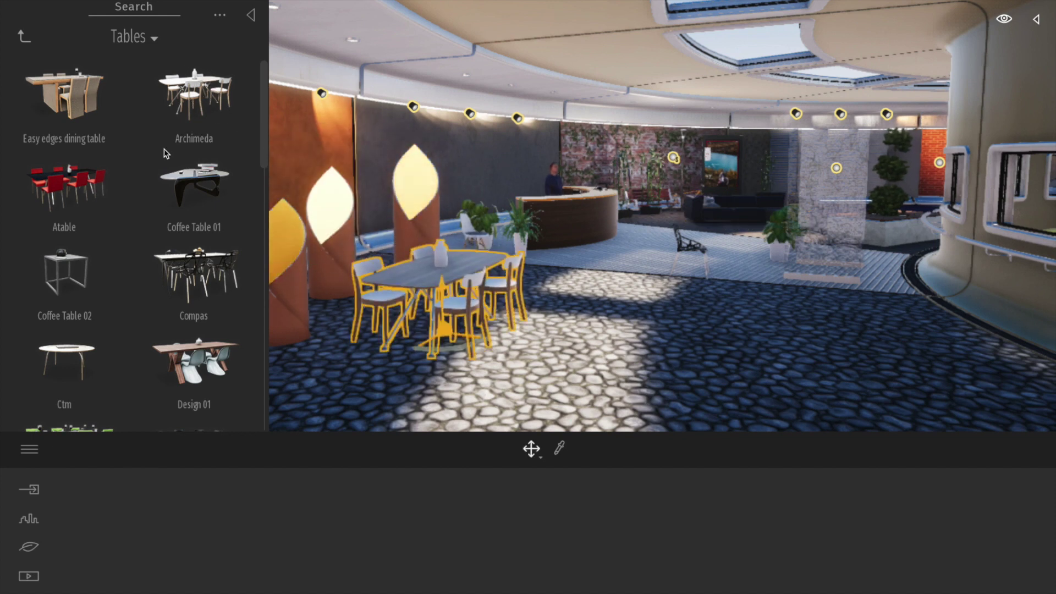
scroll(201, 319, "down", 5)
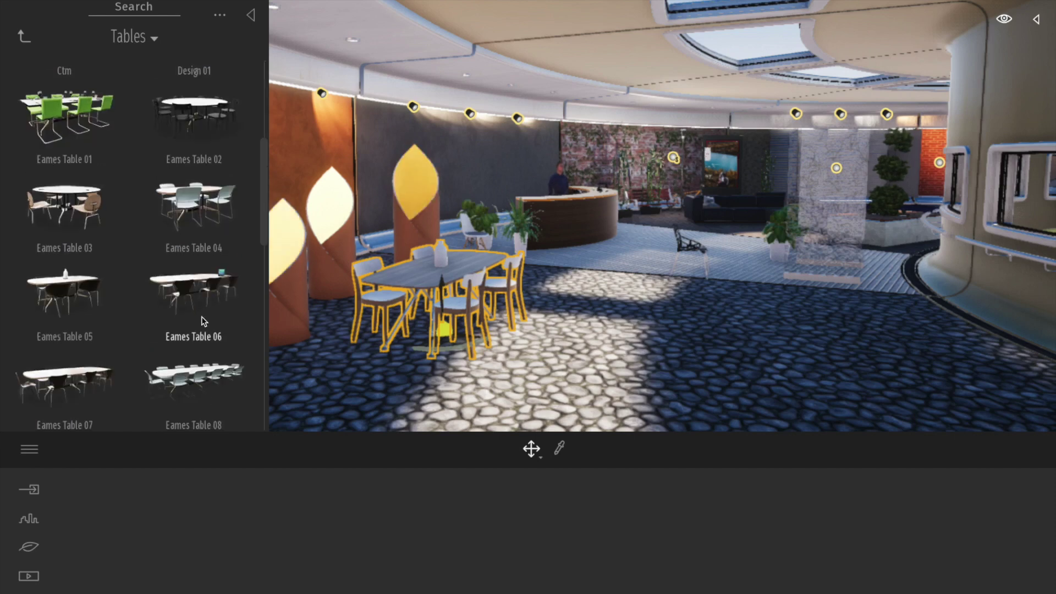
left_click_drag(81, 313, 903, 319)
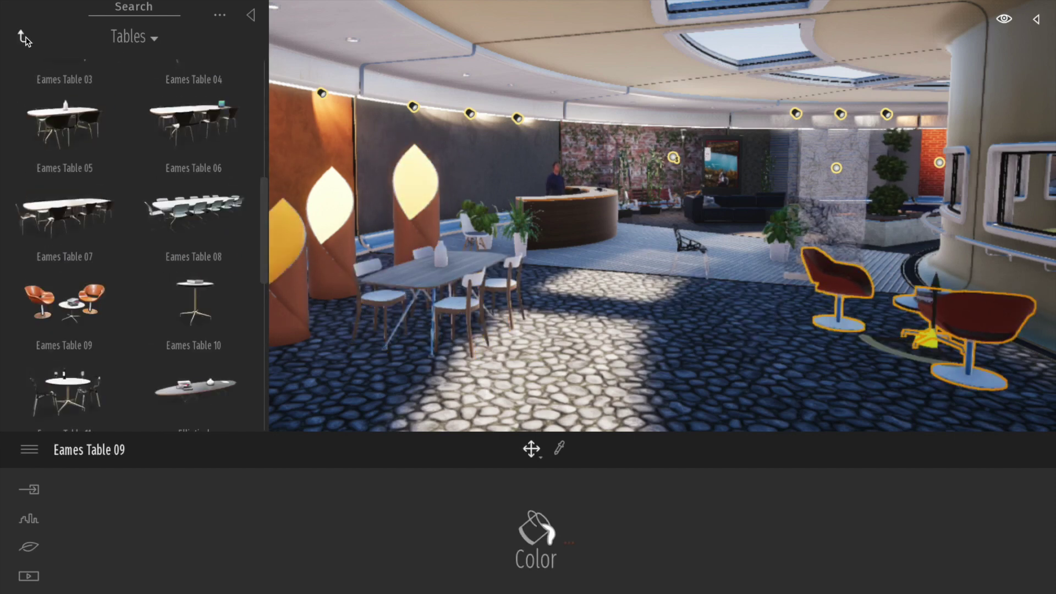
Look through the City furniture categories, including the planters
left_click(23, 37)
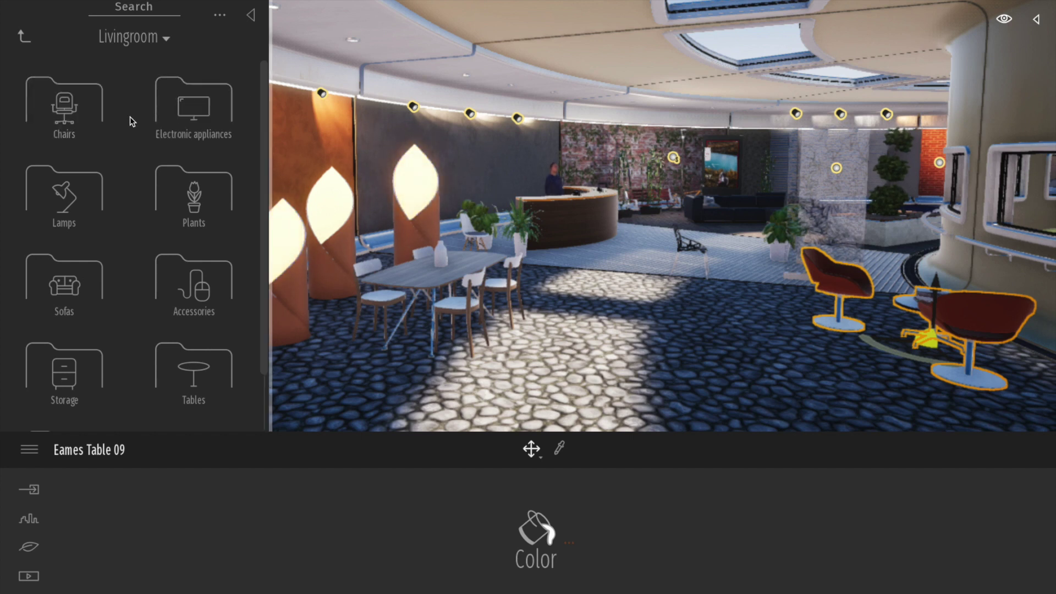
left_click(24, 39)
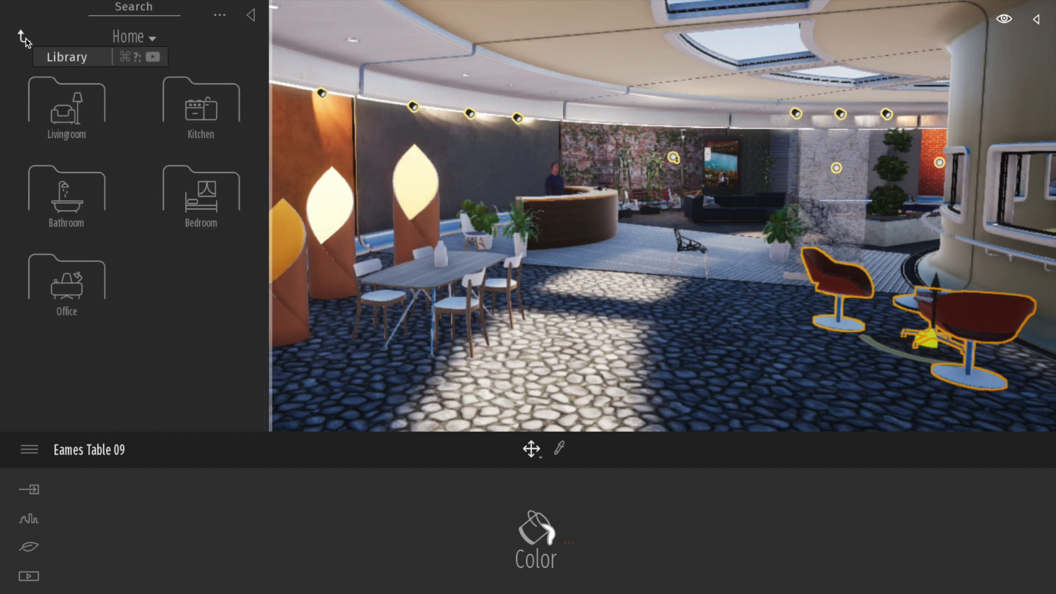
left_click(24, 39)
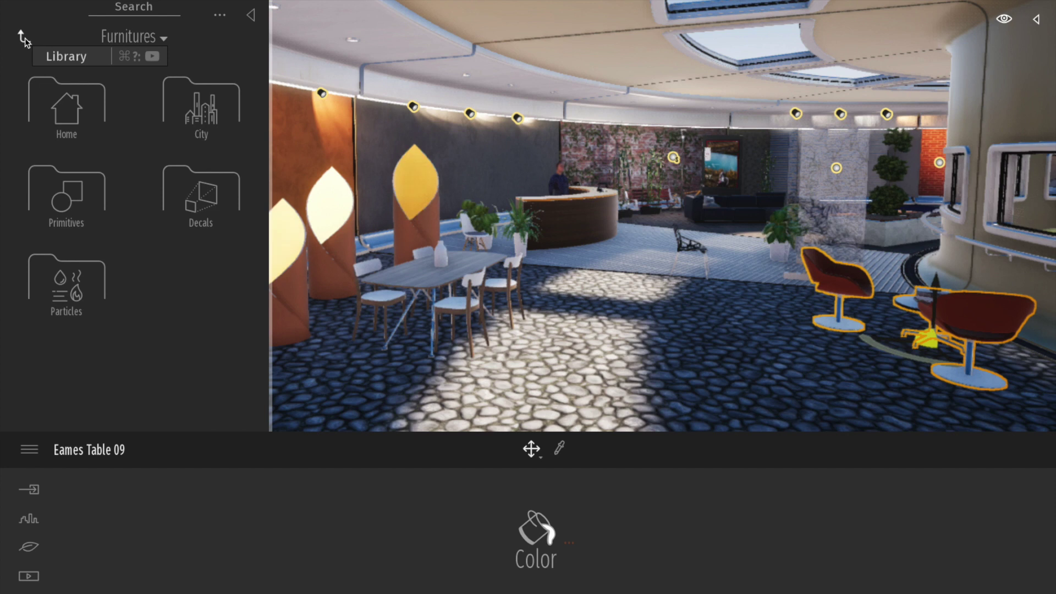
left_click(201, 112)
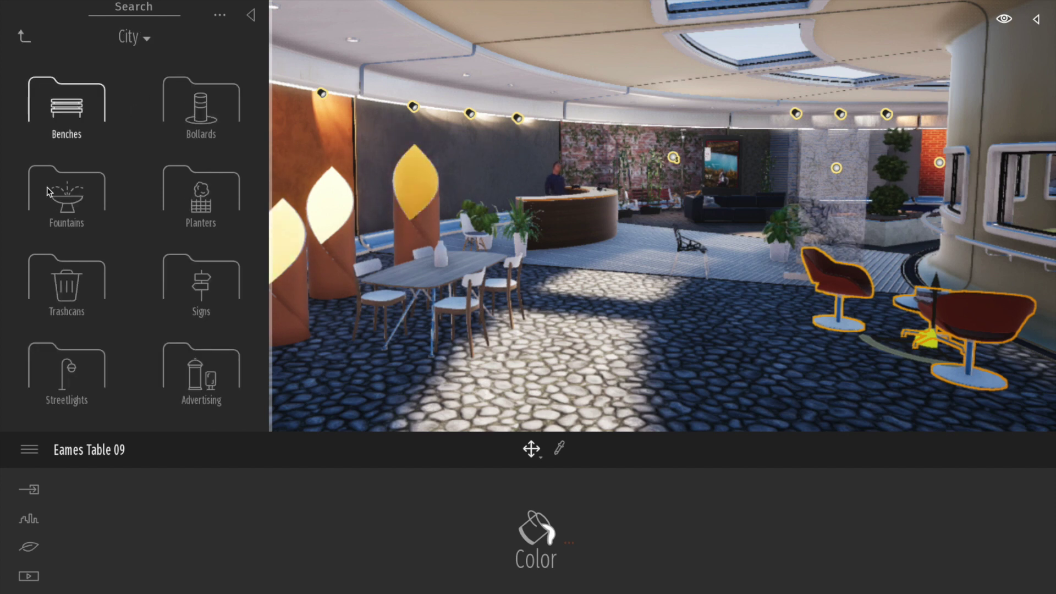
left_click(189, 215)
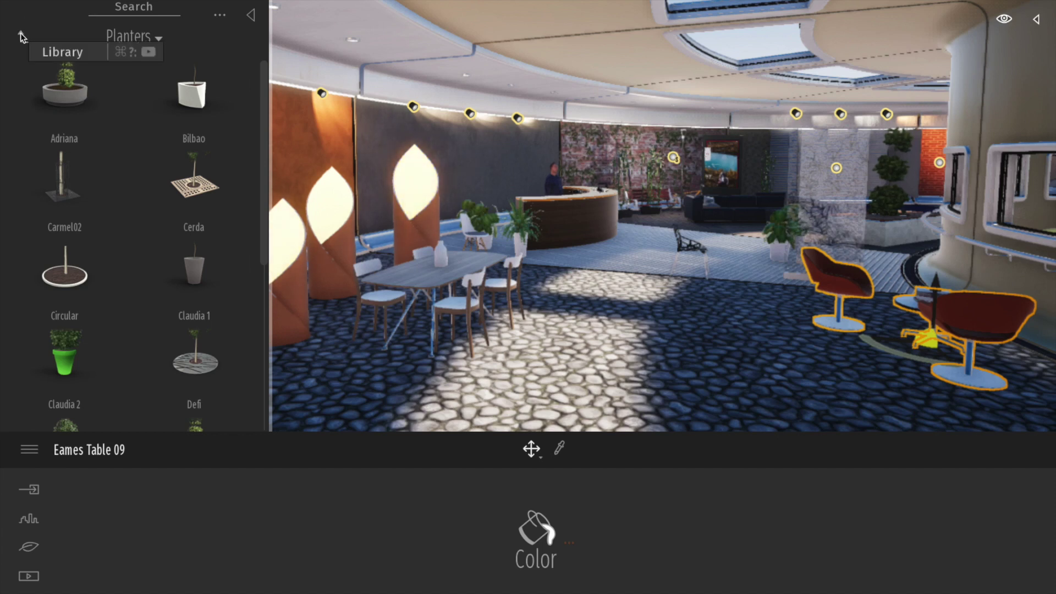
left_click(21, 34)
left_click(21, 34)
left_click(21, 34)
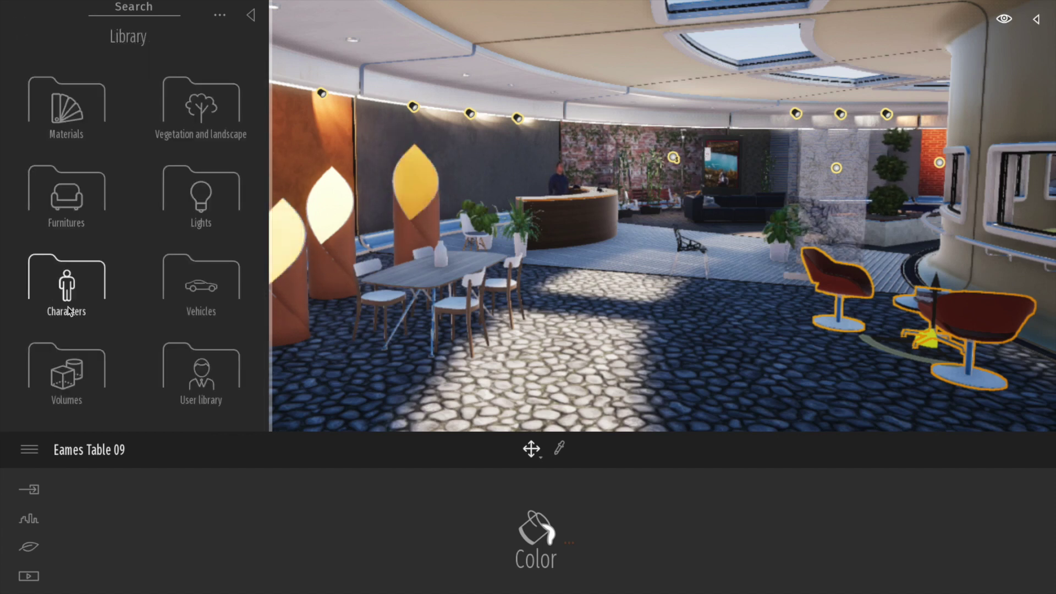
Place three Adil human characters in the lobby, two in front of the reception desk and one near the sofa
left_click(64, 286)
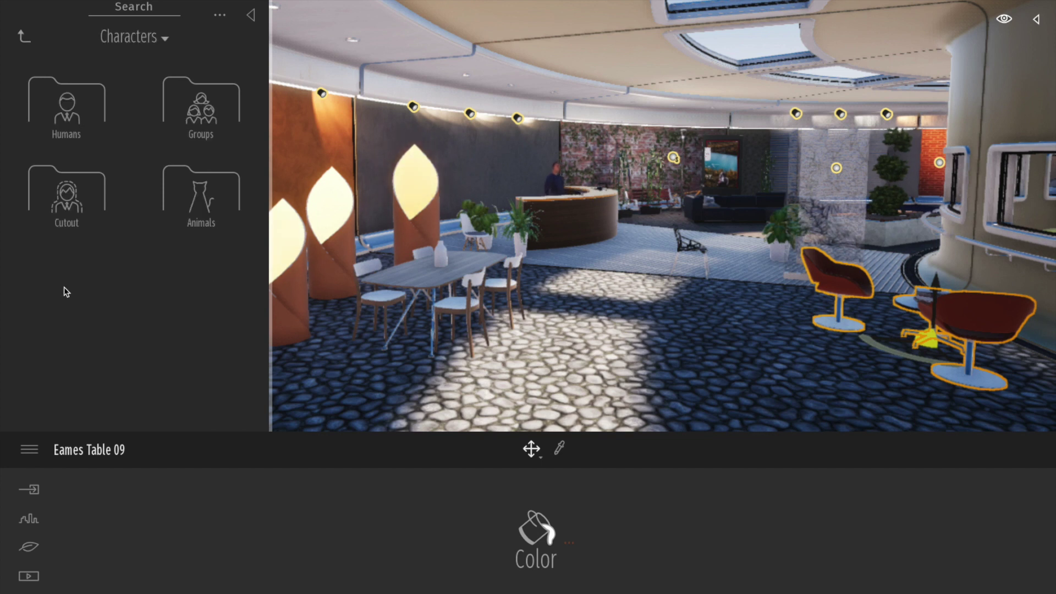
left_click(76, 110)
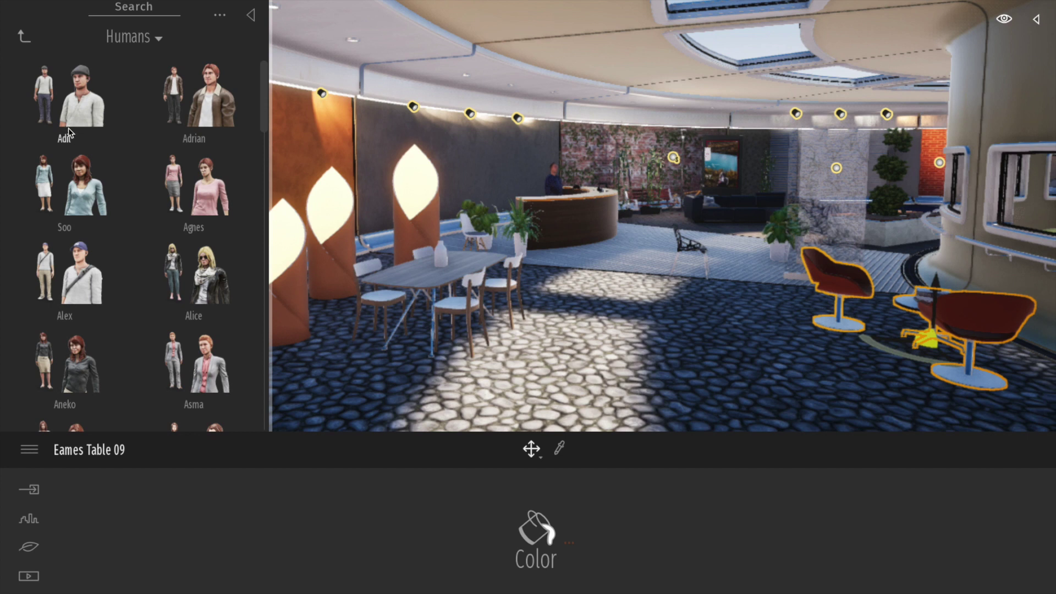
left_click(78, 120)
left_click(604, 265)
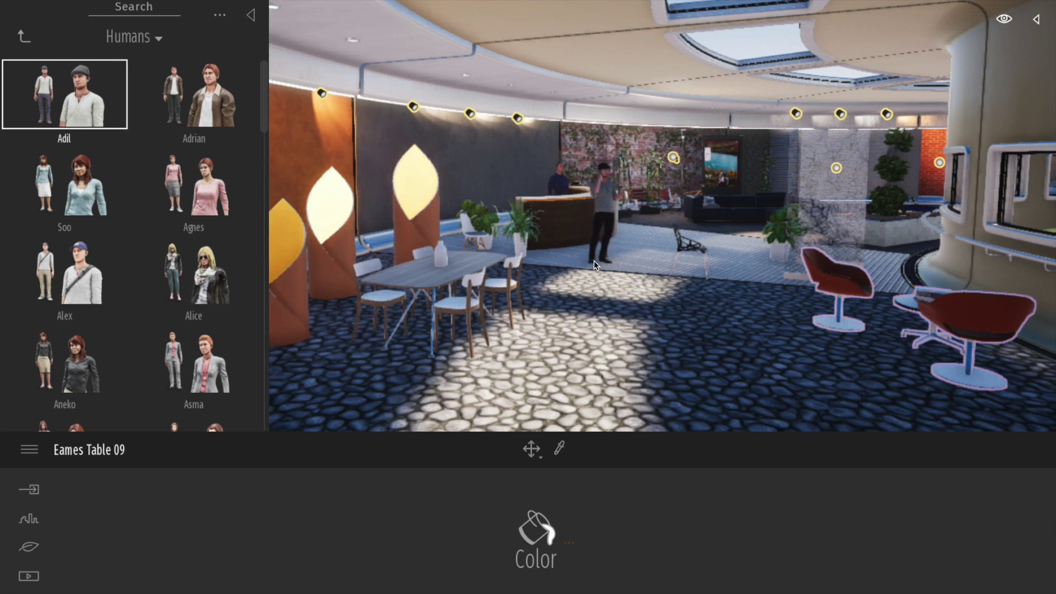
left_click(572, 281)
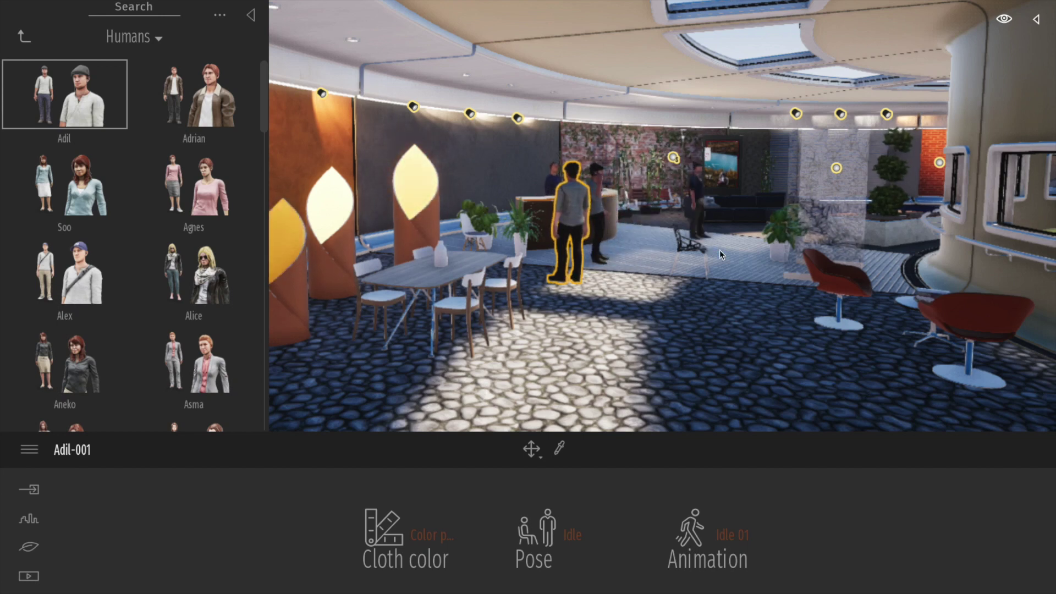
left_click(735, 256)
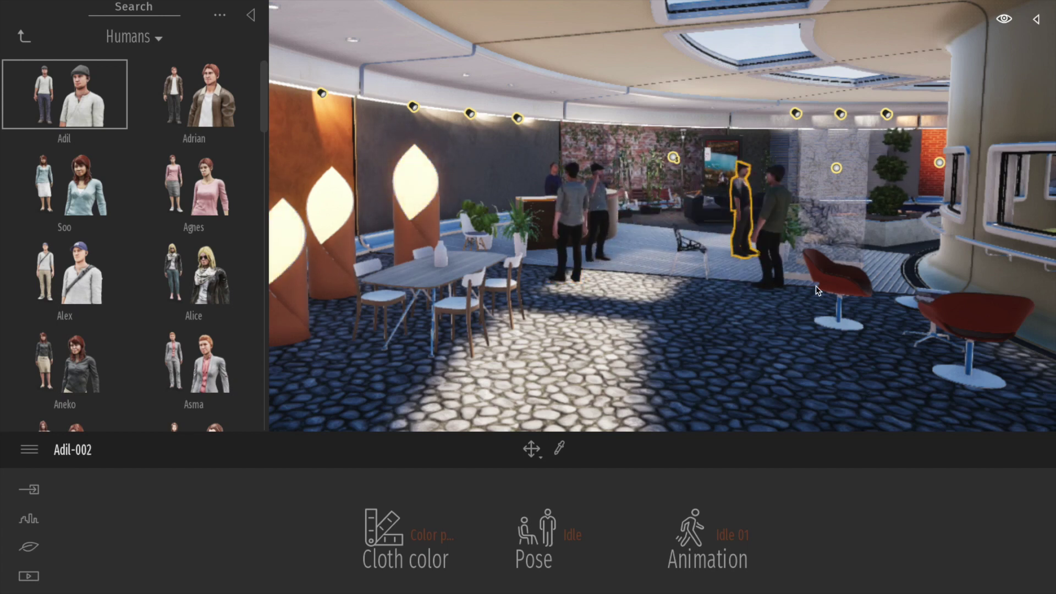
Place an Agnes character and an Alice character beside the group at the reception desk, and a second Alice beside the Adil near the sofa
left_click(194, 184)
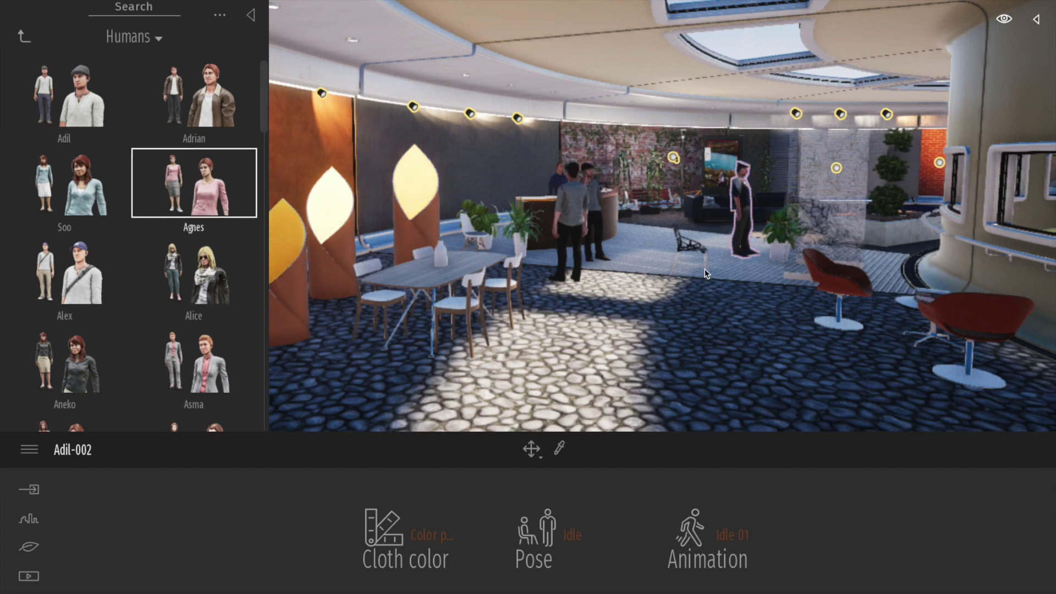
left_click(634, 266)
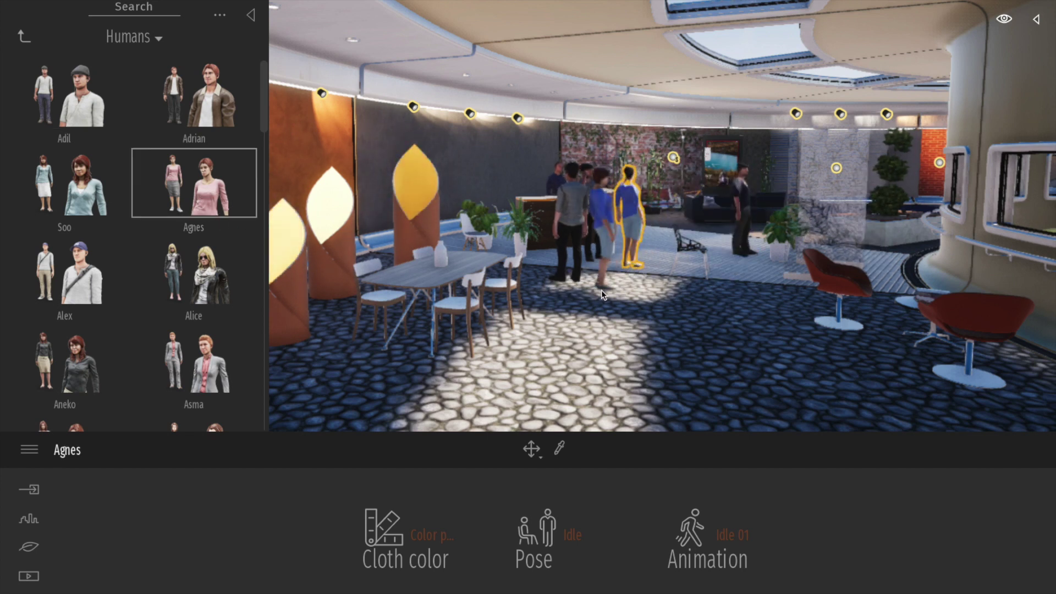
left_click(194, 273)
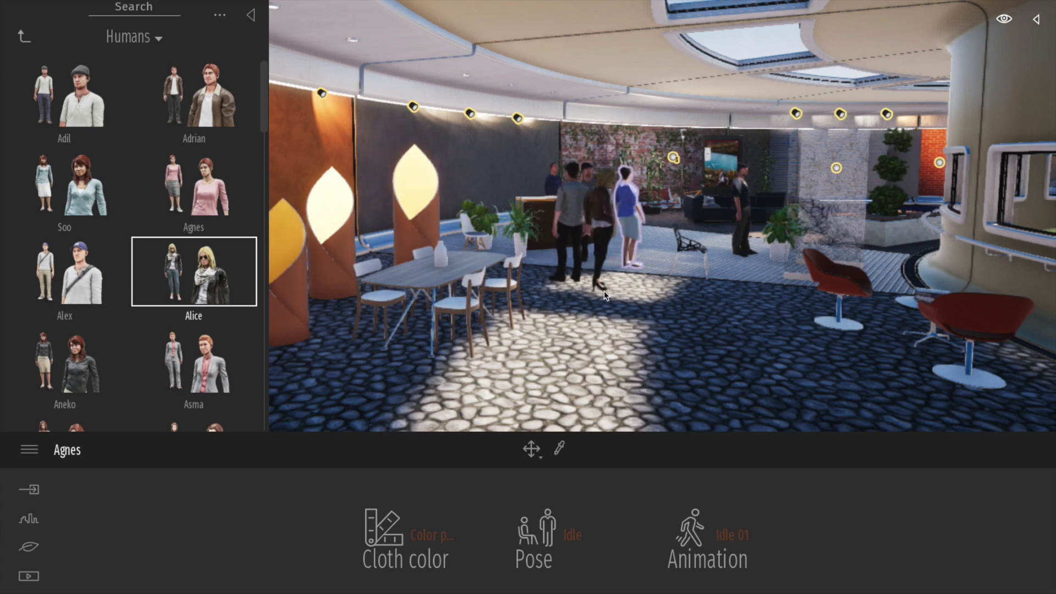
left_click(604, 294)
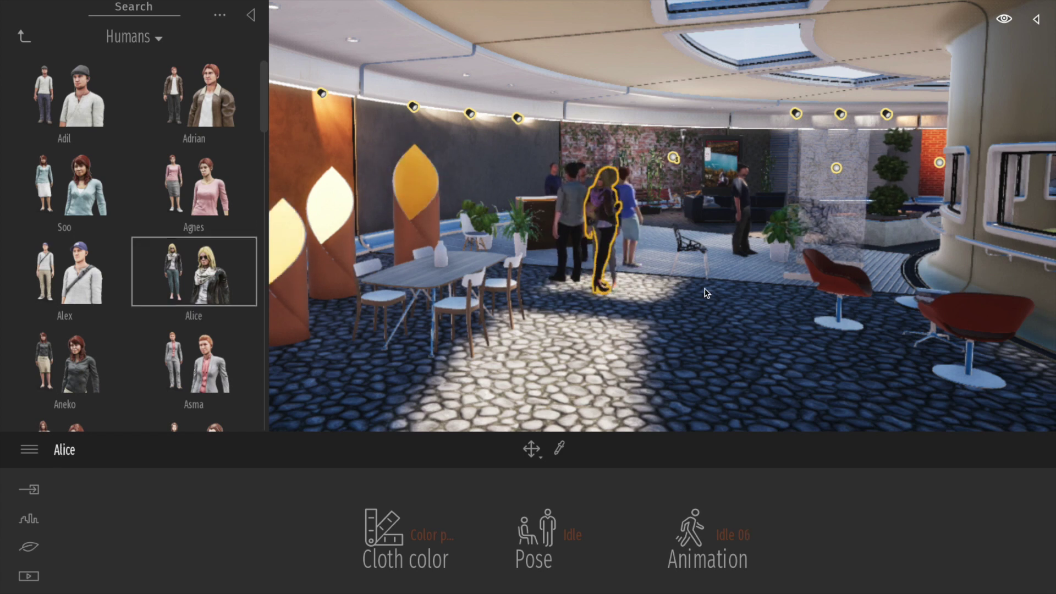
left_click(772, 285)
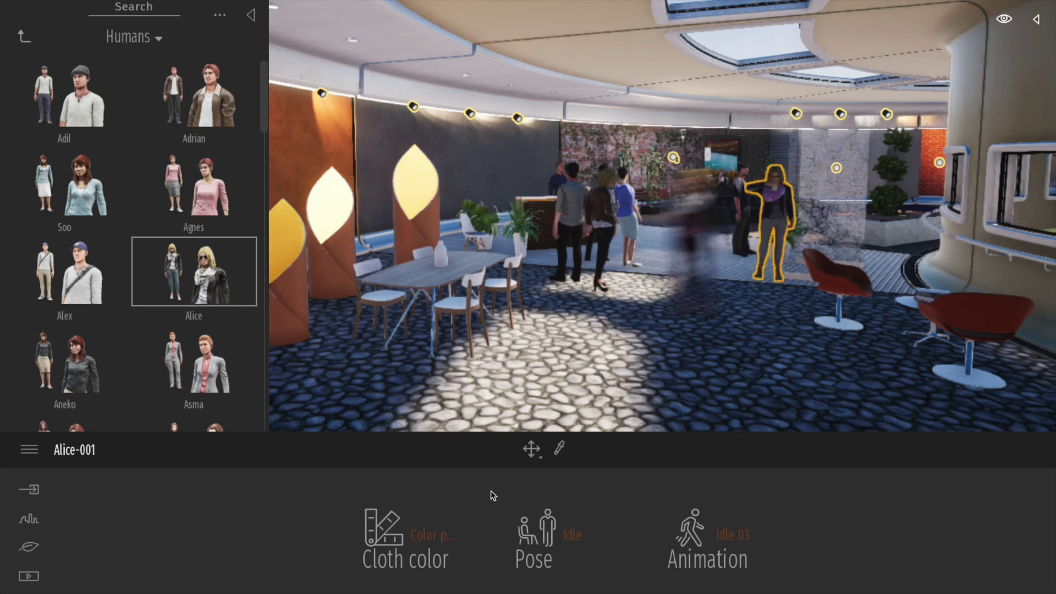
Set the Alice near the sofa to cloth Color preset 2, try the Dancing, Lying and Sitting poses, and choose Speaking
left_click(444, 536)
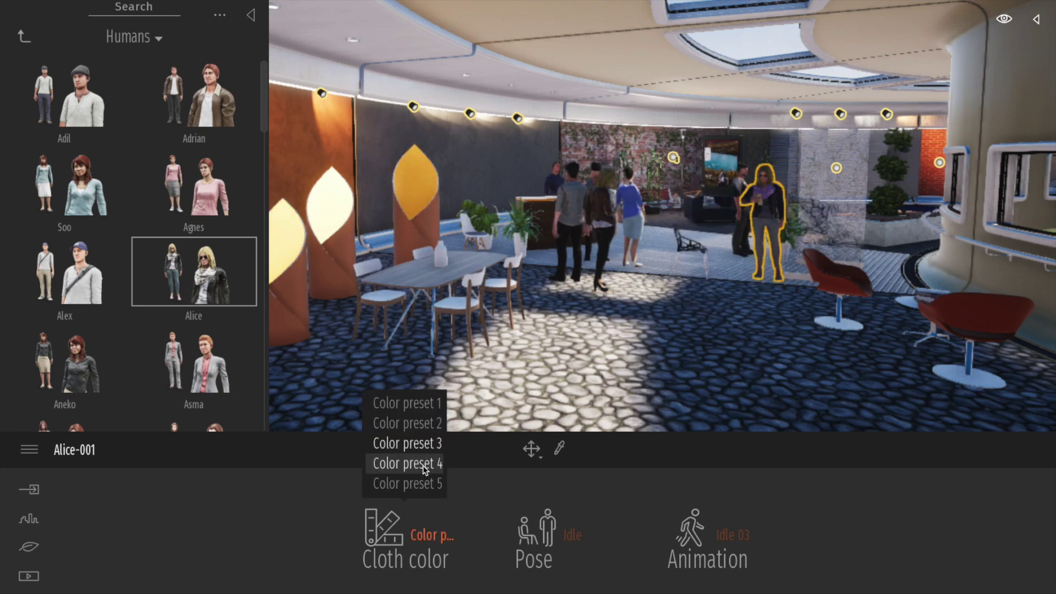
left_click(415, 423)
left_click(571, 539)
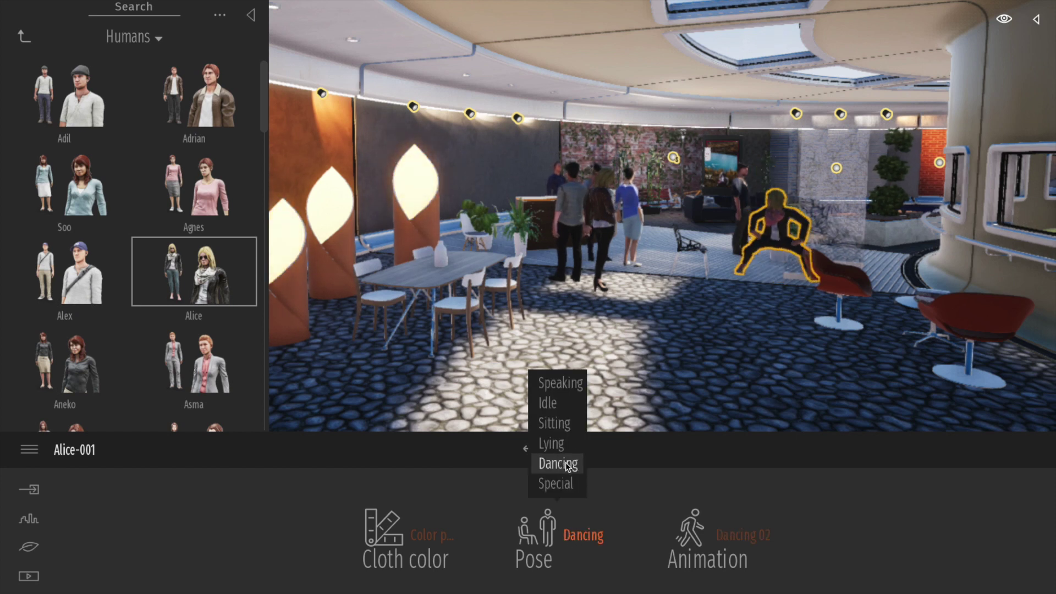
left_click(558, 446)
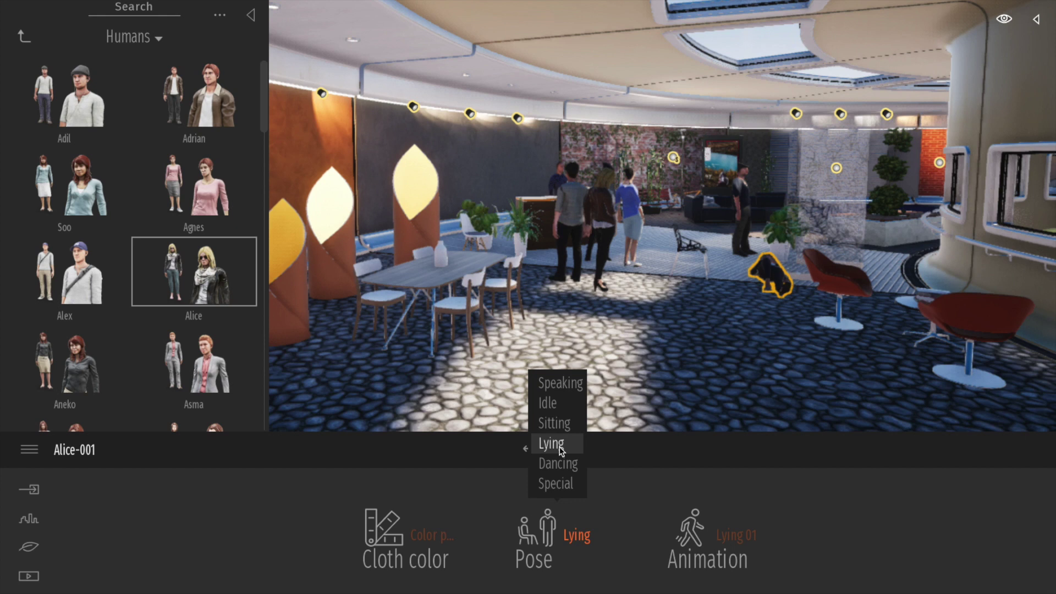
left_click(556, 423)
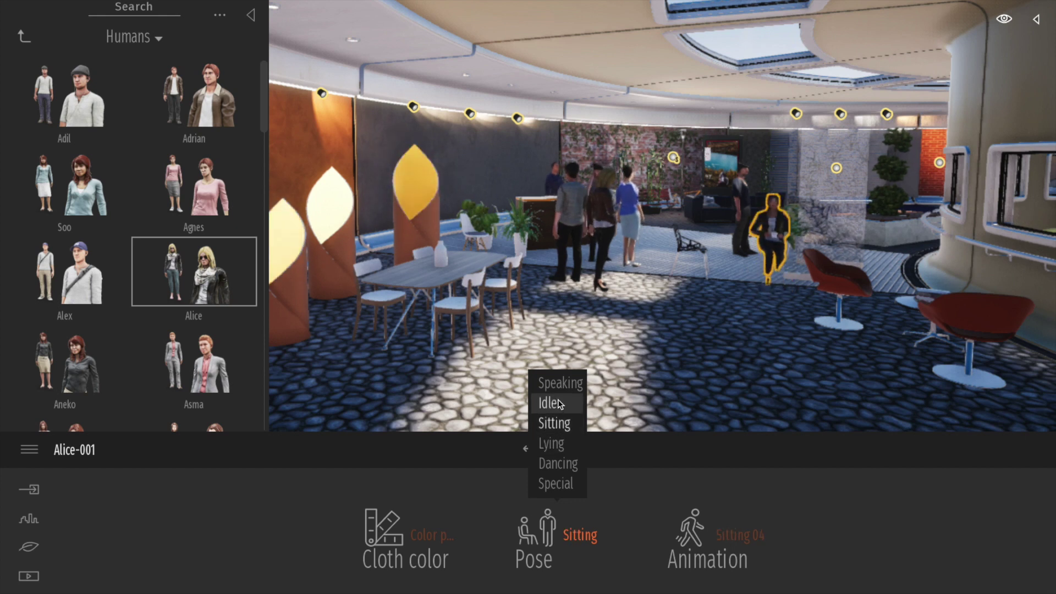
left_click(557, 383)
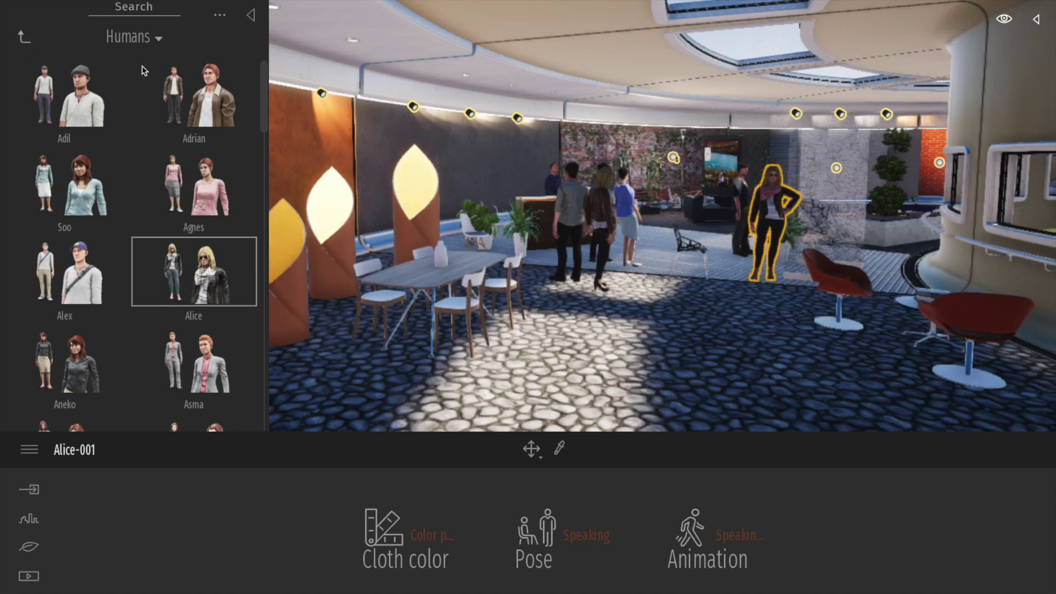
Place a Gideon dog beside the group of people and three Felix cats near the red armchair, on the cobblestone floor
left_click(36, 42)
middle_click_drag(616, 200, 558, 231)
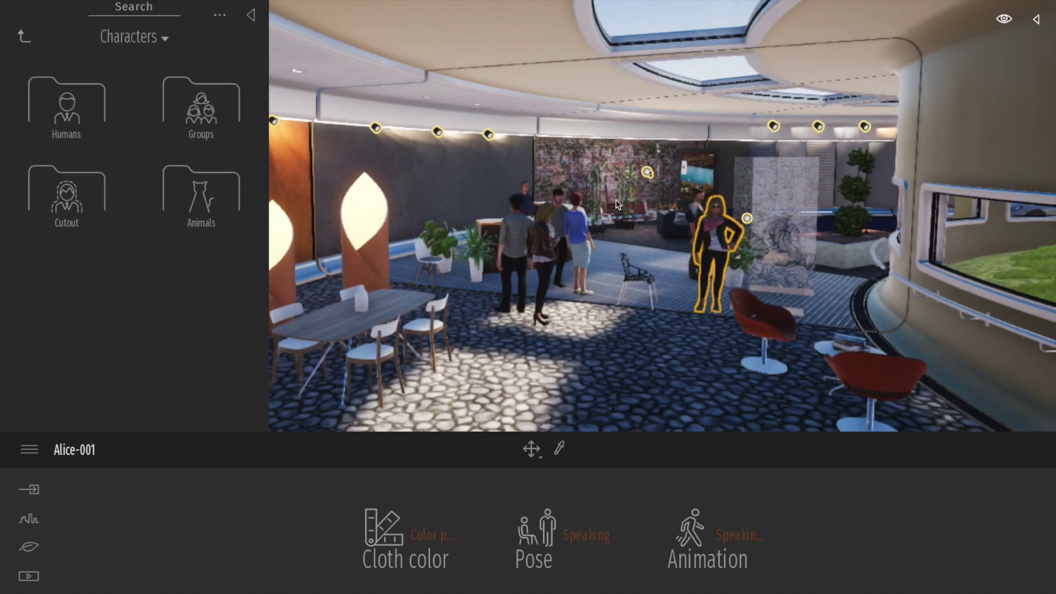
scroll(639, 216, "up", 2)
scroll(639, 247, "up", 2)
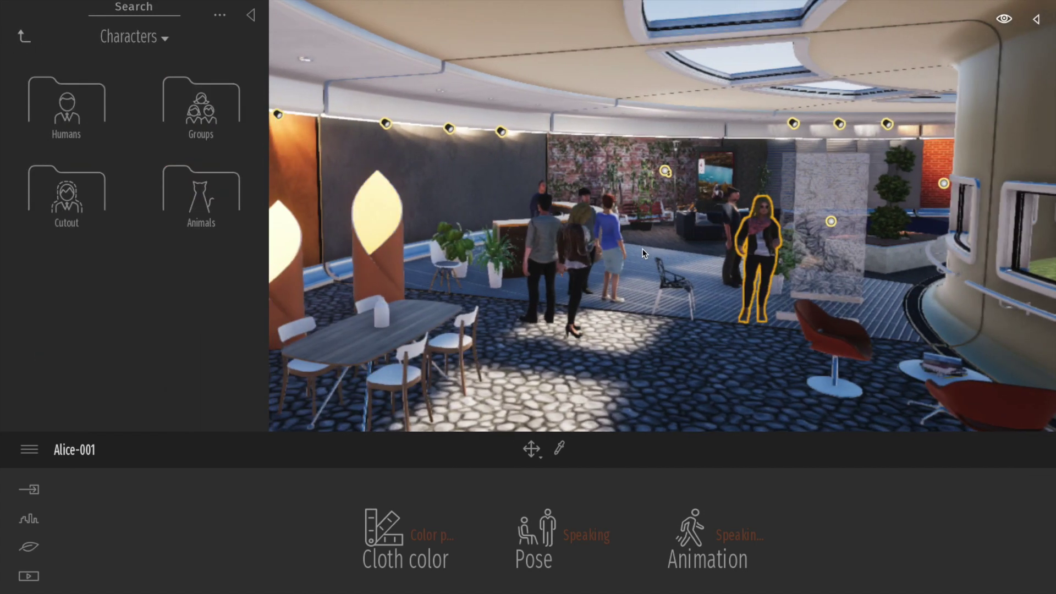
key("d")
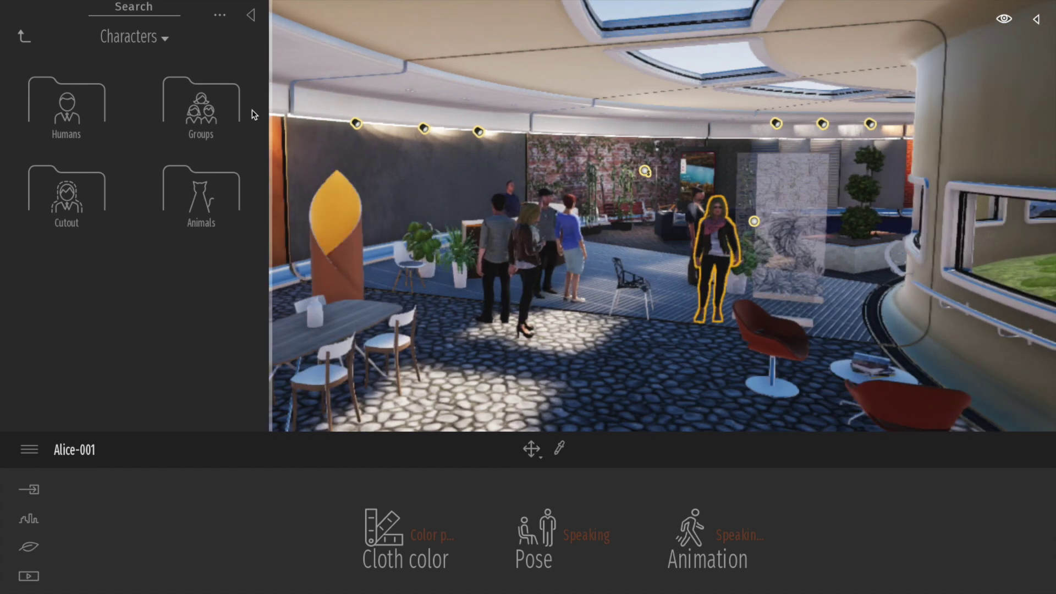
left_click(175, 162)
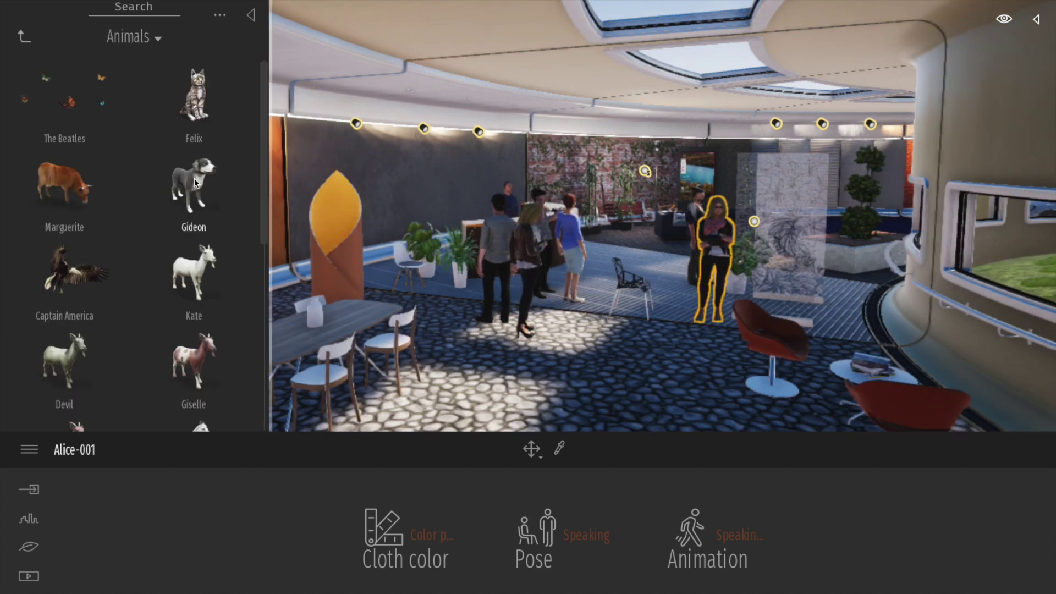
left_click_drag(274, 196, 468, 362)
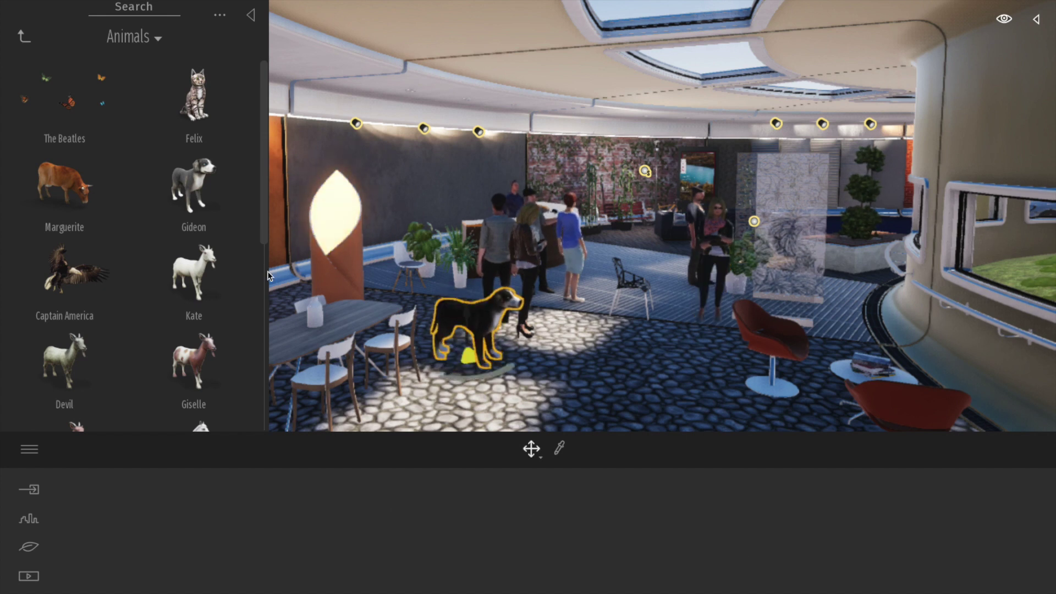
left_click_drag(194, 94, 658, 364)
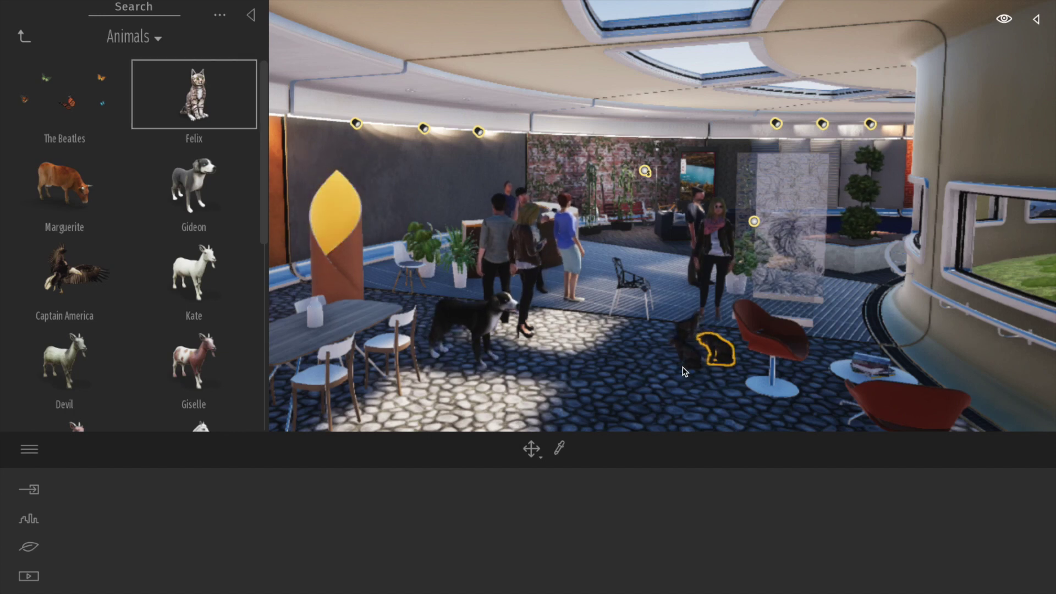
left_click(25, 35)
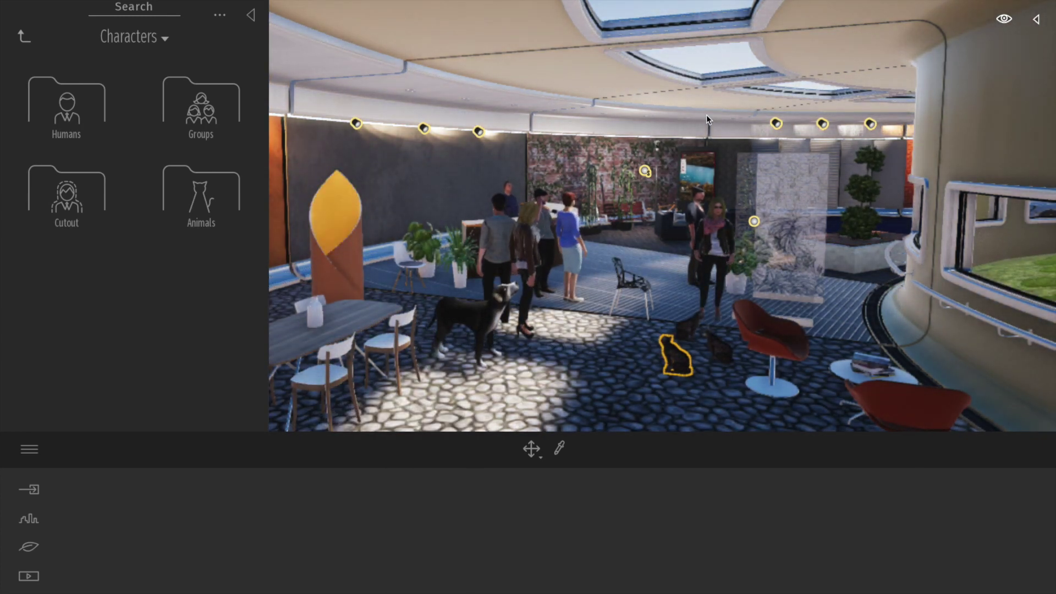
Look through the import, urban and nature options available for the scene
middle_click_drag(689, 206, 689, 206)
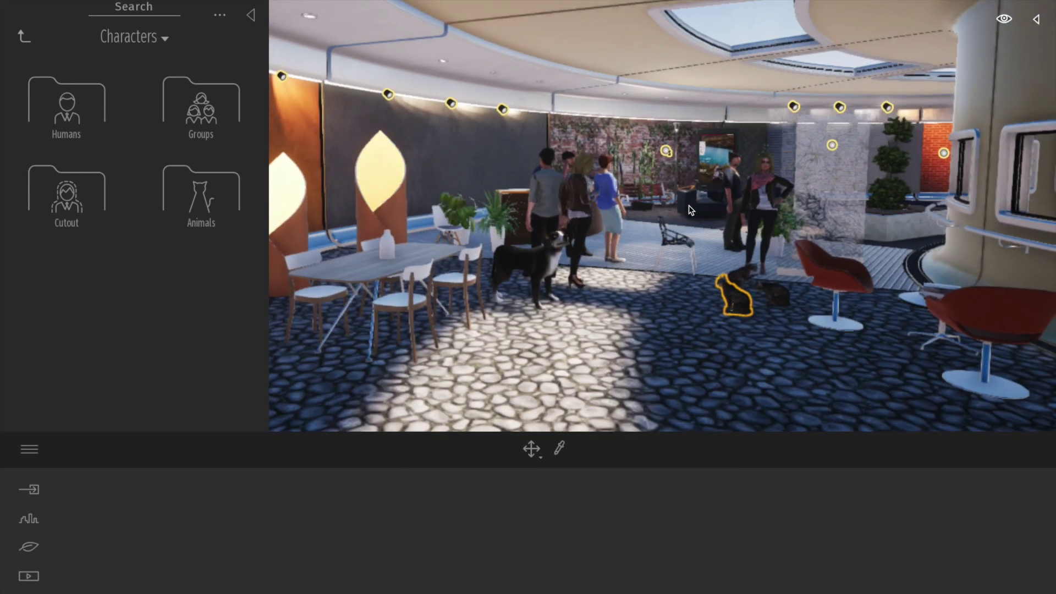
left_click(24, 38)
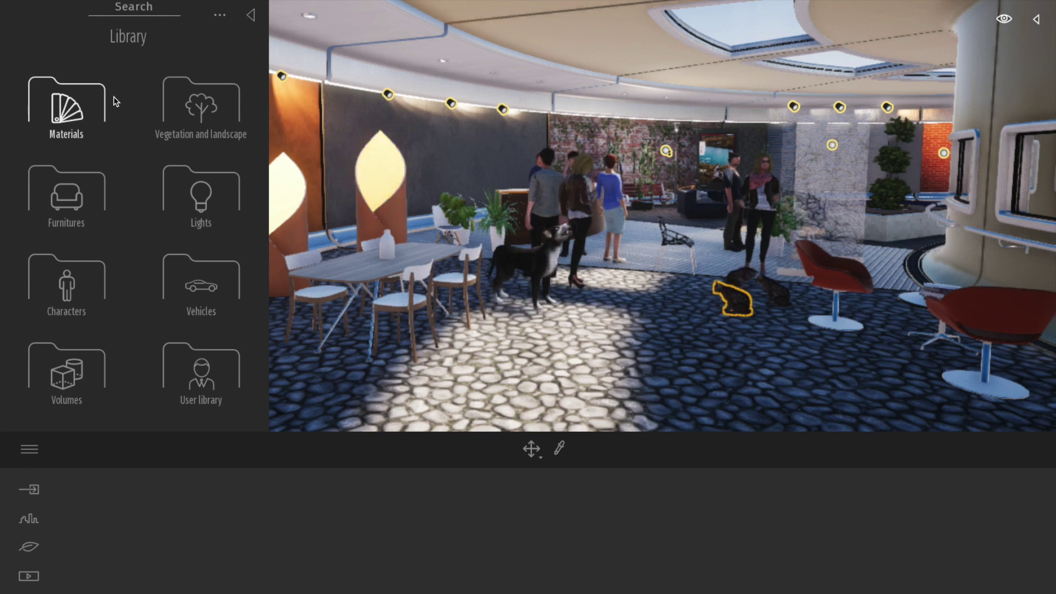
left_click(31, 490)
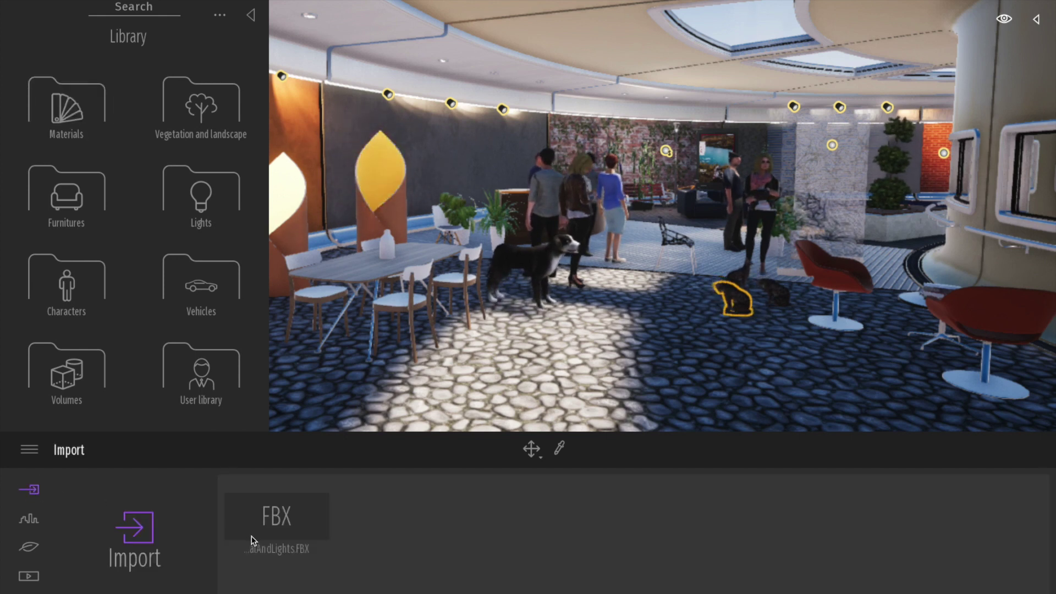
left_click(30, 522)
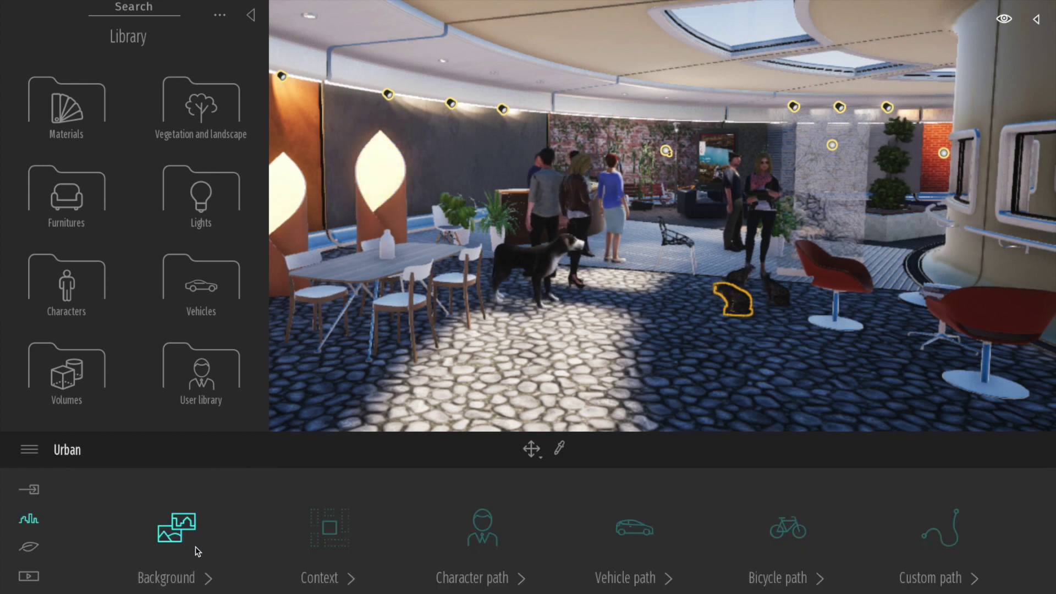
left_click(29, 550)
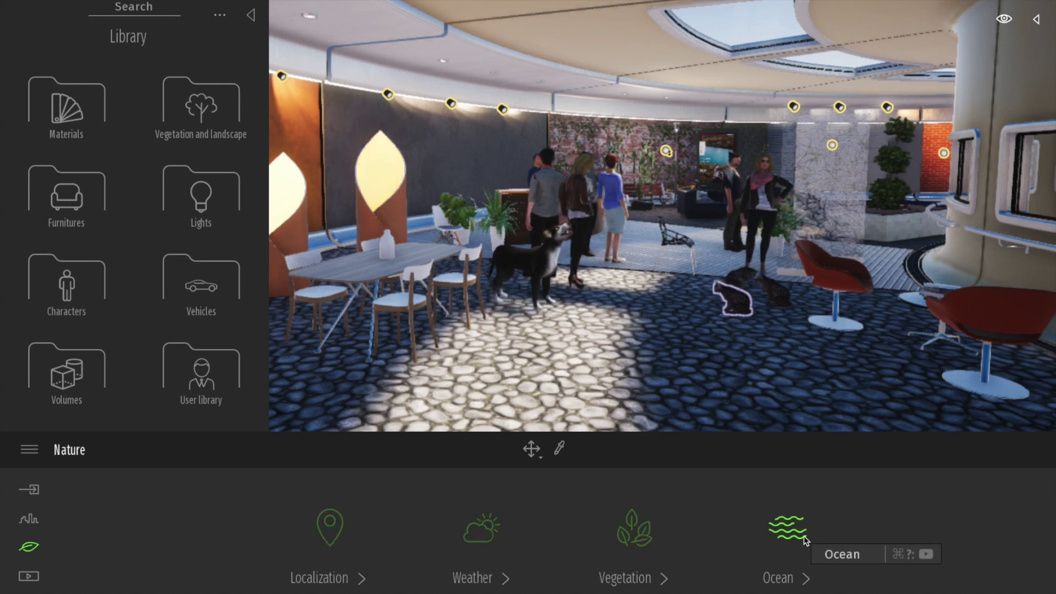
Create a first still image of the lobby from the current viewpoint
left_click(29, 578)
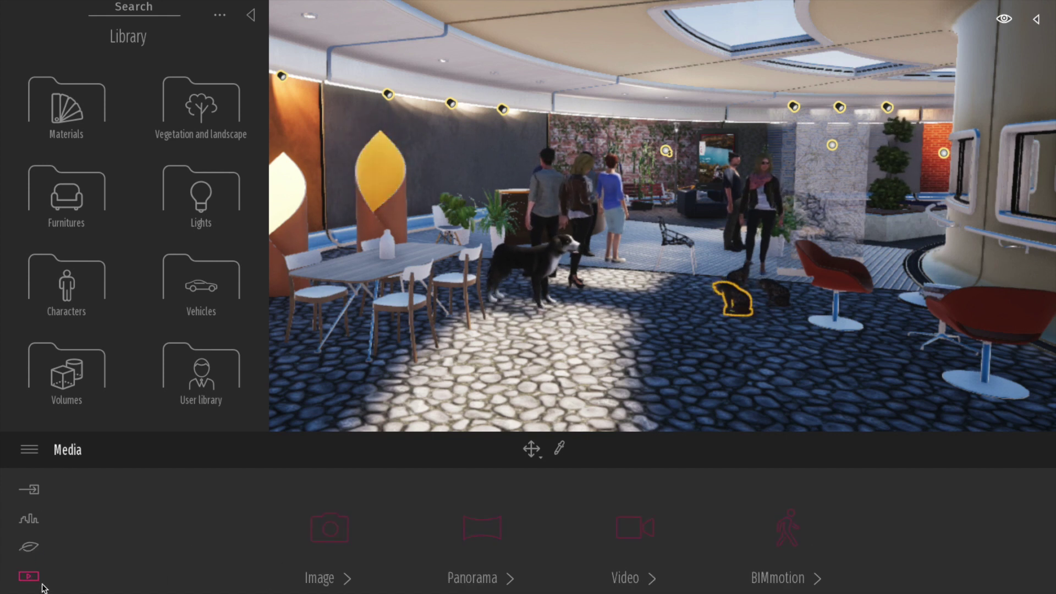
left_click(329, 529)
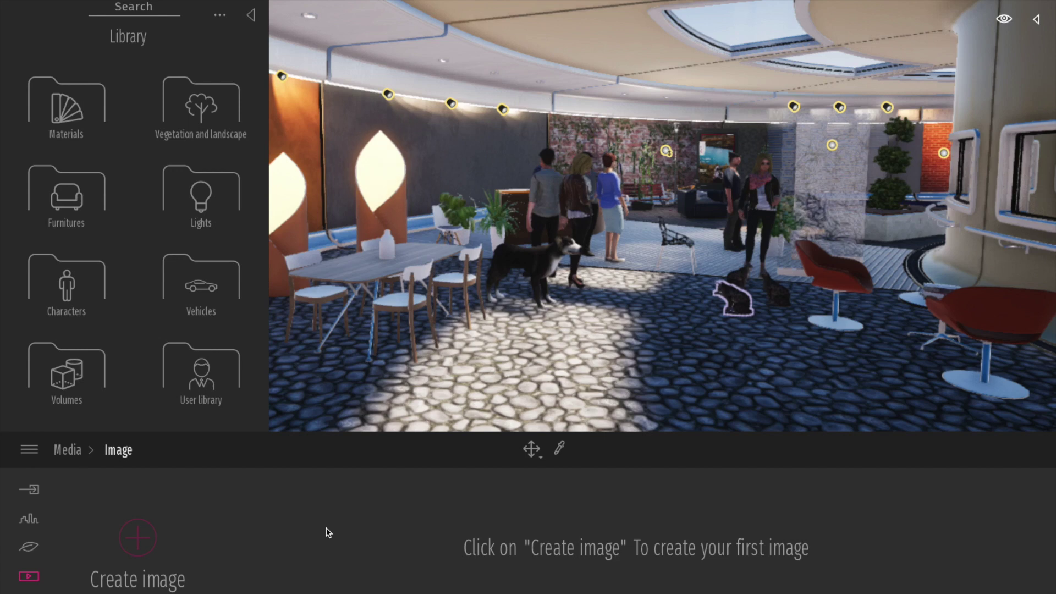
left_click(138, 542)
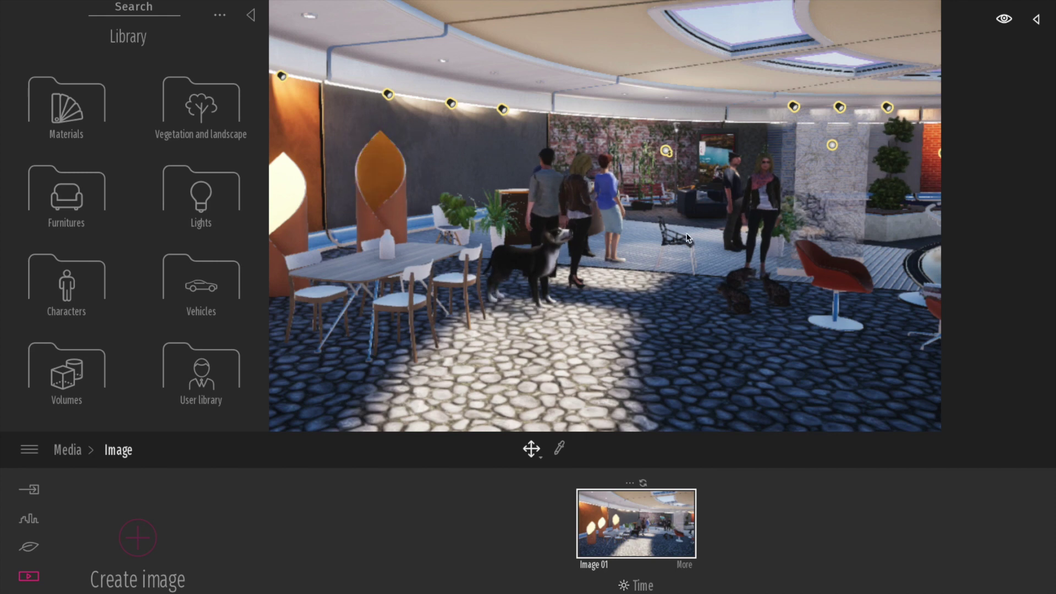
Create a second image from a closer viewpoint framing the people, the dog, the cats and the red armchair
key("w")
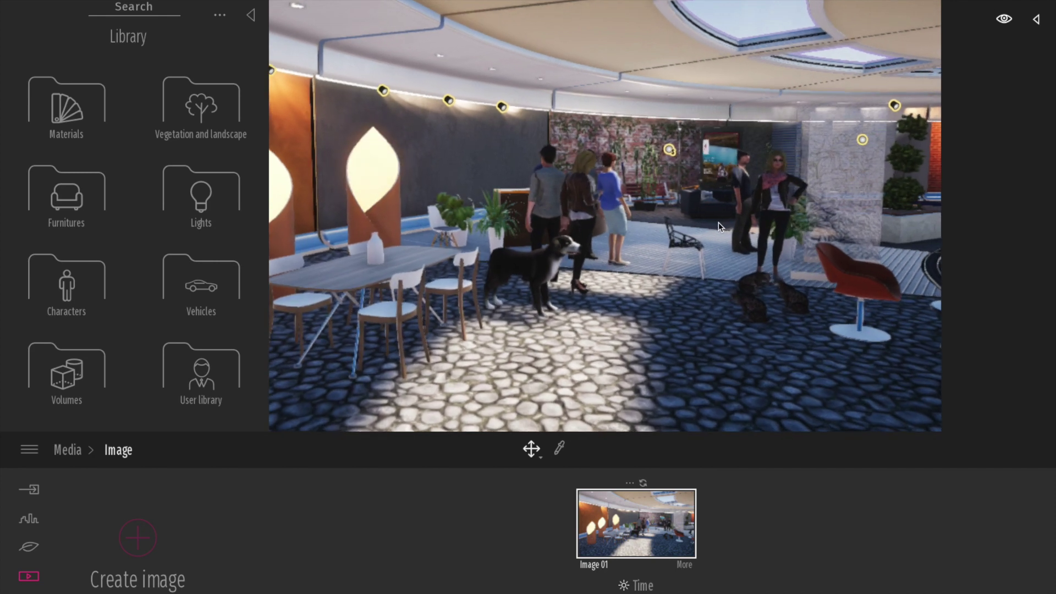
key("w")
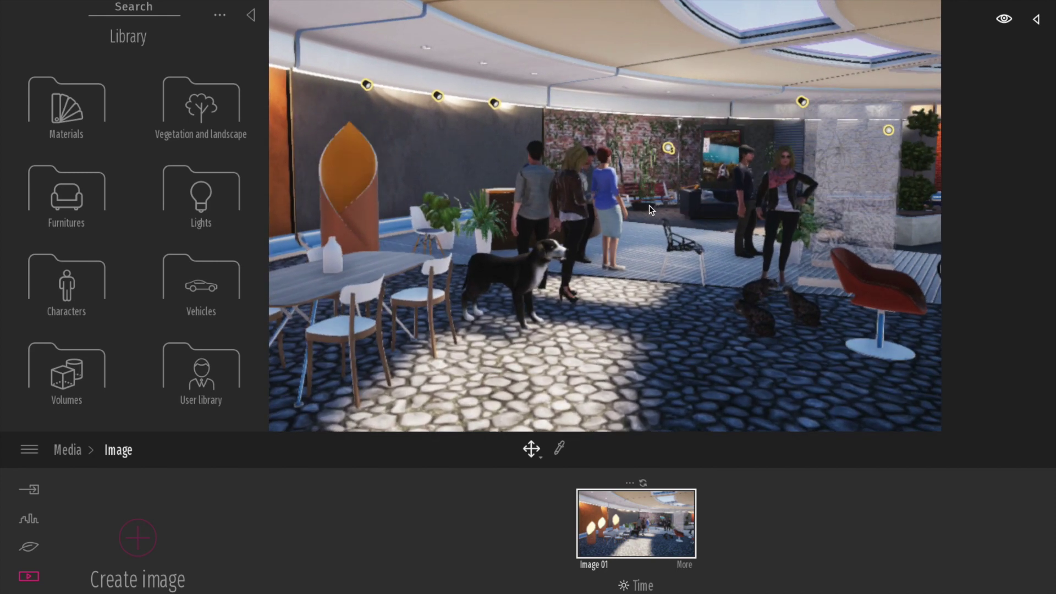
key("d")
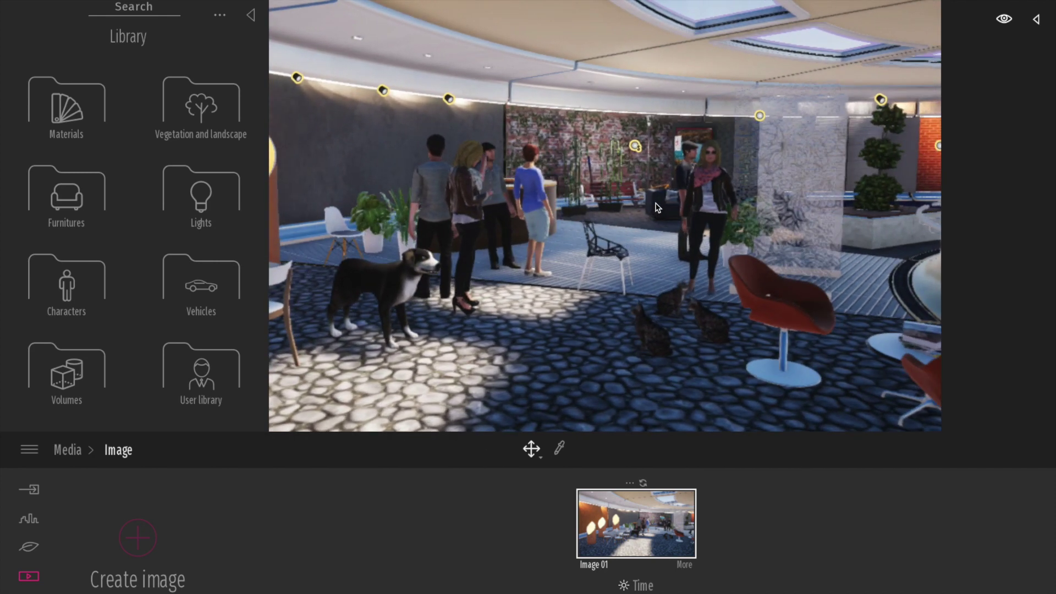
key("w")
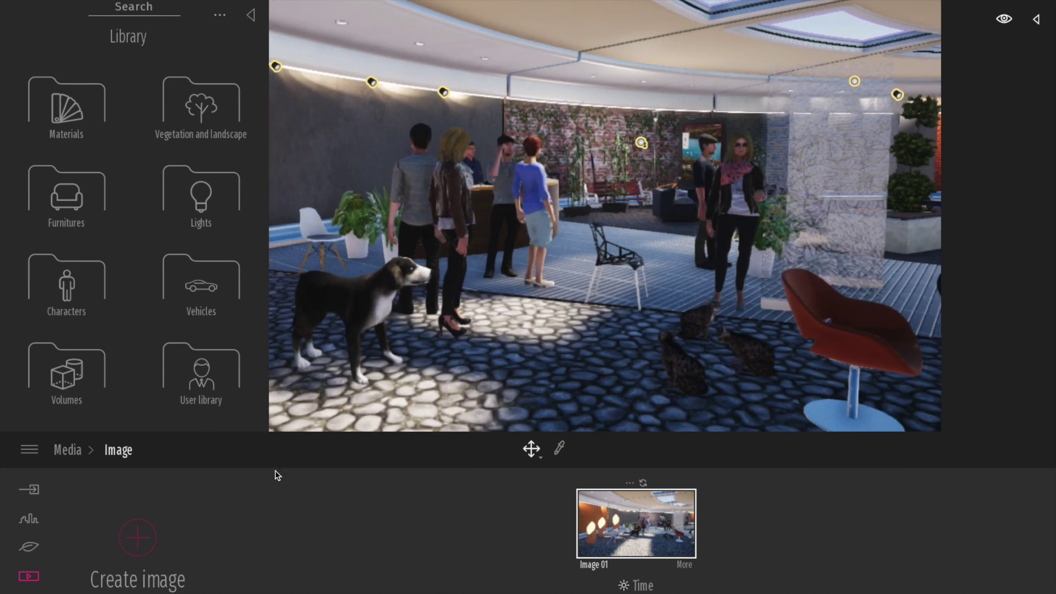
left_click(140, 538)
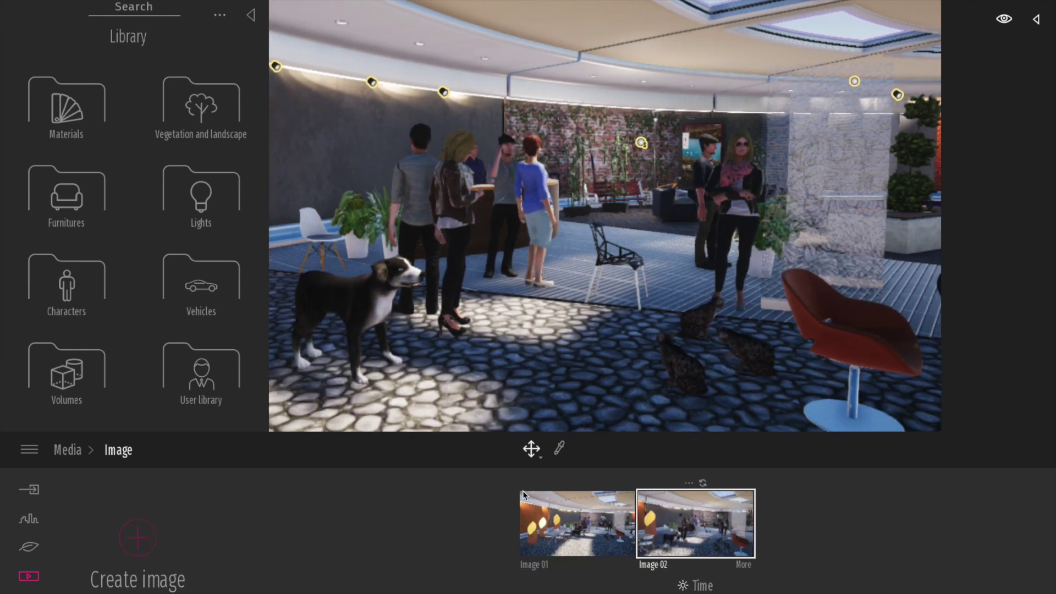
Switch between the two saved images to compare their viewpoints
left_click(579, 530)
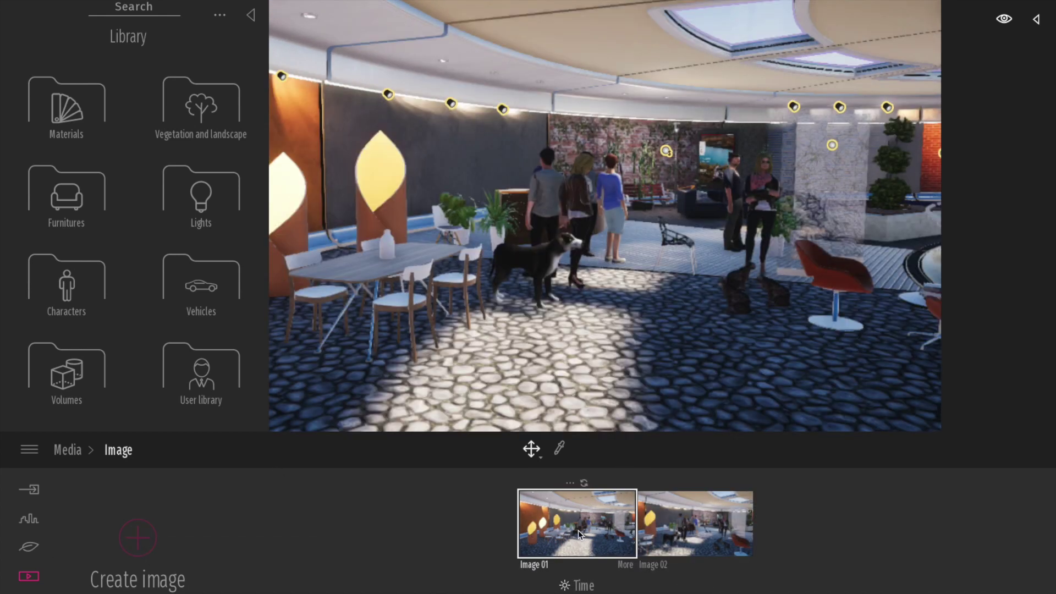
left_click(693, 526)
left_click(630, 526)
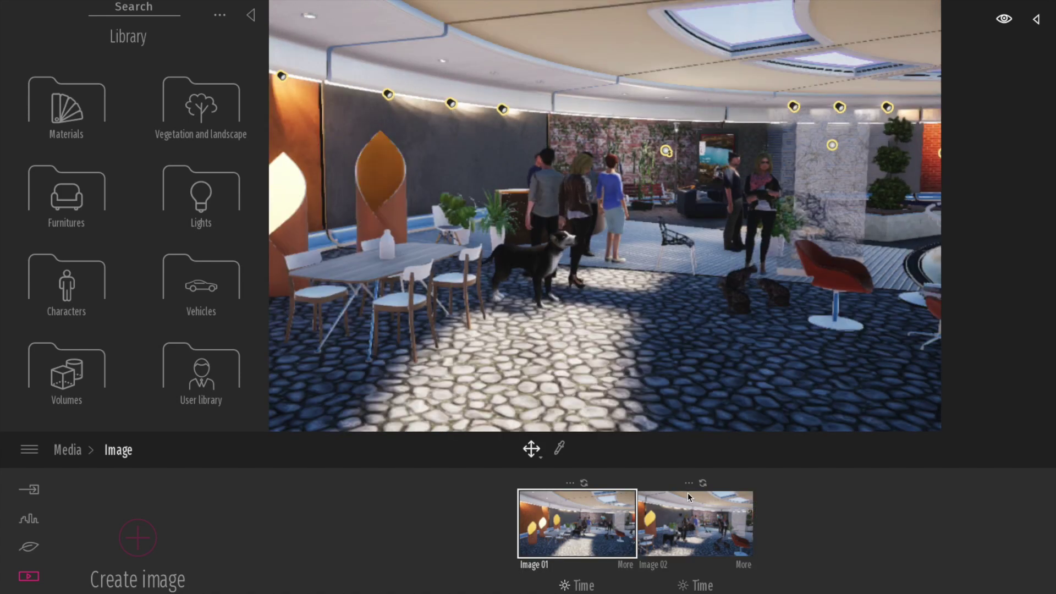
left_click(684, 524)
Create a third image from behind the dark sofa facing the reception desk, and recall each of the three saved views
key("w")
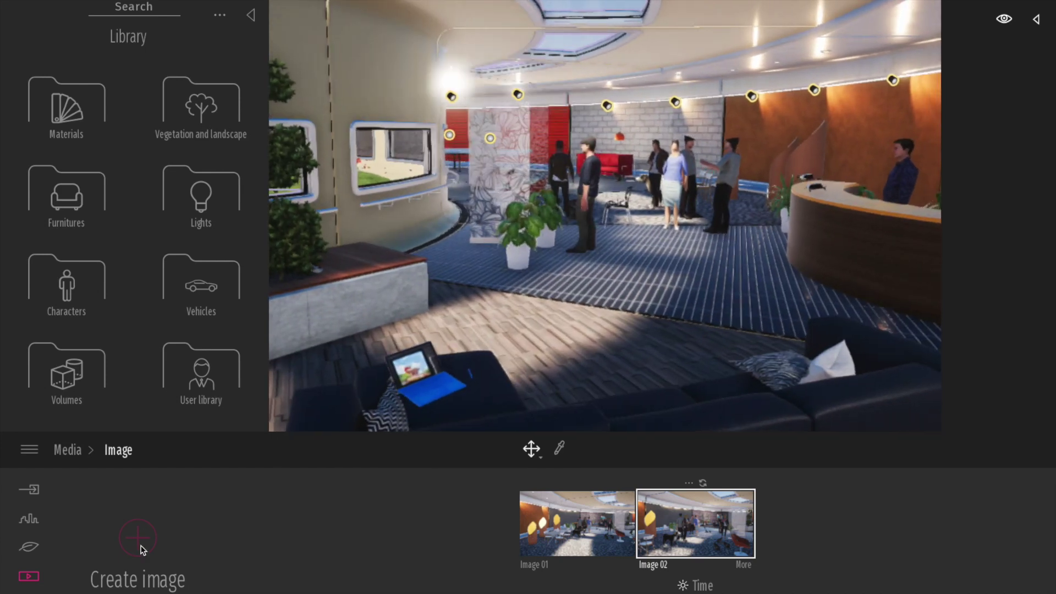
left_click(142, 549)
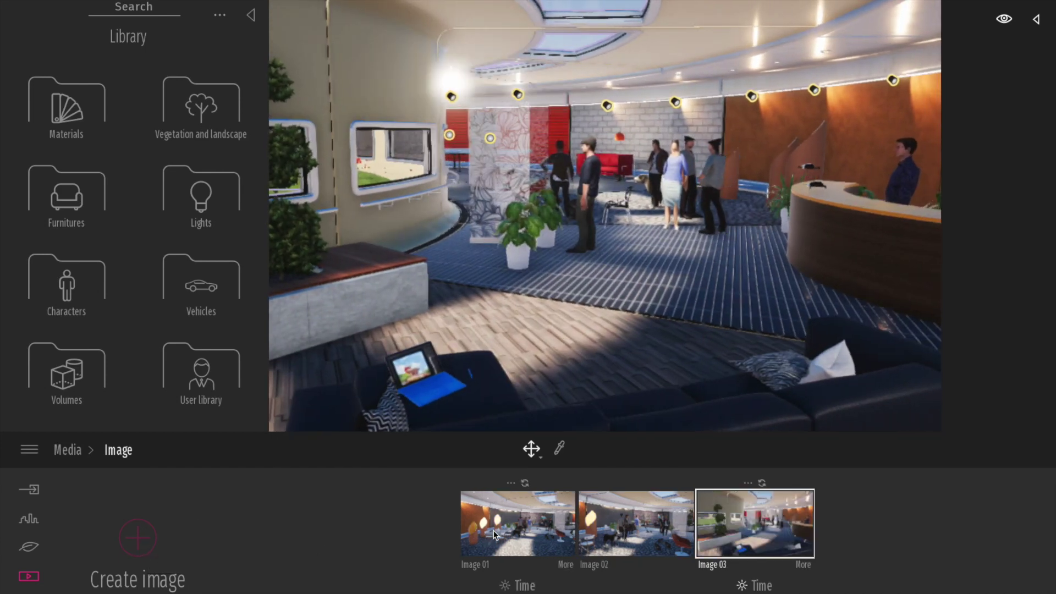
left_click(494, 531)
left_click(609, 532)
left_click(741, 534)
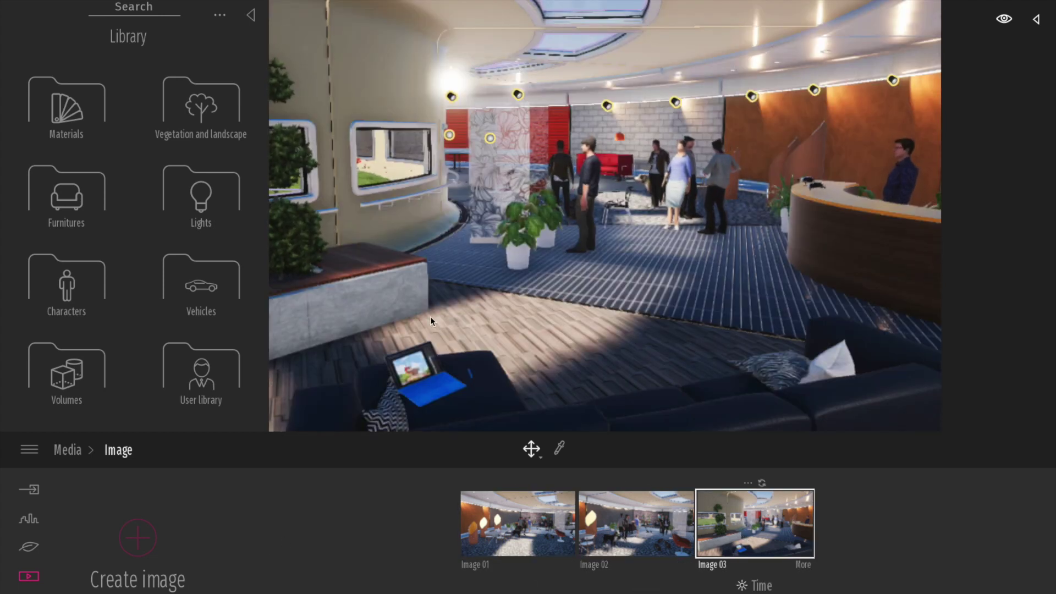
right_click_drag(439, 290, 229, 281)
key("w")
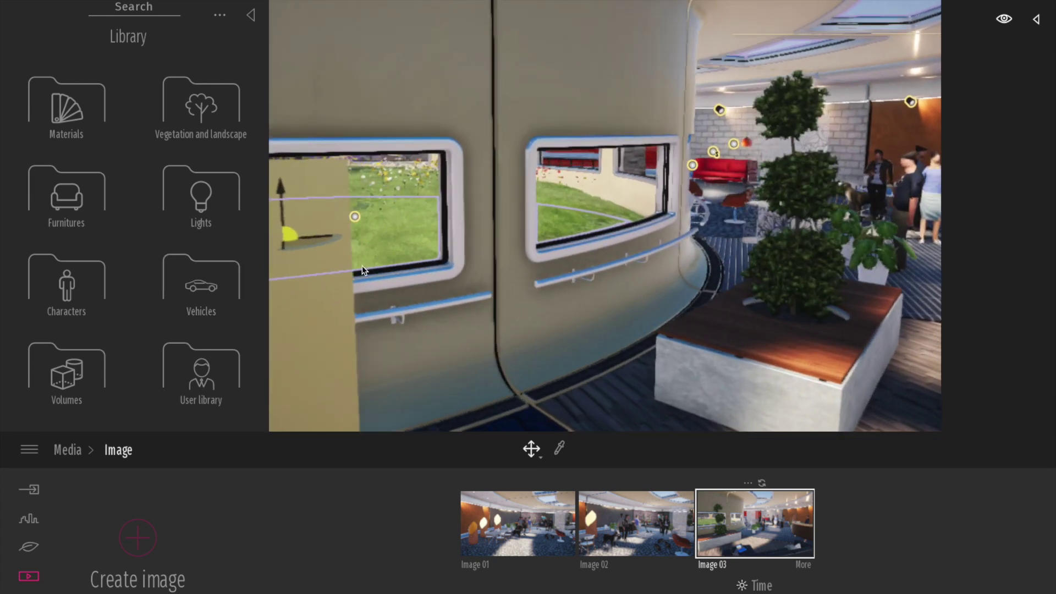
right_click_drag(389, 265, 247, 262)
scroll(371, 262, "up", 3)
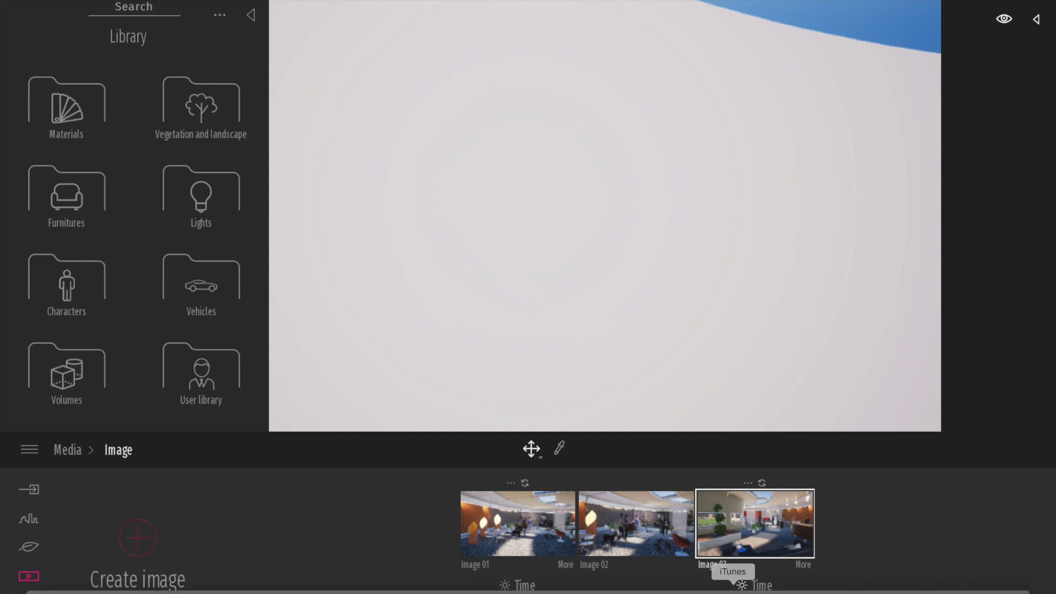
left_click(898, 590)
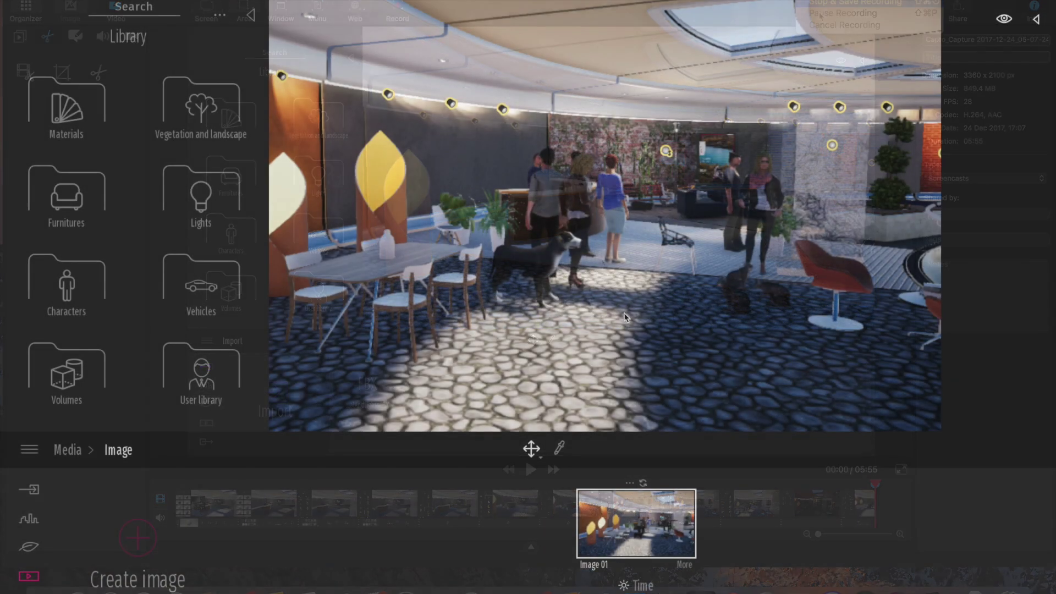
Hide the library, create a second image from a closer viewpoint framing the people, dog and cats, and recall both saved views
mouse_move(635, 301)
middle_mouse_down()
mouse_move(660, 287)
mouse_move(638, 301)
middle_mouse_up()
scroll(640, 300, "up", 6)
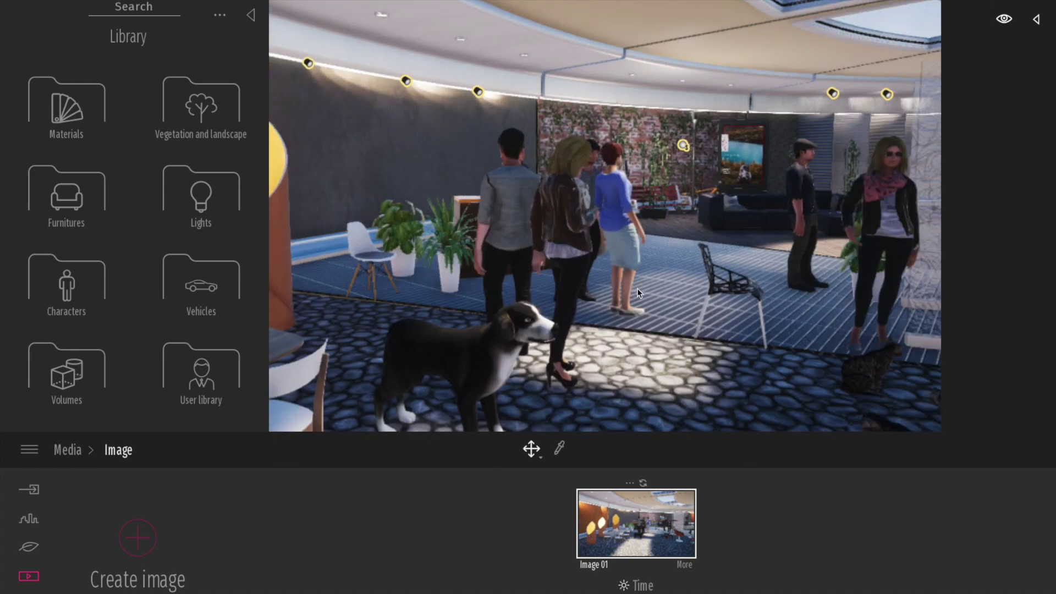
left_click_drag(637, 291, 396, 82)
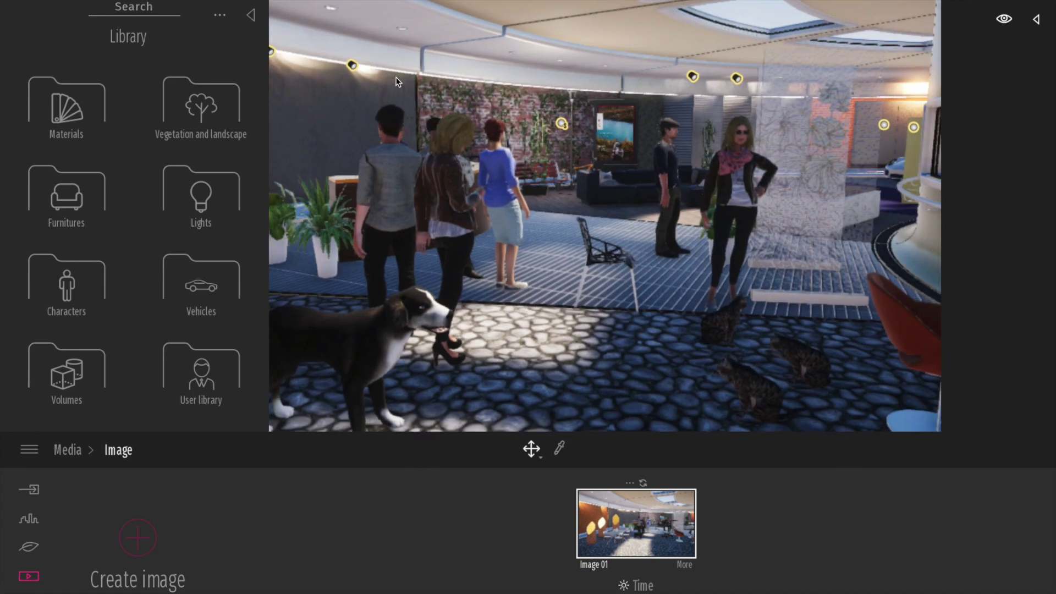
left_click(253, 16)
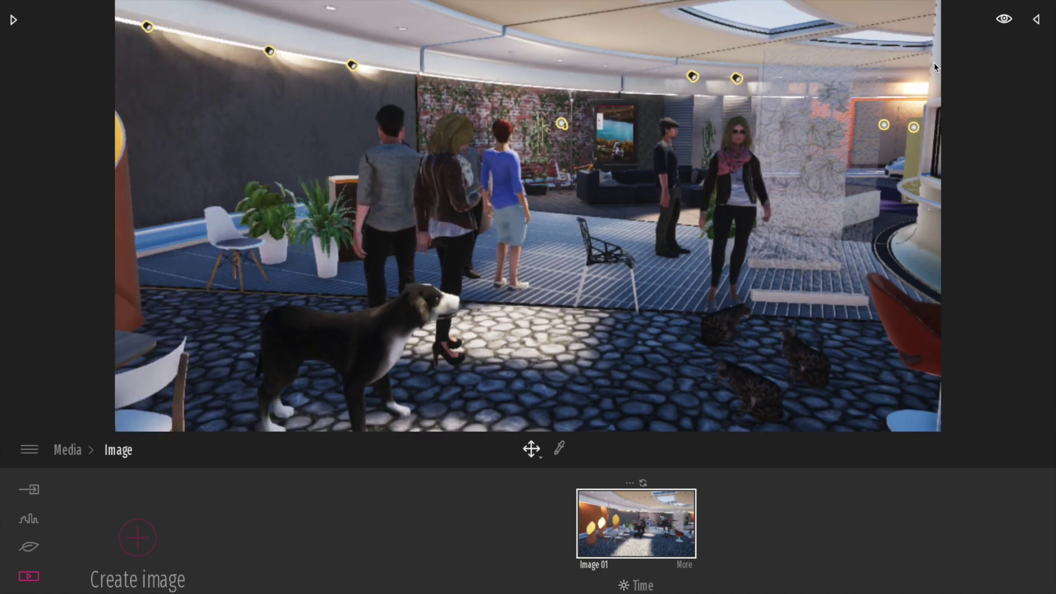
middle_click_drag(632, 268, 223, 497)
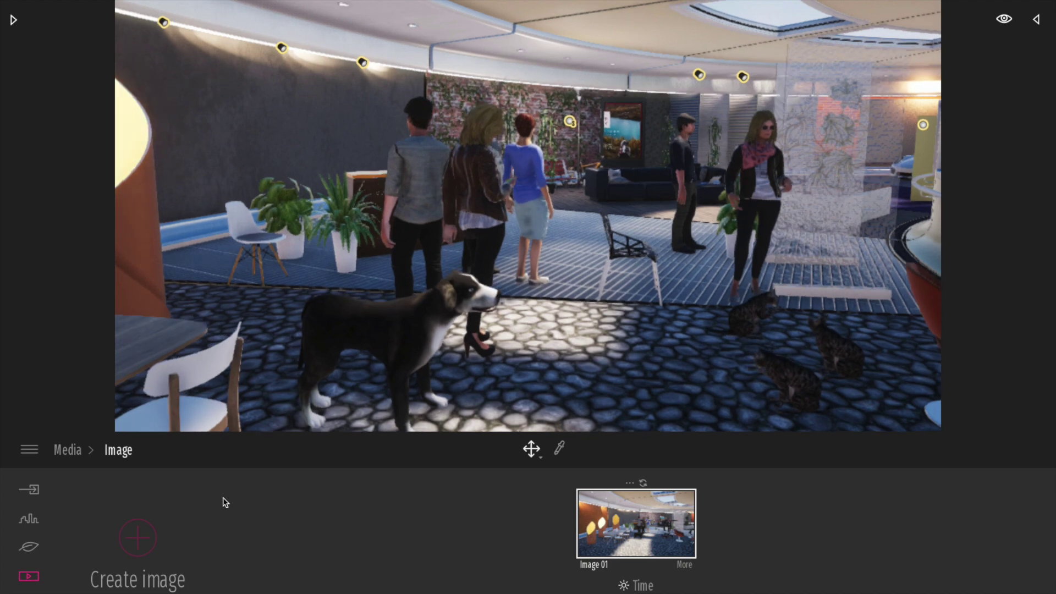
left_click(134, 544)
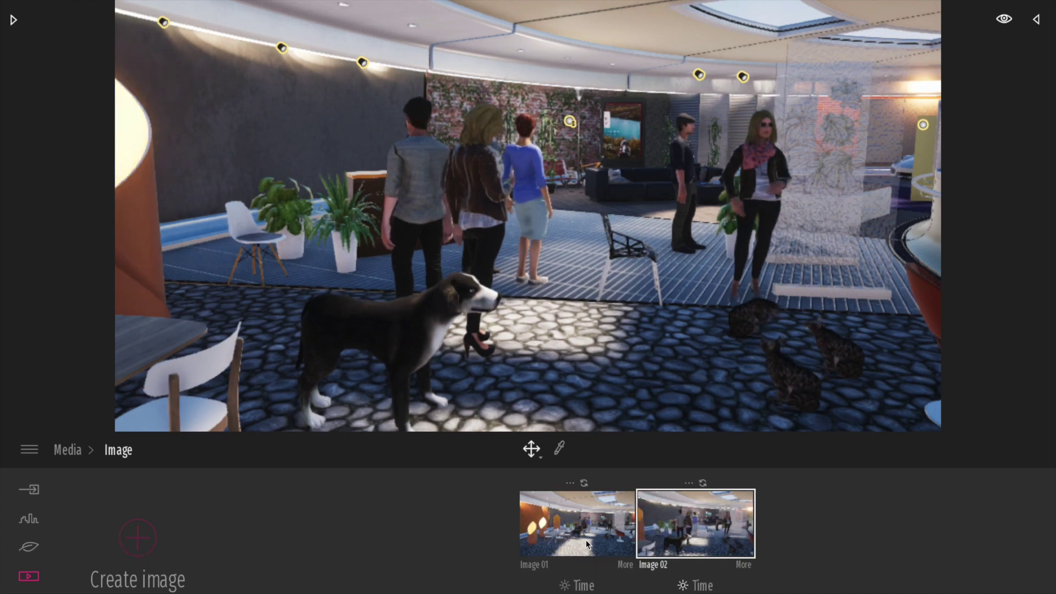
left_click(586, 540)
left_click(697, 526)
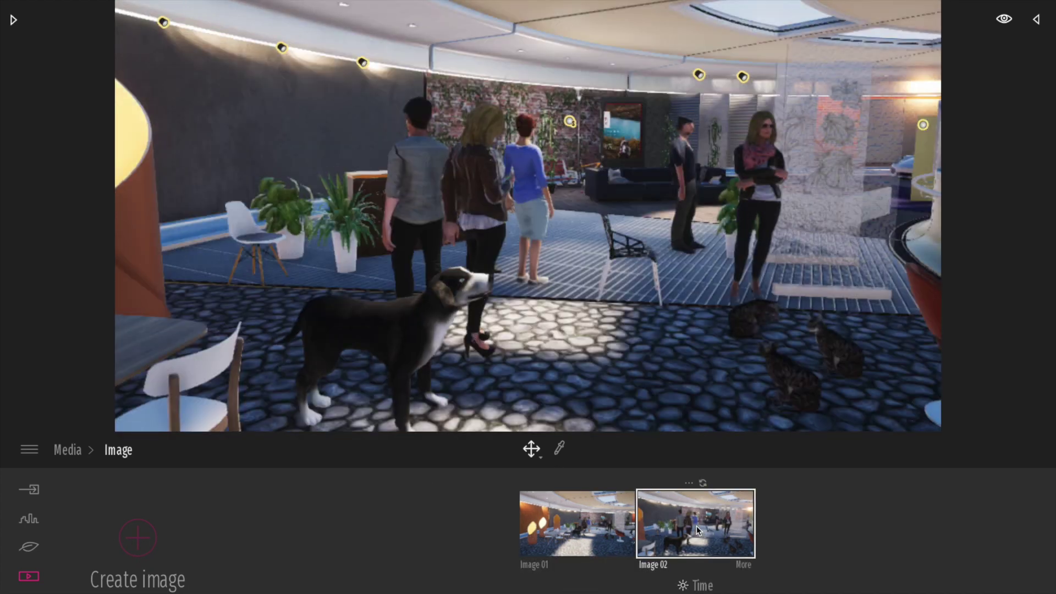
Create a third image from behind the dark sofa, looking across the lobby toward the reception desk and the curved window wall
middle_click_drag(590, 262, 617, 266)
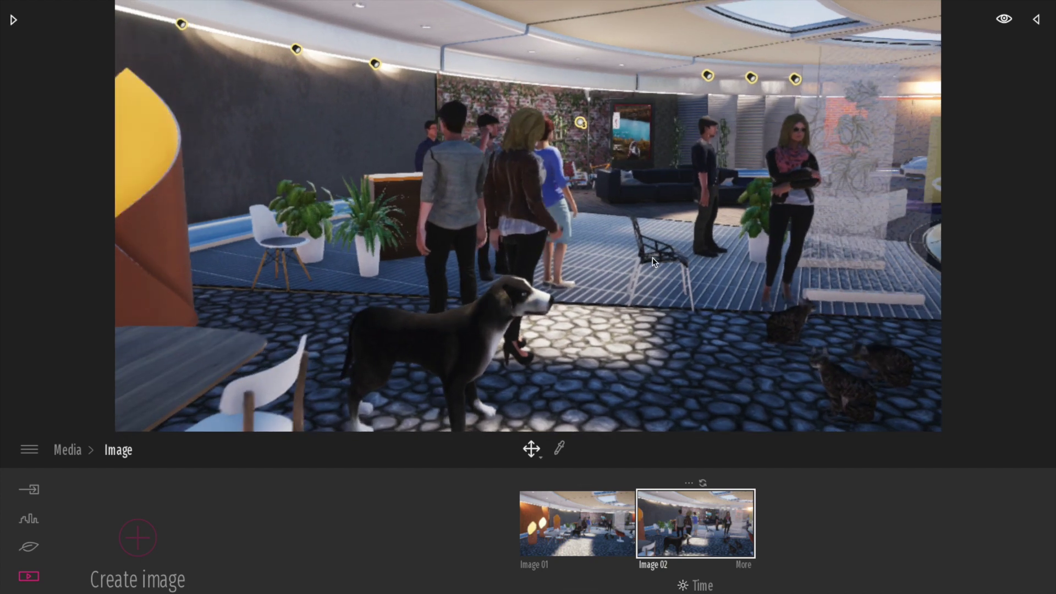
scroll(653, 259, "up", 5)
scroll(655, 259, "down", 5)
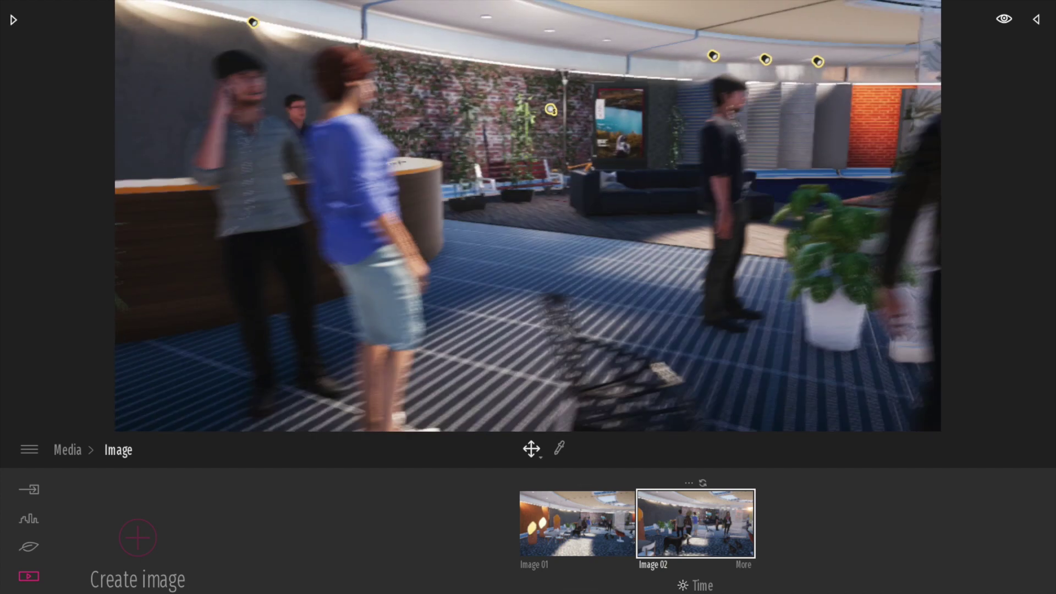
scroll(671, 251, "up", 8)
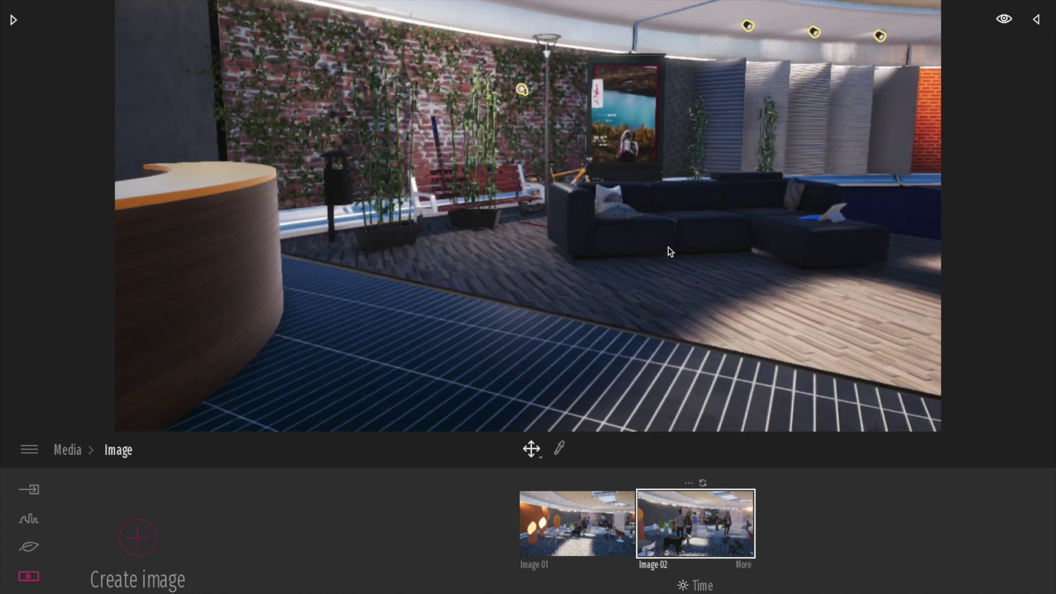
scroll(668, 232, "down", 3)
left_click(665, 231)
right_click_drag(664, 231, 1046, 229)
scroll(663, 233, "down", 5)
middle_click_drag(632, 247, 702, 193)
scroll(626, 255, "down", 5)
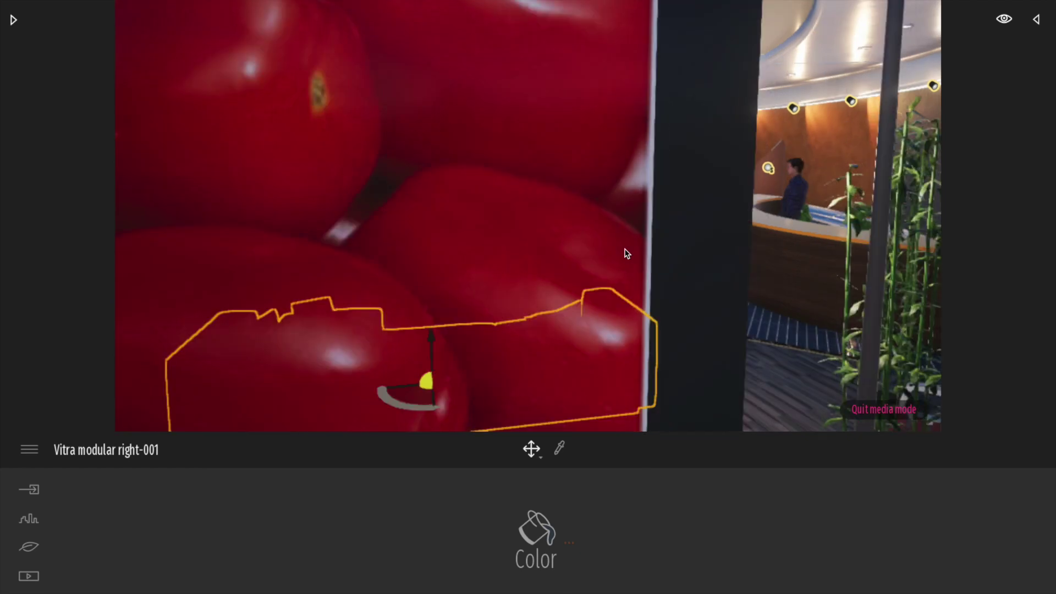
scroll(626, 253, "up", 3)
mouse_move(628, 247)
middle_mouse_down()
mouse_move(567, 257)
mouse_move(630, 248)
middle_mouse_up()
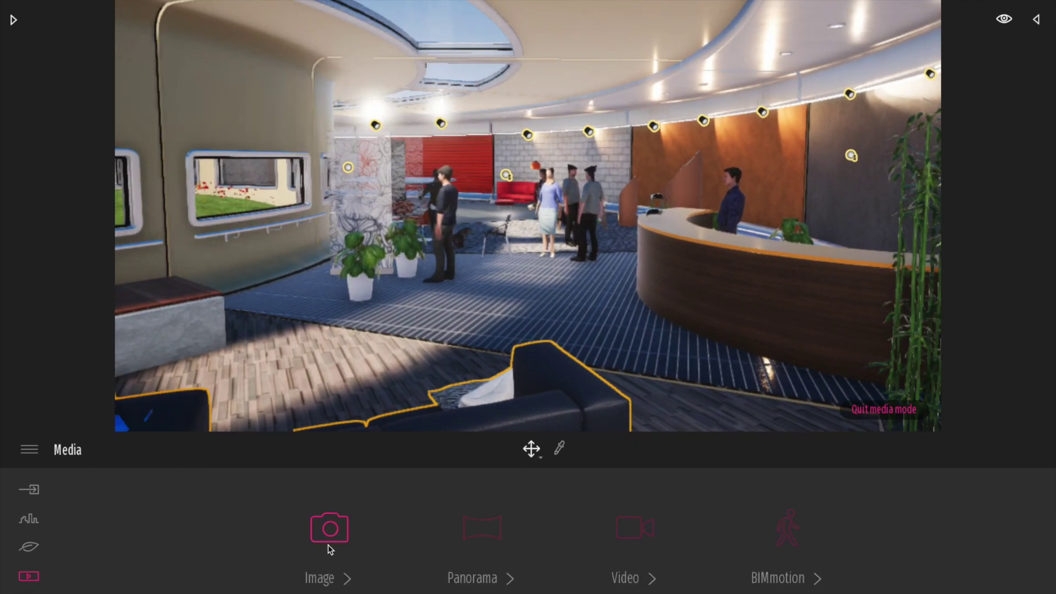
left_click(328, 546)
left_click(138, 539)
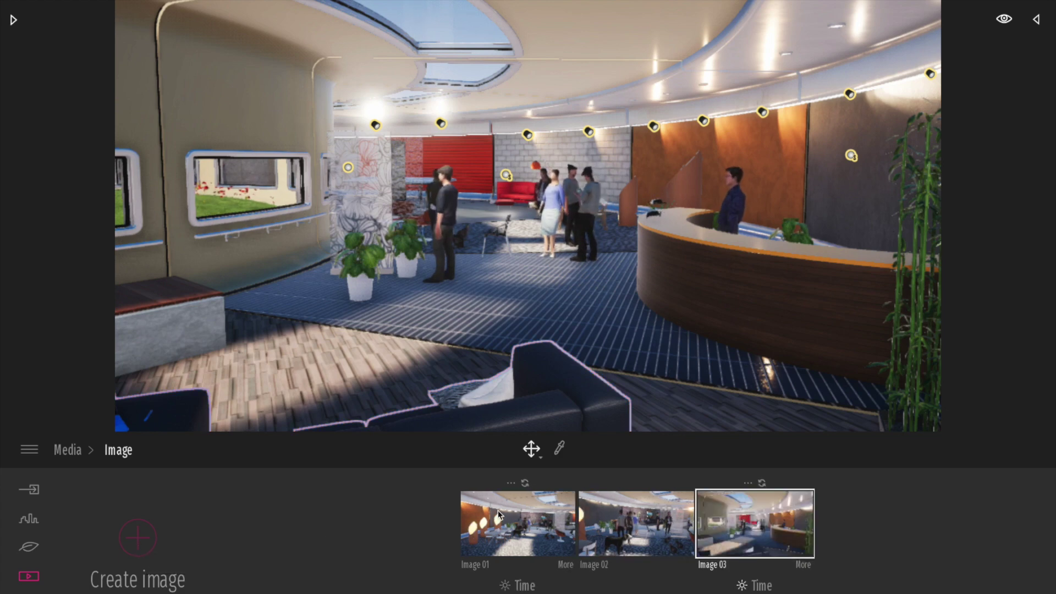
Recall the three saved images in turn to compare their viewpoints, refreshing the third image along the way
left_click(516, 530)
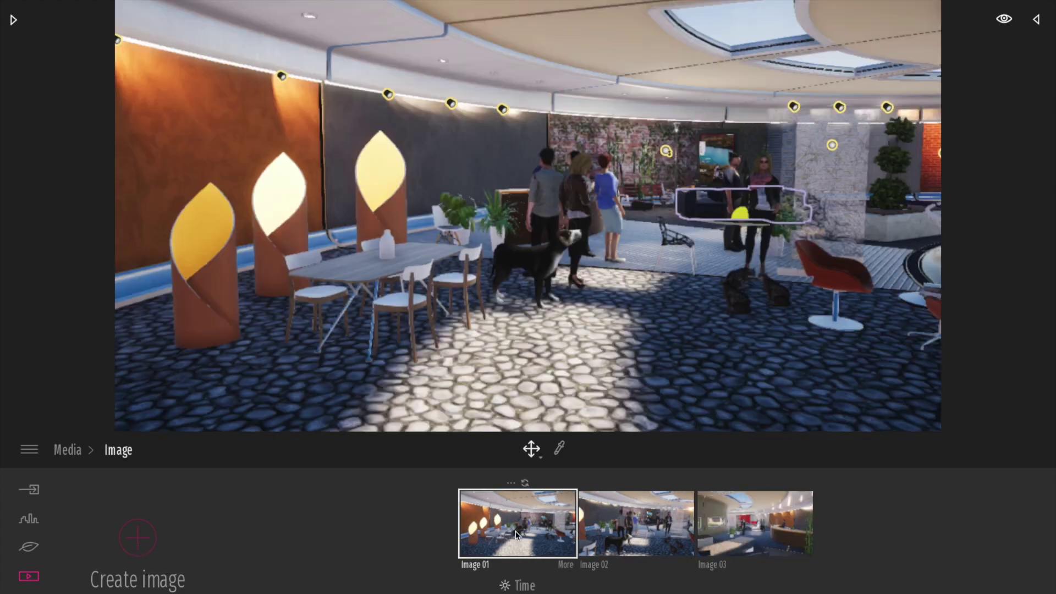
left_click(648, 534)
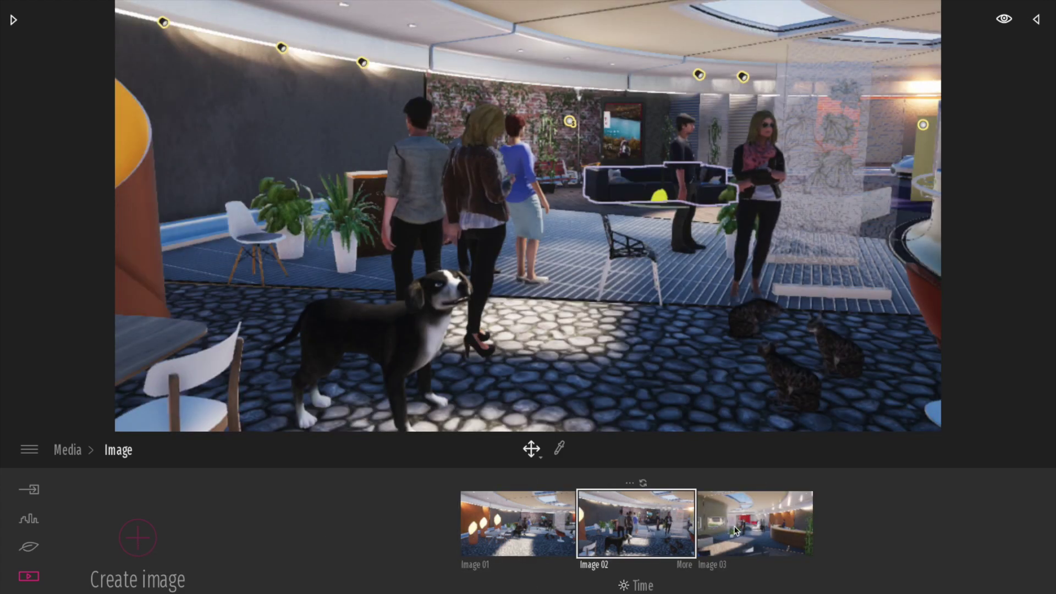
left_click(761, 516)
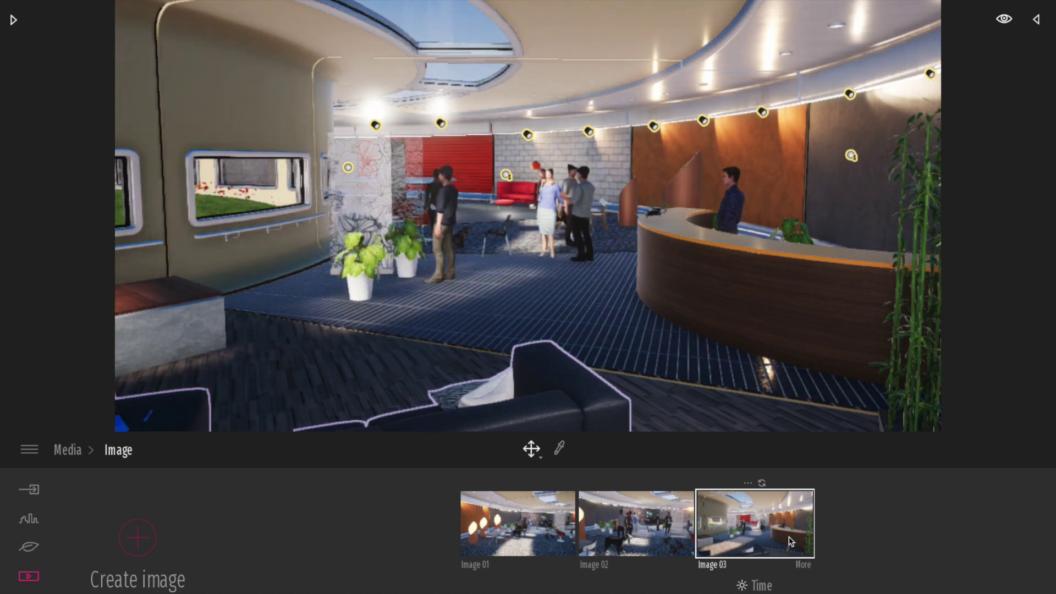
left_click(762, 485)
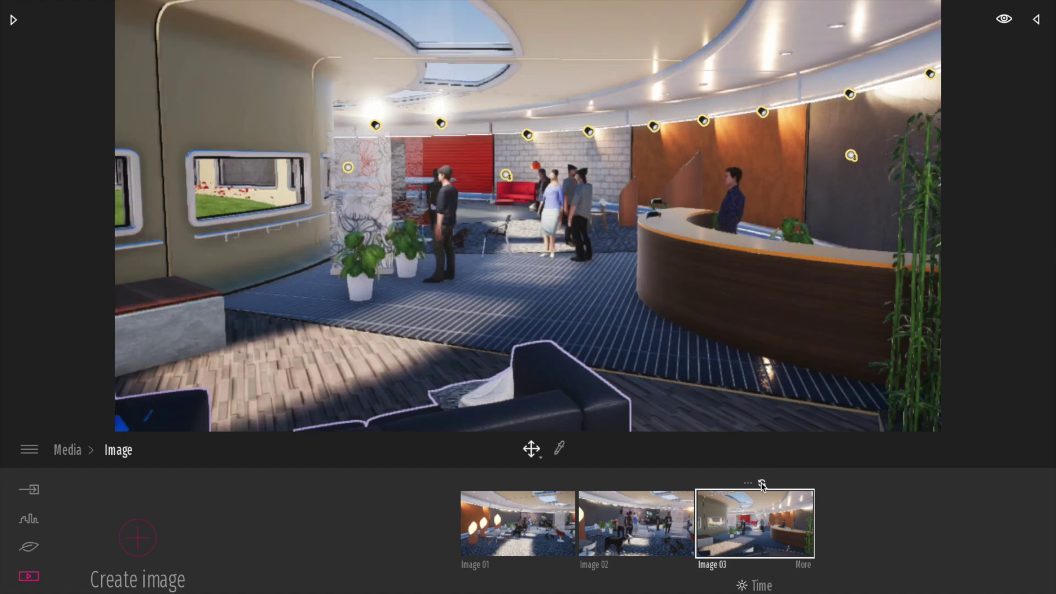
left_click(547, 532)
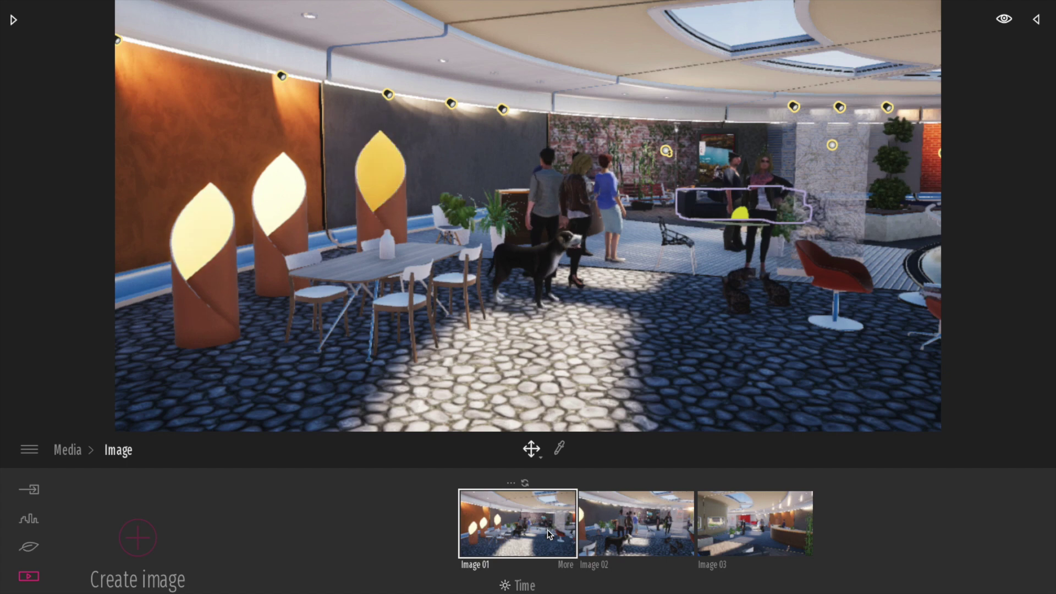
left_click(627, 528)
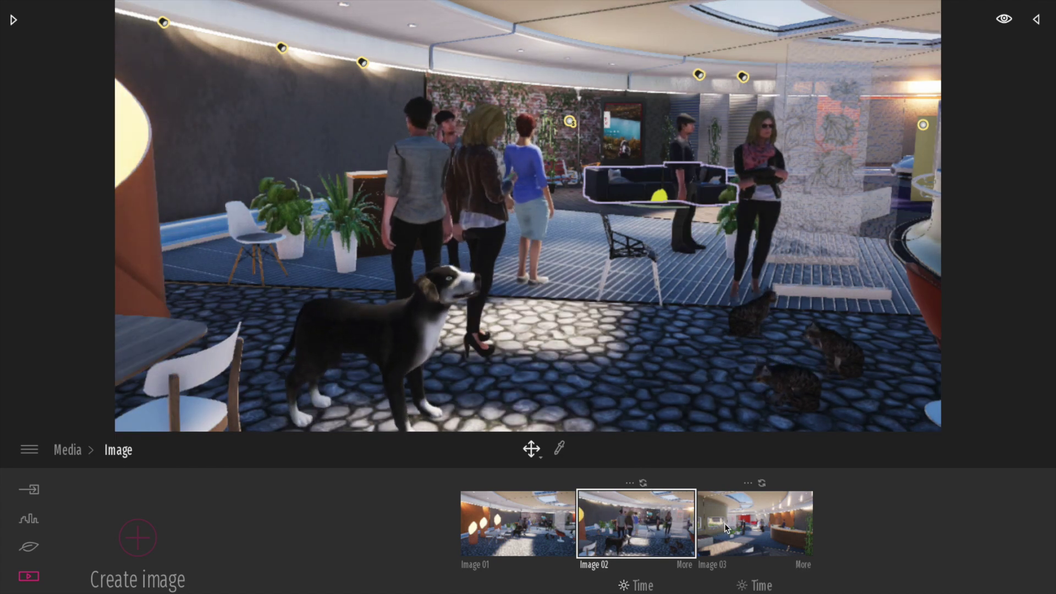
left_click(725, 523)
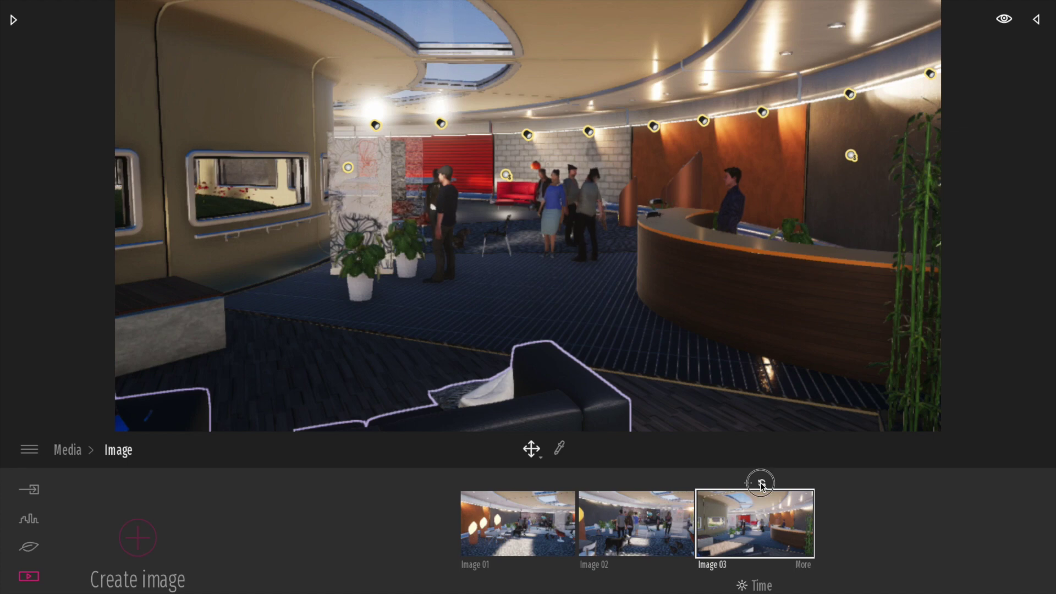
Change the time of day for the third image so its sunlight falls differently, and update the saved image
left_click(762, 483)
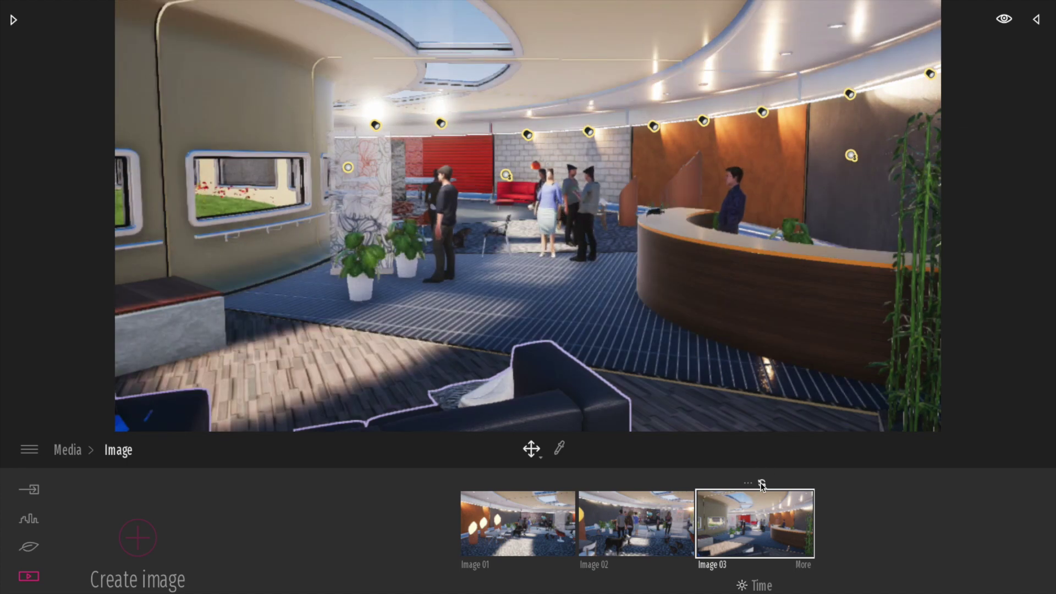
left_click(762, 483)
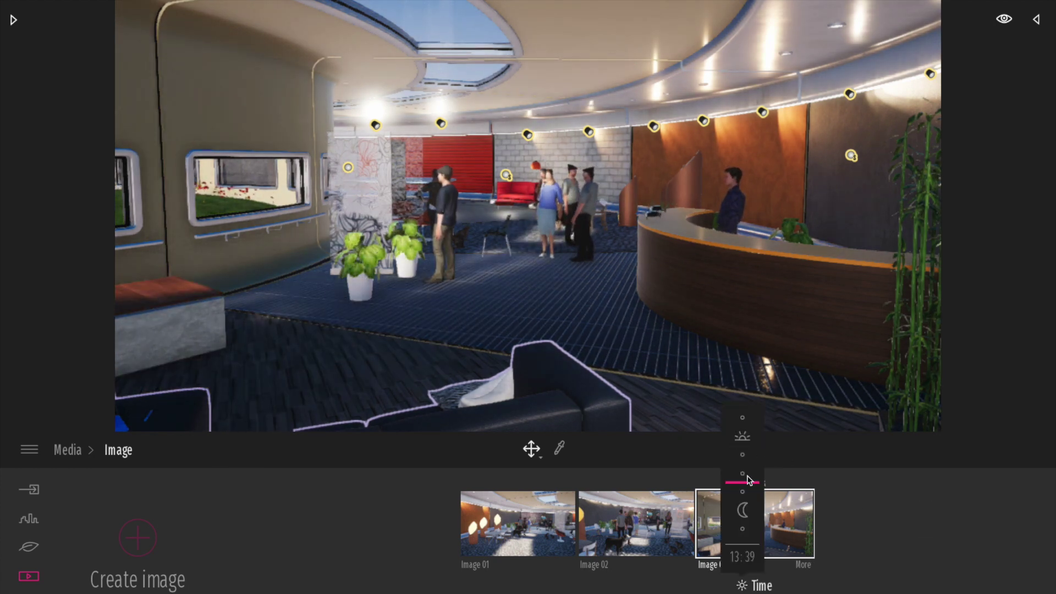
left_click_drag(745, 485, 754, 467)
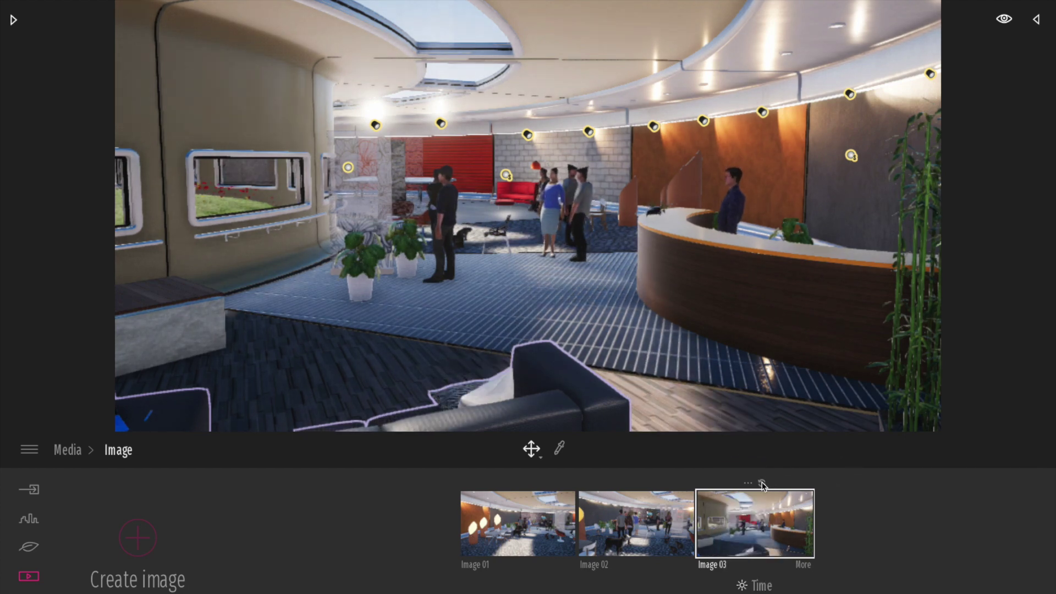
Cycle through the three saved images to compare the third image's new lighting with the first two
left_click(632, 544)
left_click(763, 520)
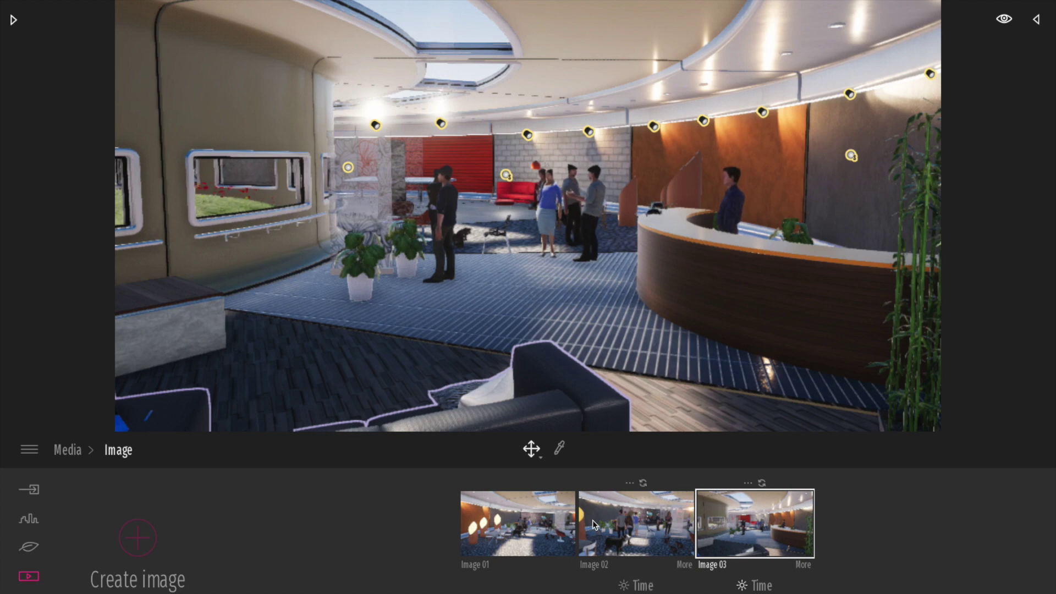
left_click(538, 519)
left_click(633, 528)
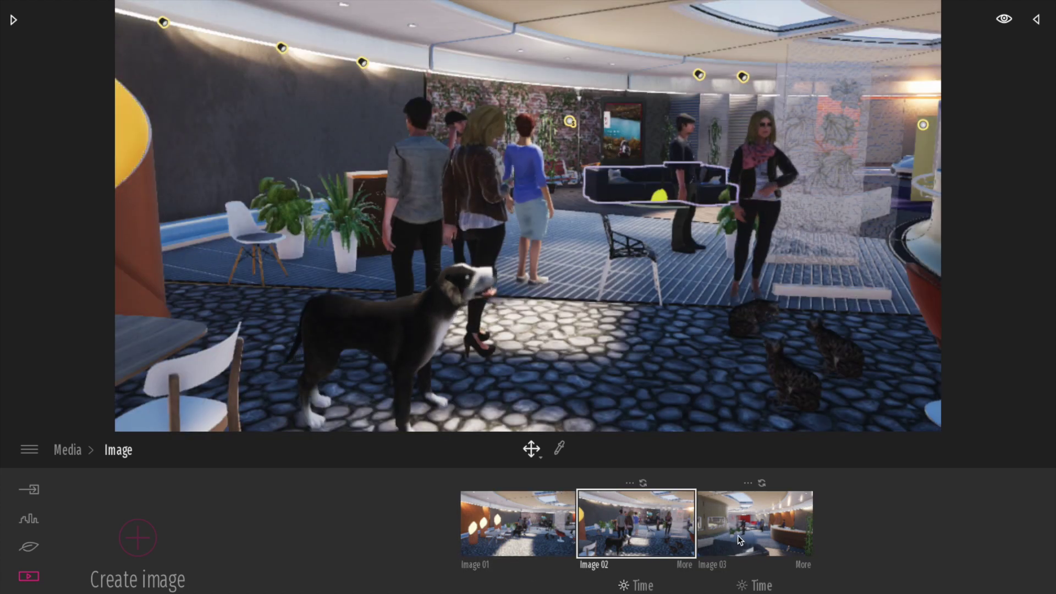
left_click(738, 536)
left_click(554, 529)
left_click(607, 527)
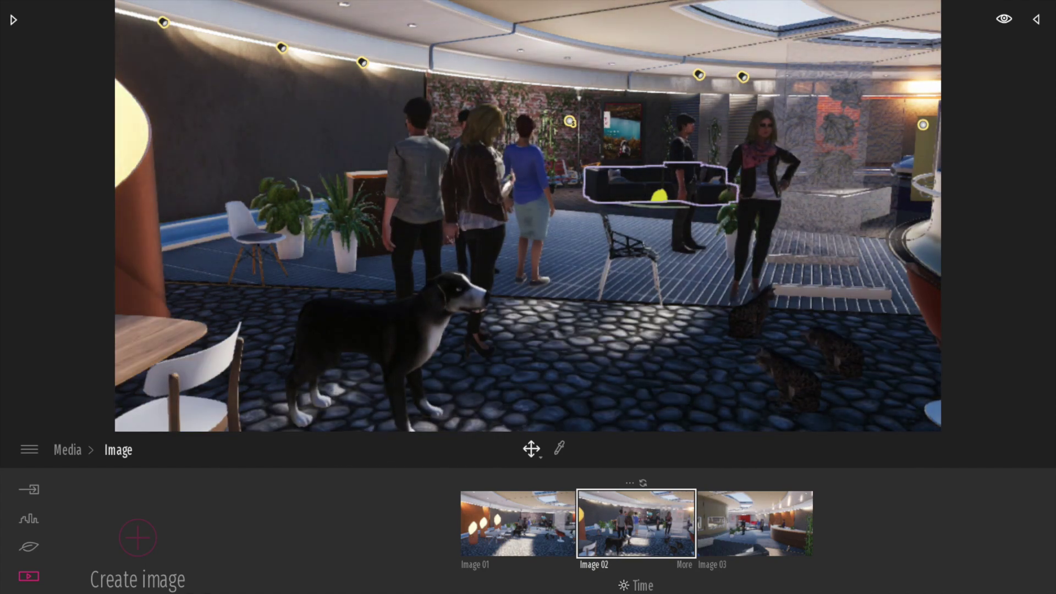
Try a different time of day on the second image, and recall the first and second saved images without updating them
left_click(645, 587)
left_click_drag(624, 476, 632, 484)
left_click(512, 516)
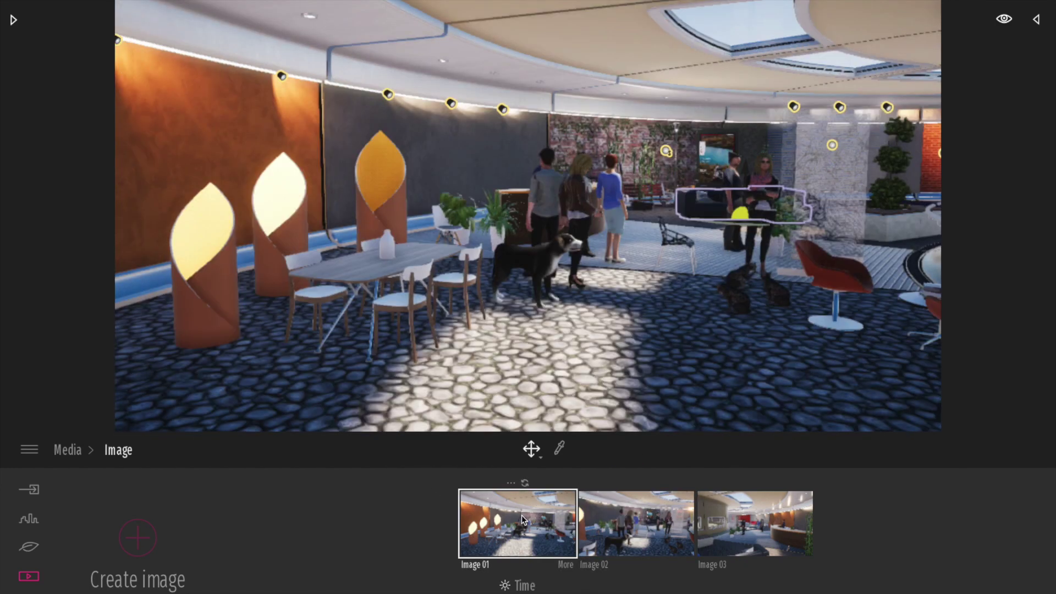
left_click(650, 518)
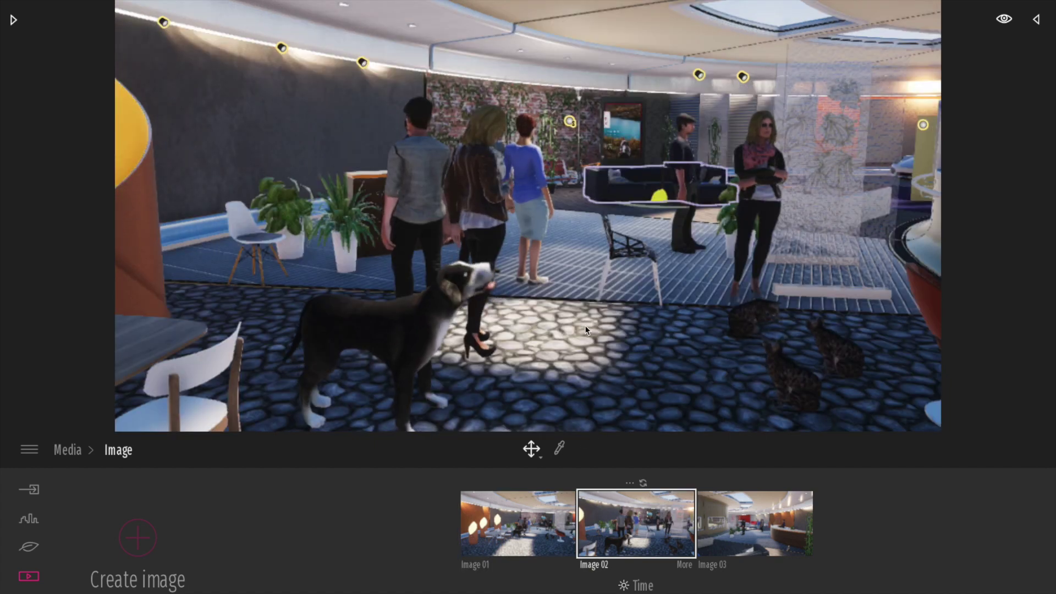
Take the viewpoint from the lobby out into the flower courtyard, facing the curved wall with the lobby windows
right_click_drag(621, 330, 776, 331)
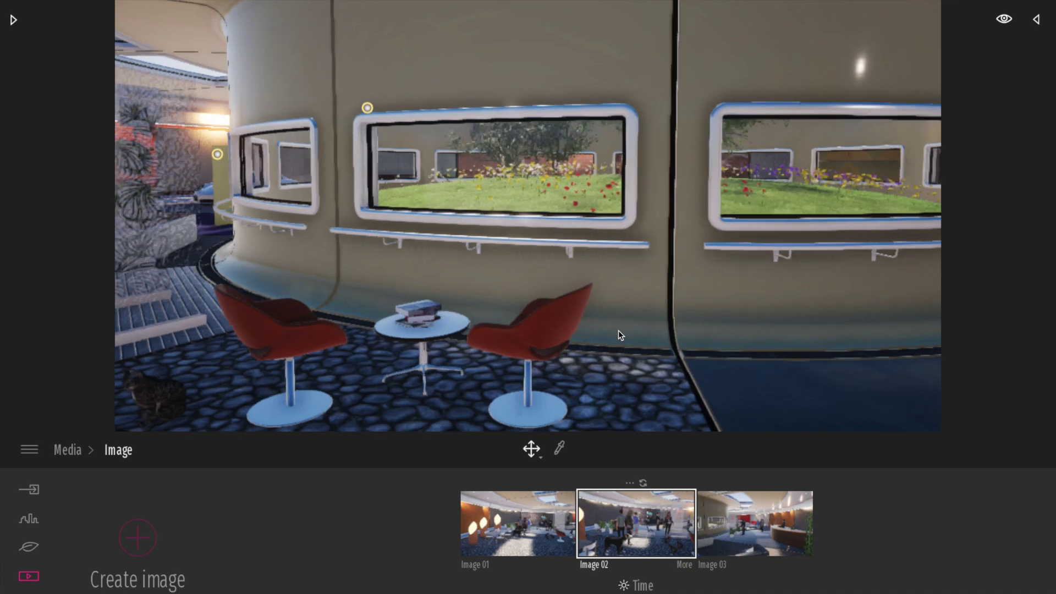
scroll(618, 330, "up", 5)
scroll(628, 337, "up", 3)
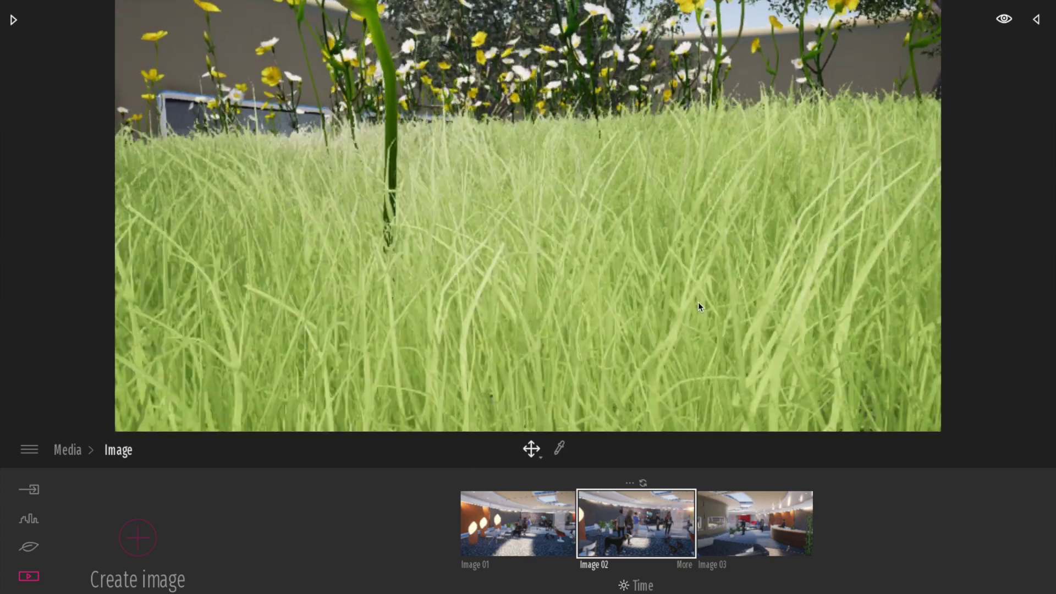
middle_click_drag(629, 337, 534, 382)
middle_click_drag(764, 314, 542, 361)
scroll(698, 317, "up", 2)
right_click_drag(691, 295, 605, 298)
right_click_drag(721, 314, 655, 312)
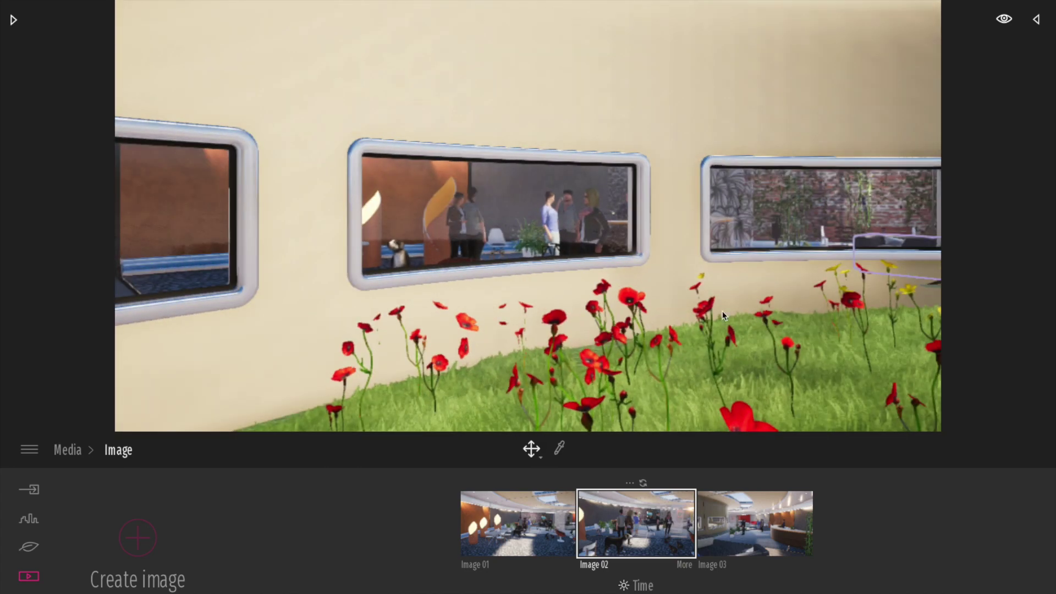
scroll(722, 313, "down", 2)
scroll(737, 336, "down", 5)
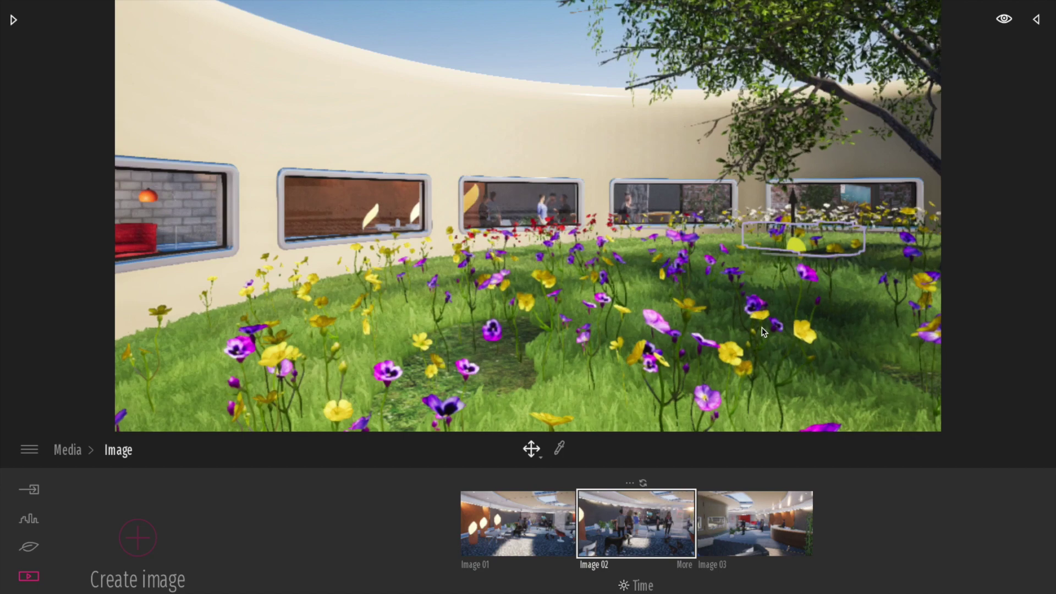
scroll(736, 319, "down", 2)
middle_click_drag(735, 318, 716, 404)
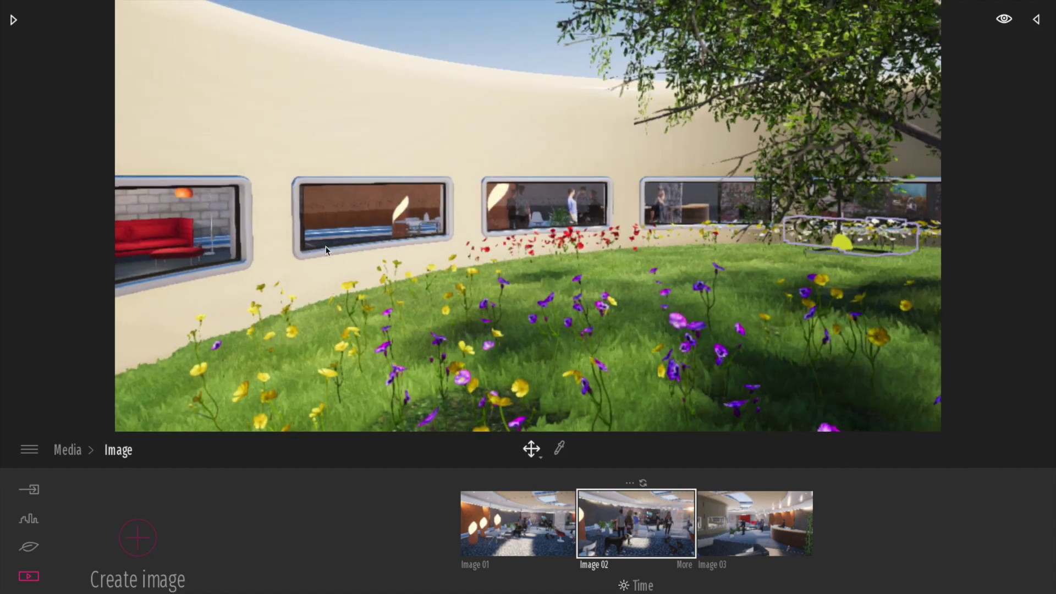
Place a Carolina buckthorn 2 from the tree library on the lawn by the window wall and set its size to 0%
left_click(13, 21)
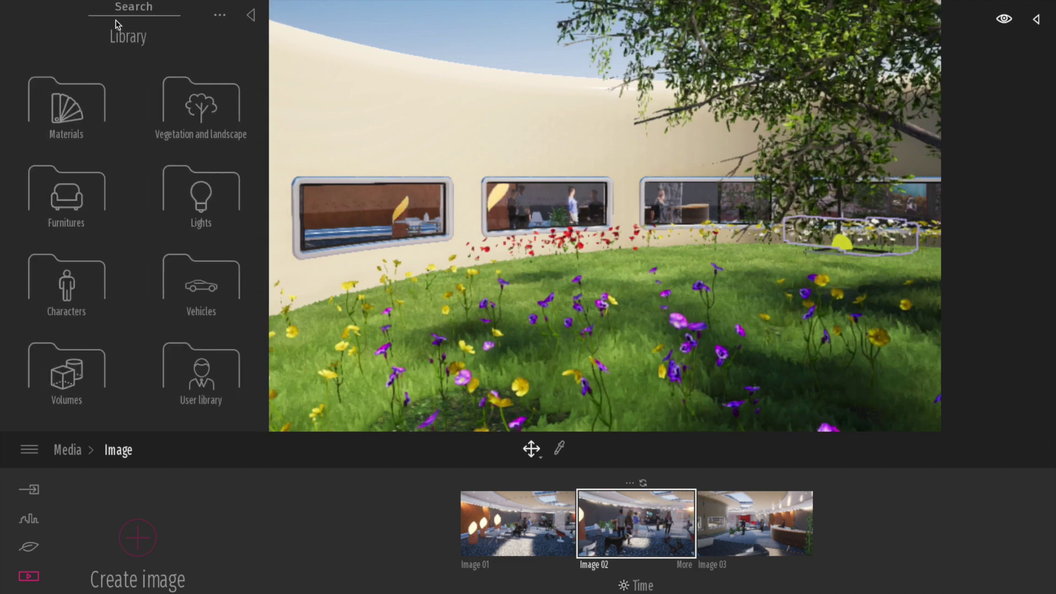
left_click(202, 113)
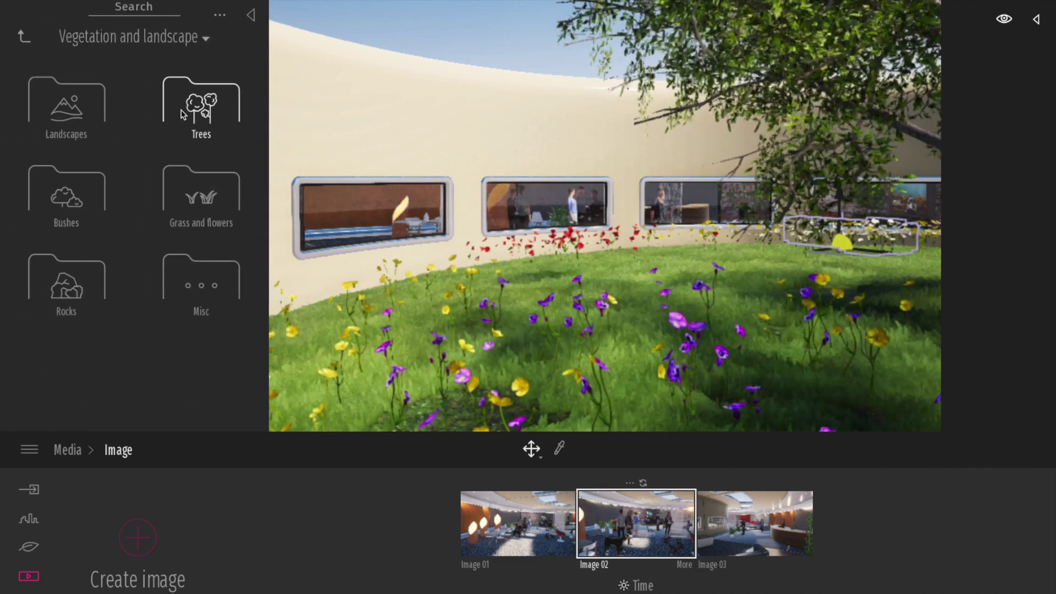
left_click(203, 107)
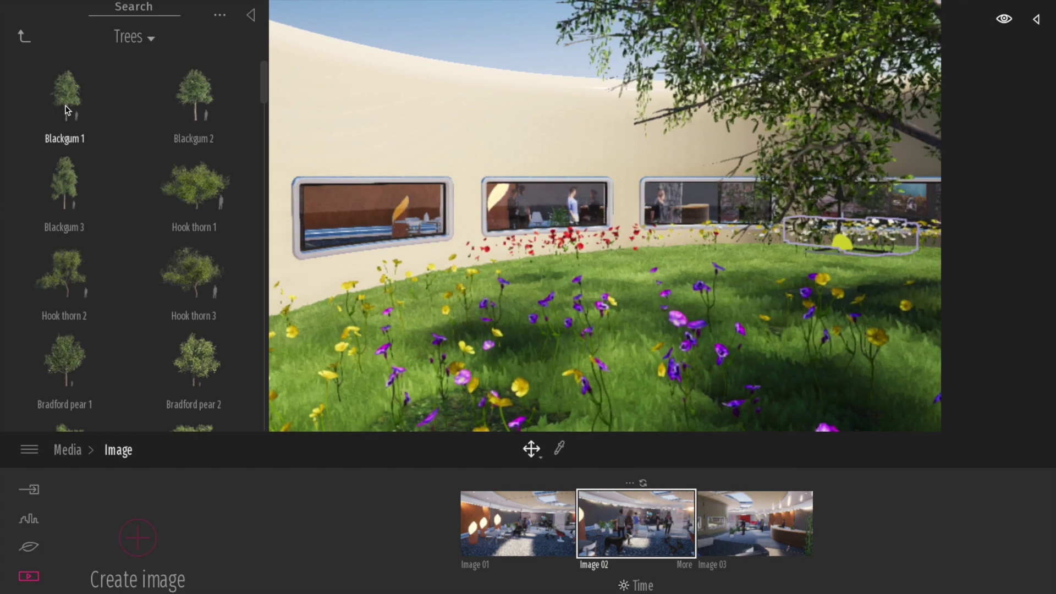
scroll(138, 198, "down", 3)
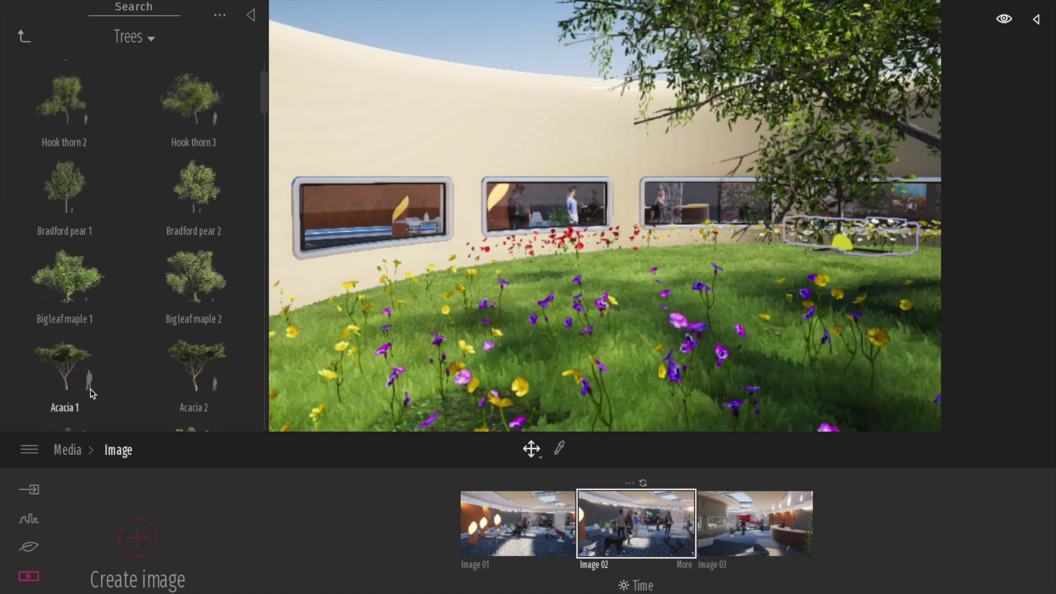
scroll(116, 358, "down", 5)
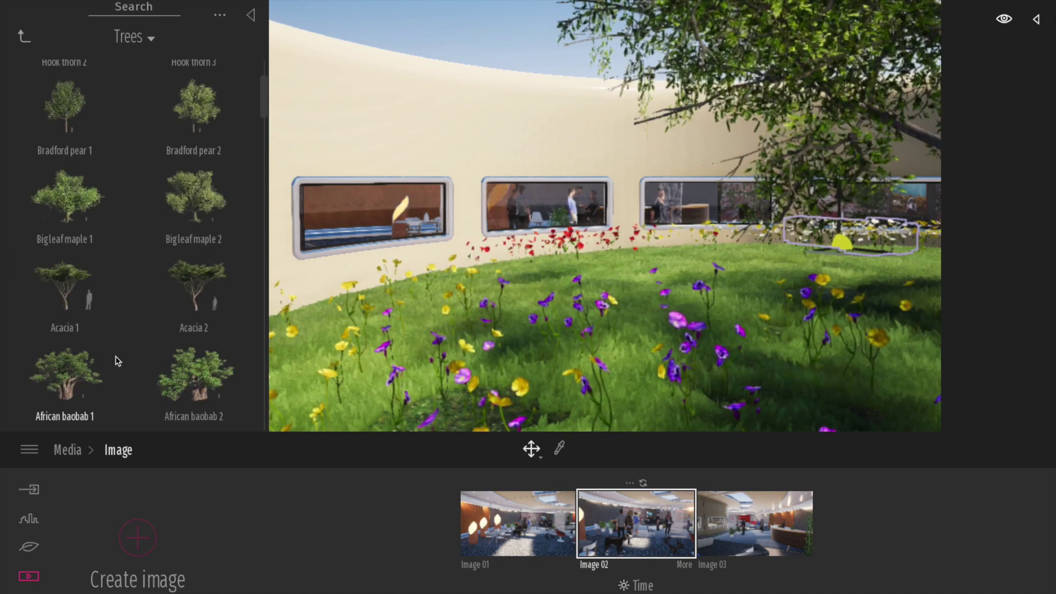
scroll(117, 355, "down", 3)
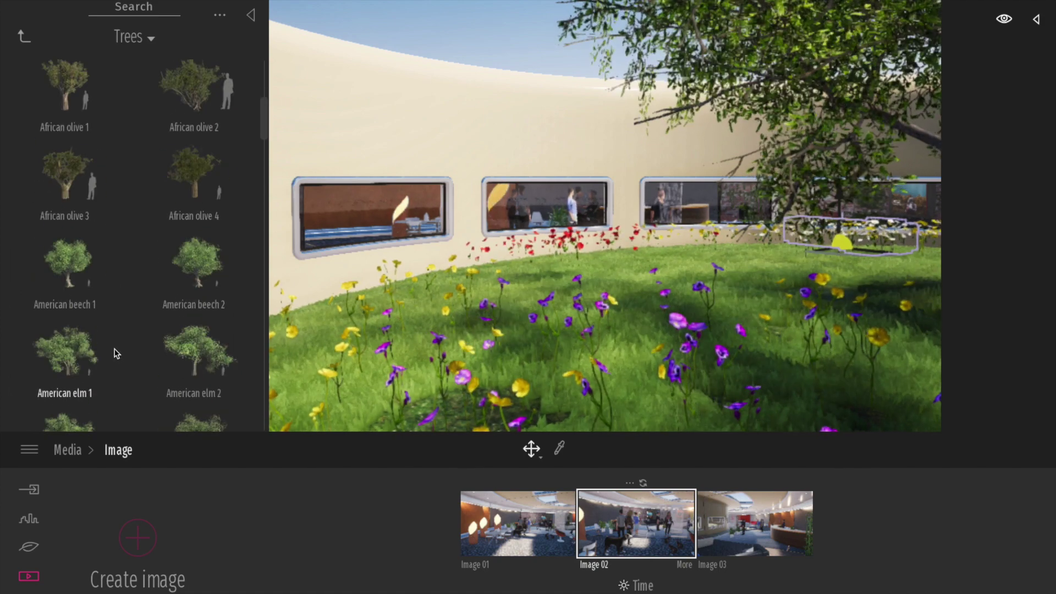
scroll(117, 354, "down", 5)
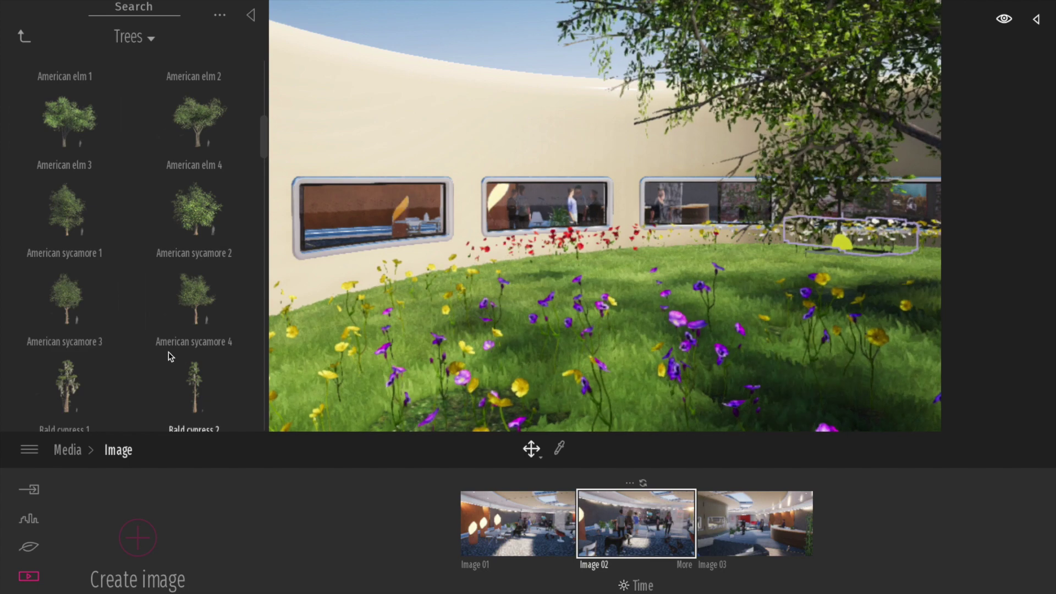
left_click(188, 300)
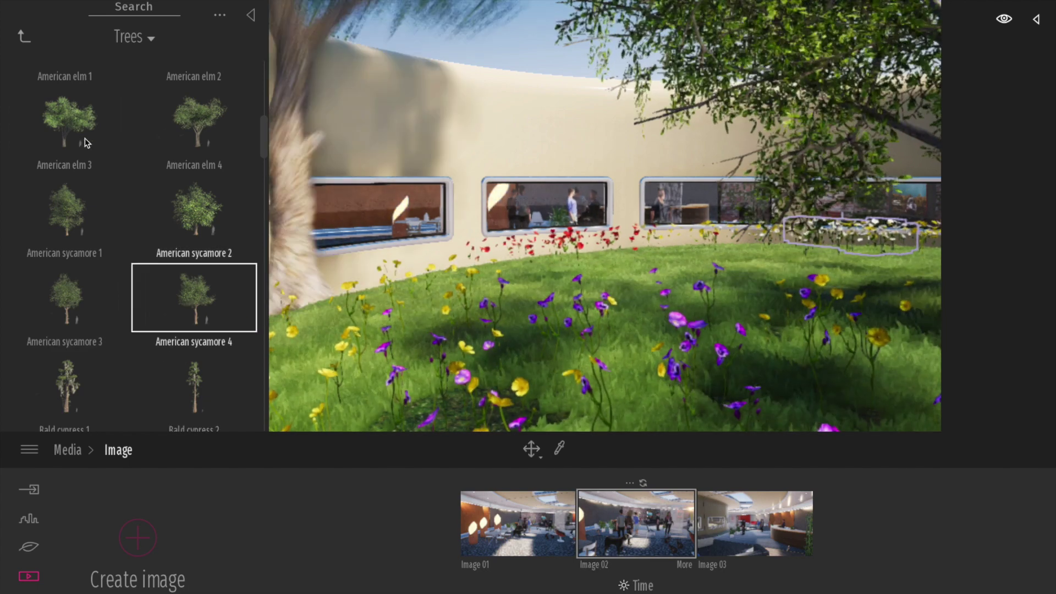
scroll(150, 354, "down", 5)
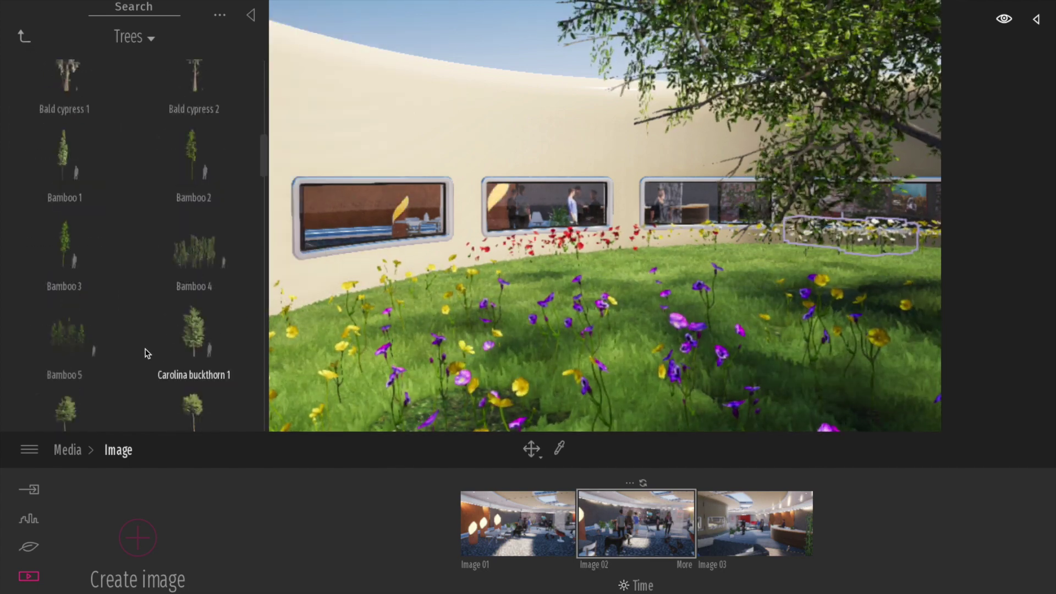
scroll(165, 352, "down", 3)
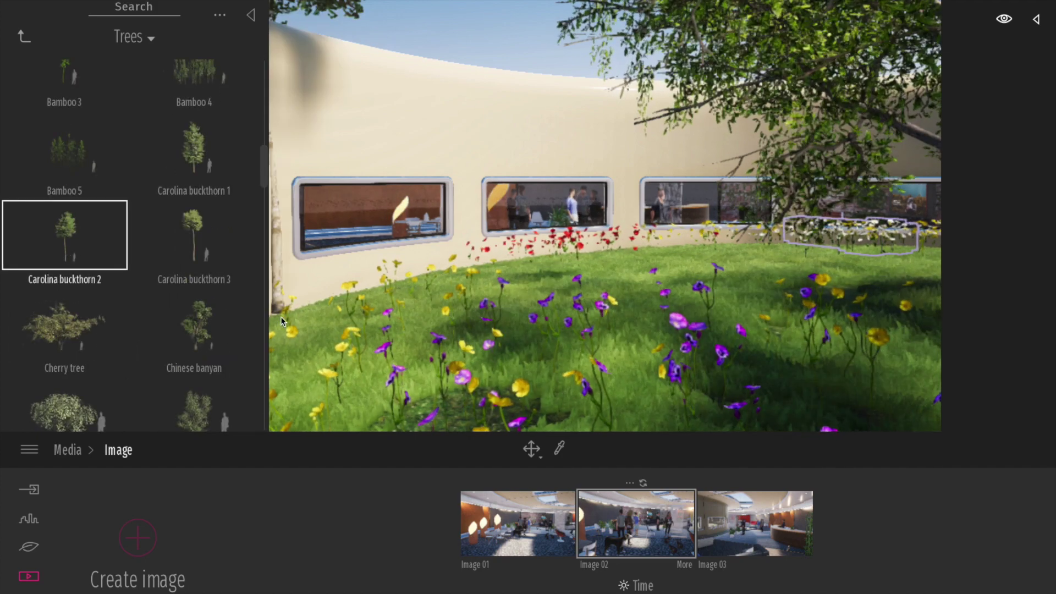
left_click(355, 345)
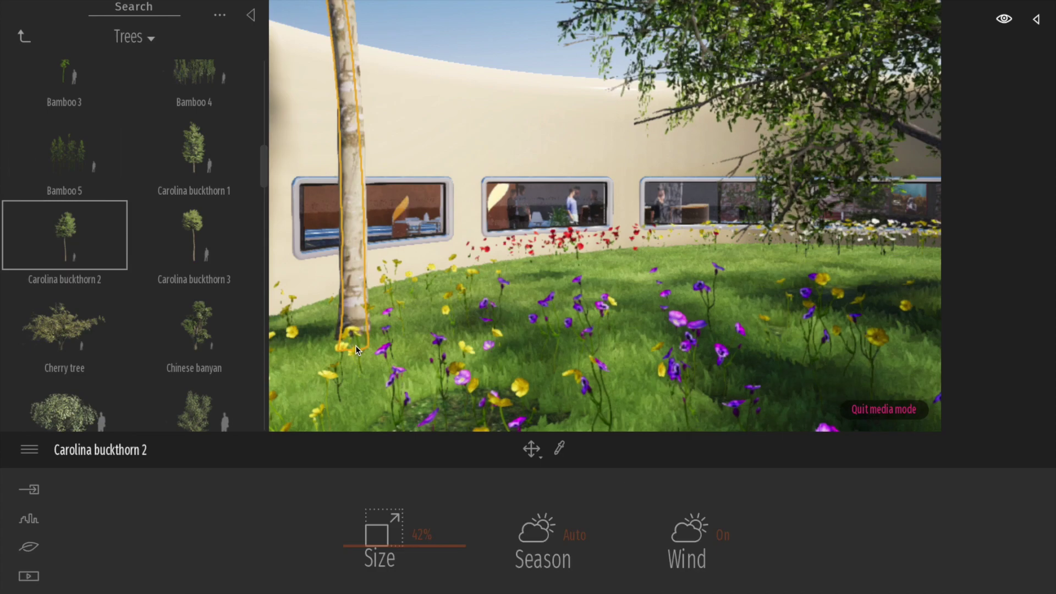
left_click_drag(452, 554, 448, 592)
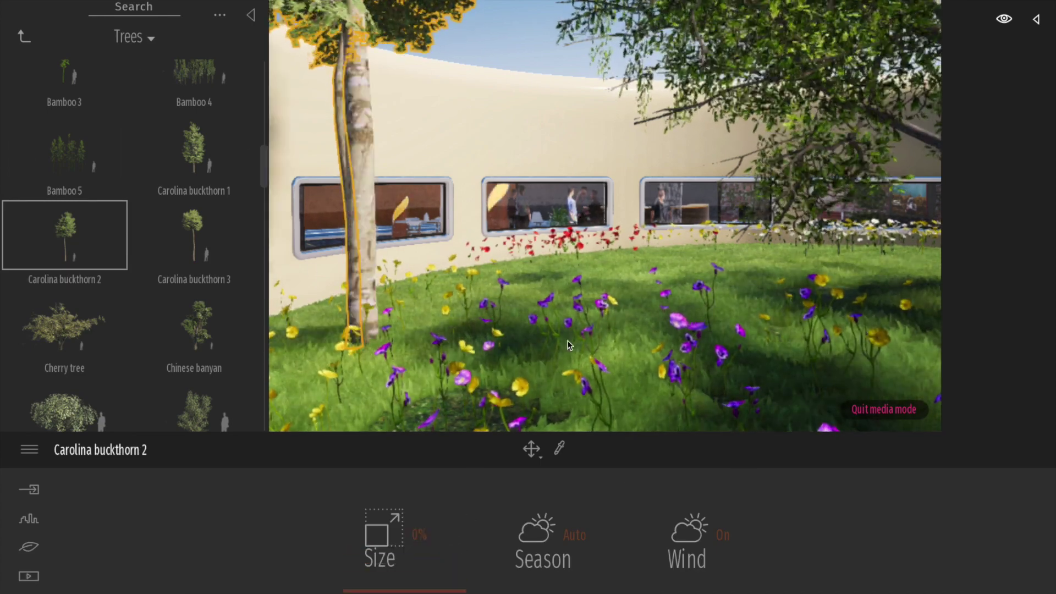
Add a Crape myrtle 2 tree in front of the Carolina buckthorn and set its size to 0%
scroll(78, 289, "down", 2)
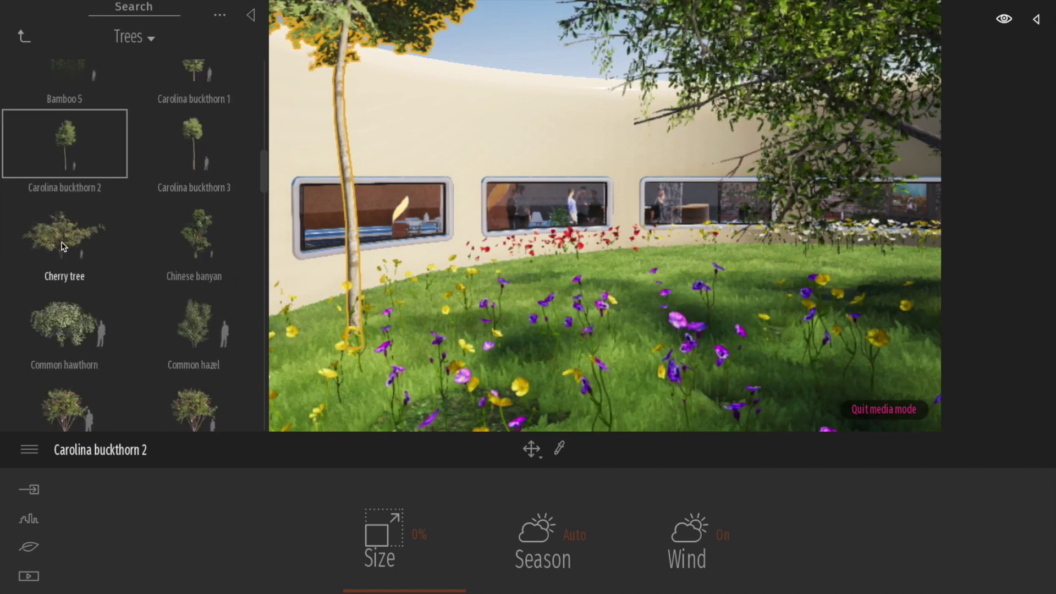
left_click(77, 288)
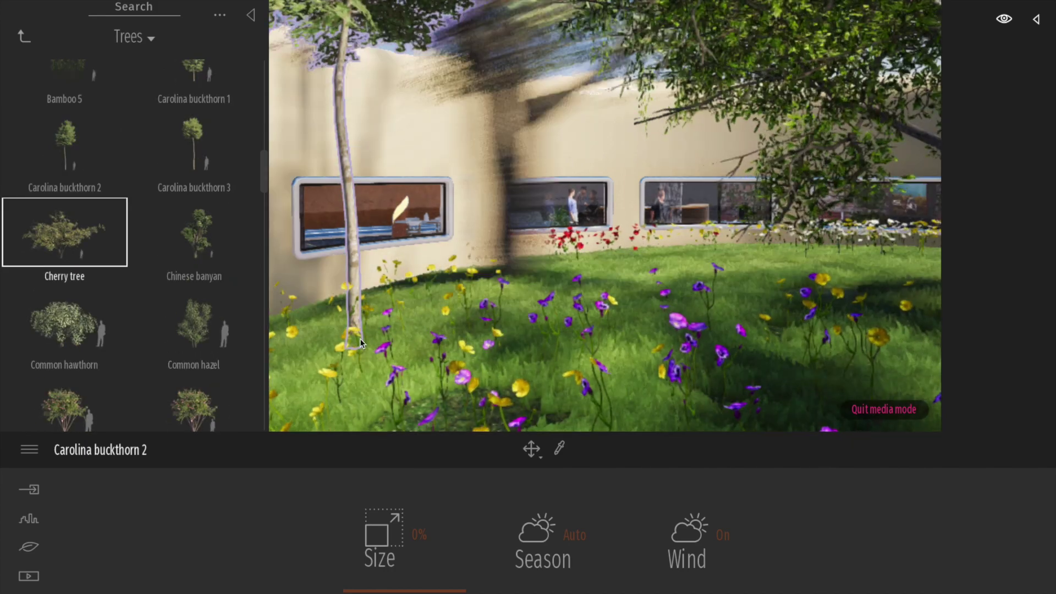
left_click_drag(200, 417, 337, 403)
left_click_drag(408, 537, 357, 538)
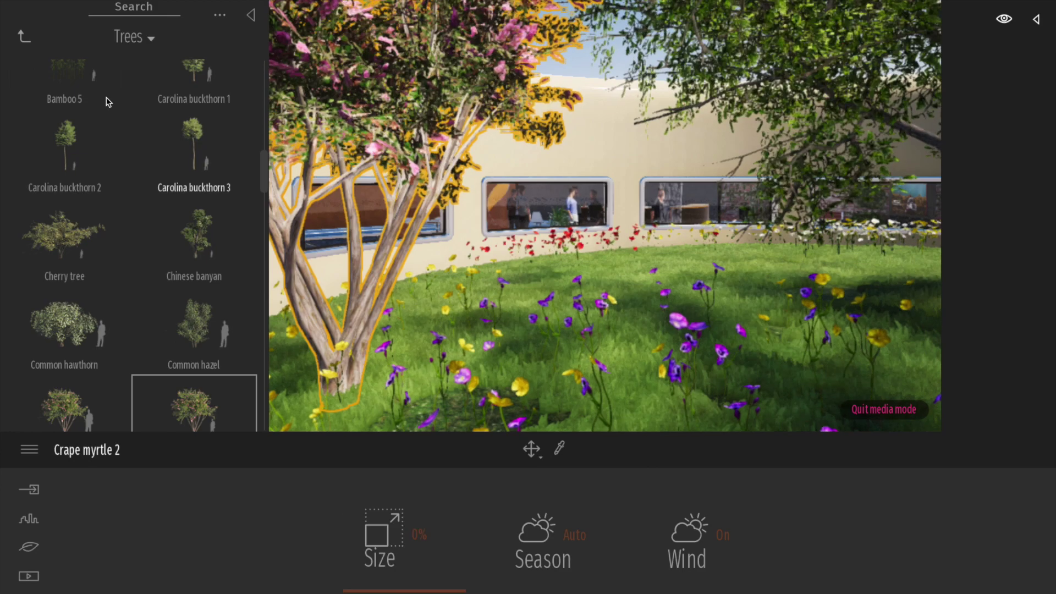
Place two Cinnamon fern bushes, one beside the crape myrtle and one near the large tree, and quit media mode
scroll(155, 190, "down", 5)
scroll(155, 190, "down", 10)
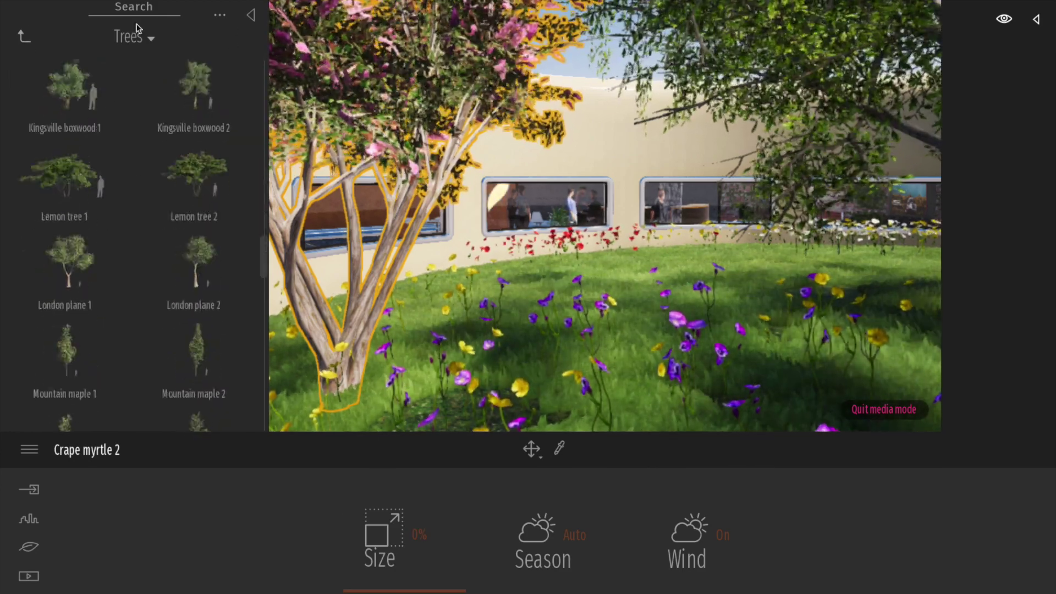
left_click(24, 35)
left_click(219, 205)
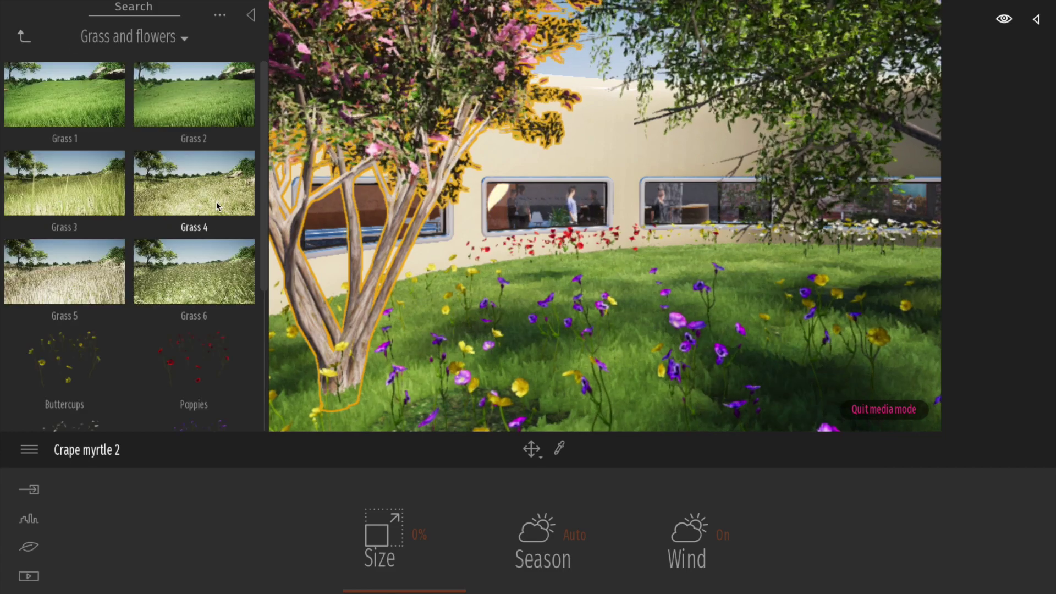
left_click(24, 36)
left_click(60, 232)
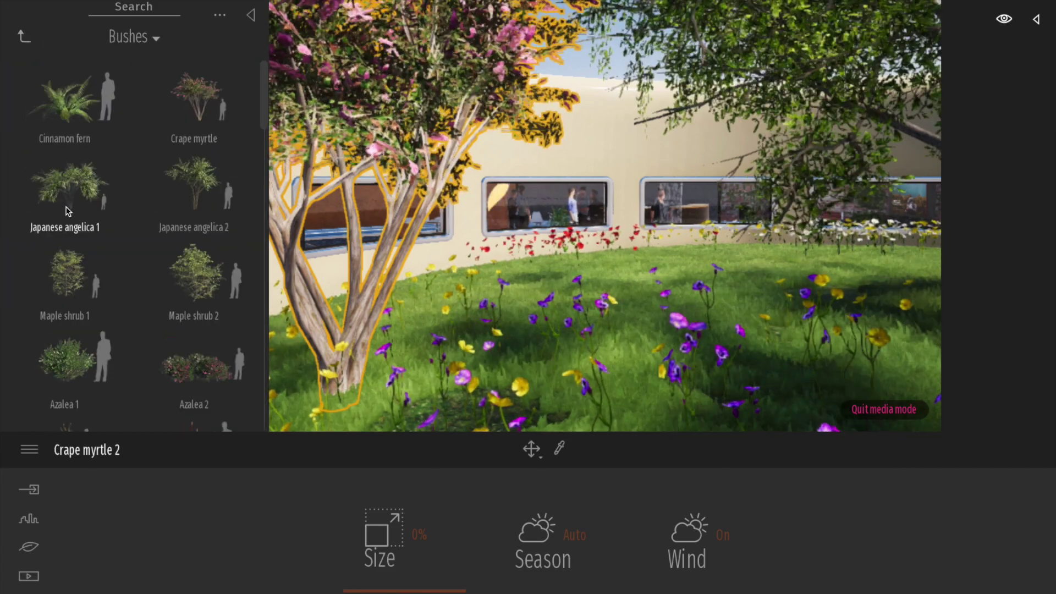
left_click(415, 372)
left_click(830, 355)
left_click_drag(838, 358, 900, 342)
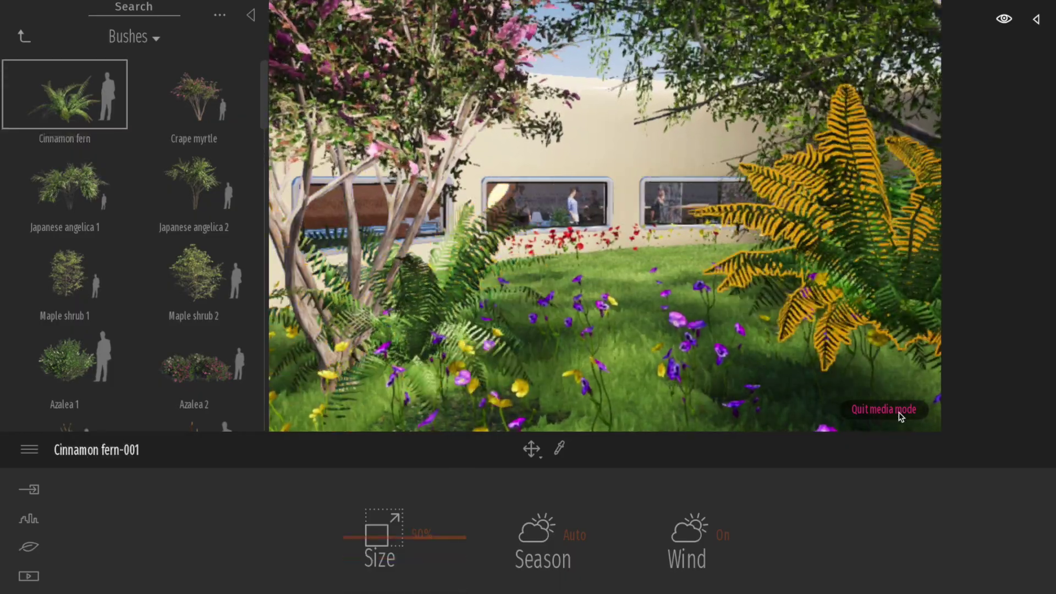
left_click(889, 409)
middle_click_drag(661, 255, 650, 251)
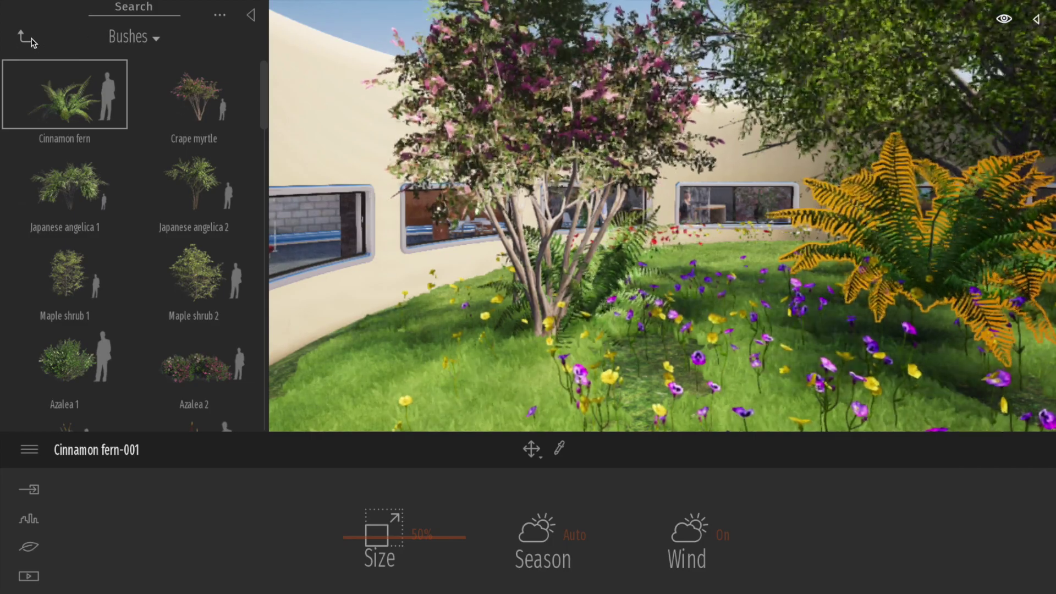
Try Rock 1 in front of the crape myrtle and over by the large tree's fern, and delete it
left_click(25, 36)
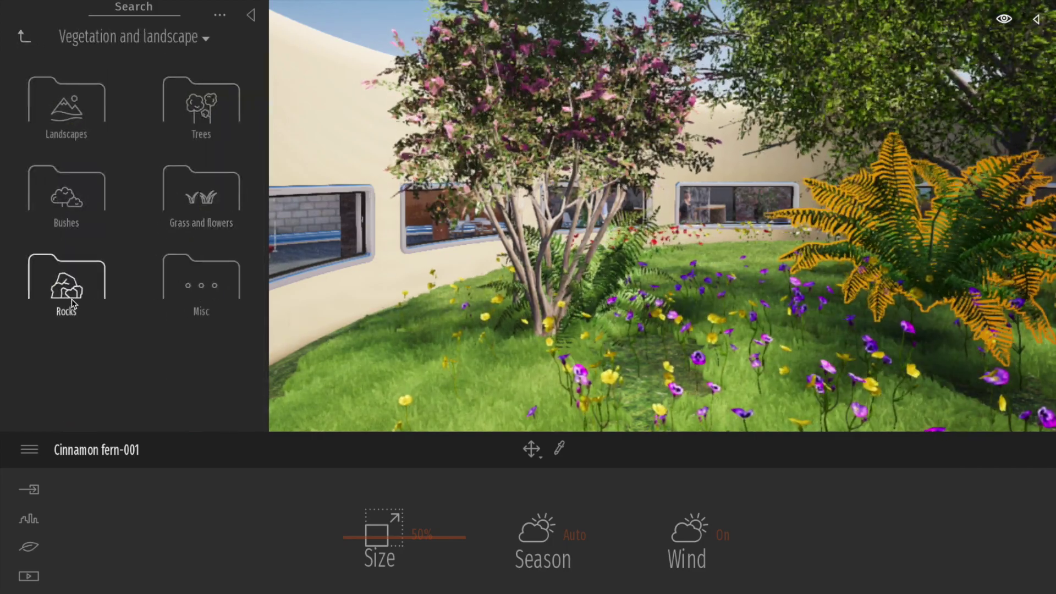
left_click(66, 283)
left_click(66, 109)
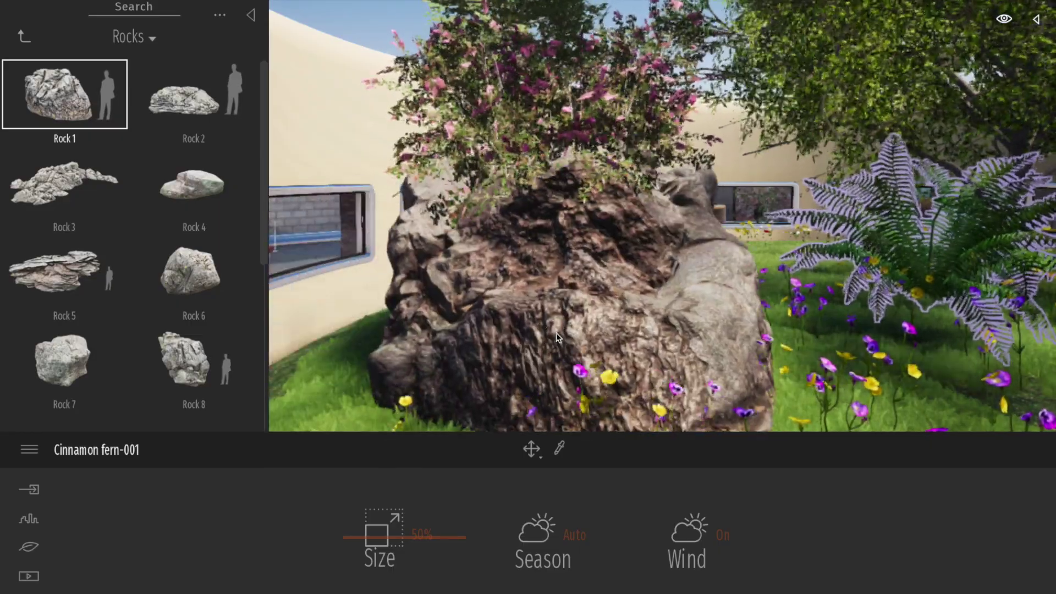
left_click(556, 332)
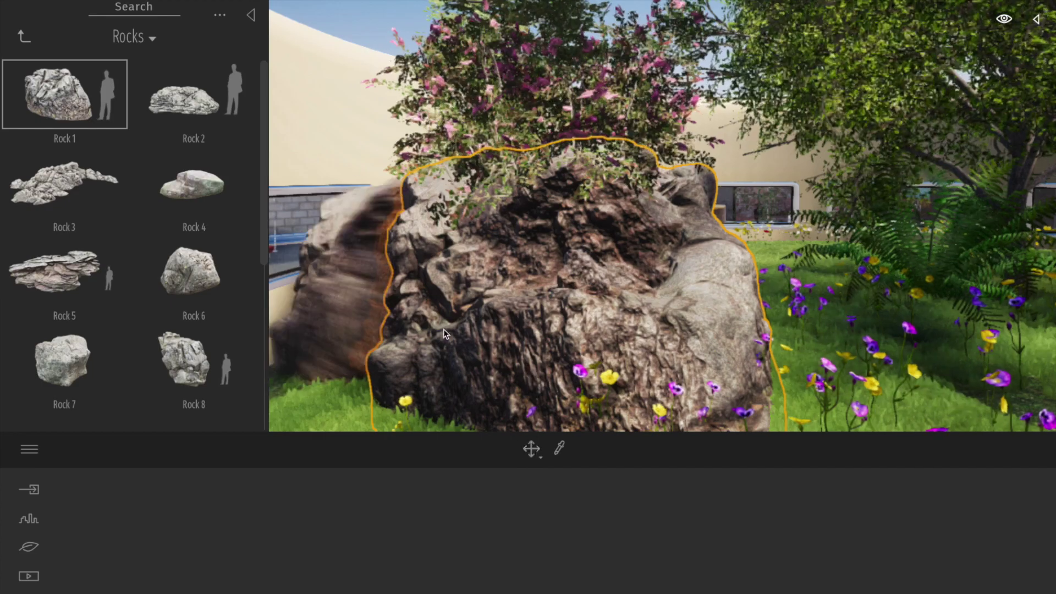
left_click(23, 36)
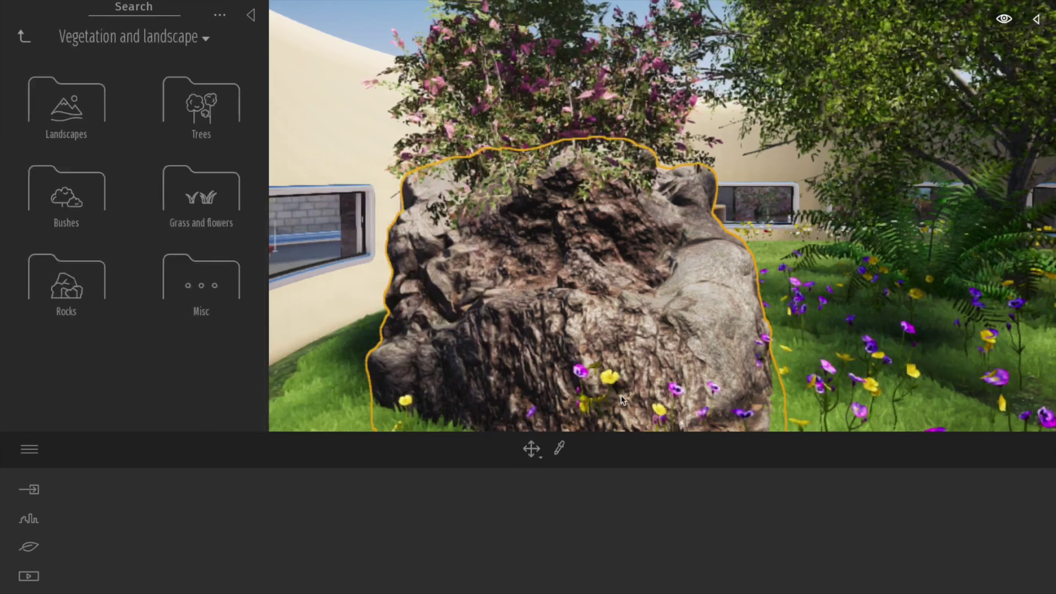
left_click(533, 453)
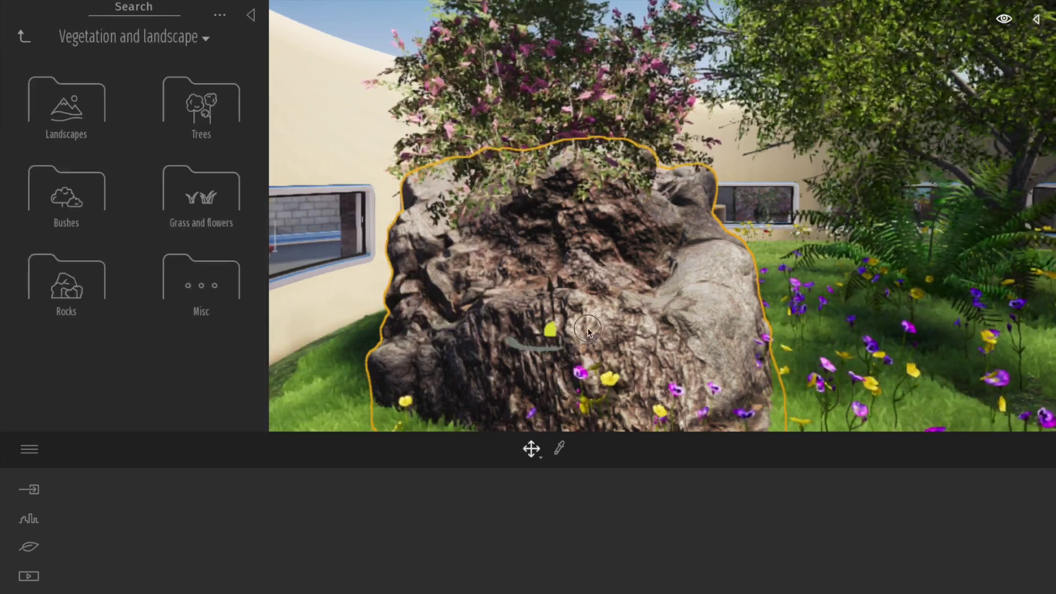
left_click_drag(550, 351, 984, 256)
key("d")
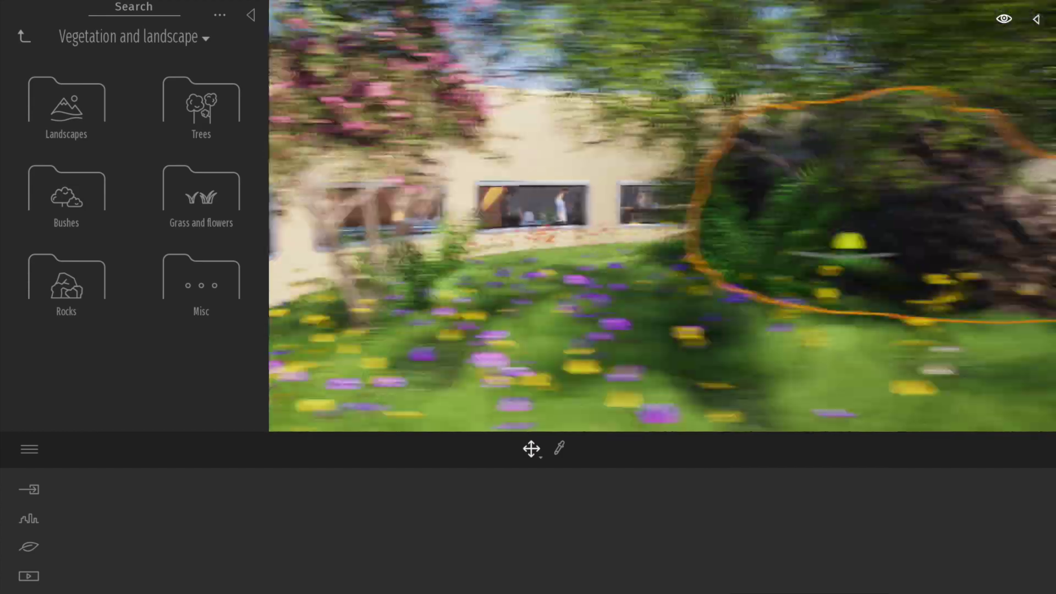
key("Delete")
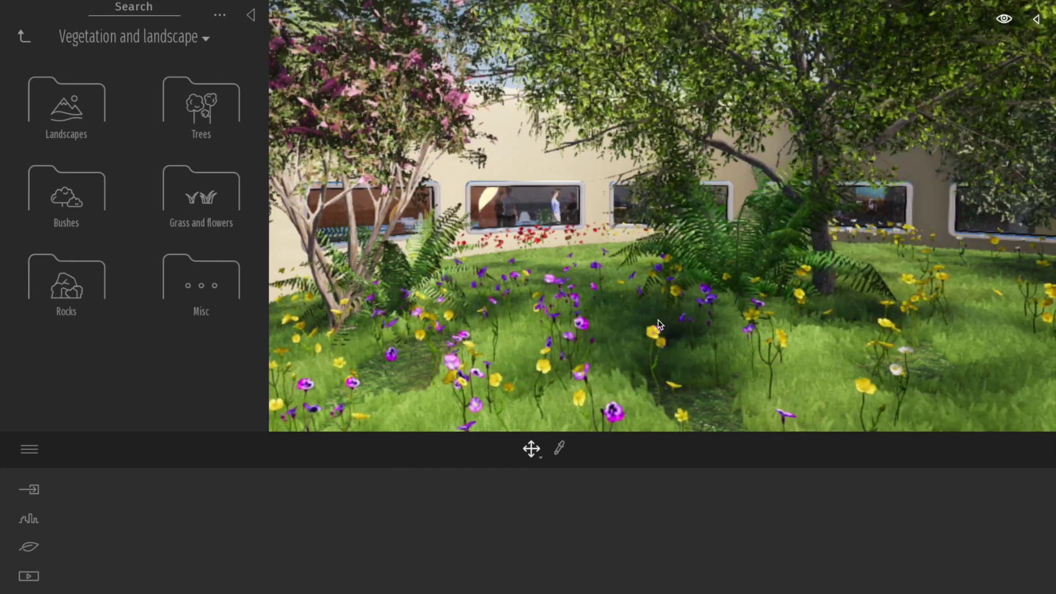
Frame the crape myrtle, ferns and courtyard windows, and create a fourth still image from this viewpoint
middle_click_drag(658, 319, 524, 328)
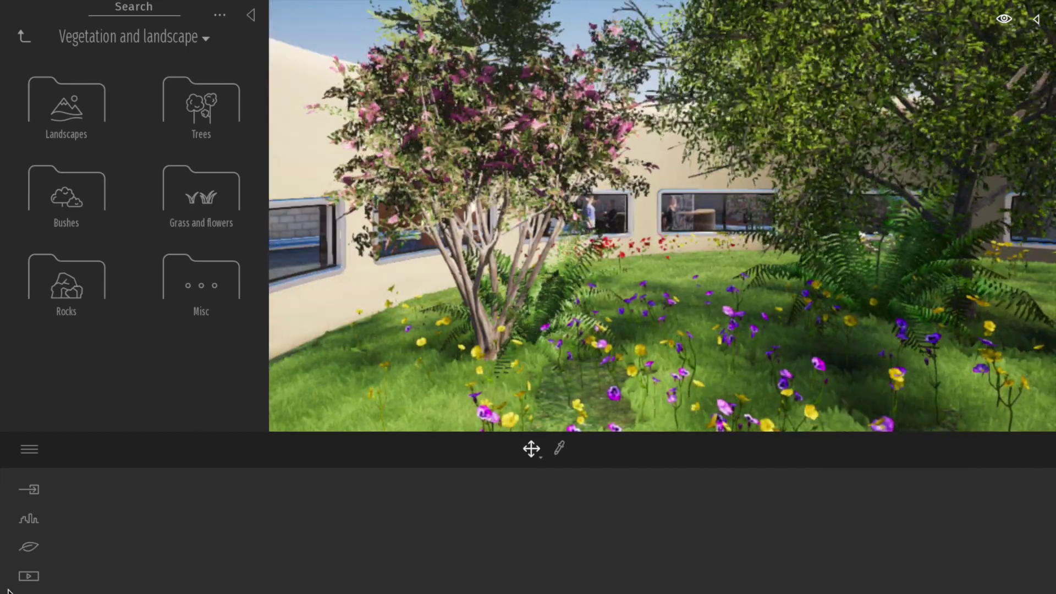
left_click(28, 576)
left_click(363, 544)
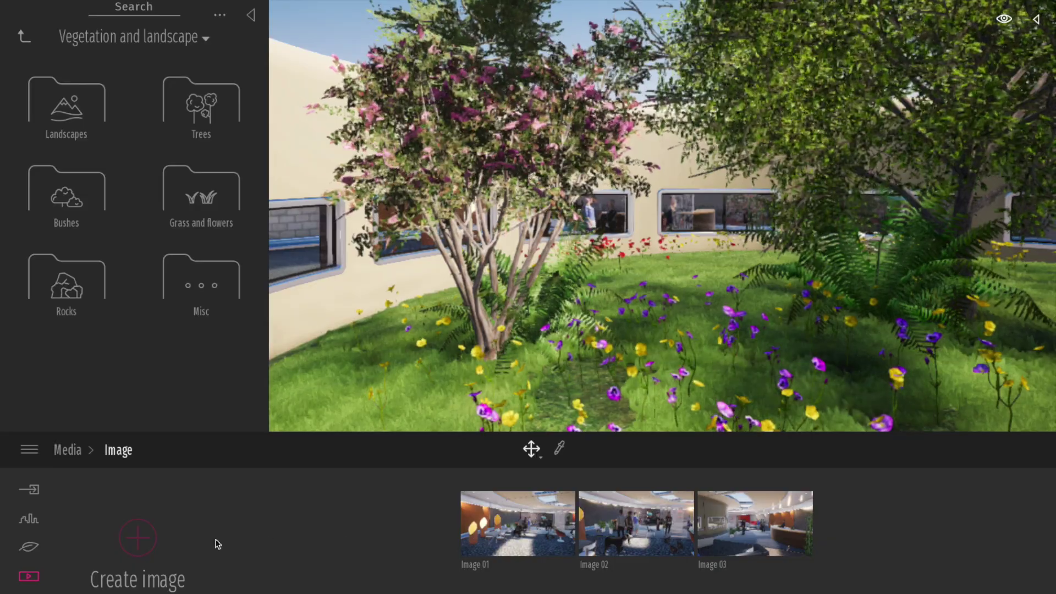
left_click(140, 541)
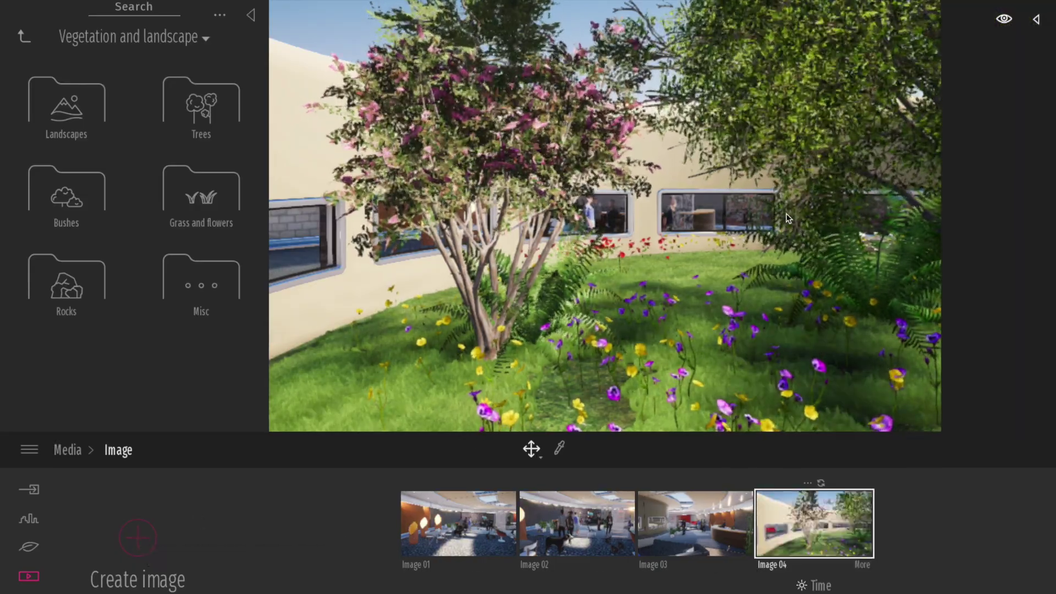
Turn the view to the large tree and the yellow-flowered lawn, and create a fifth still image
middle_click_drag(556, 275, 758, 269)
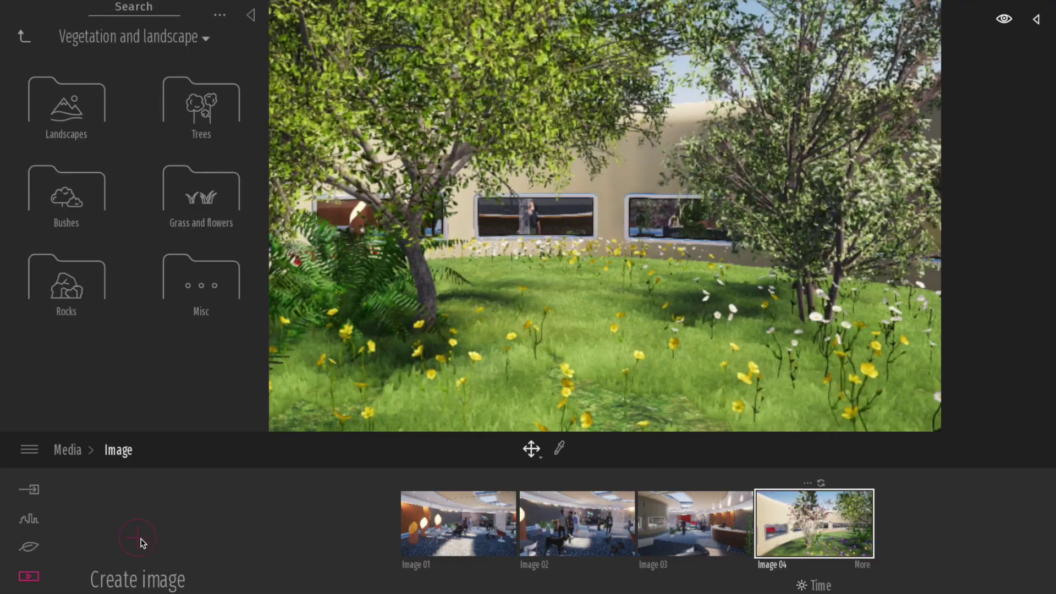
left_click(141, 540)
Reframe the courtyard around the large tree, and set Image 05's field of view to 113° and vignetting to 66%
middle_click_drag(737, 280, 831, 280)
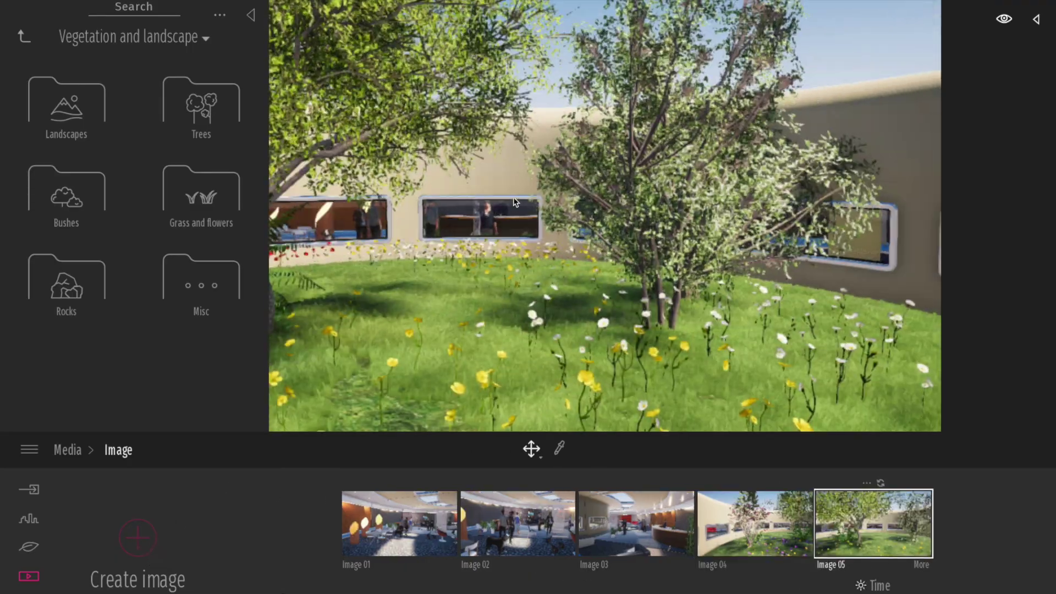
right_click_drag(738, 279, 677, 247)
scroll(677, 247, "down", 4)
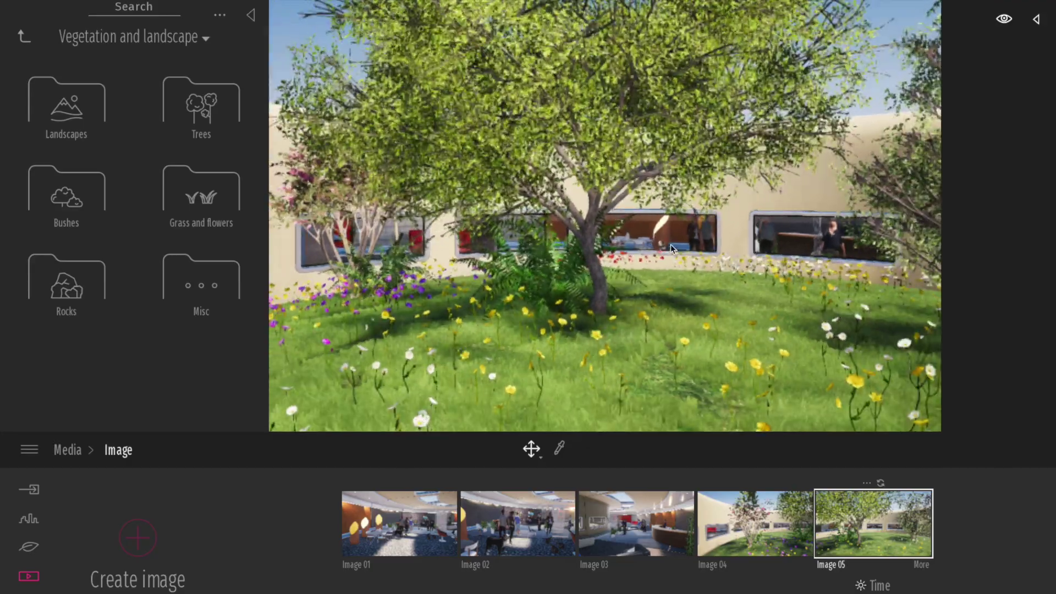
double_click(880, 522)
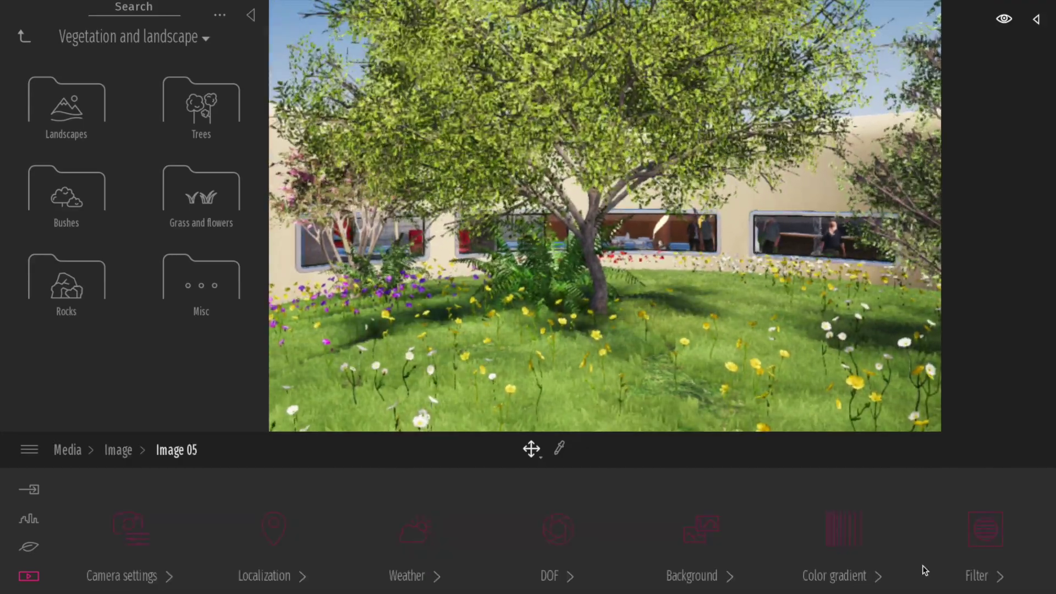
left_click(156, 576)
left_click_drag(471, 555, 476, 525)
left_click_drag(582, 542, 605, 525)
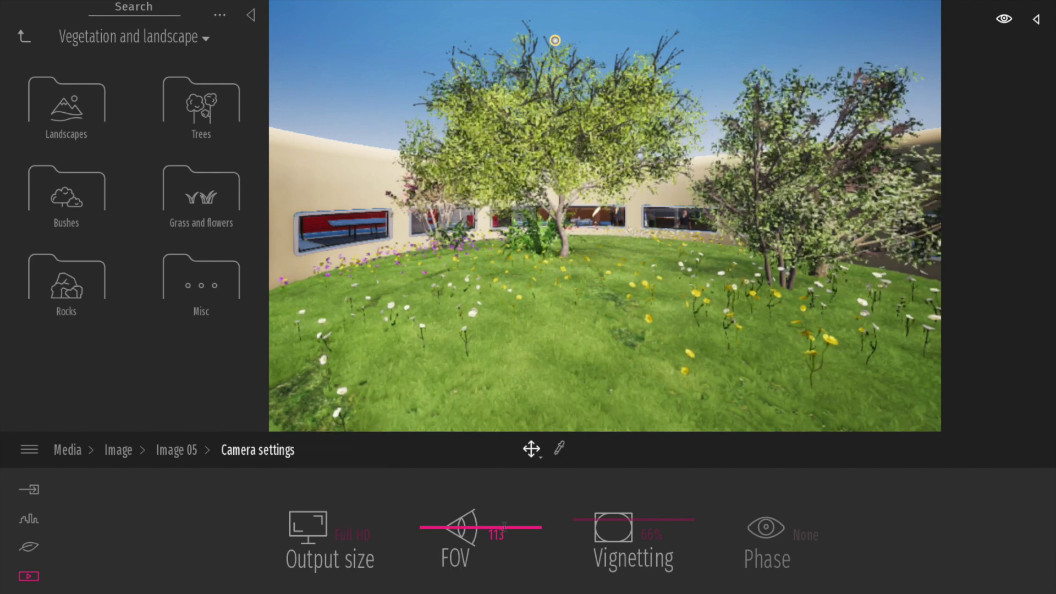
left_click(330, 553)
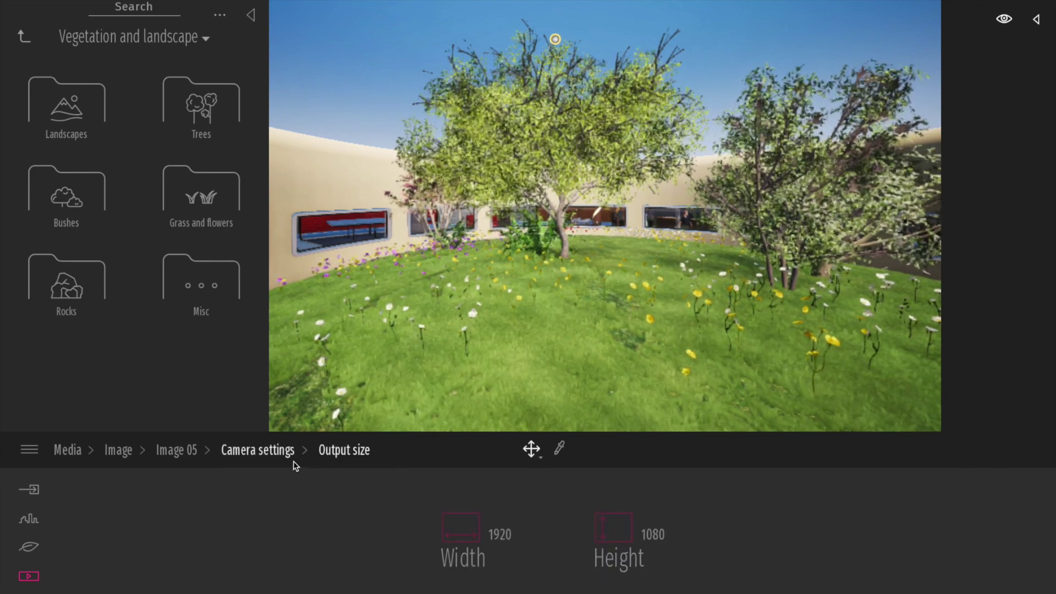
left_click(259, 455)
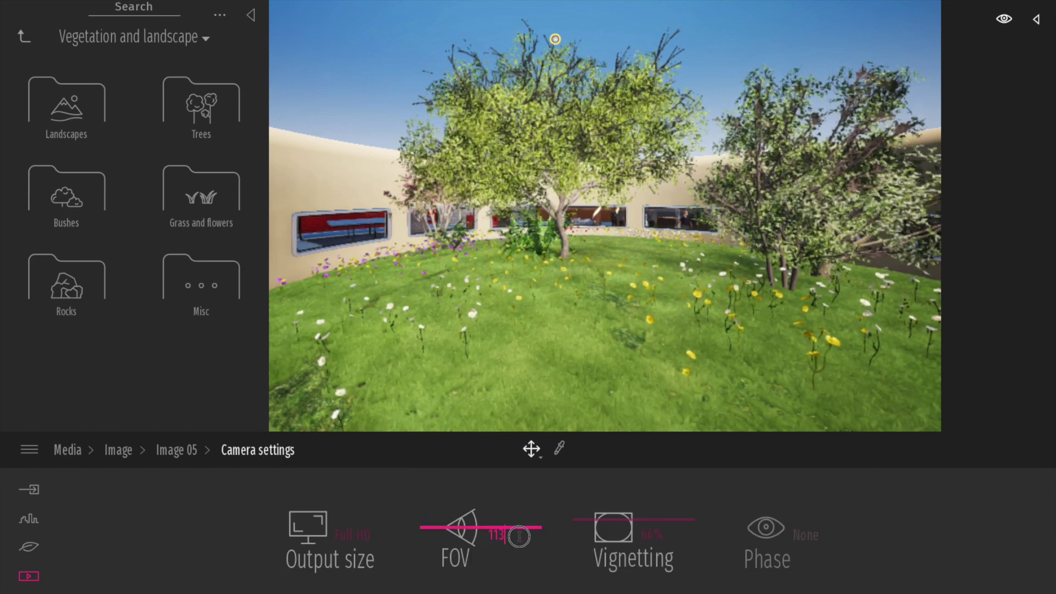
left_click_drag(430, 530, 430, 529)
Reframe the trees in the wide-angle courtyard view and create a sixth still image
right_click_drag(502, 354, 525, 345)
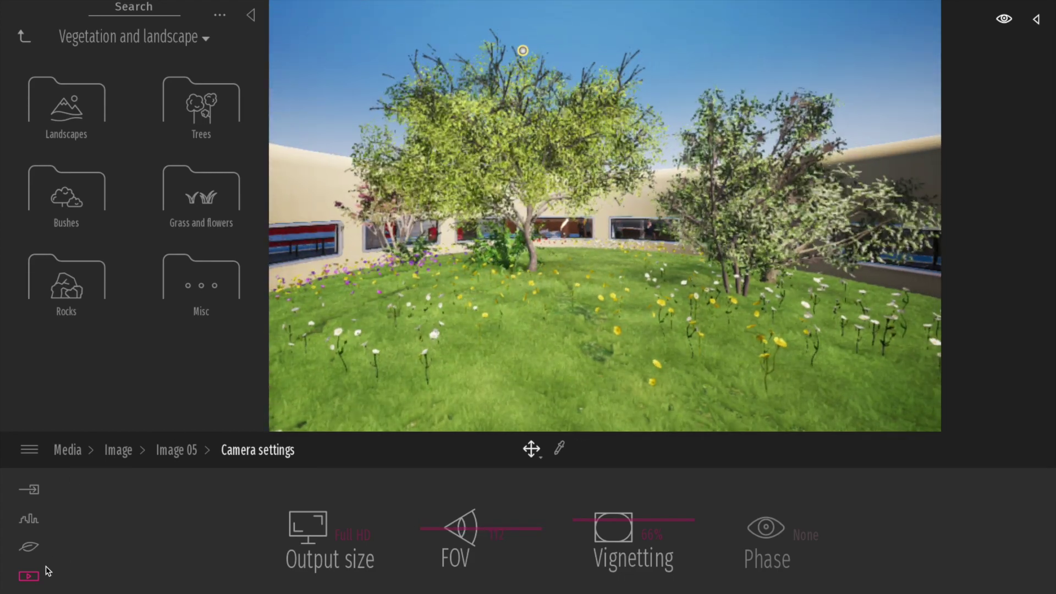
left_click(118, 451)
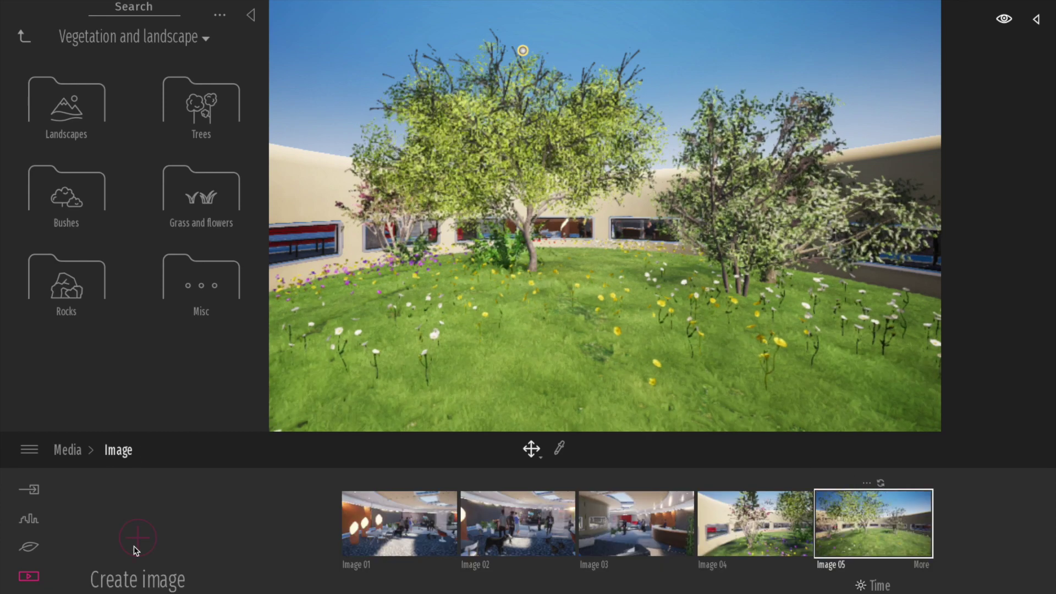
left_click(136, 544)
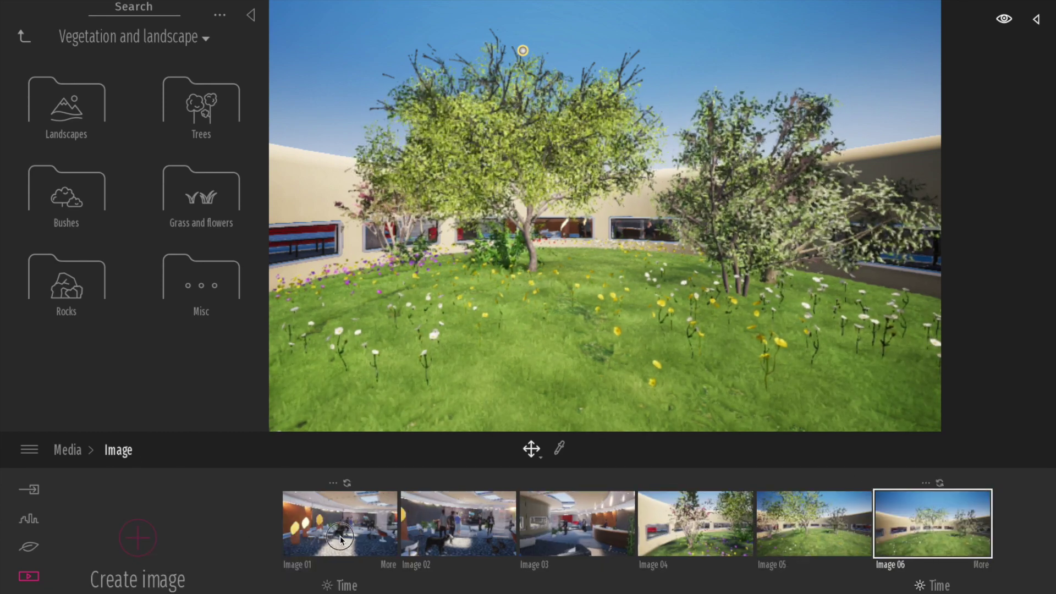
Review the saved viewpoints of Image 01 through Image 05
left_click(340, 536)
left_click(436, 537)
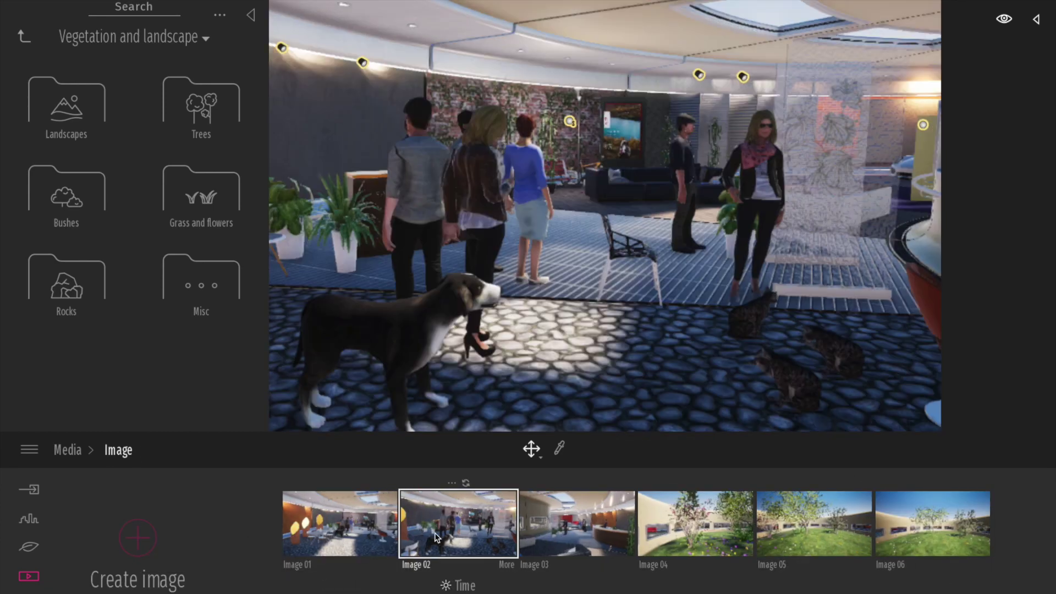
left_click(553, 530)
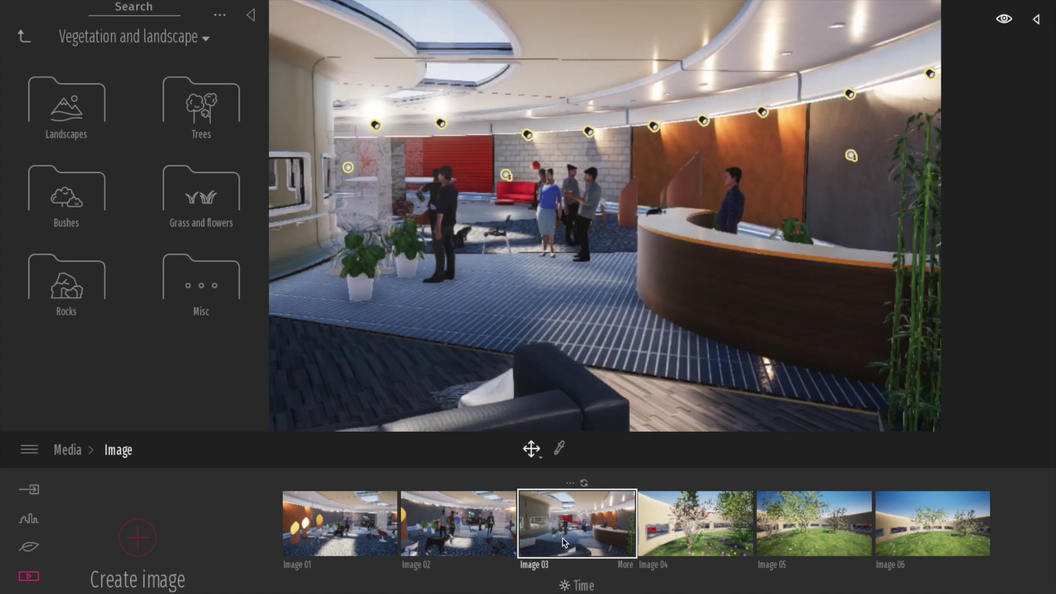
left_click(676, 541)
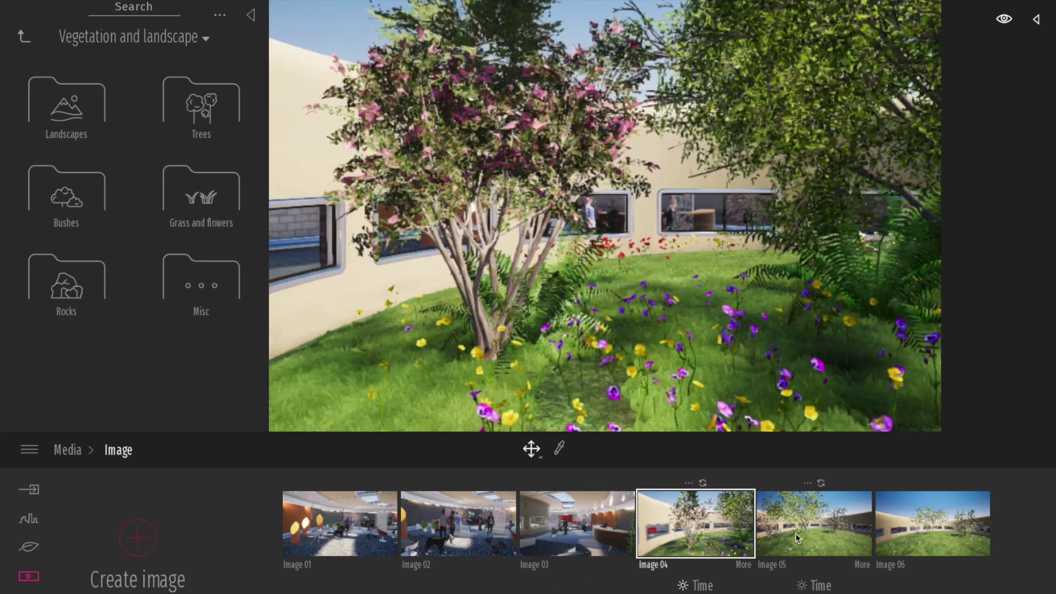
left_click(797, 537)
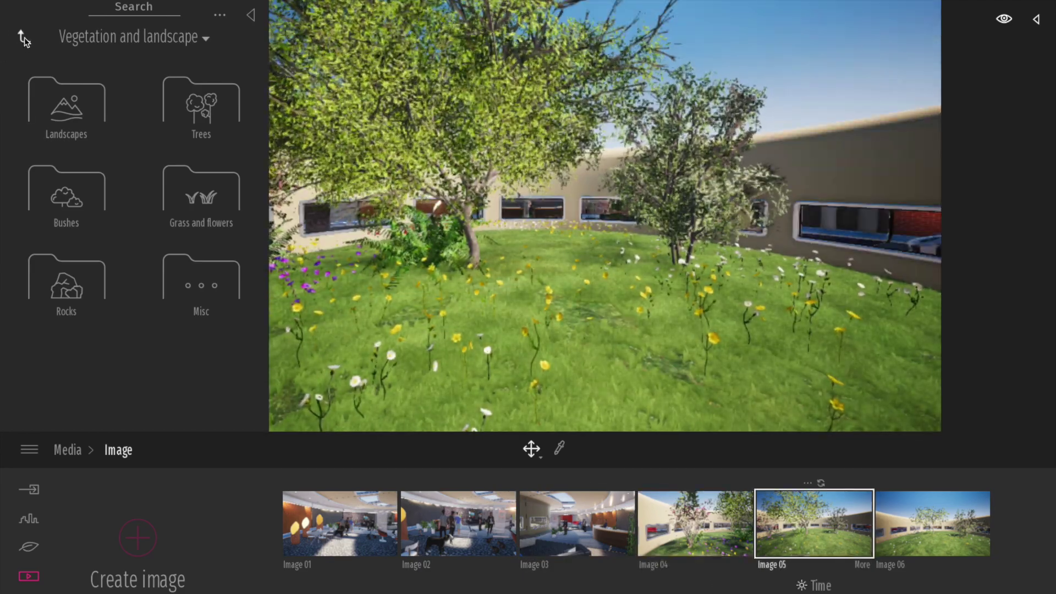
Place The Beatles butterflies from the animal library on the courtyard lawn near the window wall
left_click(22, 39)
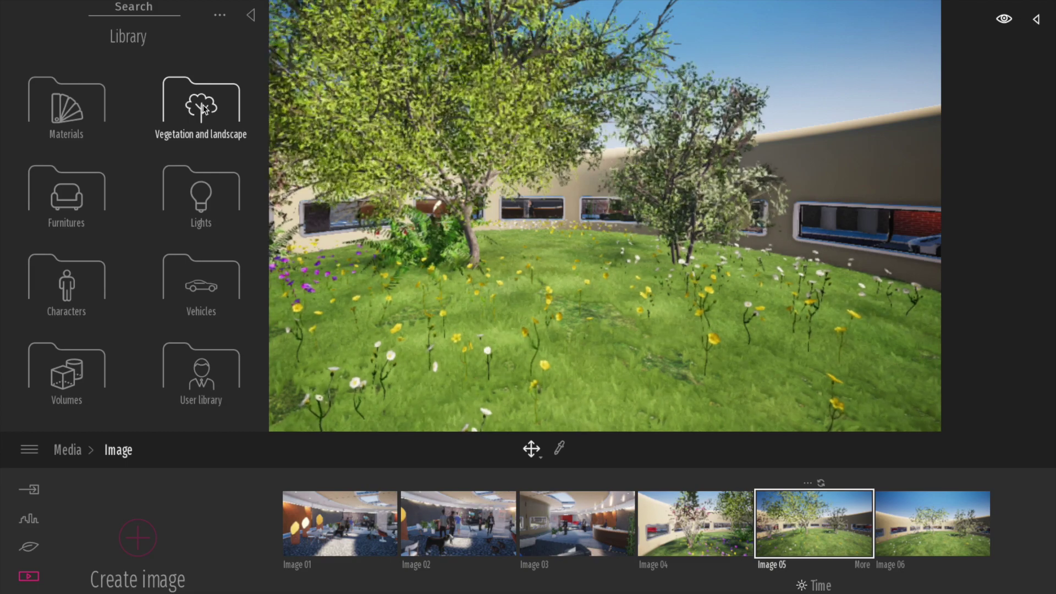
left_click(201, 107)
left_click(24, 39)
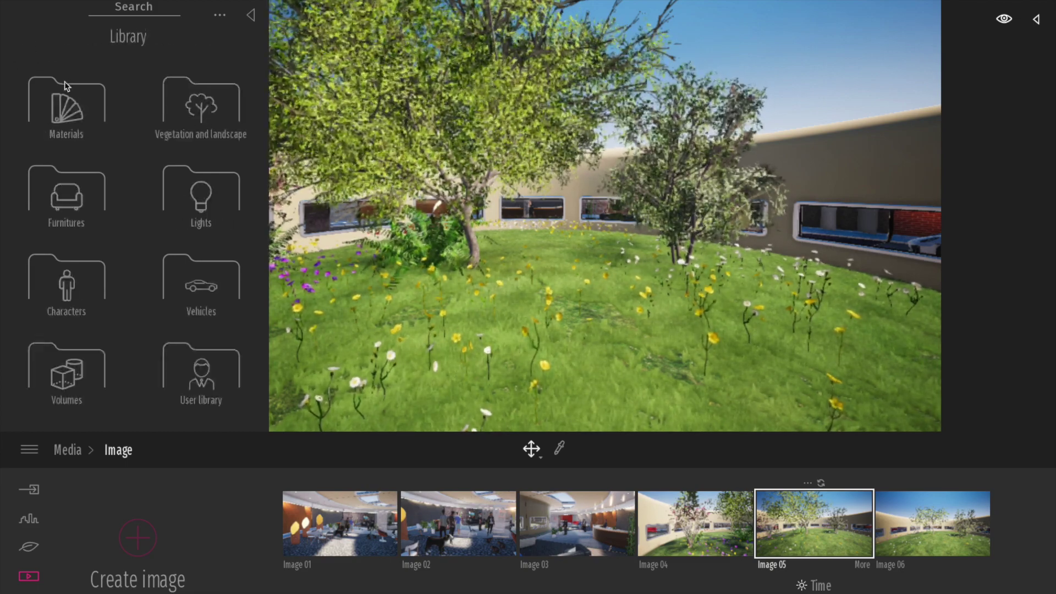
left_click(75, 283)
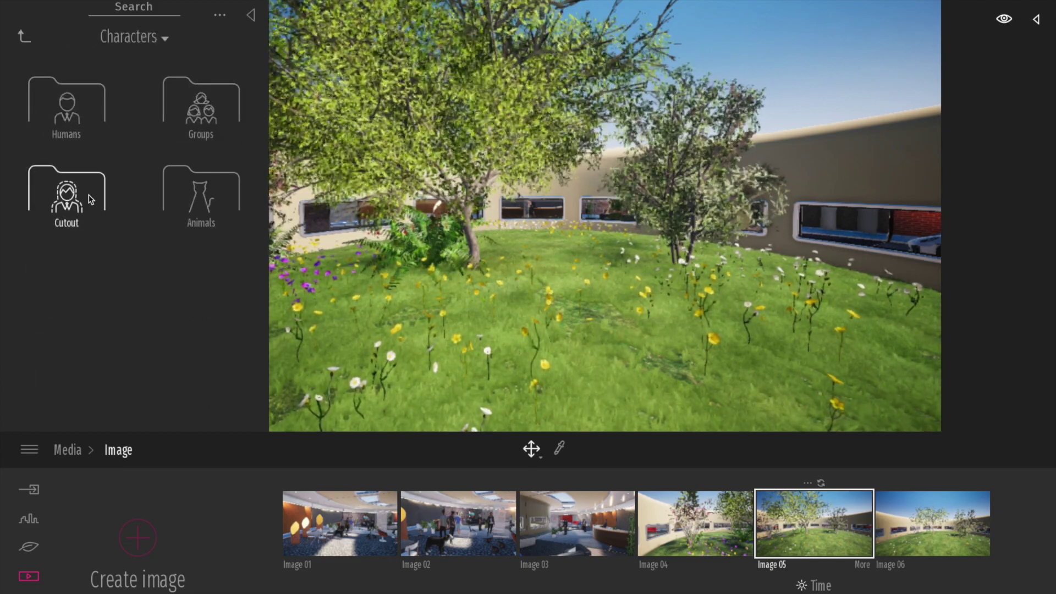
left_click(190, 203)
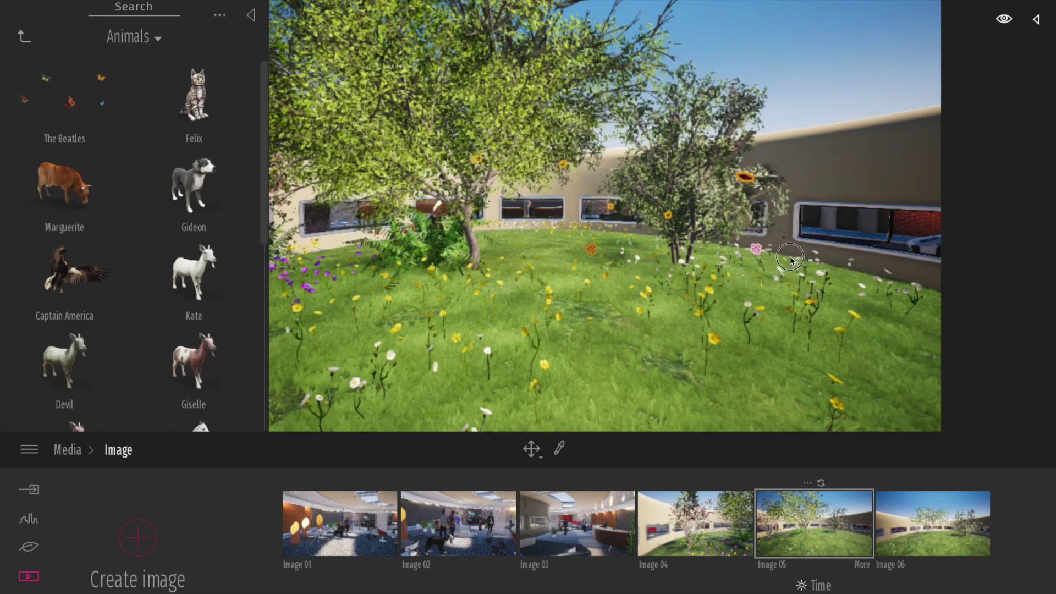
left_click(22, 38)
left_click(24, 37)
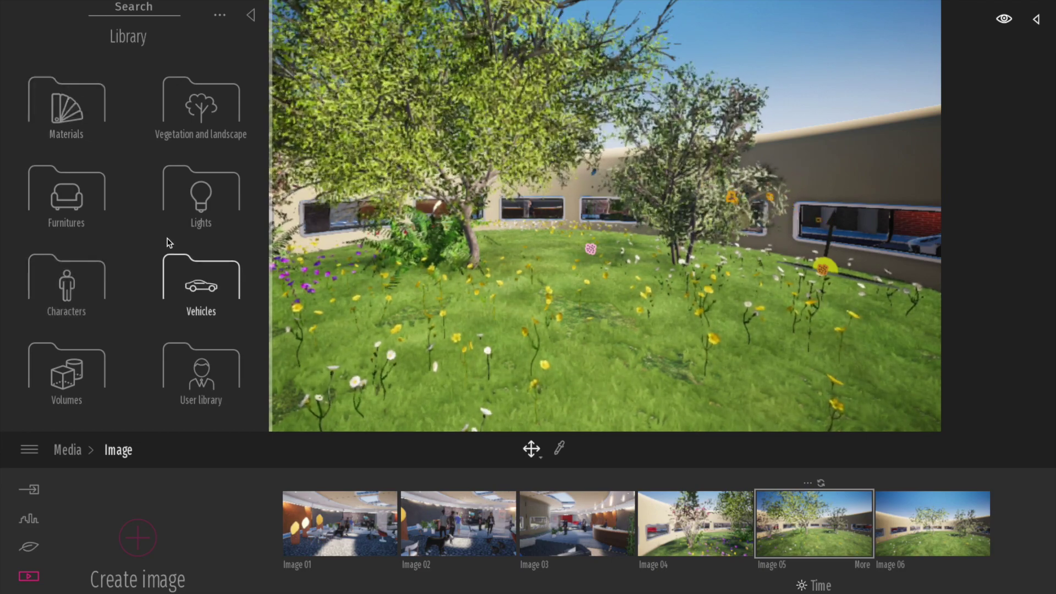
Browse the city furniture for streetlights, signs and fountains, and place an Adriana planter on the courtyard lawn near the butterflies
left_click(59, 112)
left_click(22, 38)
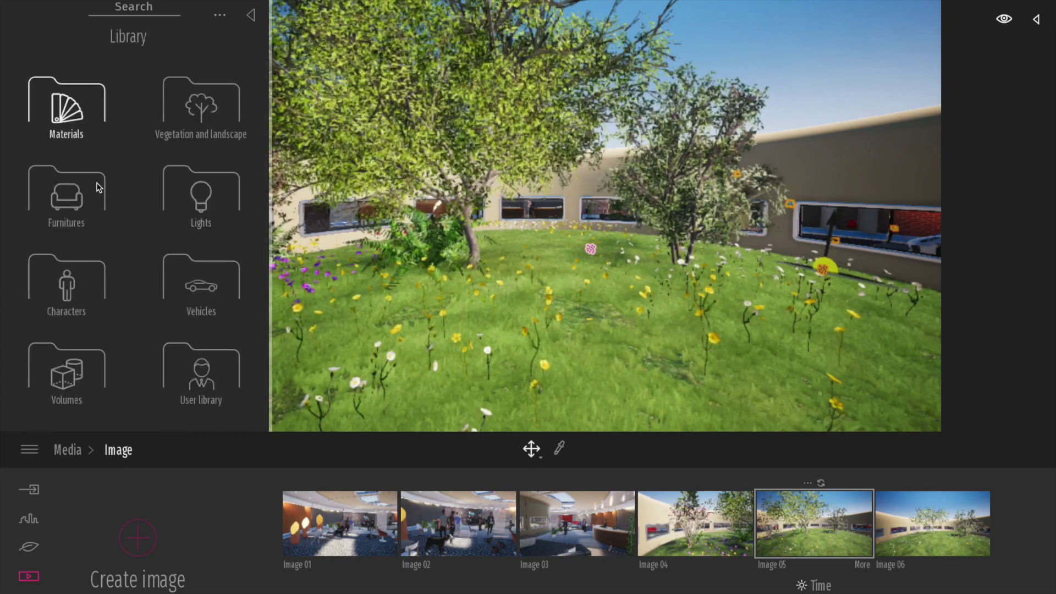
left_click(78, 201)
left_click(226, 115)
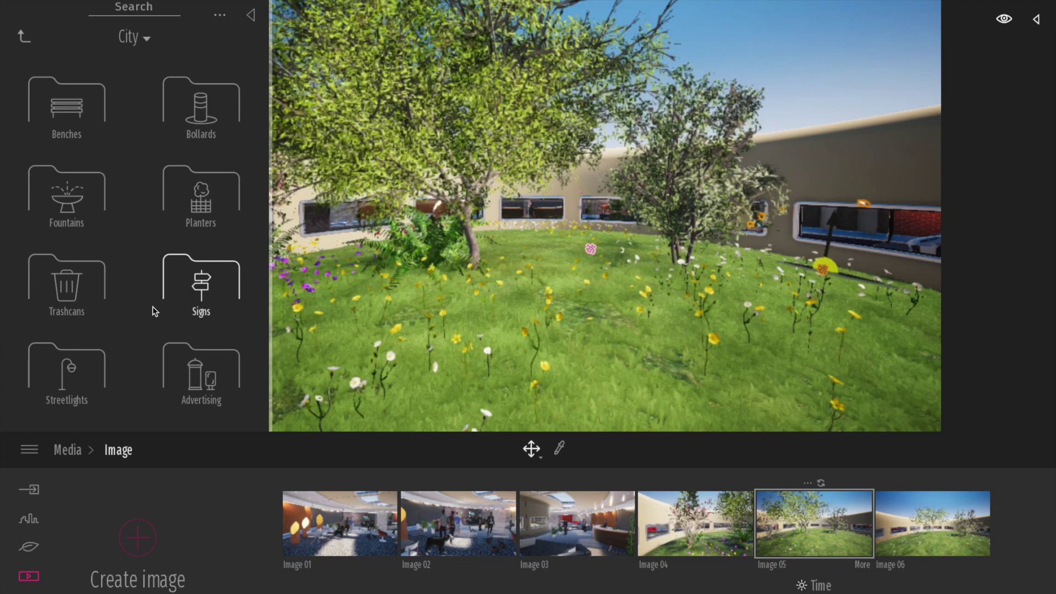
left_click(83, 373)
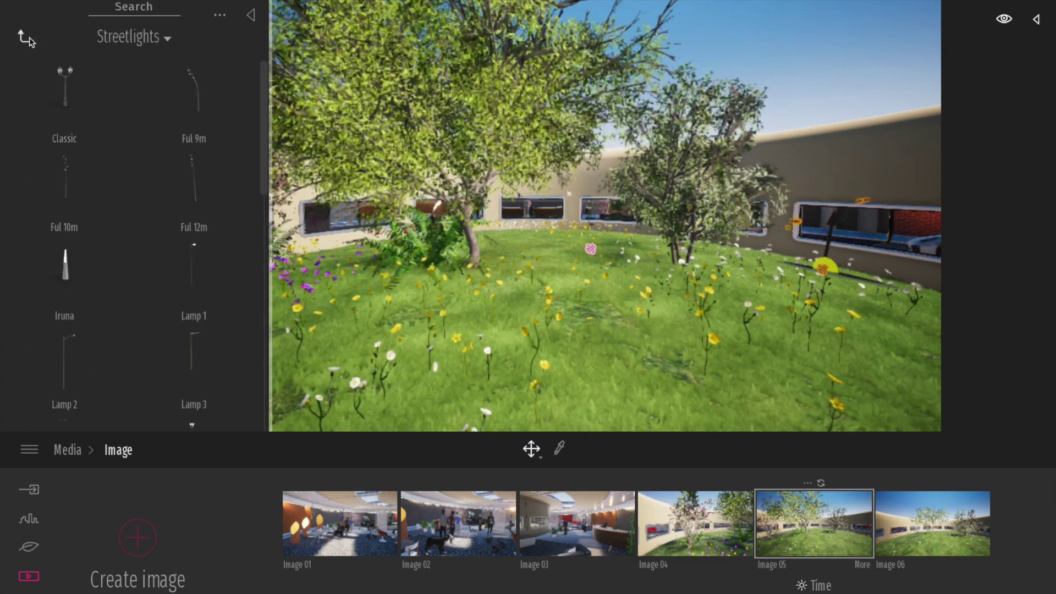
left_click(25, 37)
left_click(185, 283)
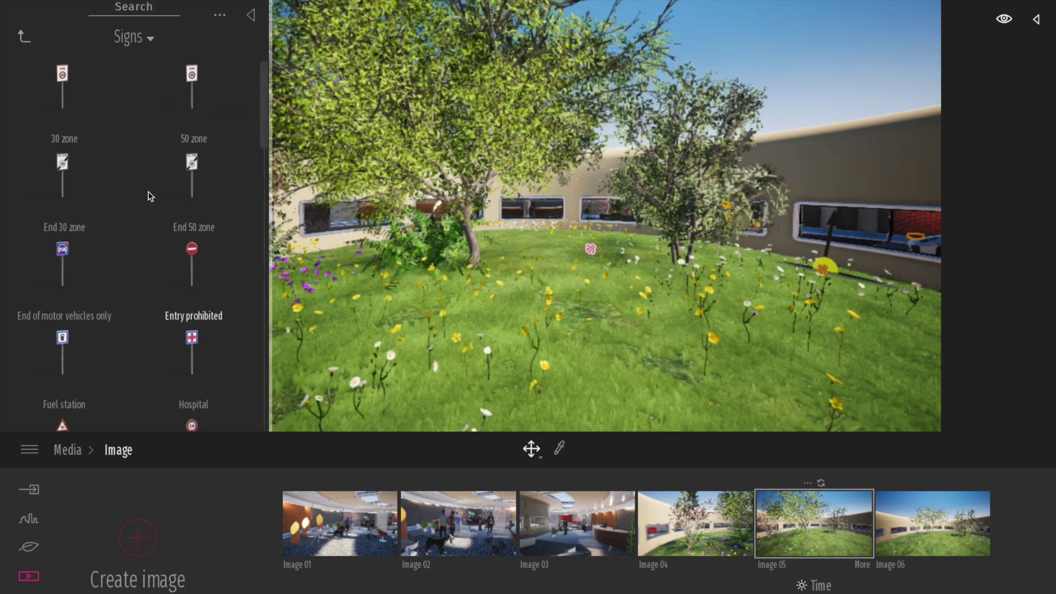
left_click(23, 38)
left_click(68, 212)
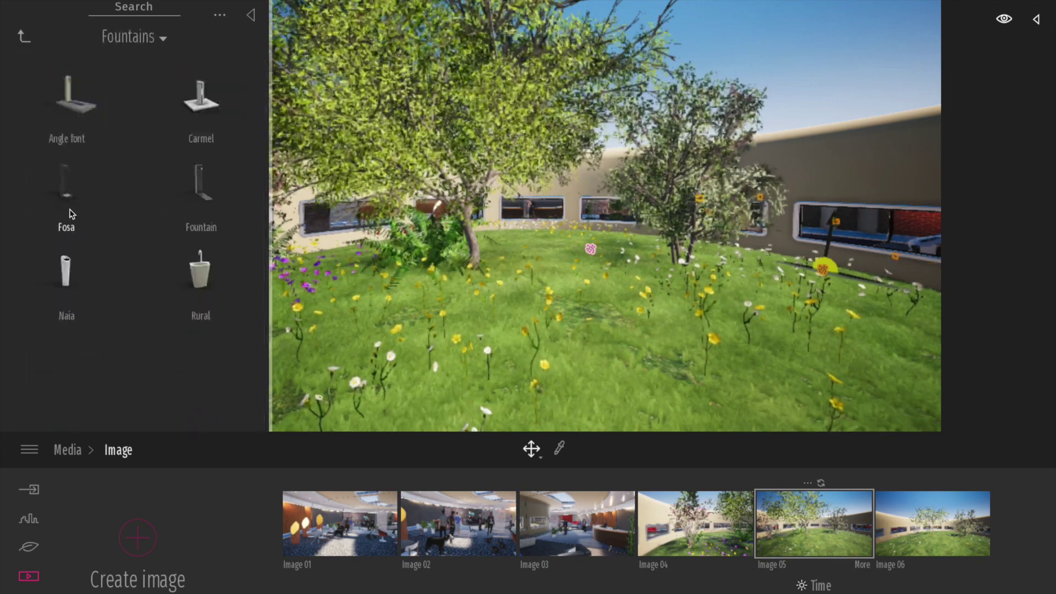
left_click(26, 37)
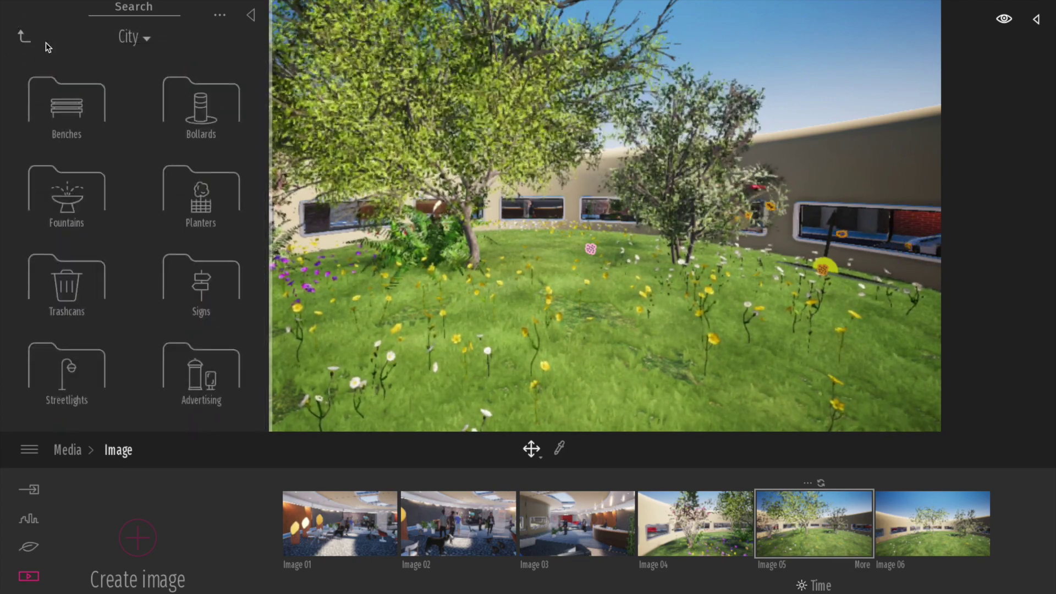
left_click(190, 194)
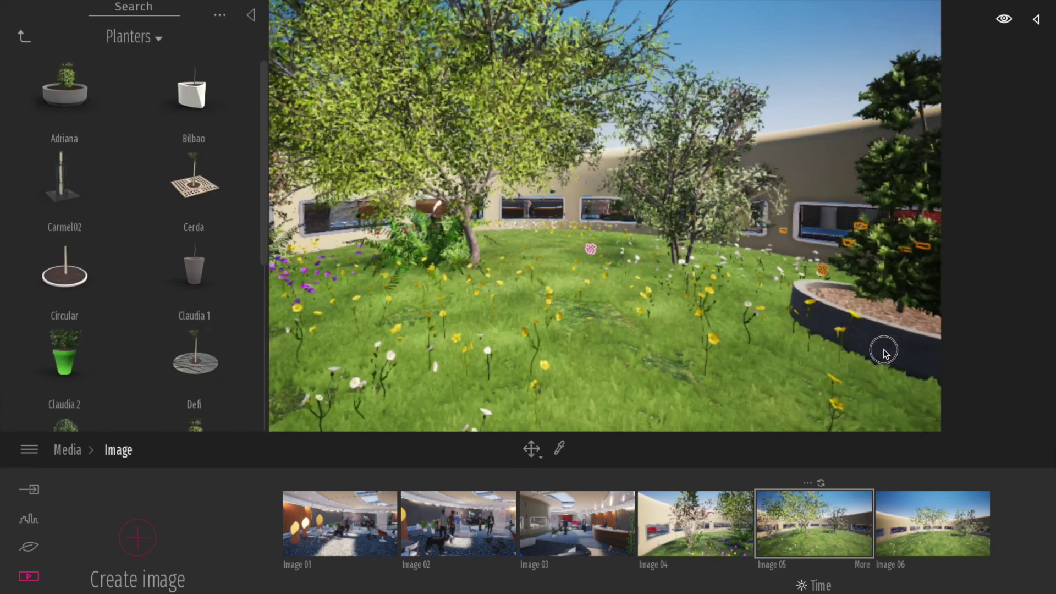
left_click(25, 39)
Check the saved images from Image 01 onward, and update Image 06 with a low view of the lawn, trees and planter
left_click(345, 530)
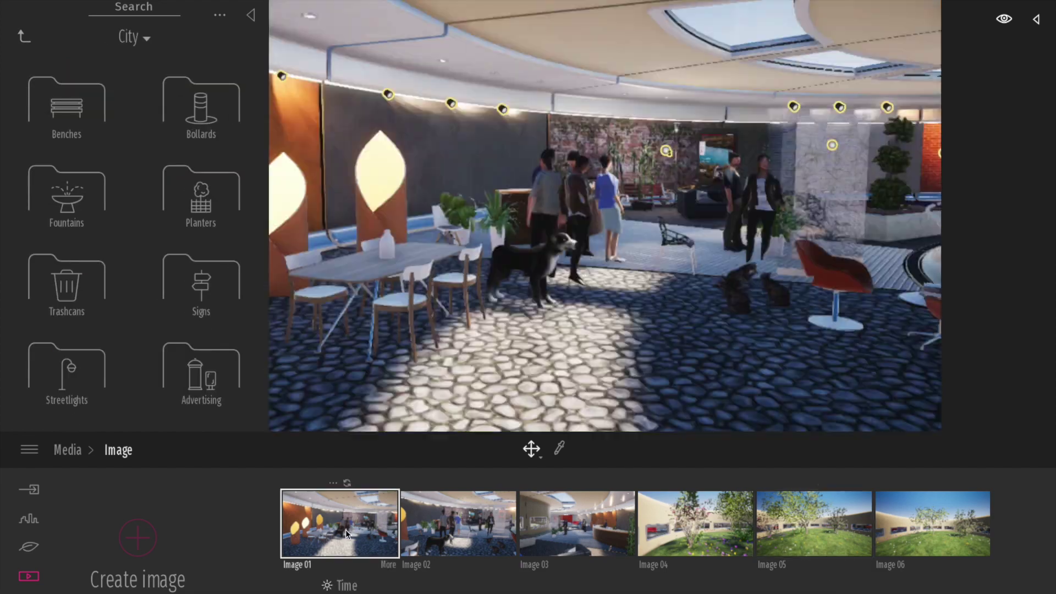
left_click(435, 530)
left_click(570, 521)
left_click(715, 528)
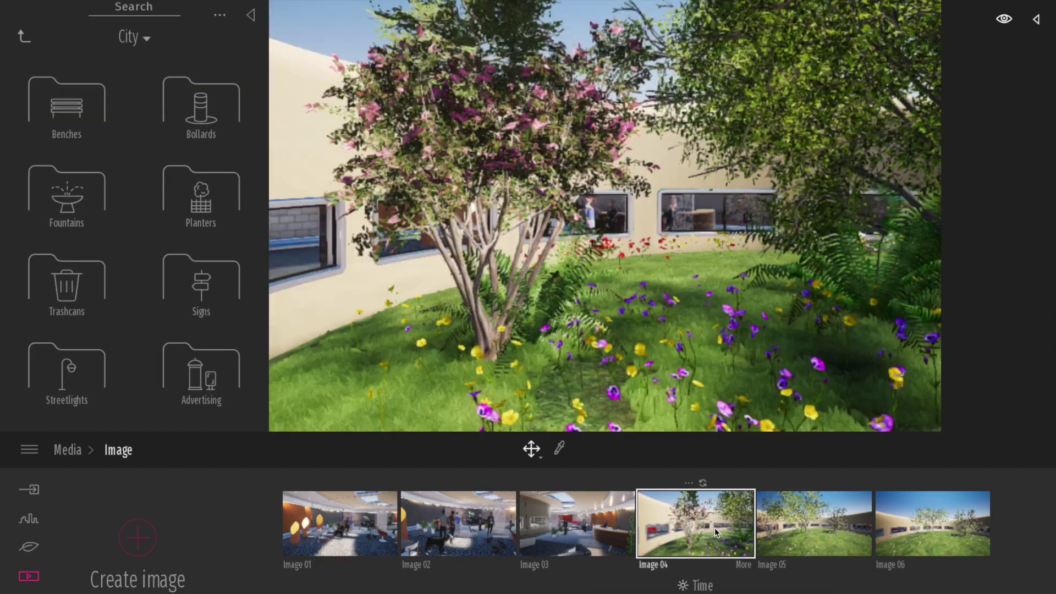
left_click(780, 533)
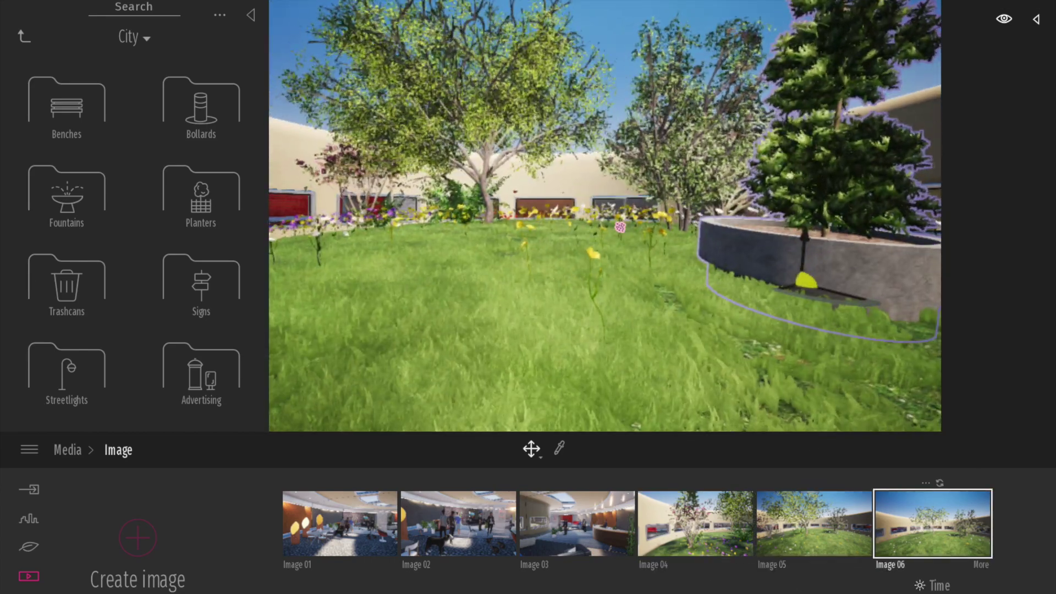
left_click(940, 484)
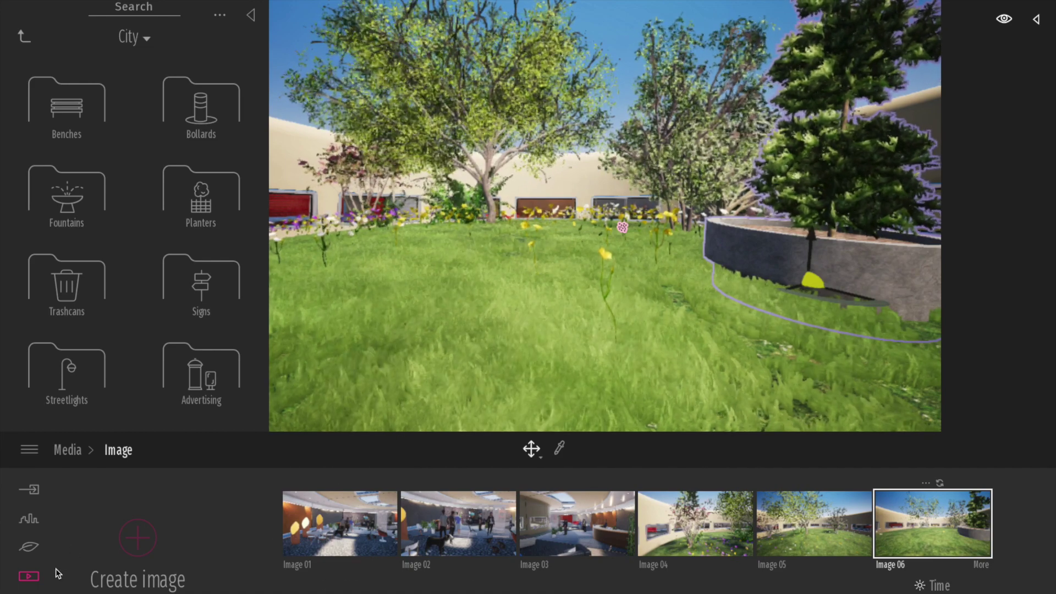
Recall the Image 01 viewpoint in the lobby and start creating a video
left_click(29, 576)
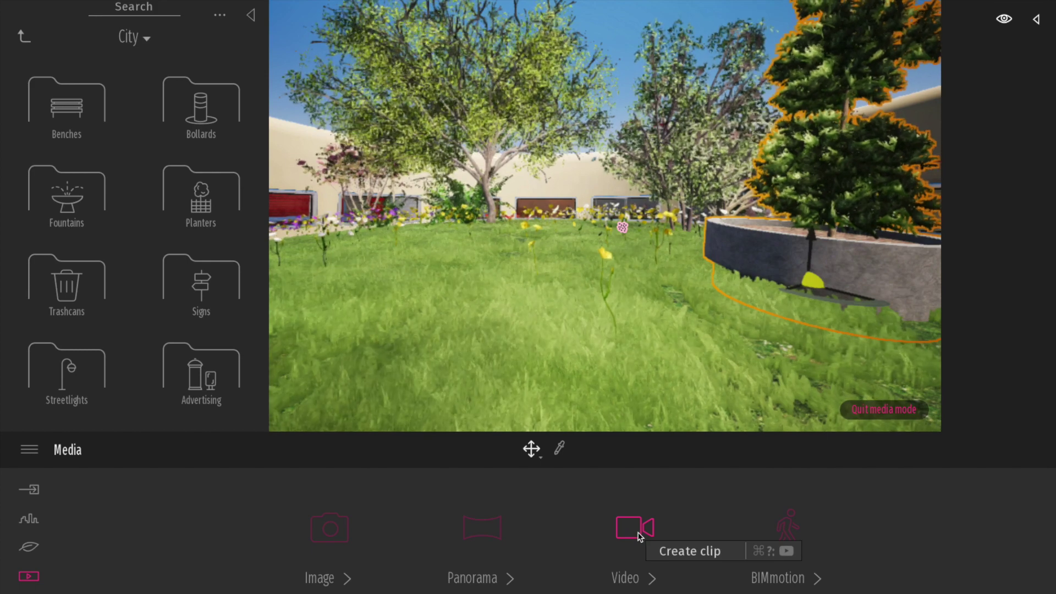
left_click(329, 528)
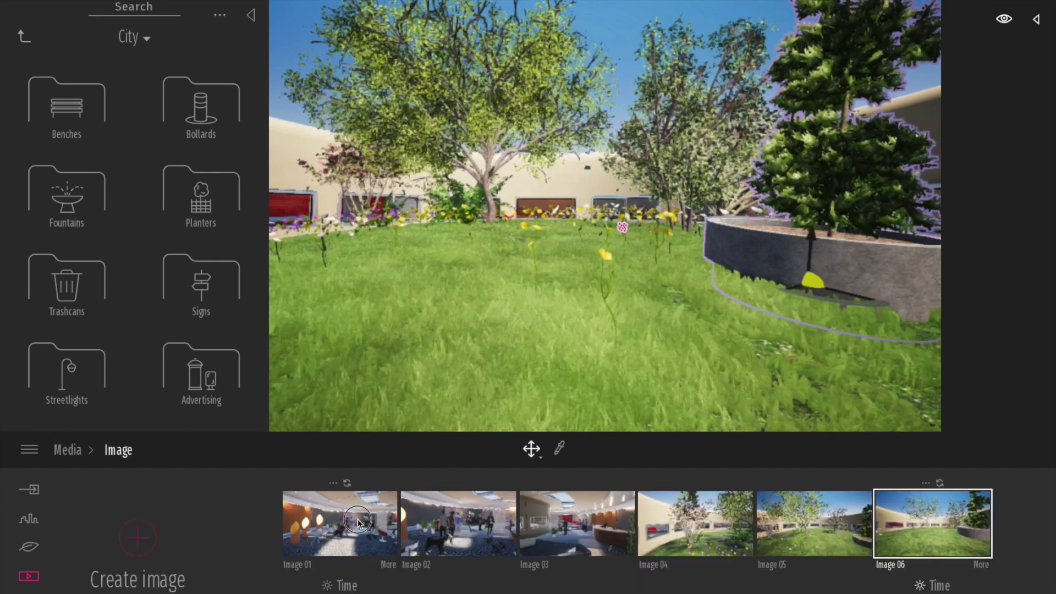
left_click(358, 523)
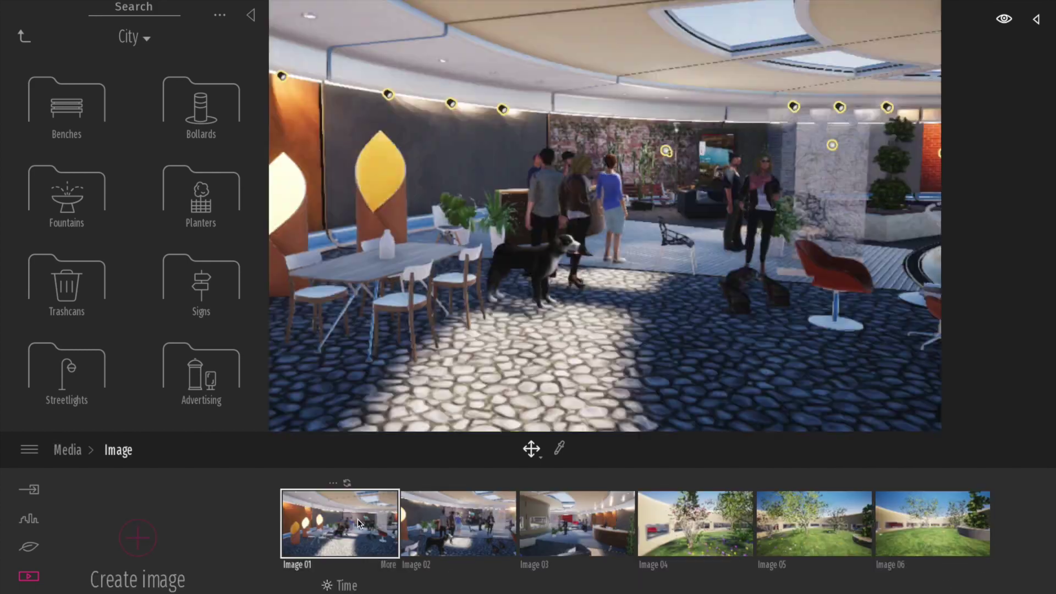
left_click(29, 578)
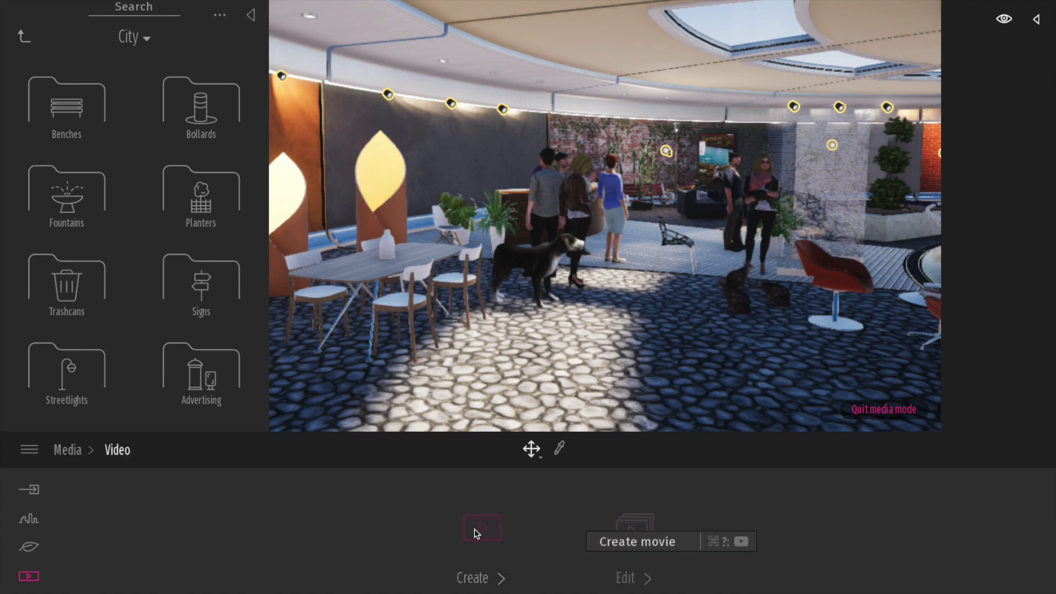
left_click(471, 533)
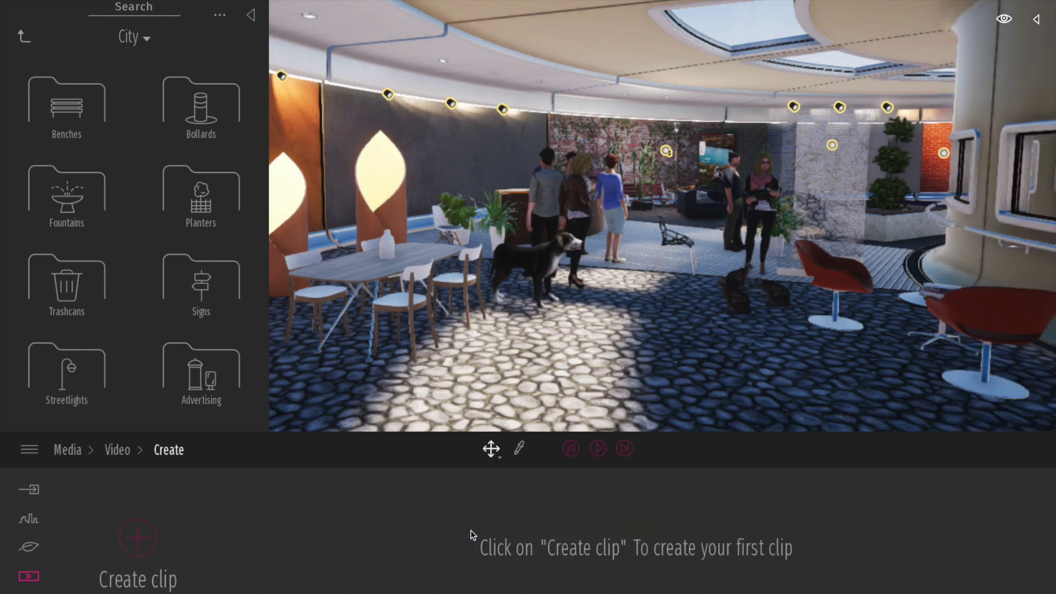
Create a video clip from the current lobby view and add two keyframes advancing past the dog toward the reception desk
left_click(138, 541)
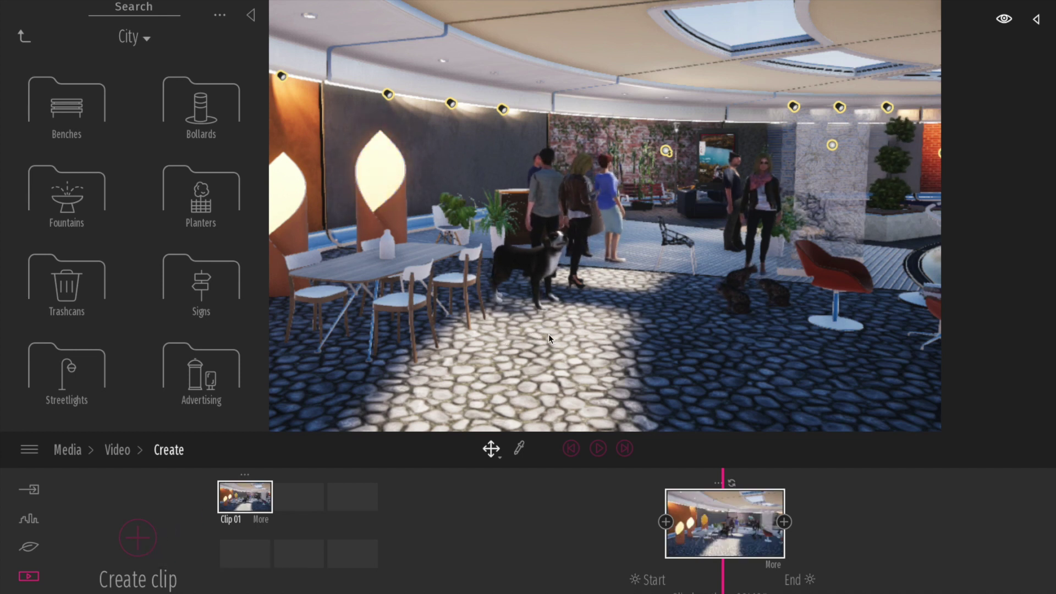
middle_click_drag(616, 318, 684, 314)
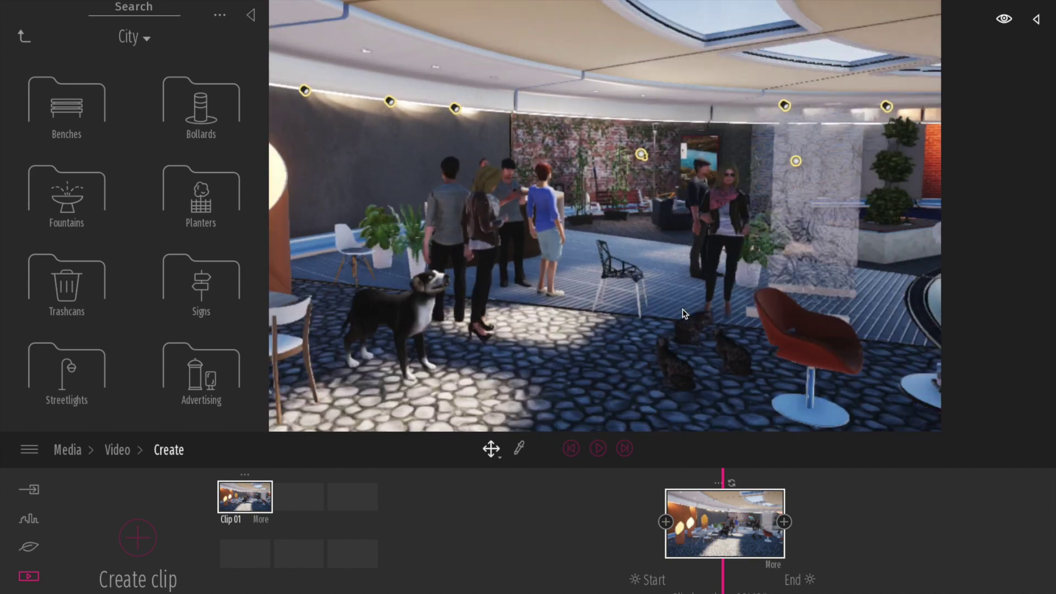
scroll(683, 311, "up", 3)
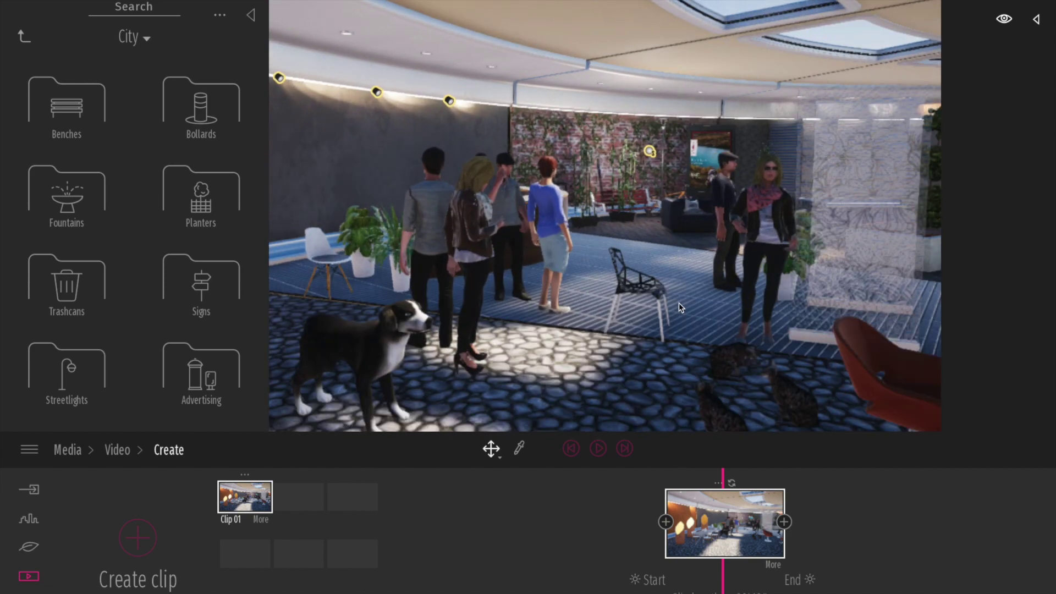
right_click_drag(682, 309, 669, 297)
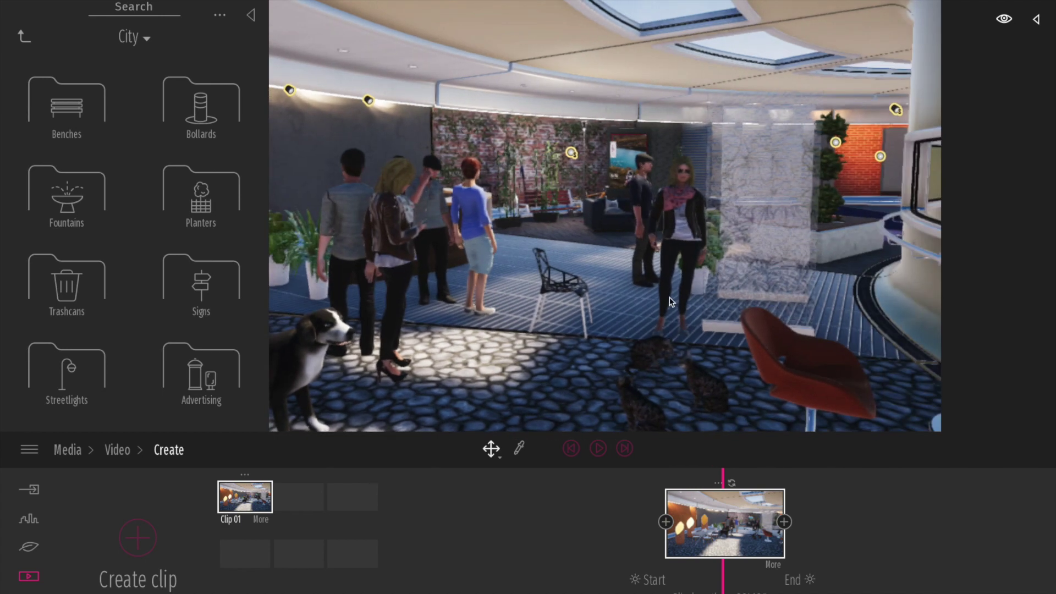
left_click(783, 522)
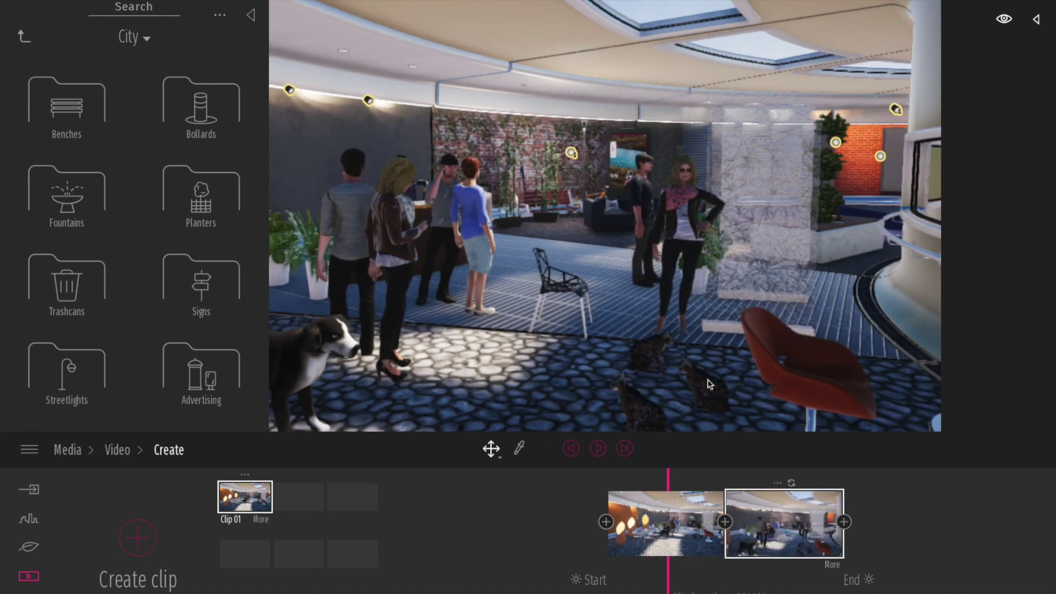
scroll(592, 285, "up", 5)
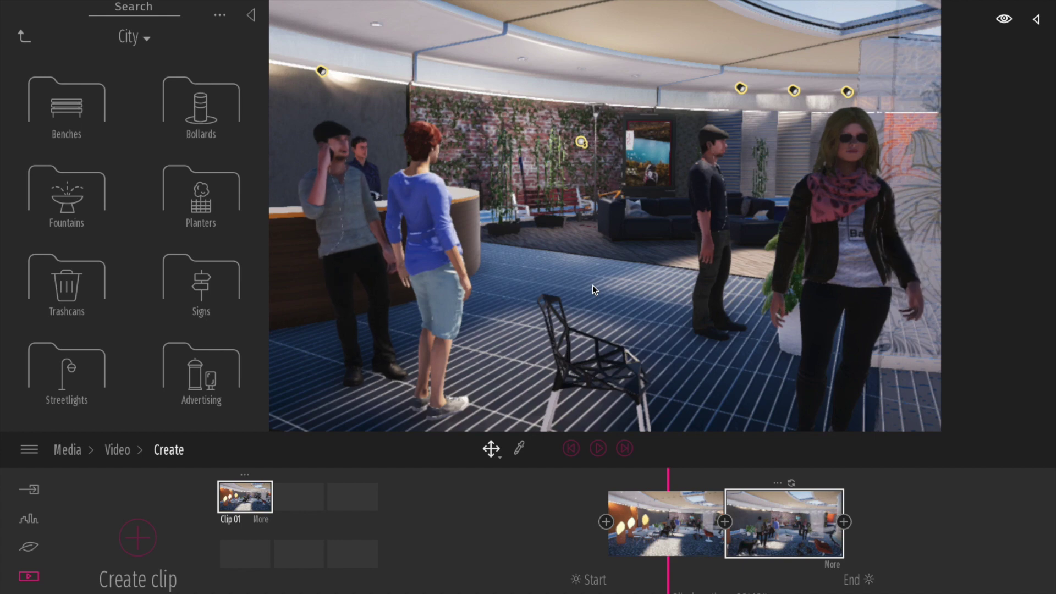
left_click(844, 521)
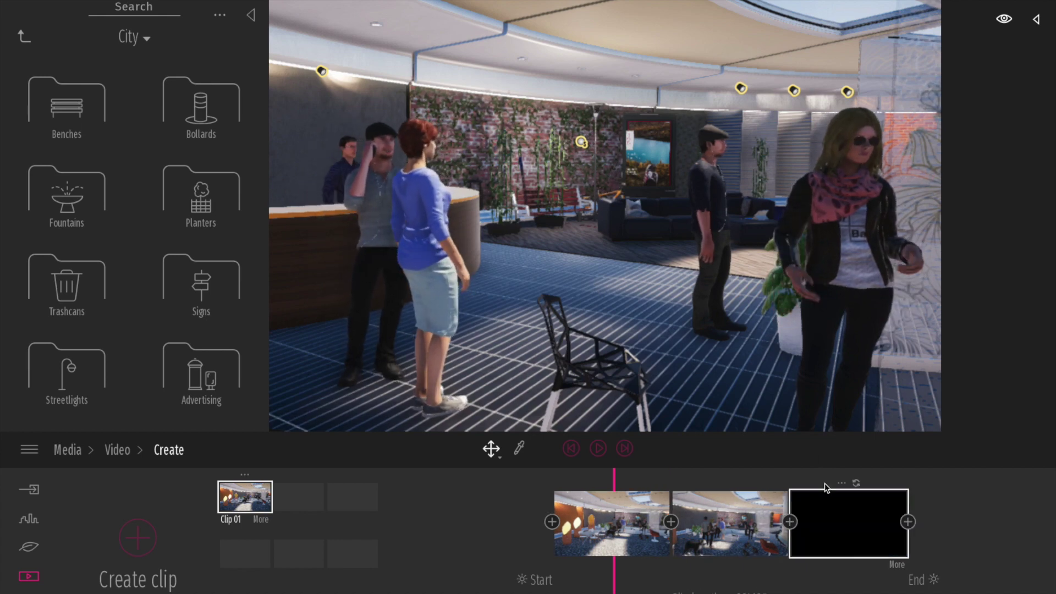
Add a fourth keyframe to the clip, framing the dark corner sofa and the wall screen in the lounge area
mouse_move(652, 300)
middle_mouse_down()
mouse_move(650, 260)
mouse_move(645, 286)
middle_mouse_up()
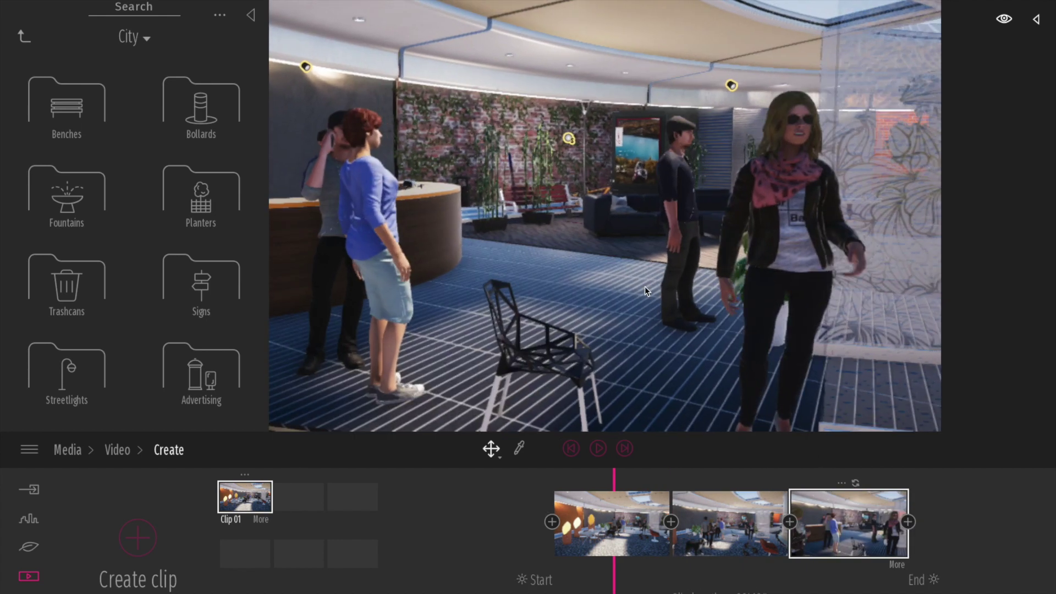
scroll(644, 286, "up", 4)
scroll(737, 252, "up", 3)
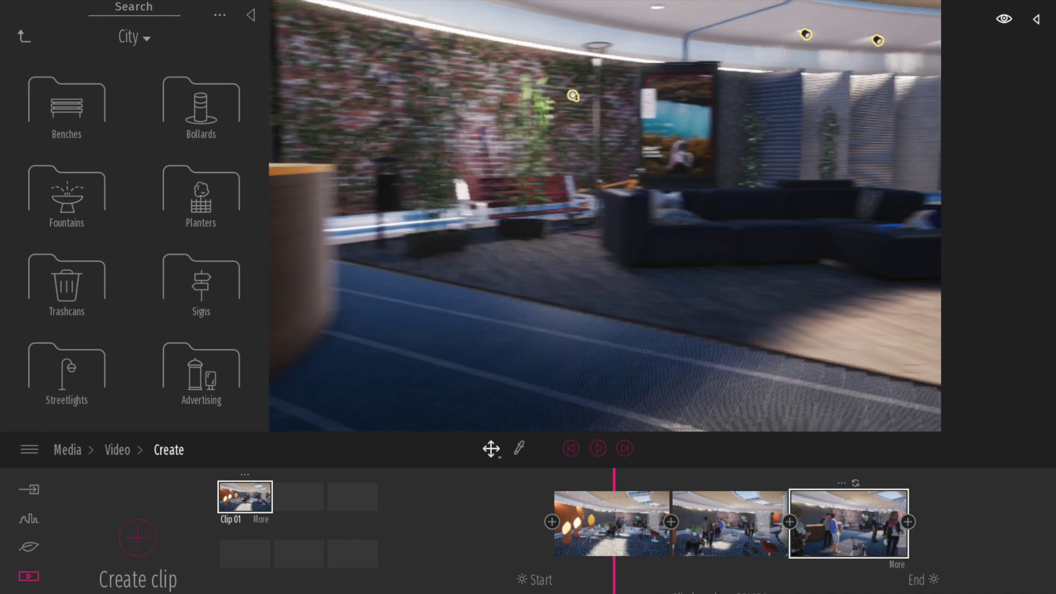
middle_click_drag(738, 252, 495, 255)
right_click_drag(644, 320, 583, 317)
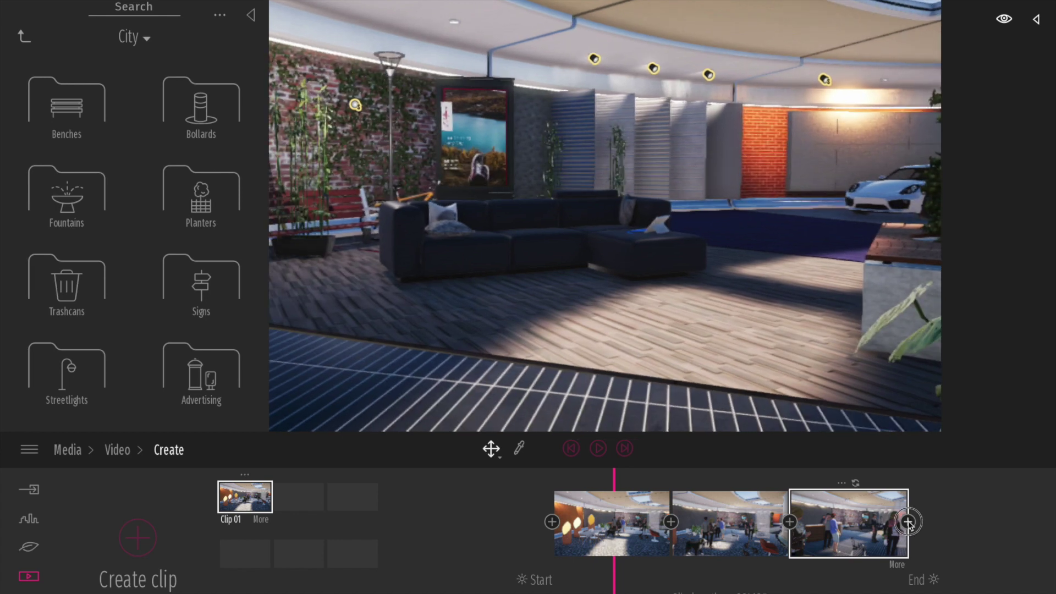
left_click(909, 523)
Add a fifth keyframe looking back from the lounge at the reception desk and lobby, and play the clip
scroll(636, 275, "up", 3)
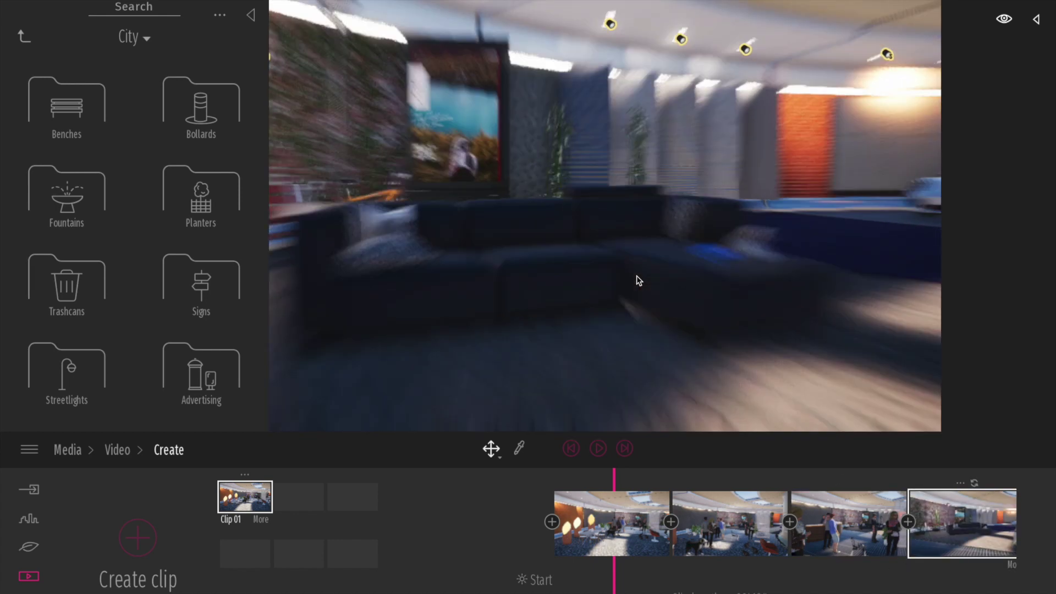
scroll(636, 276, "up", 3)
right_click_drag(628, 257, 911, 222)
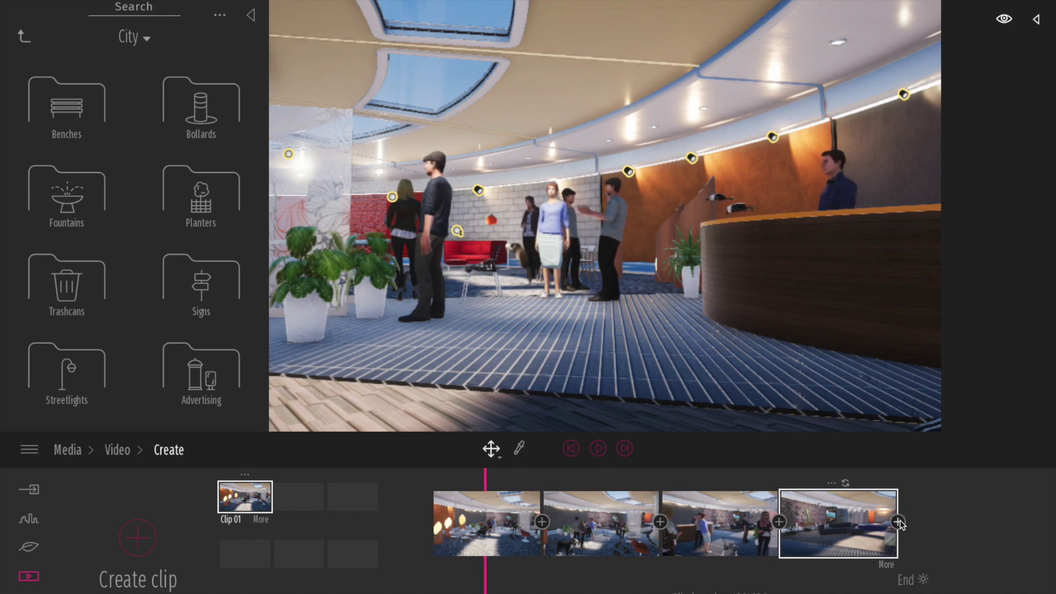
left_click(899, 522)
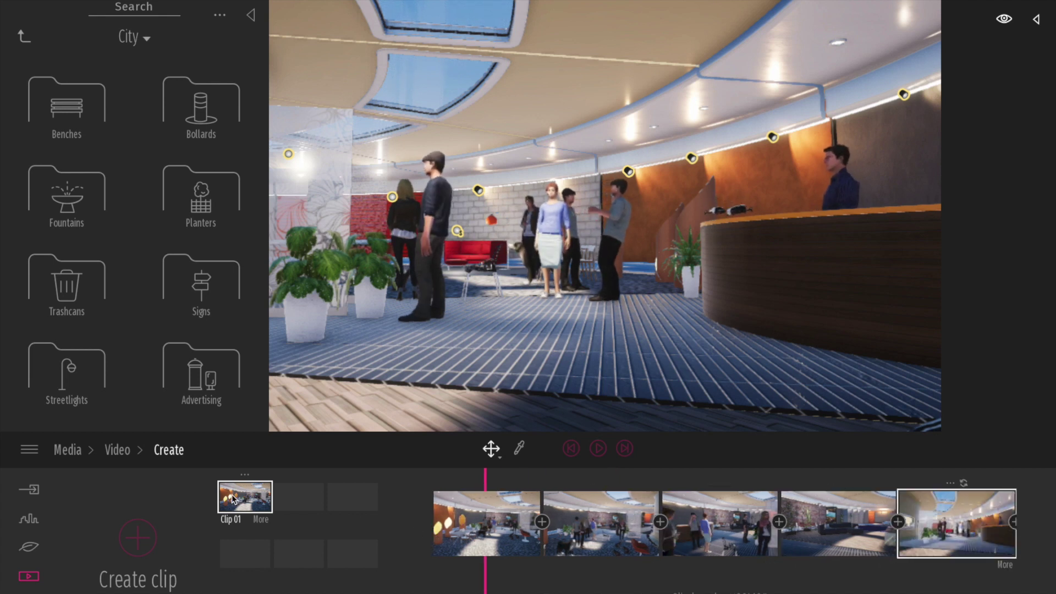
left_click(599, 449)
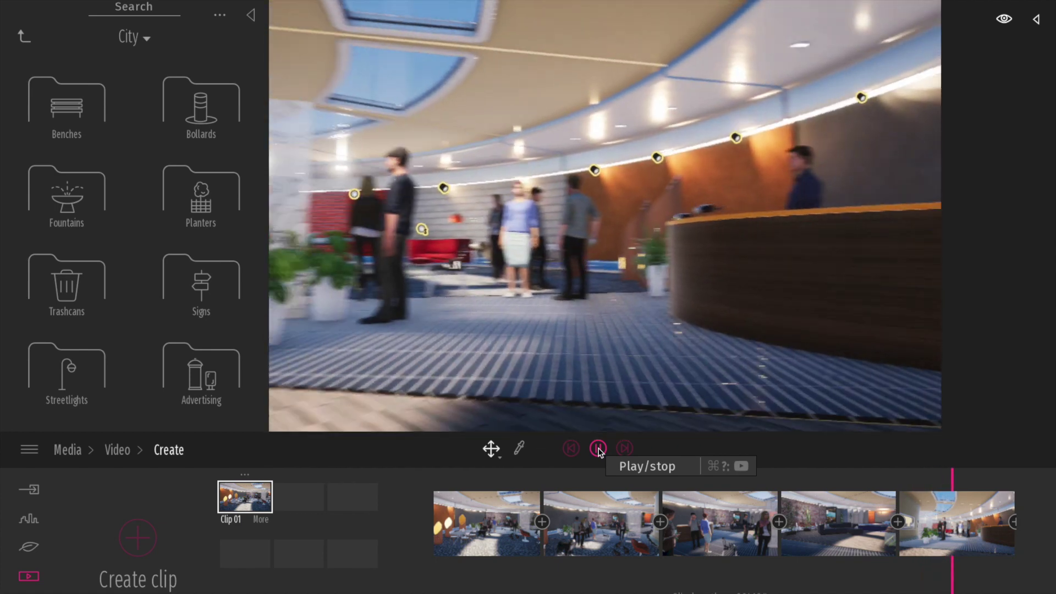
left_click(599, 449)
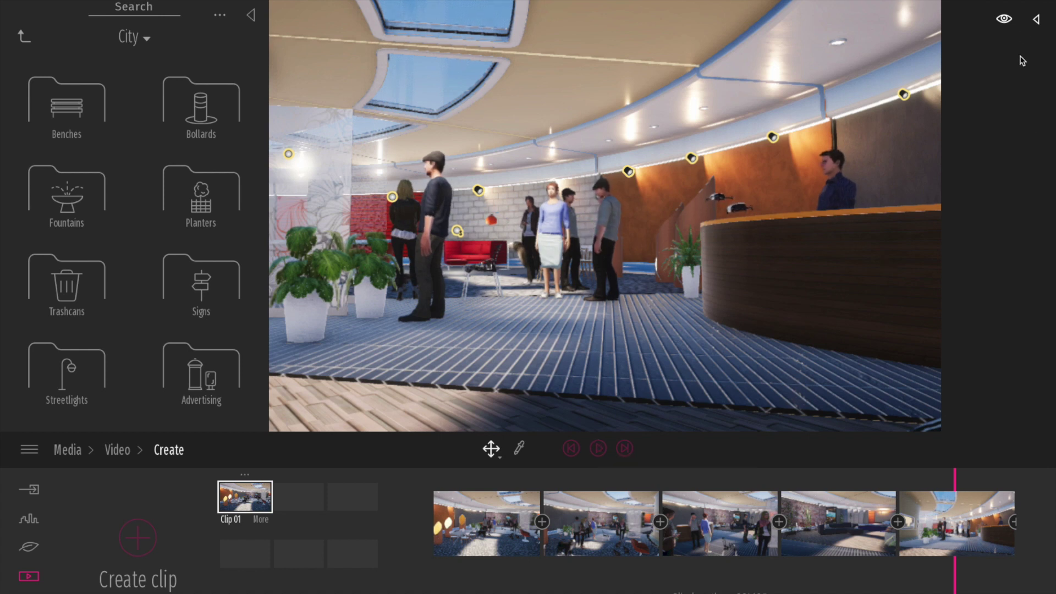
Check the scene's performance statistics while moving the camera
left_click(1038, 20)
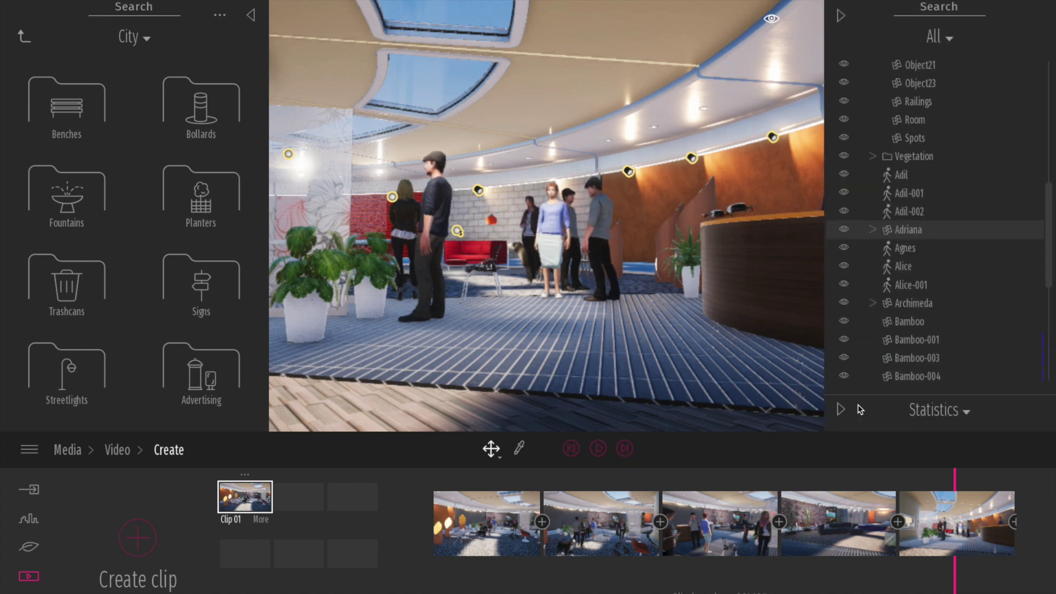
left_click(840, 410)
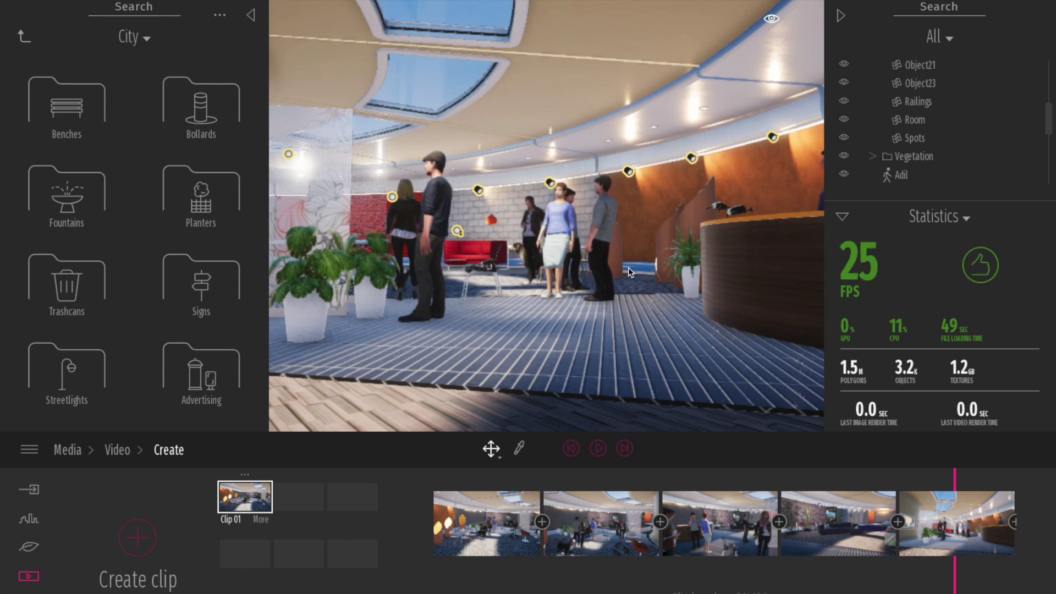
middle_click_drag(628, 268, 648, 302)
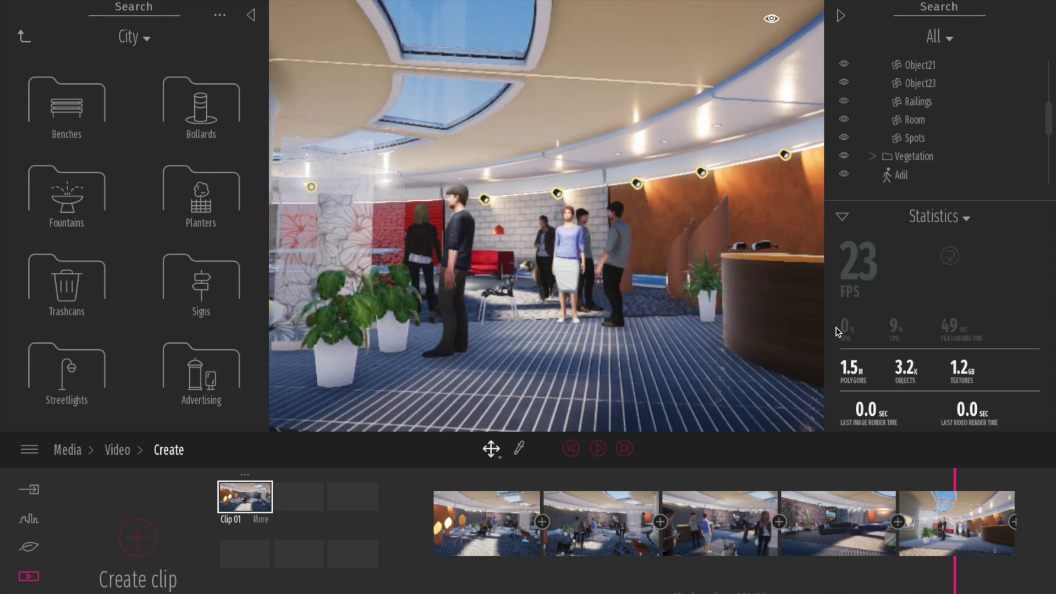
left_click(841, 16)
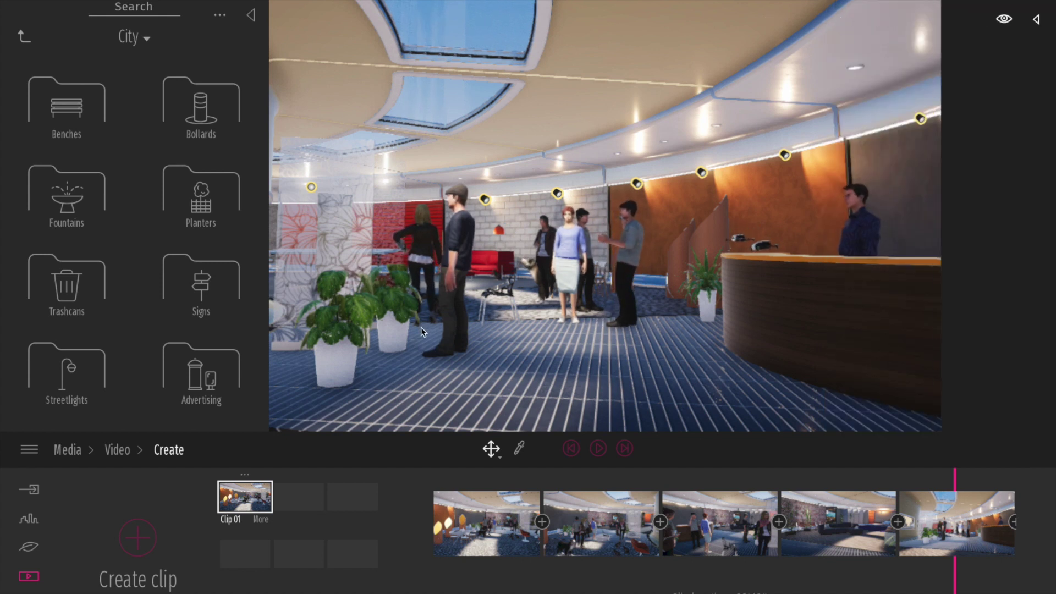
Set the overall render quality in the preferences to Ultra
left_click(29, 450)
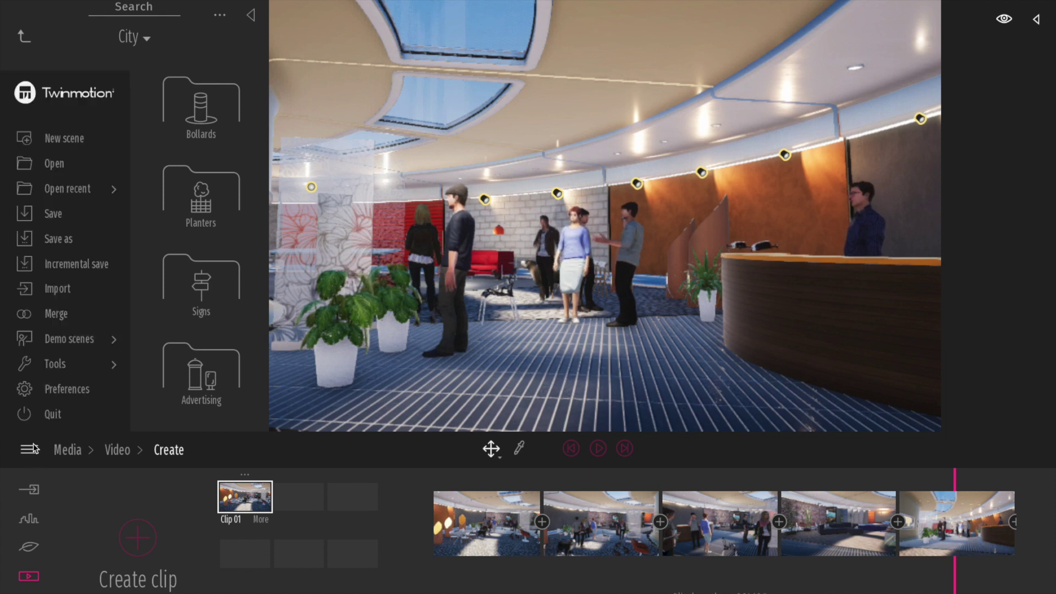
left_click(51, 388)
left_click(507, 174)
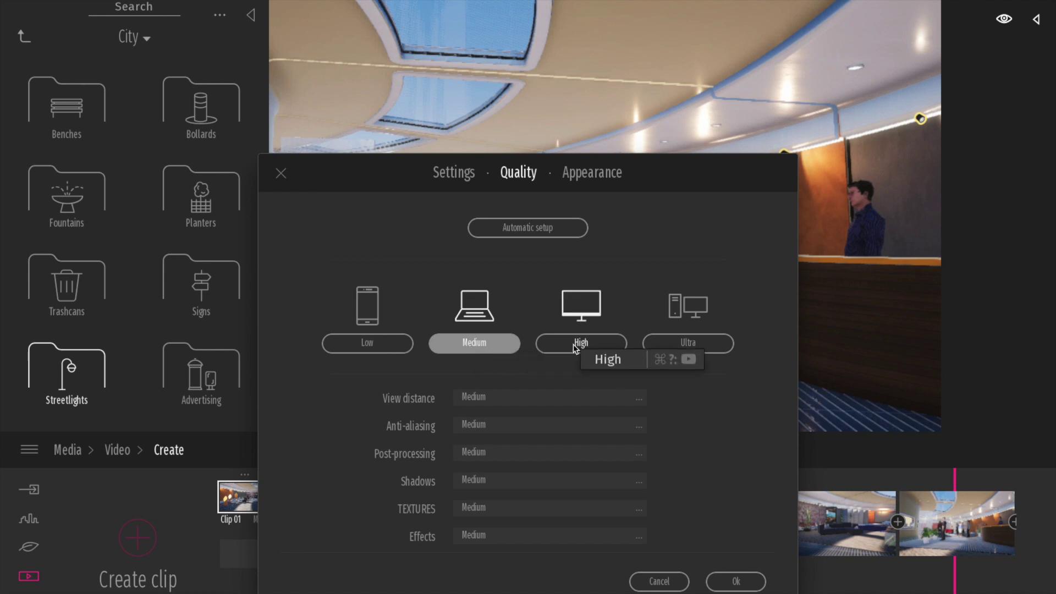
left_click(687, 343)
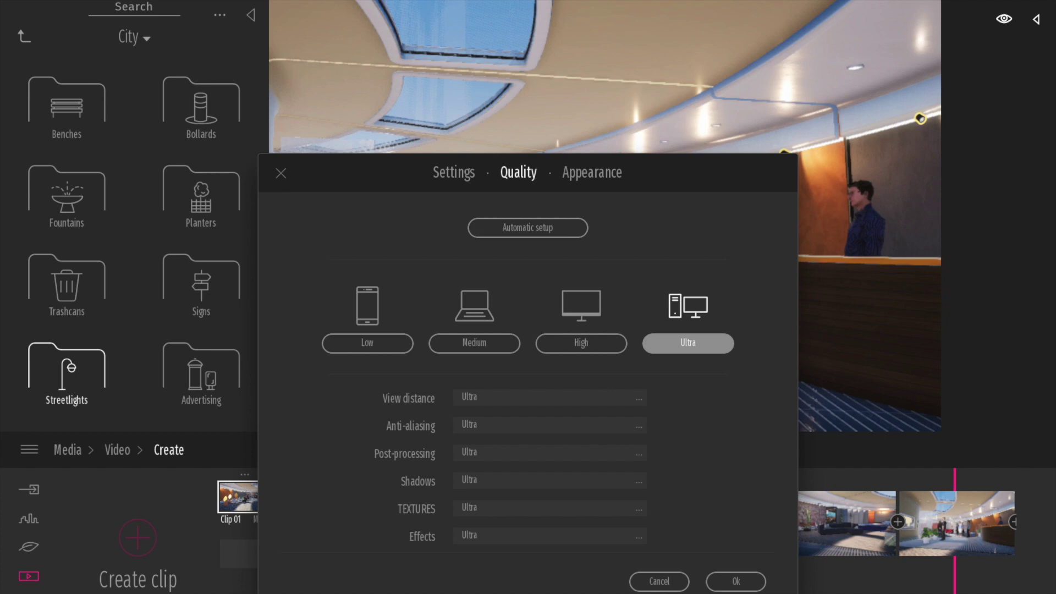
left_click(752, 582)
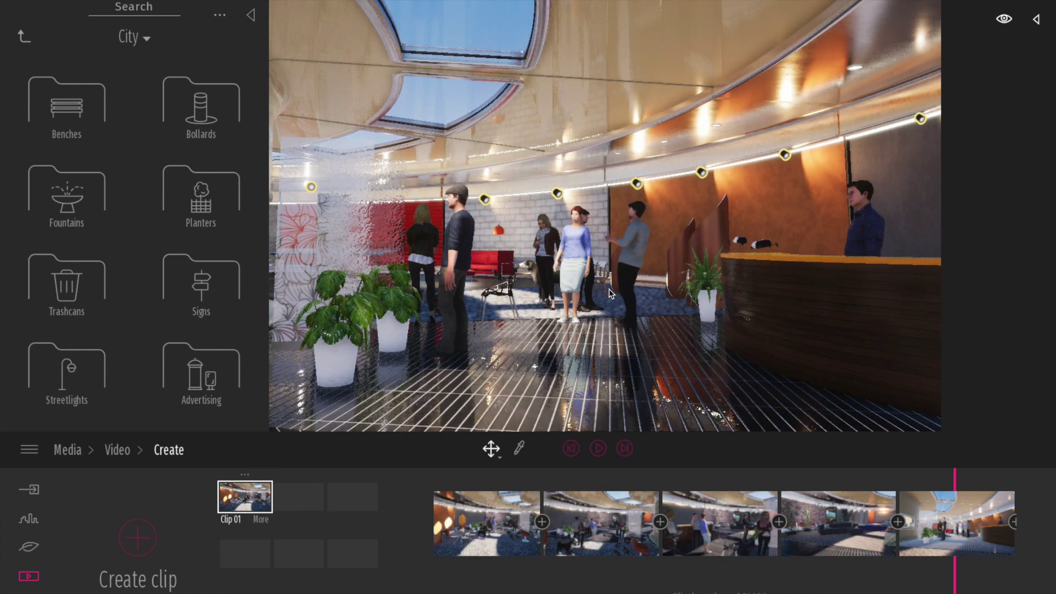
Play the clip from its first keyframe to review it at the current quality
middle_click_drag(605, 247, 530, 264)
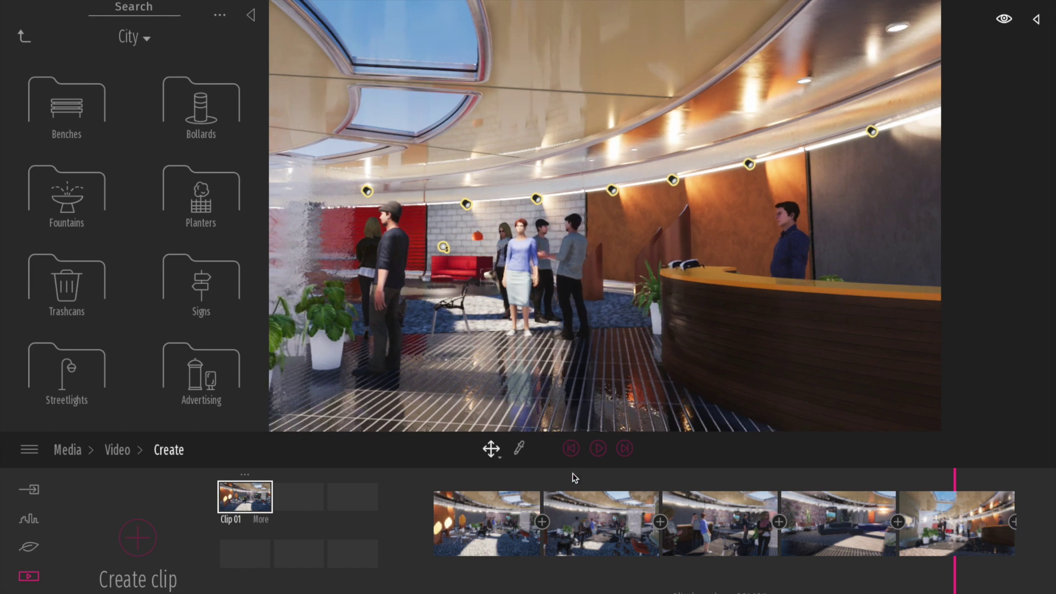
left_click(498, 513)
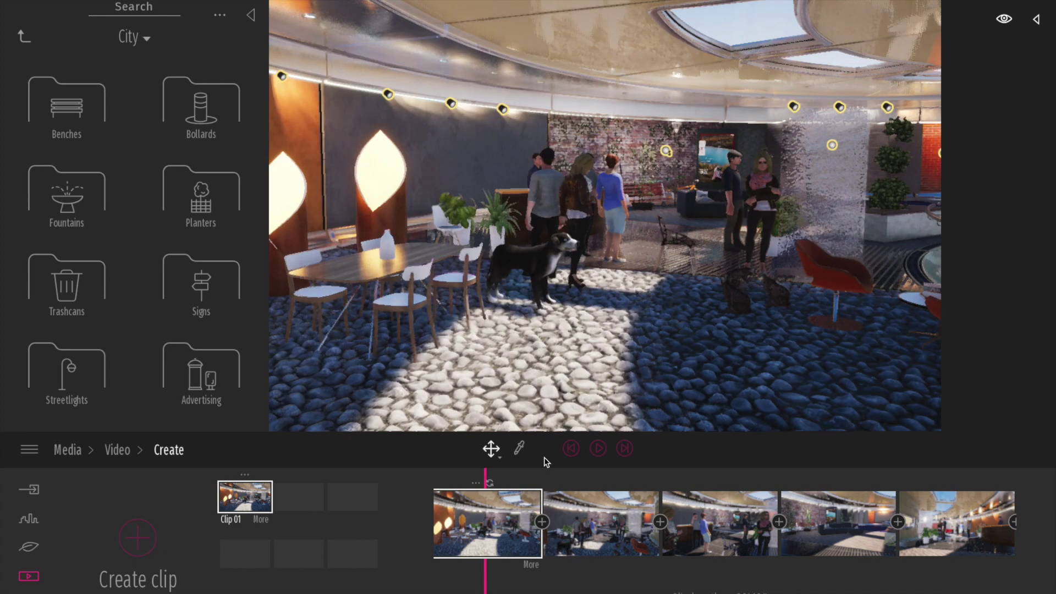
left_click(598, 449)
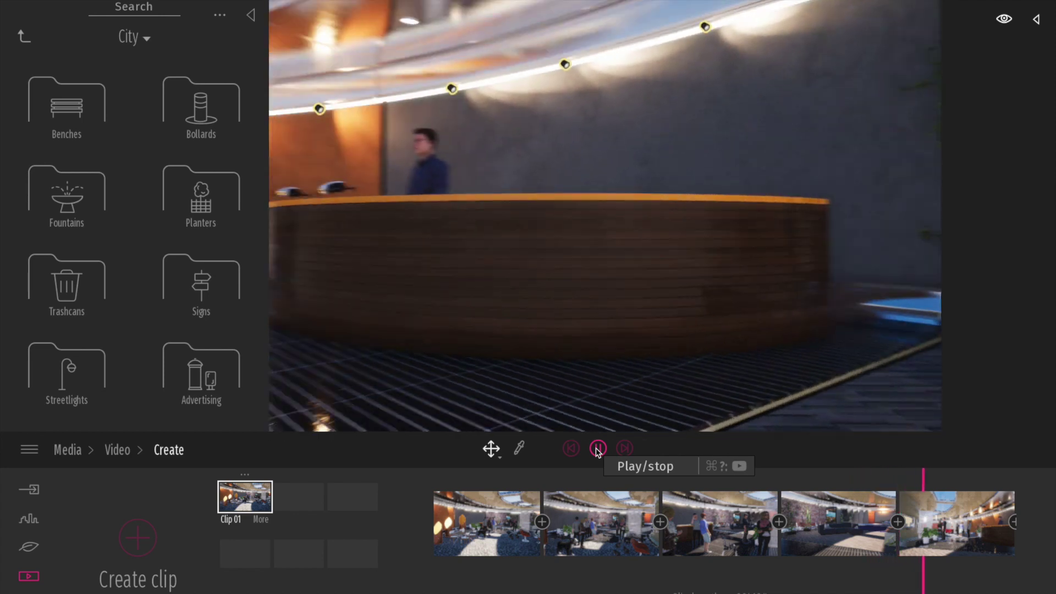
left_click(598, 448)
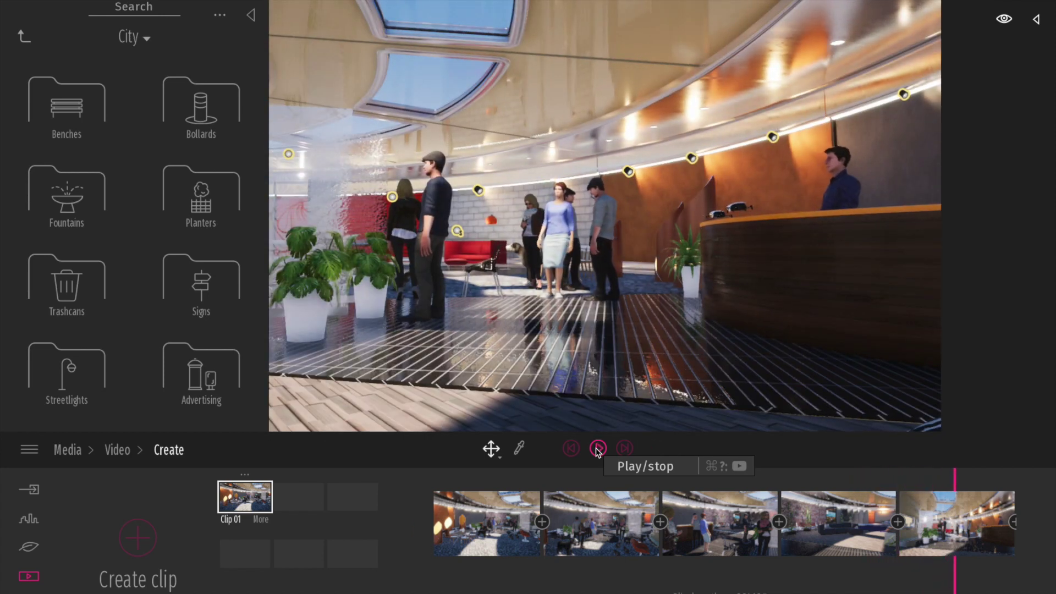
Check the performance statistics and set the overall render quality to High through the quality setup
left_click(1038, 20)
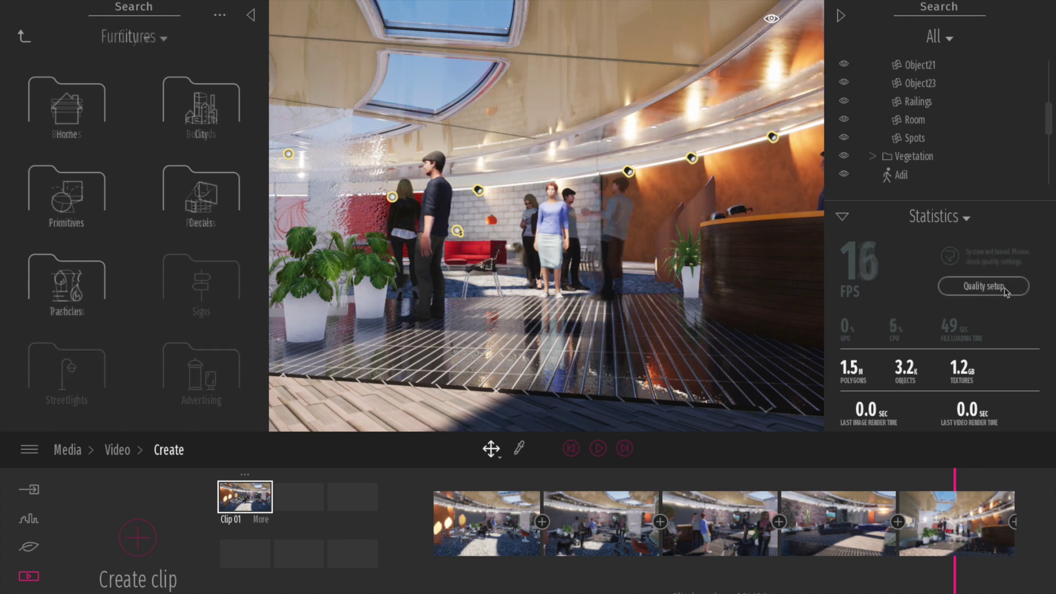
left_click(984, 286)
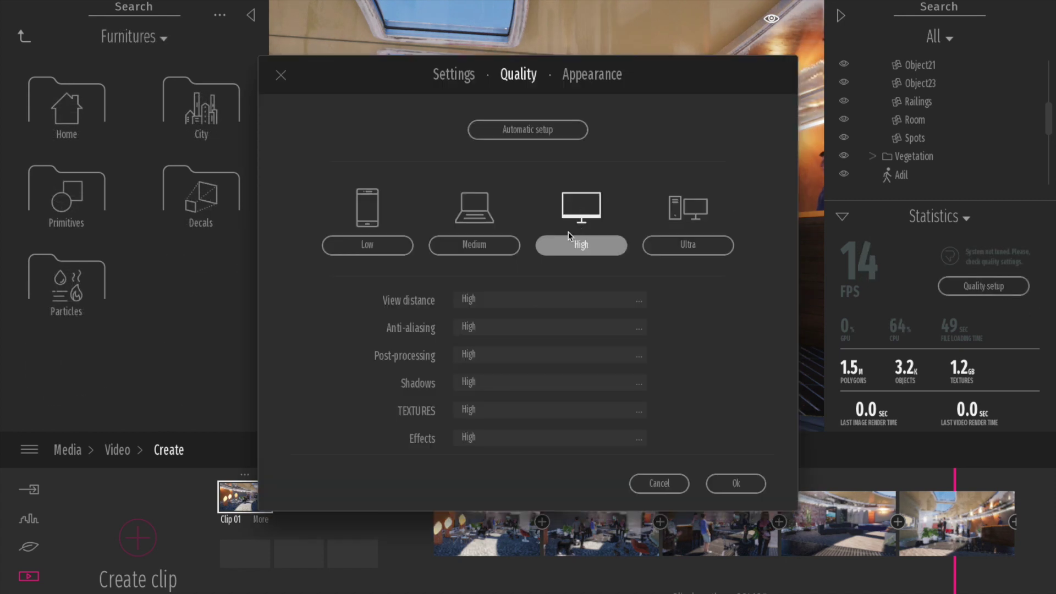
left_click(732, 488)
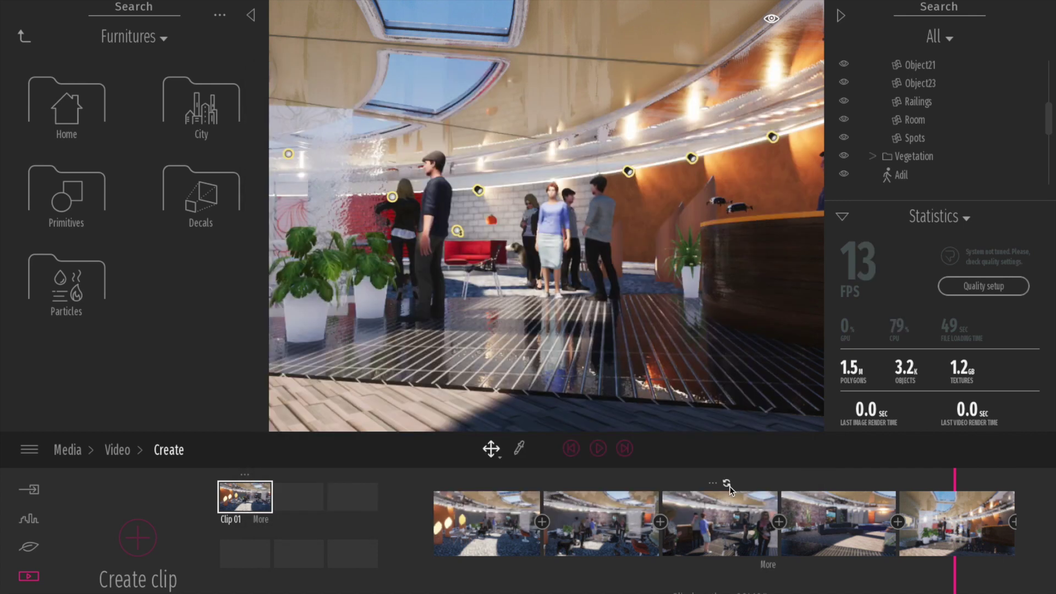
left_click(840, 15)
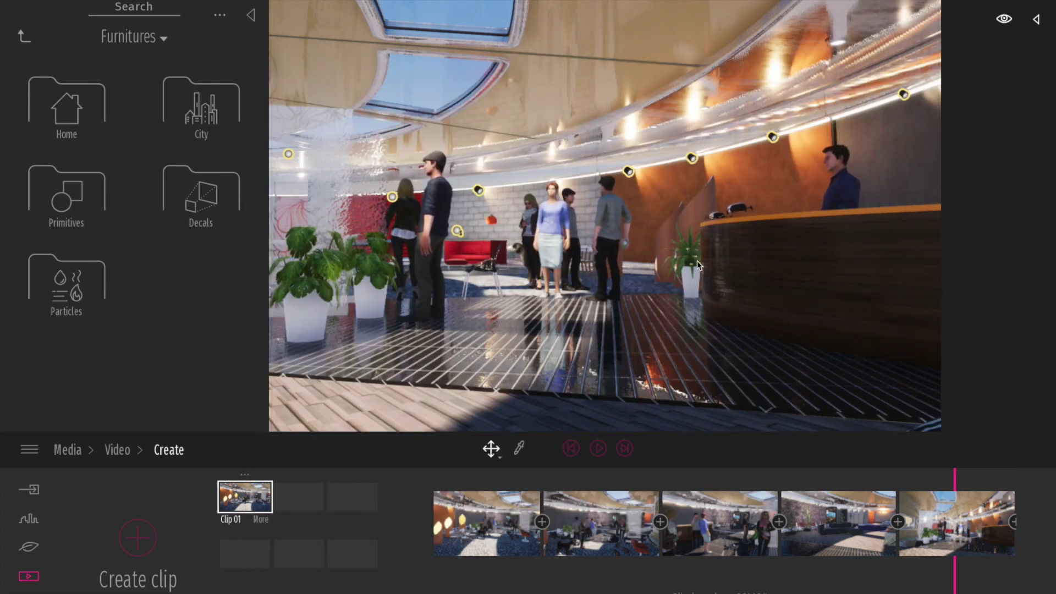
Reframe the view toward the lobby entrance and set the scene's day time to 11:09
right_click_drag(606, 259, 531, 275)
left_click(606, 259)
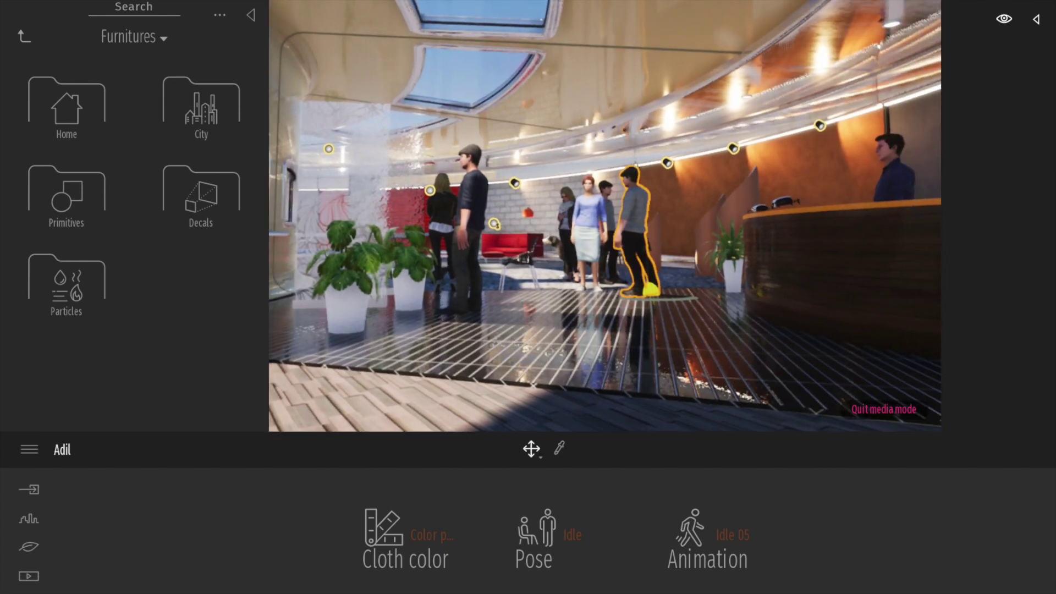
middle_click_drag(601, 250, 623, 270)
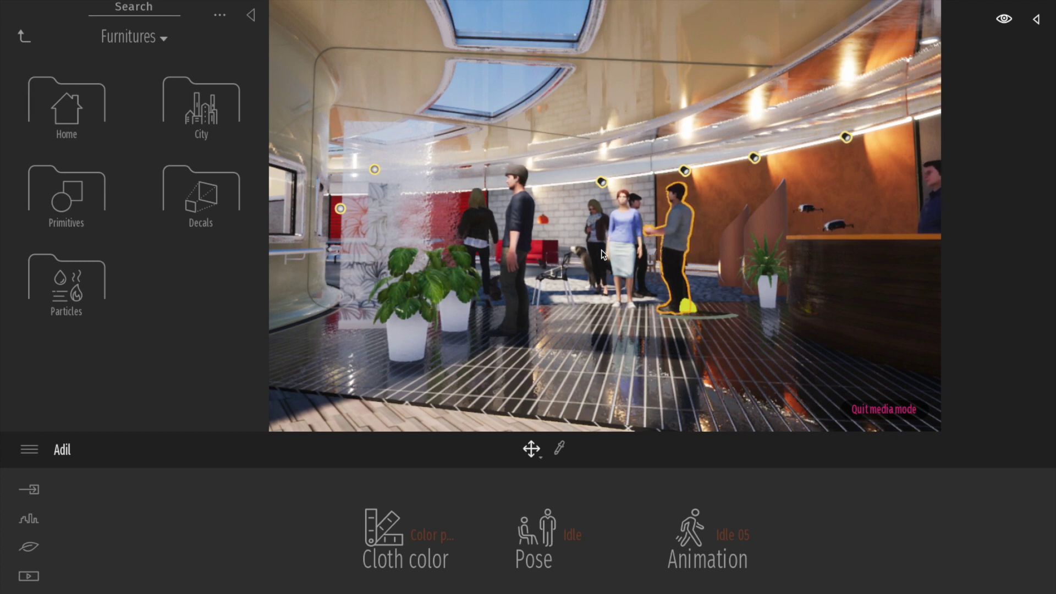
right_click_drag(573, 250, 653, 264)
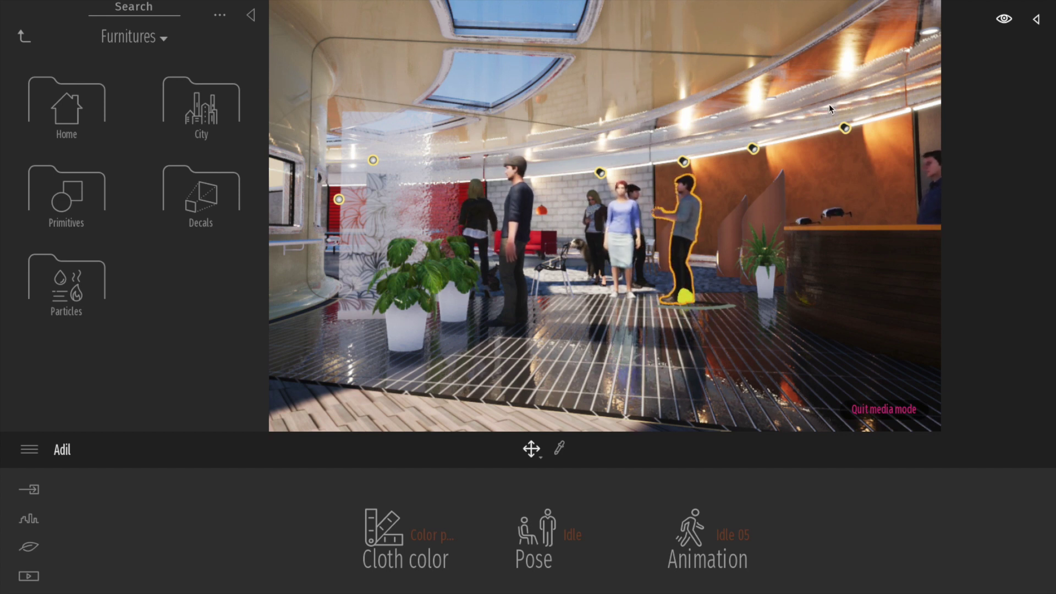
left_click(1004, 20)
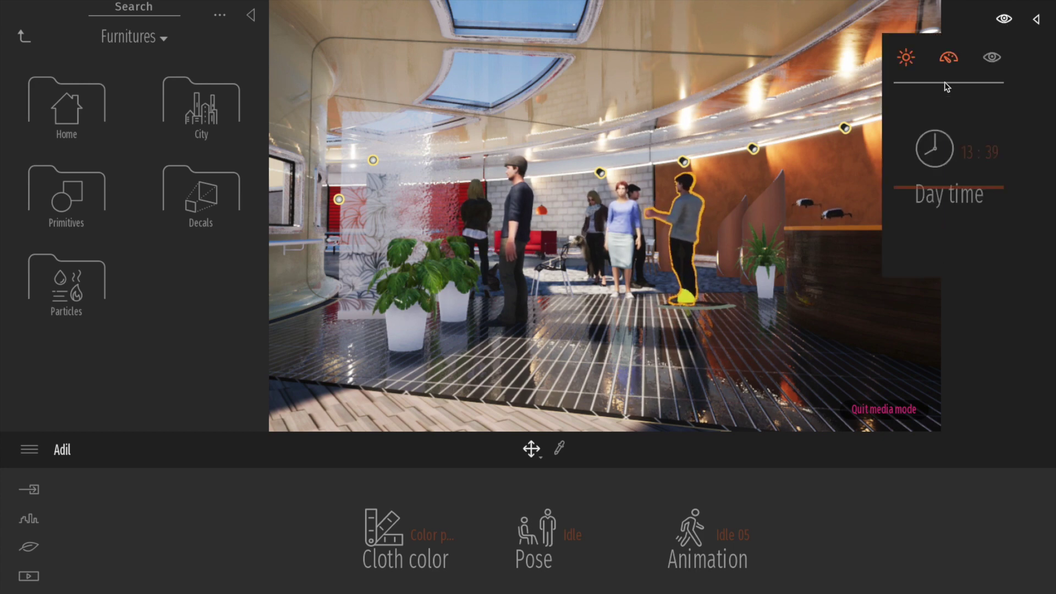
left_click_drag(934, 151, 956, 160)
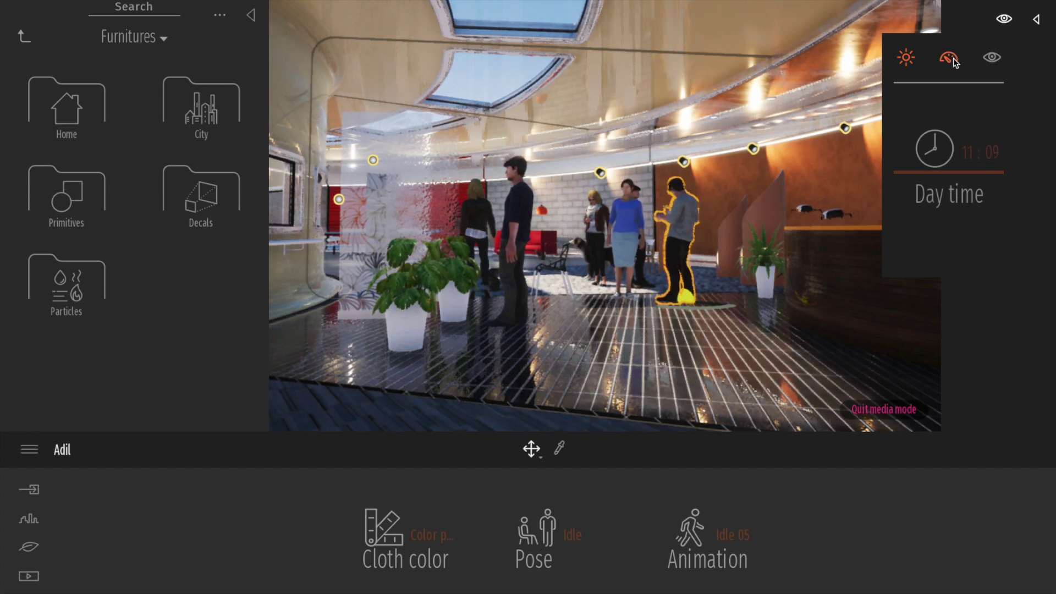
Launch BIMmotion mode and look around the lobby entrance and reception area
left_click(992, 60)
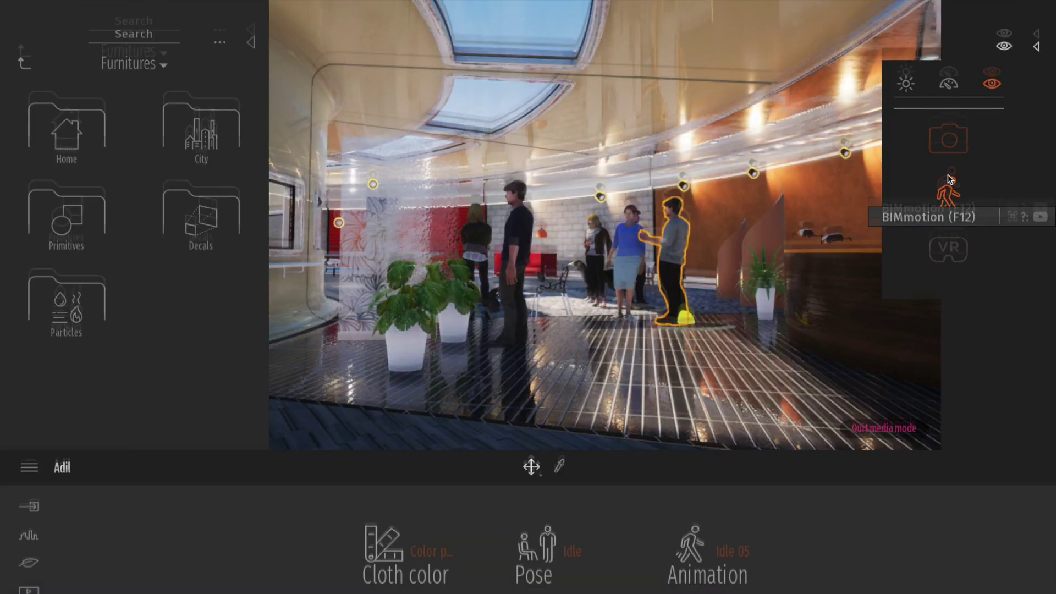
left_click(948, 174)
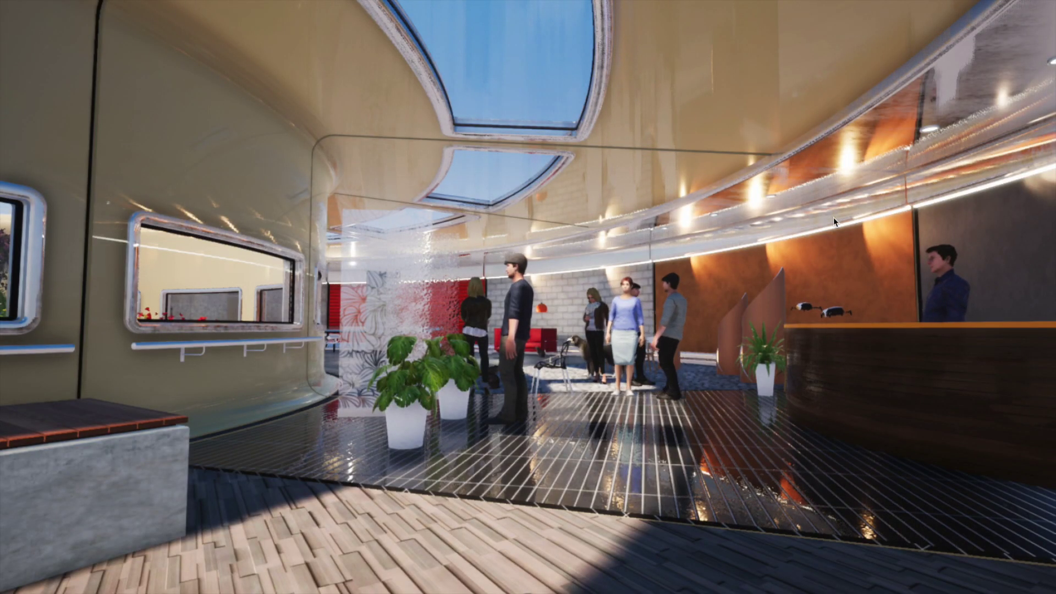
middle_click_drag(500, 337, 615, 318)
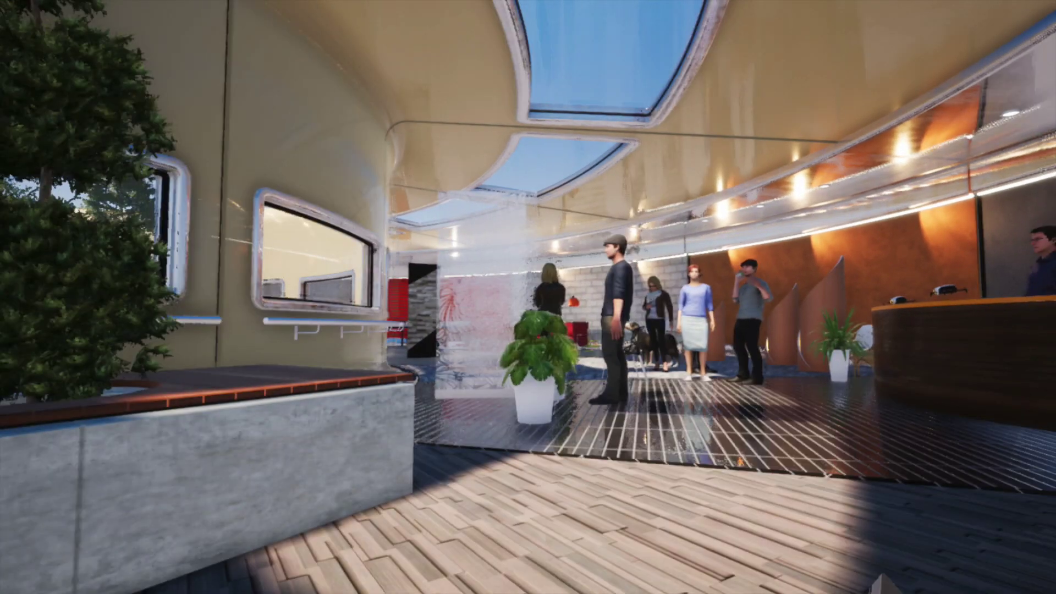
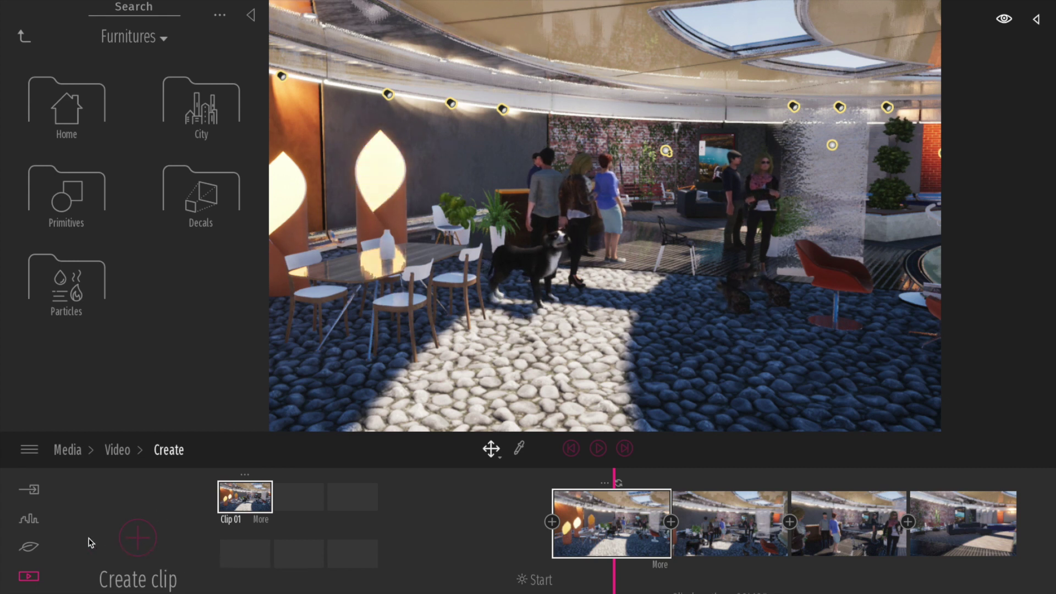
Recall the Image 04 courtyard garden view and create a second video clip starting from it
left_click(68, 449)
left_click(346, 543)
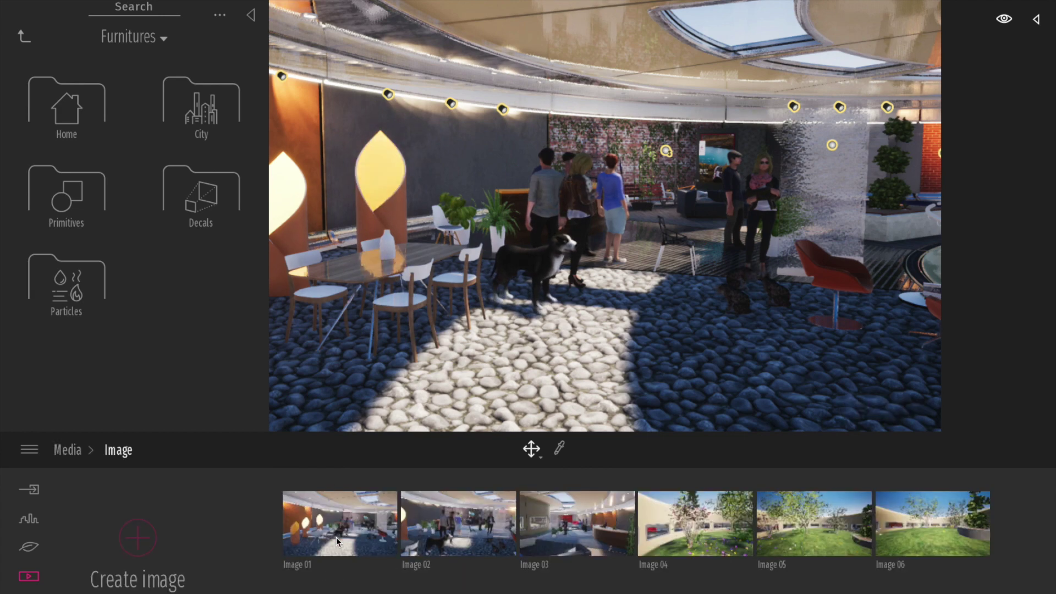
left_click(696, 542)
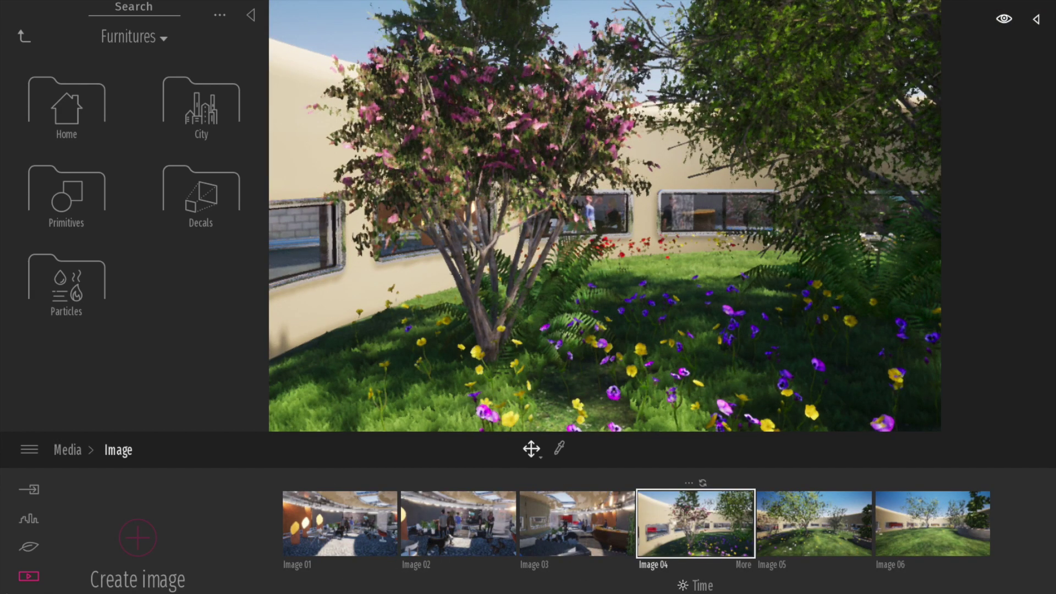
left_click(35, 579)
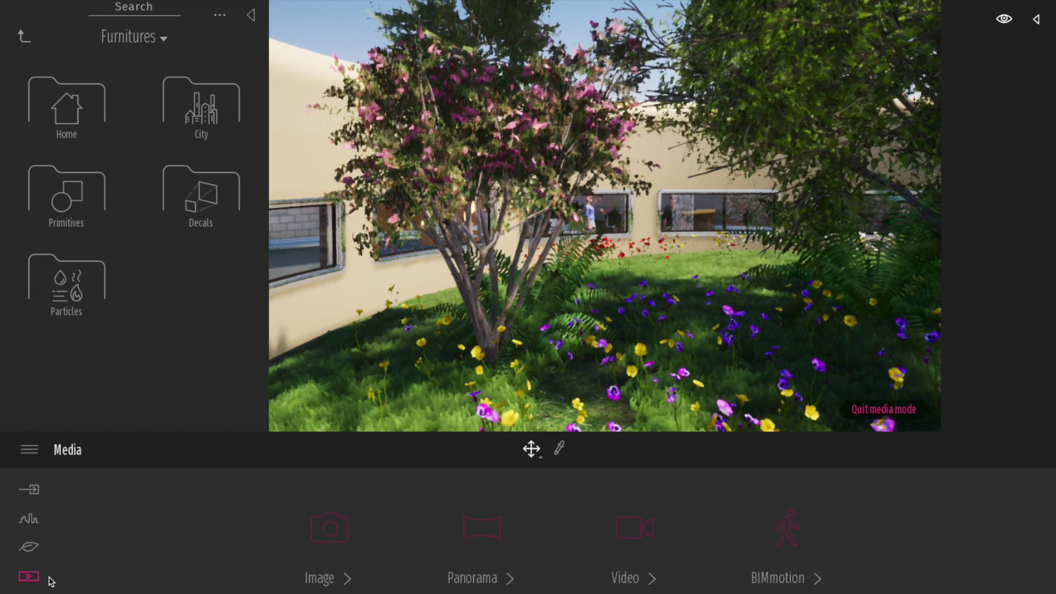
left_click(641, 547)
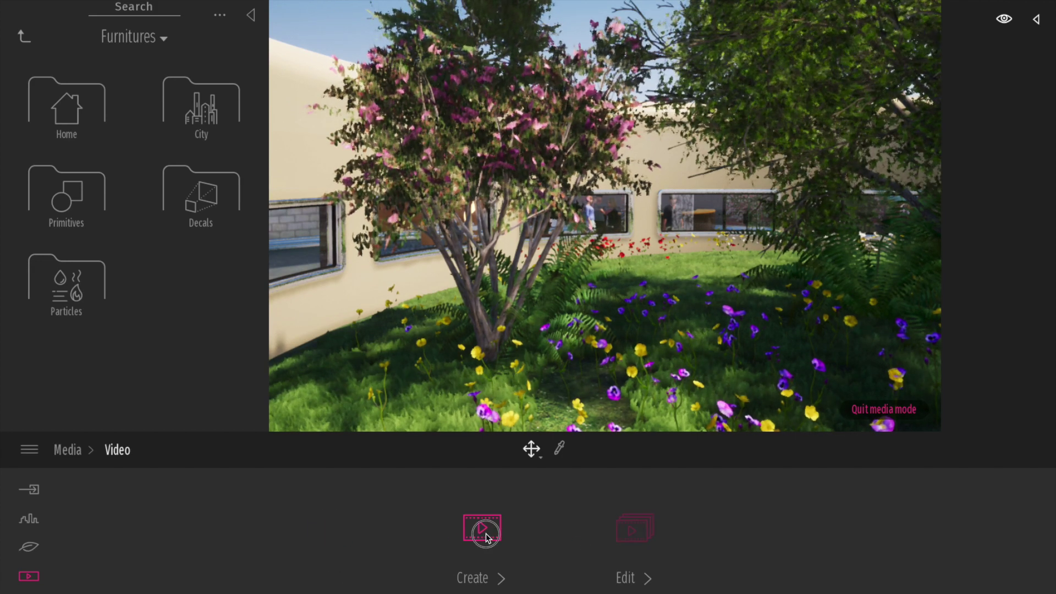
left_click(483, 533)
left_click(142, 539)
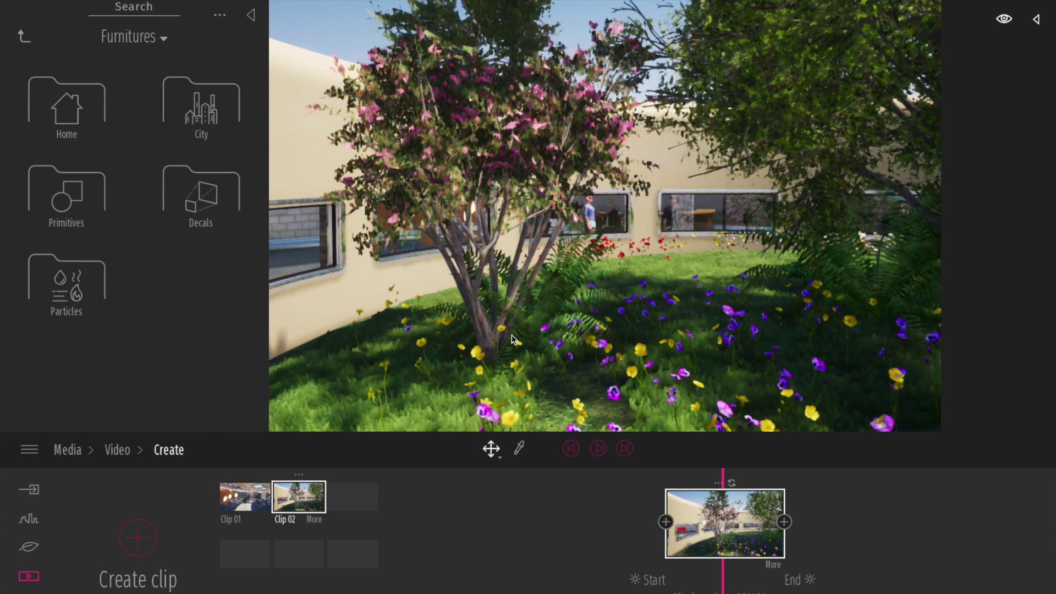
Add two more keyframes to Clip 02 with the camera turned to other parts of the courtyard garden, and play the clip
right_click_drag(568, 322, 660, 321)
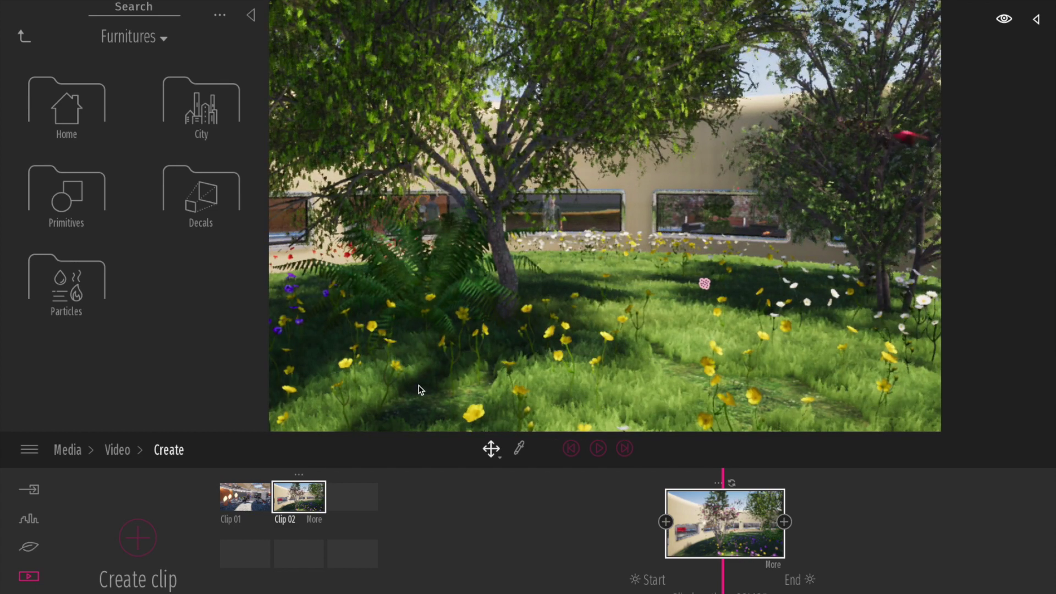
left_click(784, 522)
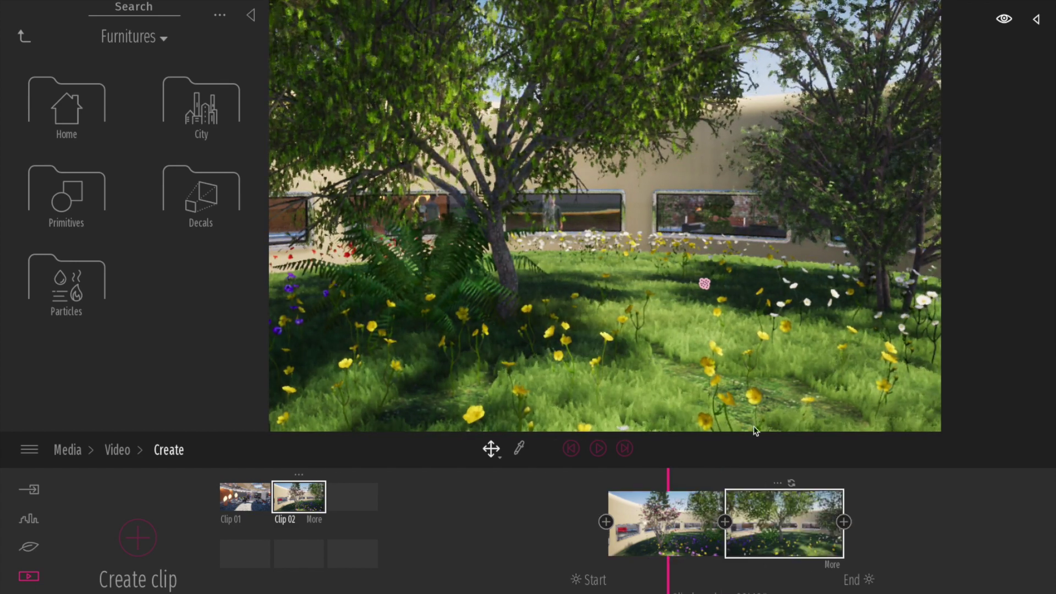
right_click_drag(681, 342, 673, 350)
right_click_drag(593, 355, 440, 325)
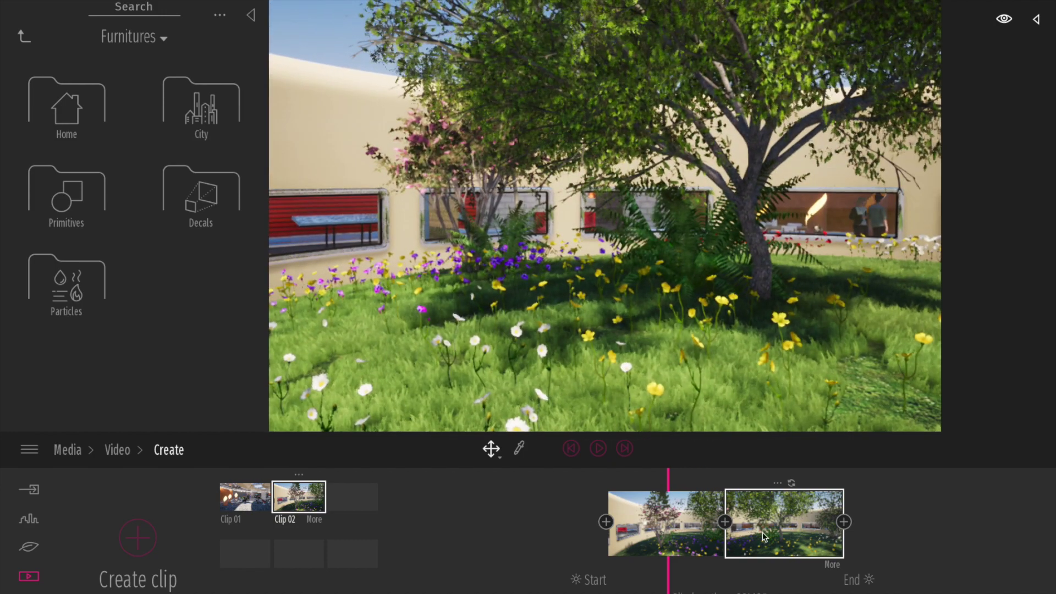
left_click(844, 523)
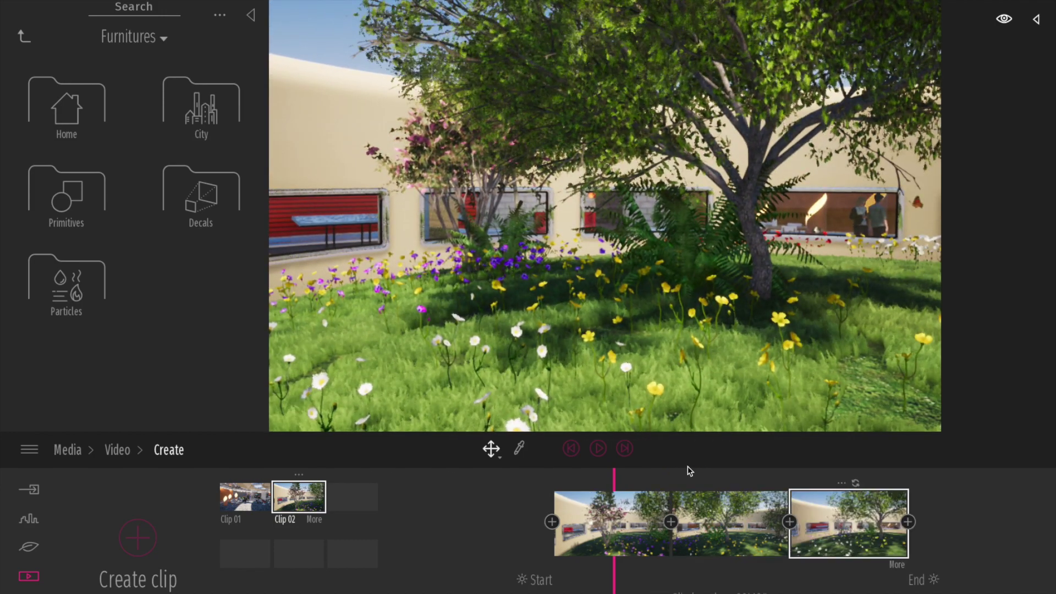
left_click(598, 449)
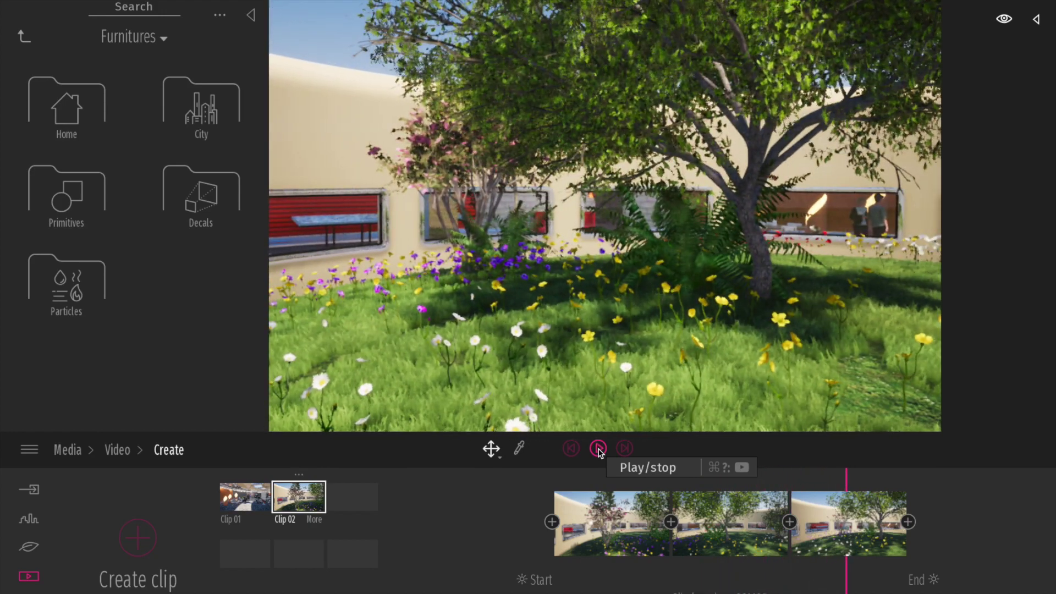
Set Clip 02's end time of day to 08:16
left_click(935, 580)
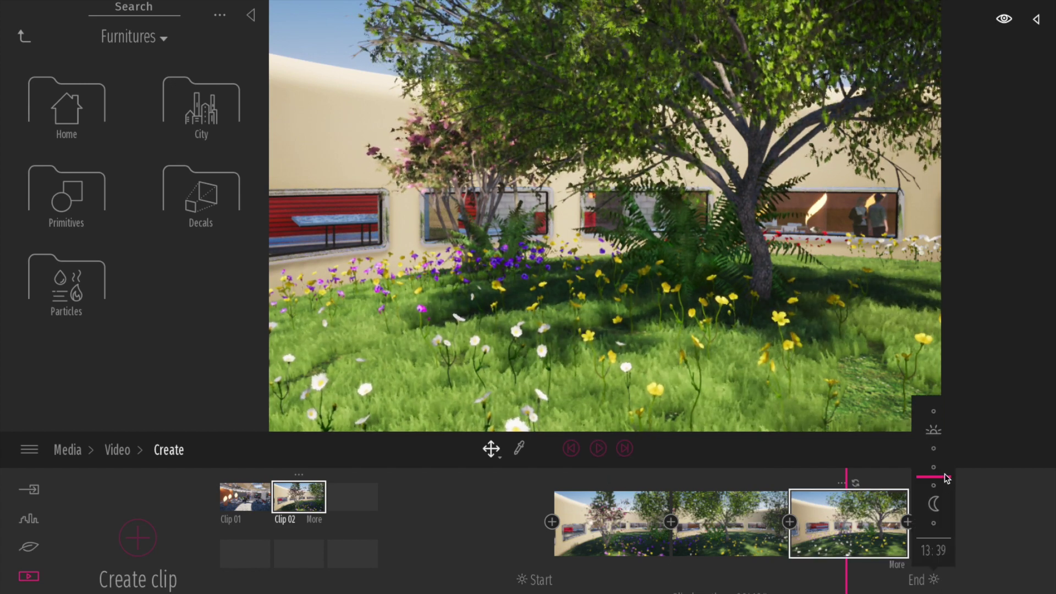
left_click_drag(943, 473, 945, 452)
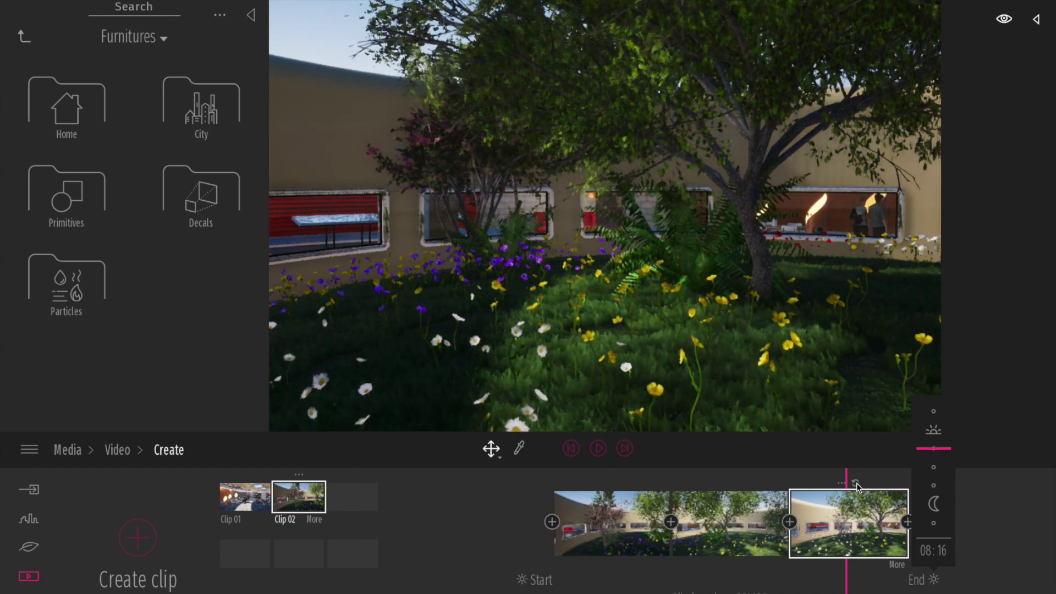
Set Clip 02's start time of day to 09:14 and play the clip to review the lighting
left_click(608, 517)
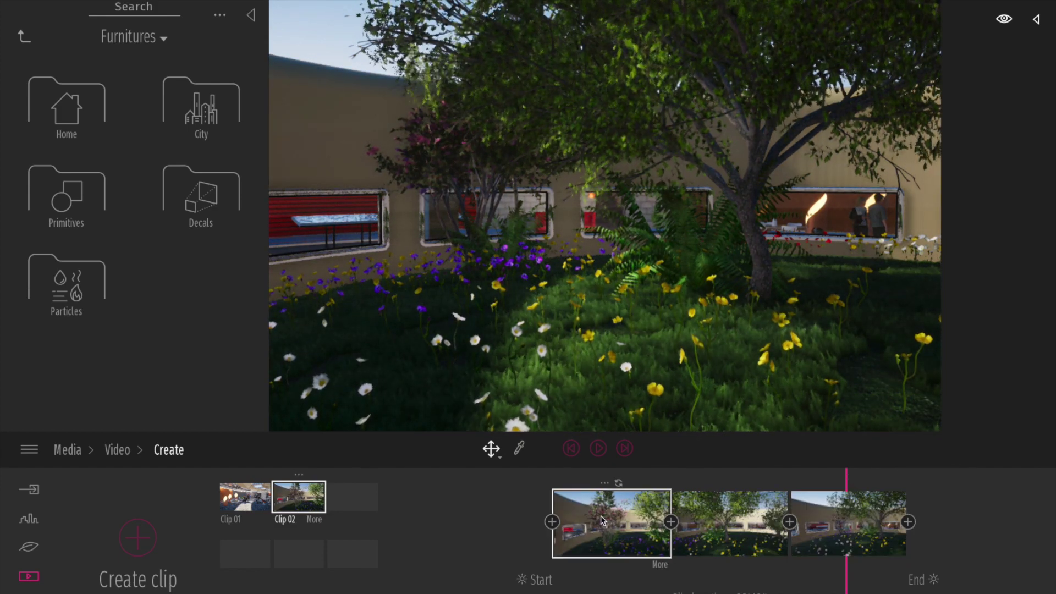
left_click(542, 583)
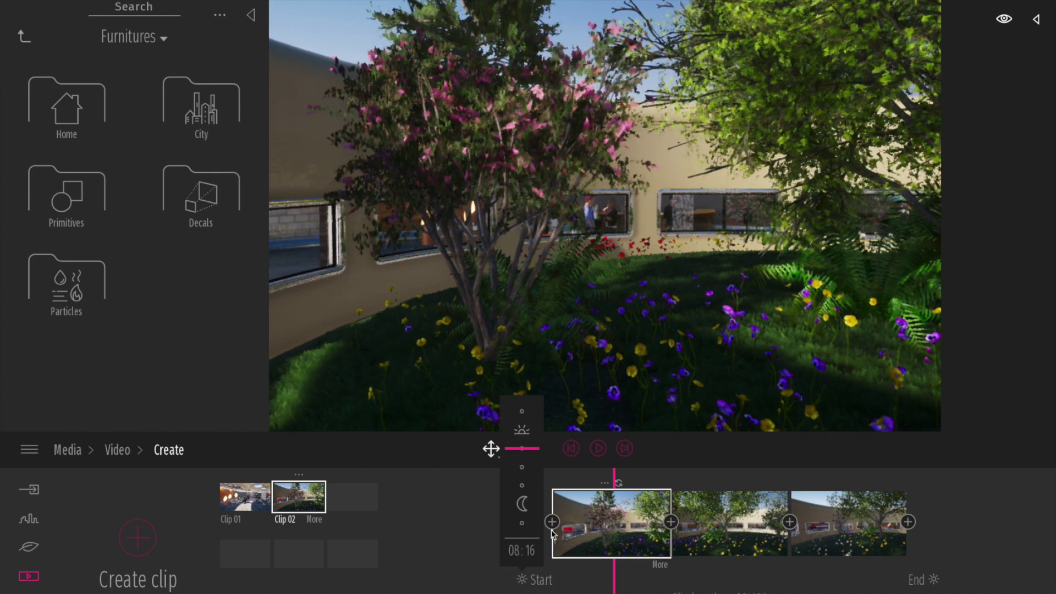
mouse_move(514, 457)
left_mouse_down()
mouse_move(523, 533)
mouse_move(532, 440)
mouse_move(534, 449)
left_mouse_up()
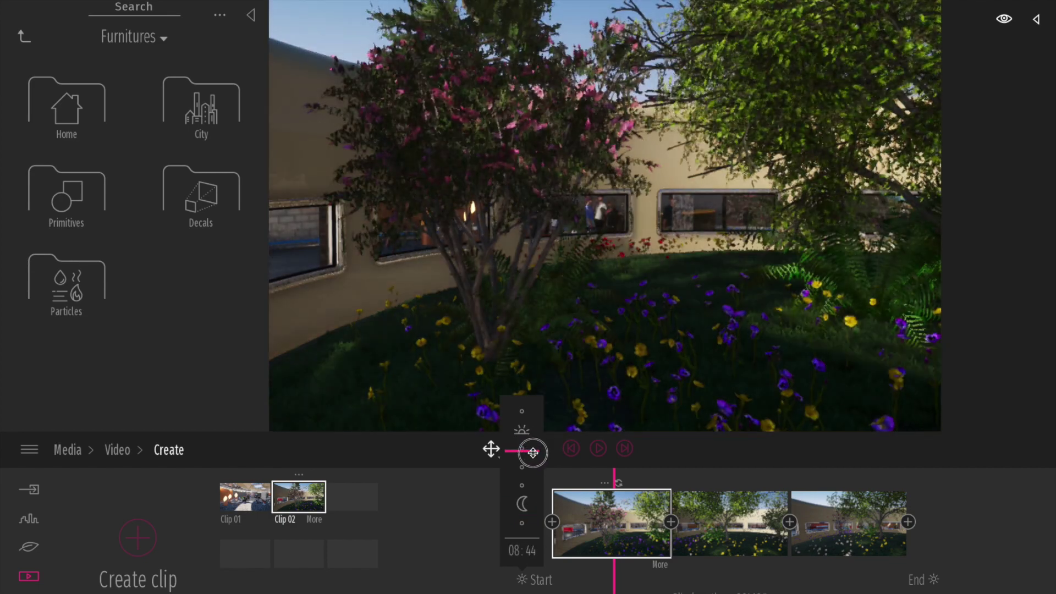
left_click_drag(533, 452, 533, 452)
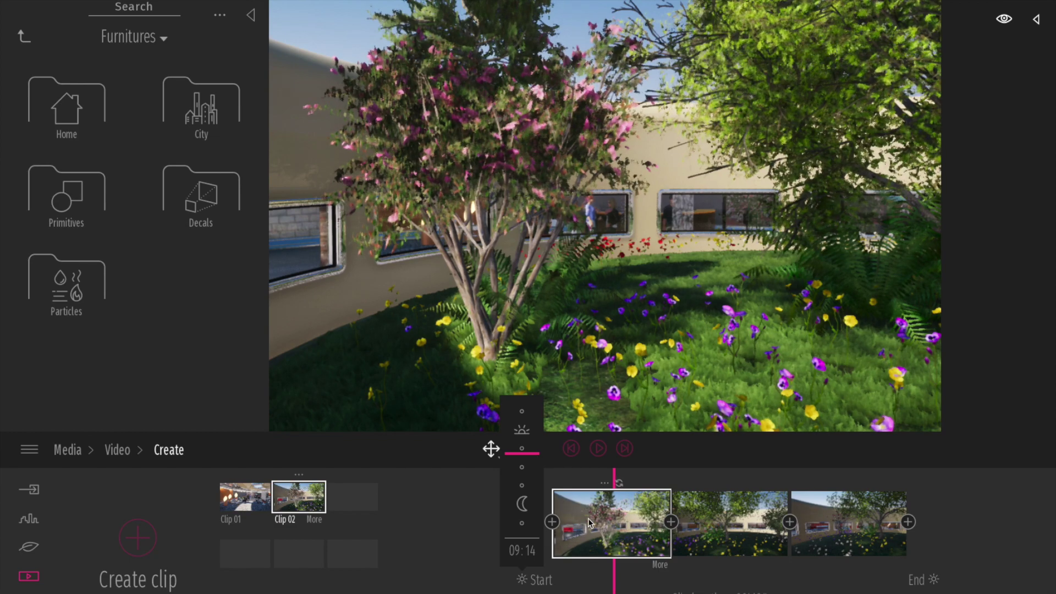
left_click(599, 448)
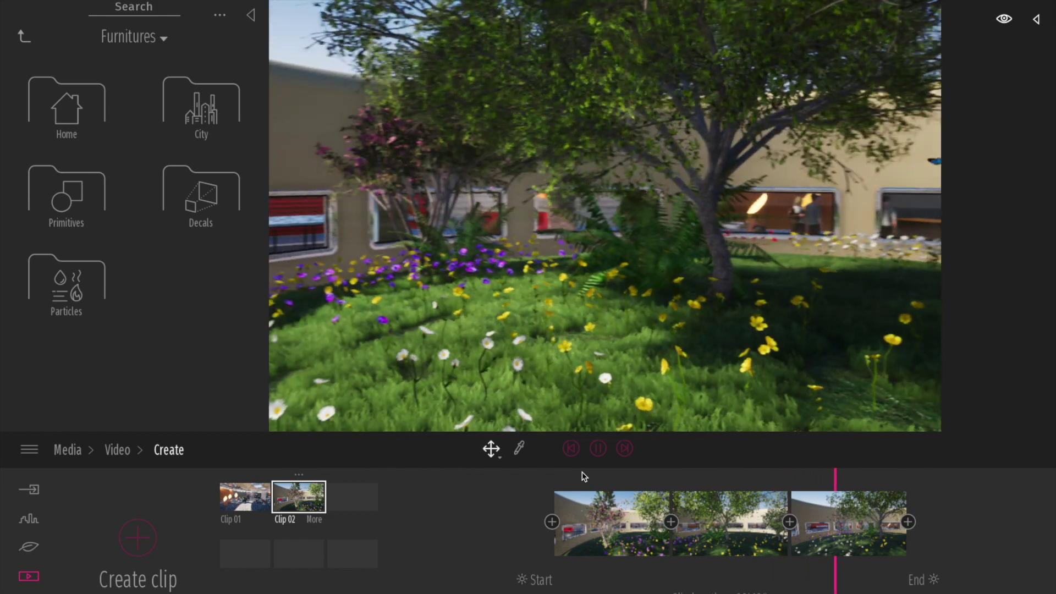
key("space")
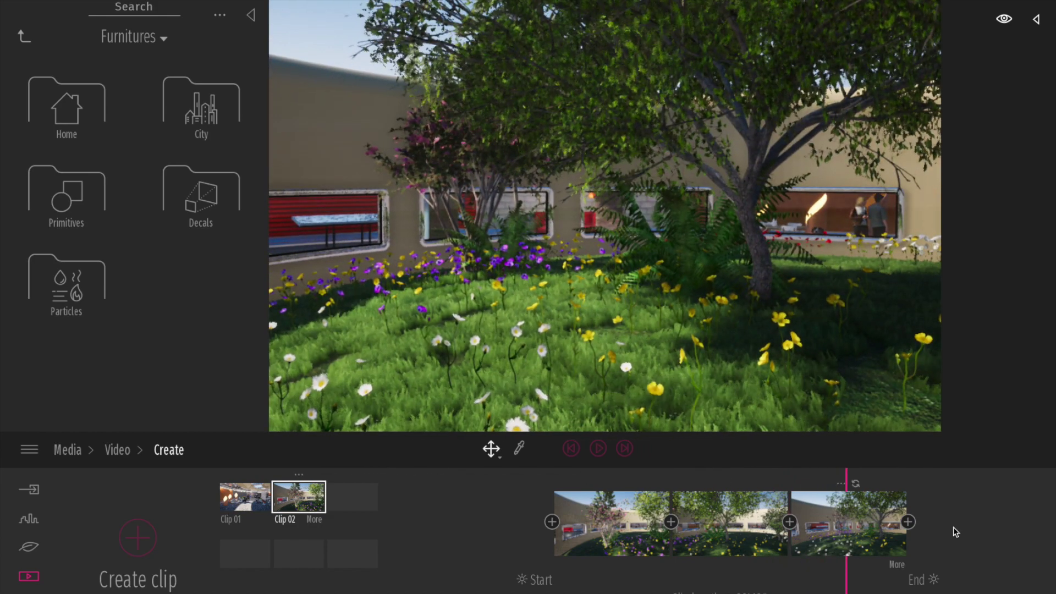
Shift only Clip 02's end time of day toward sunset and play the clip to review the lighting transition
left_click(934, 580)
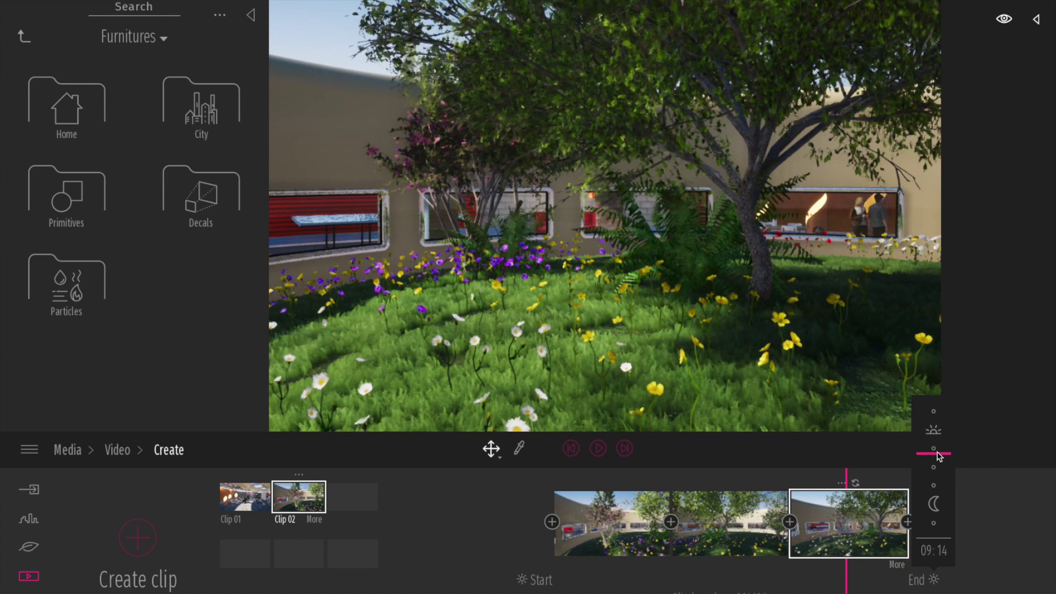
left_click_drag(937, 462, 941, 494)
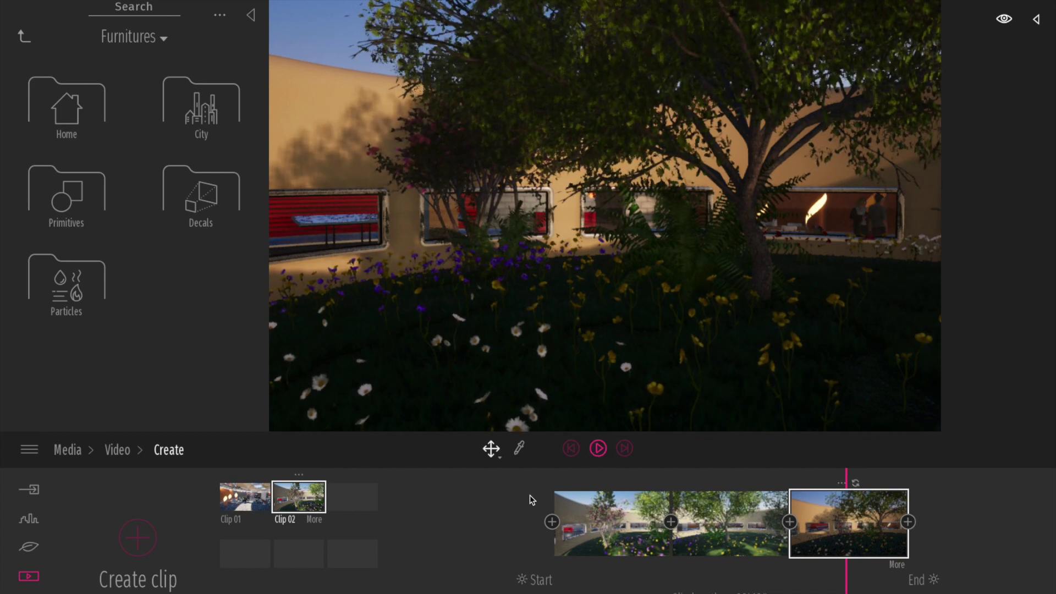
left_click(598, 449)
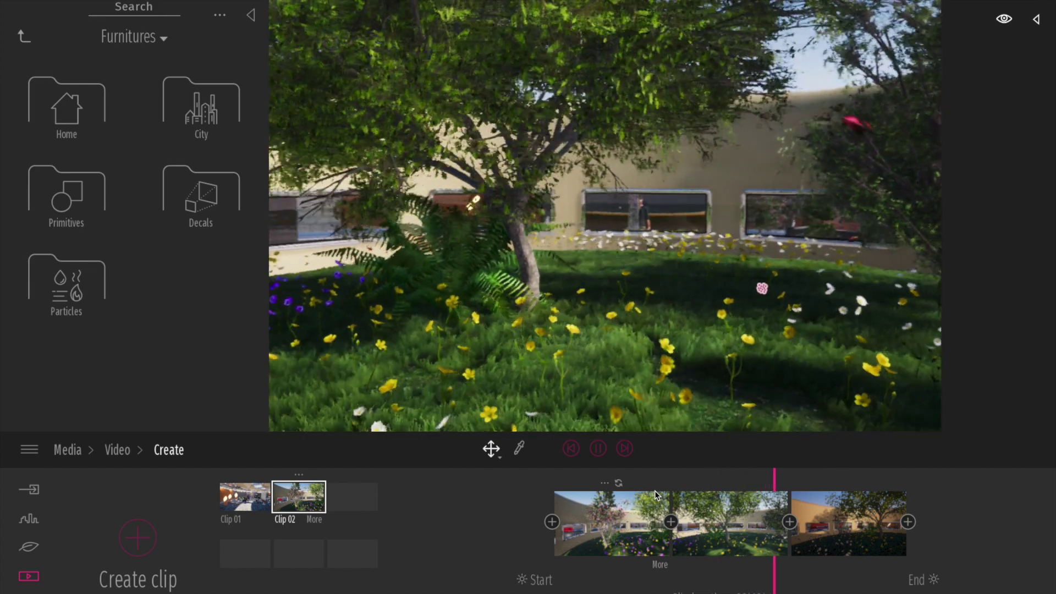
key("space")
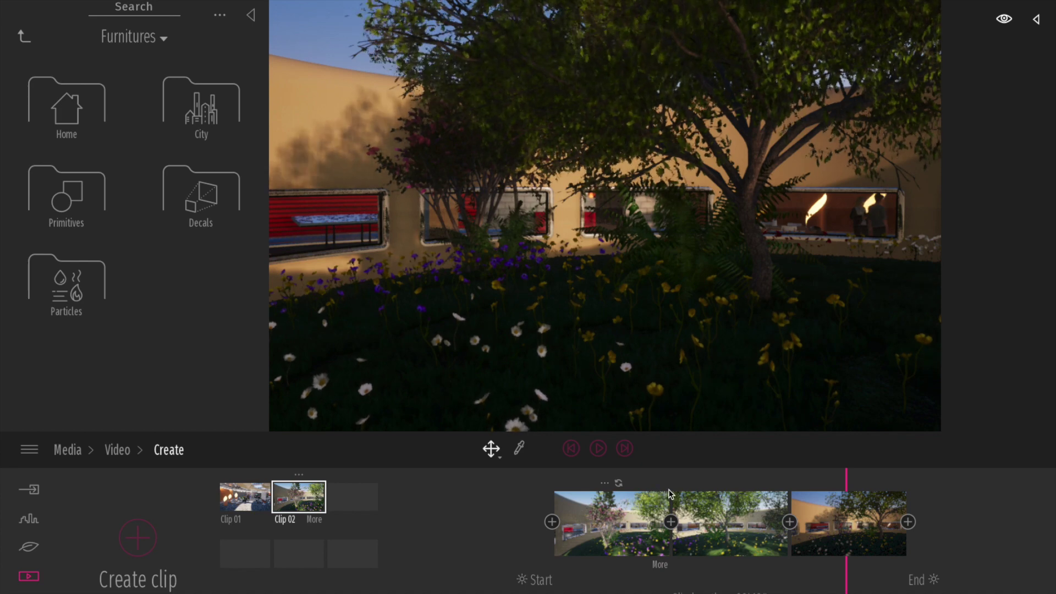
left_click(251, 503)
left_click(295, 500)
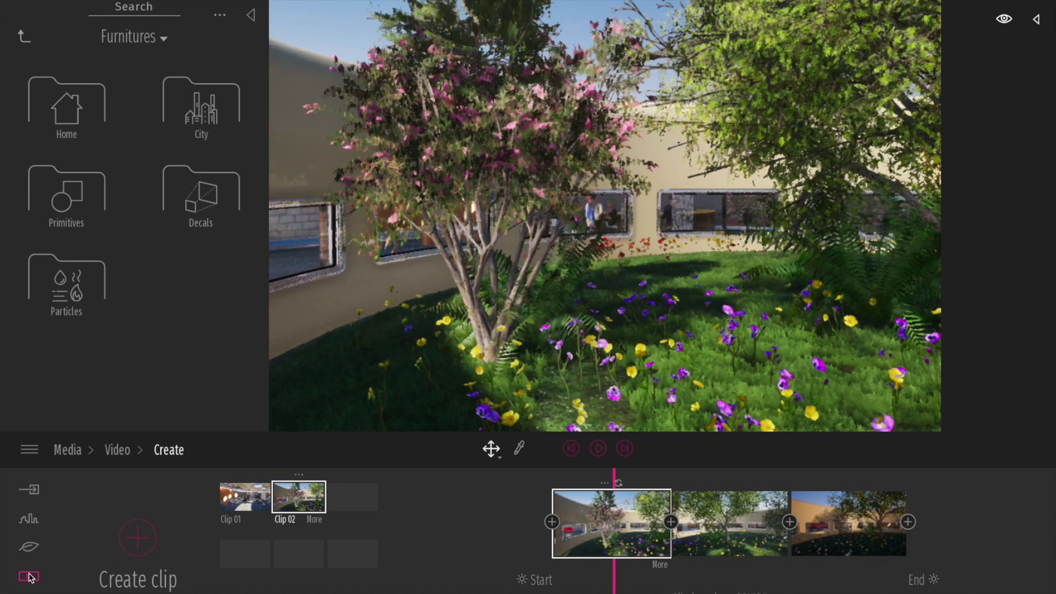
Leave the Clip 02 editor, open the export options and select Image 01 through Image 06 for export
left_click(29, 577)
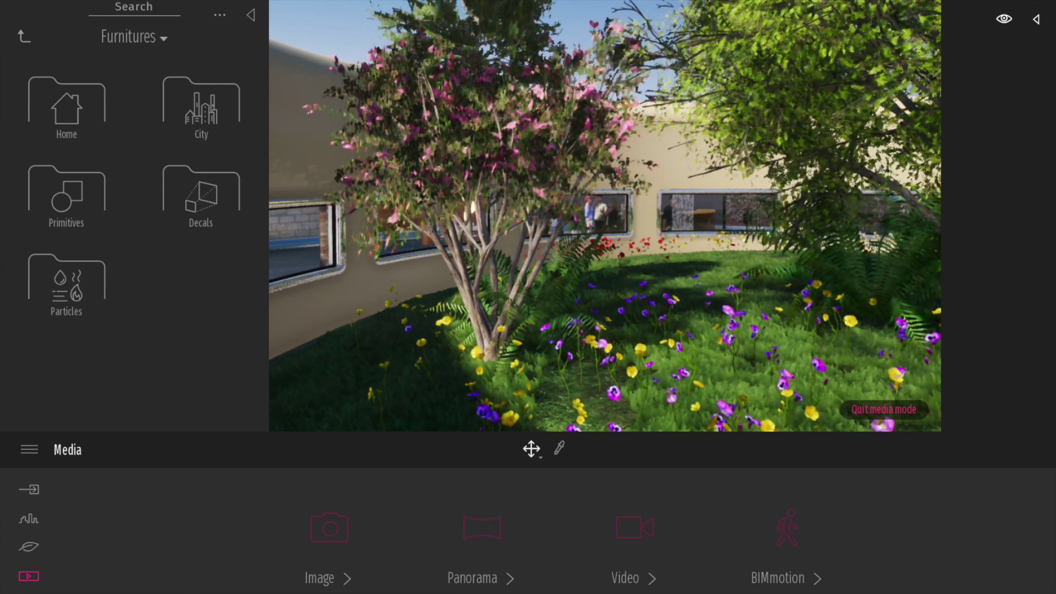
left_click(28, 593)
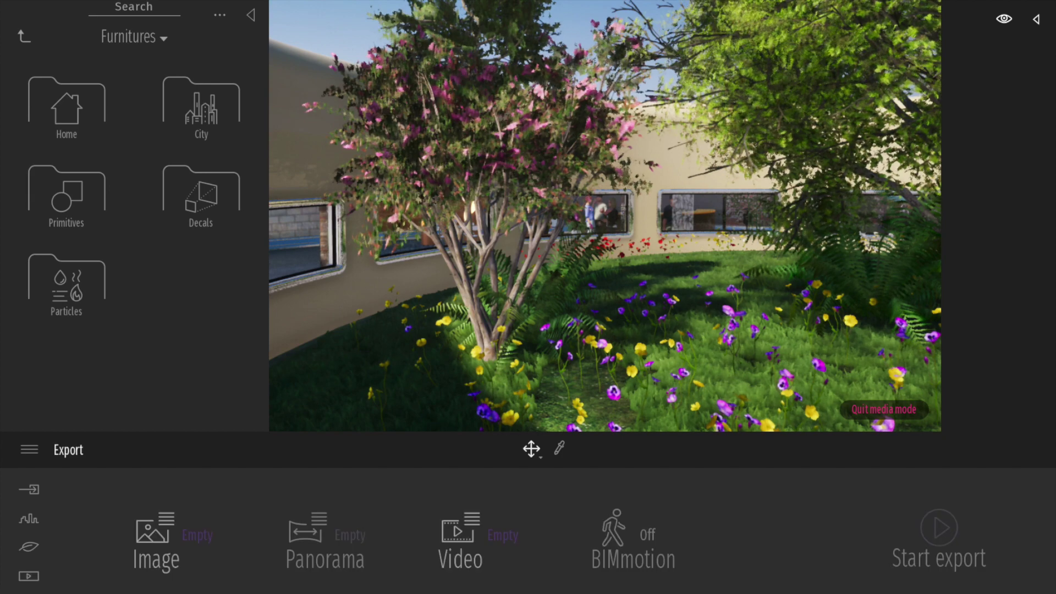
left_click(198, 538)
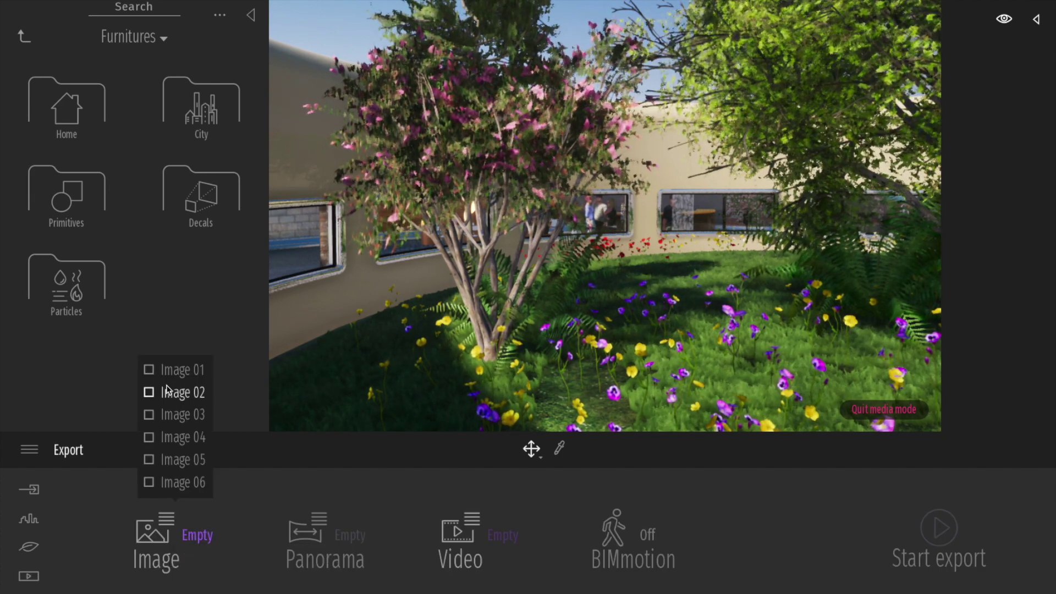
left_click(149, 369)
left_click(149, 393)
left_click(149, 414)
left_click(149, 437)
left_click(149, 460)
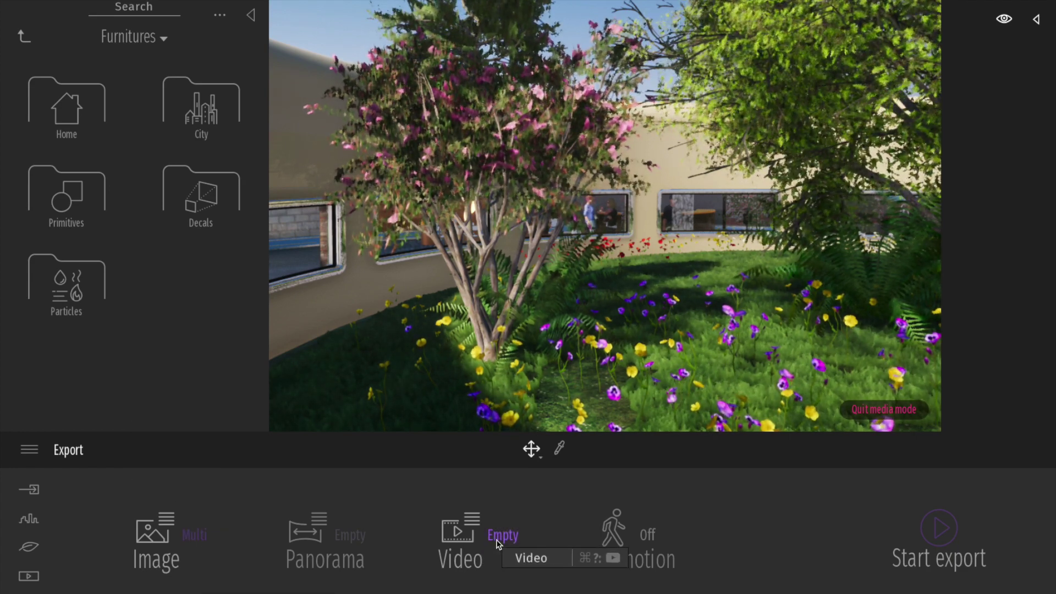
Include both Clip 01 and Clip 02 in the video export
mouse_move(498, 542)
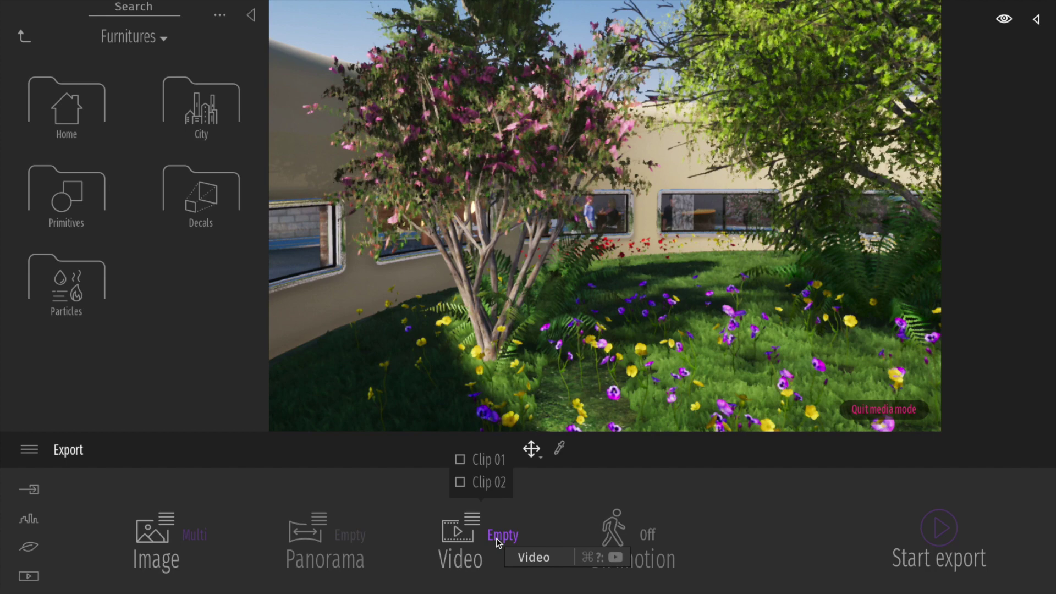
left_click(461, 461)
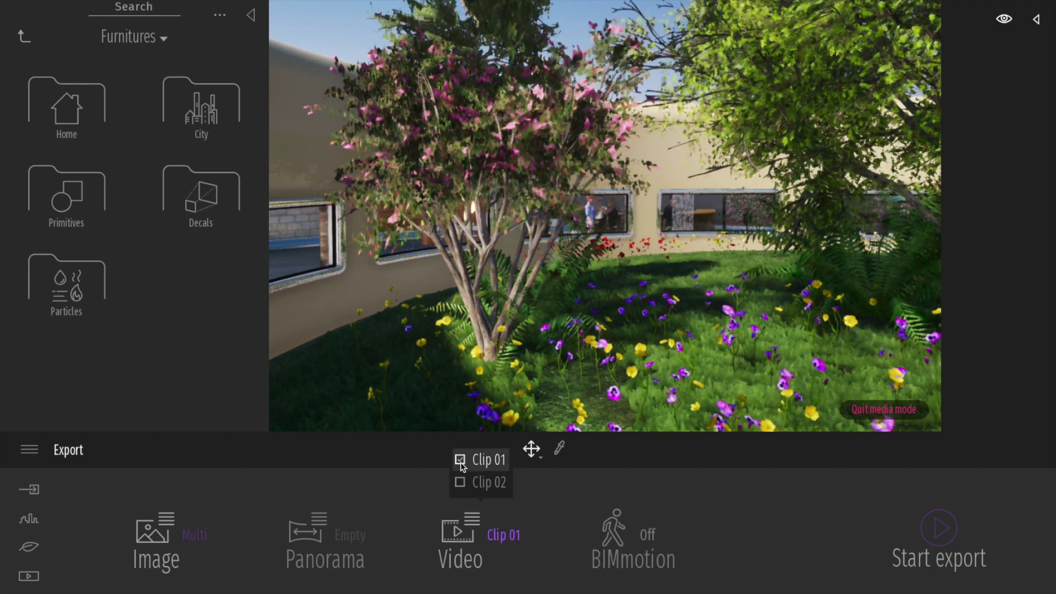
left_click(460, 484)
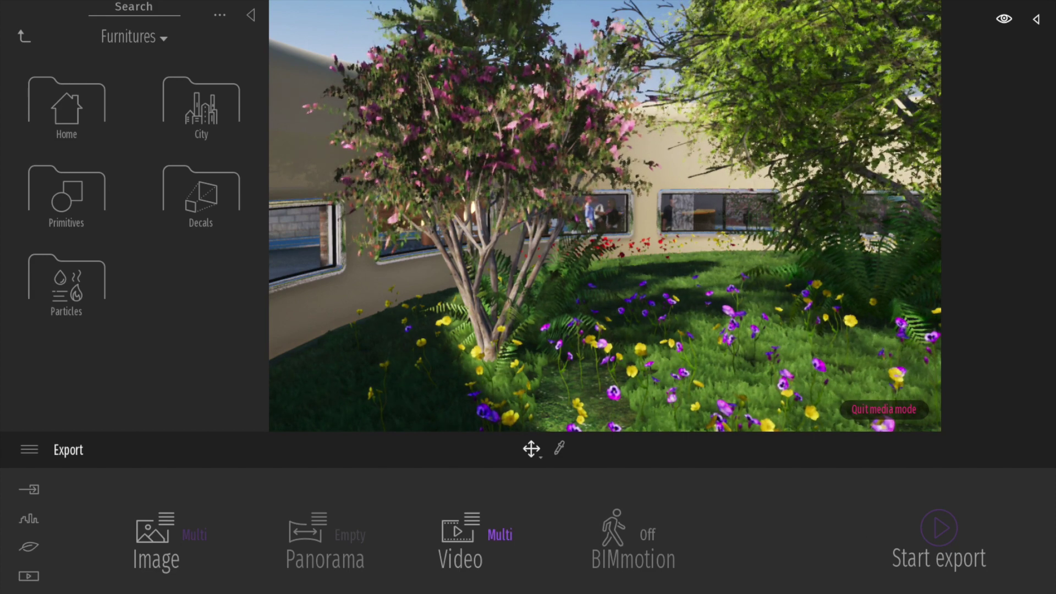
Review the export settings, including the video format and its frame rate, and return to the export overview
left_click(766, 533)
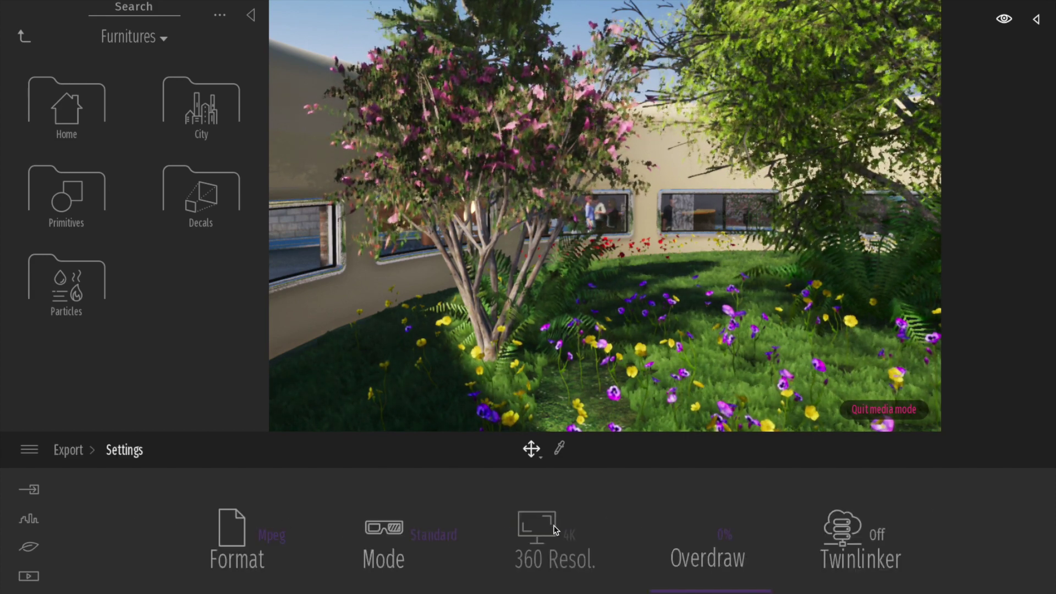
left_click(273, 536)
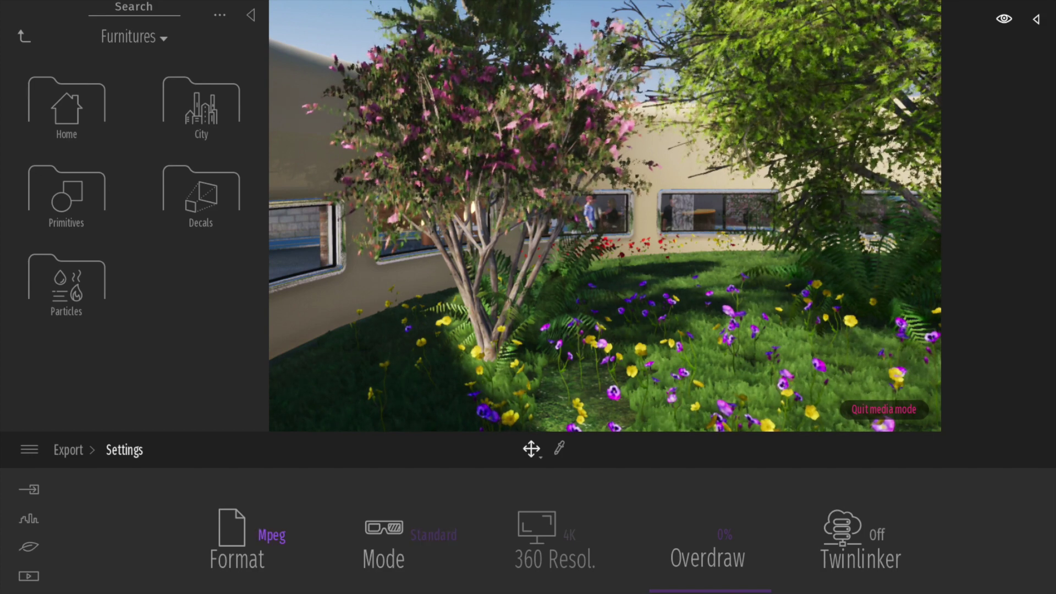
left_click(233, 531)
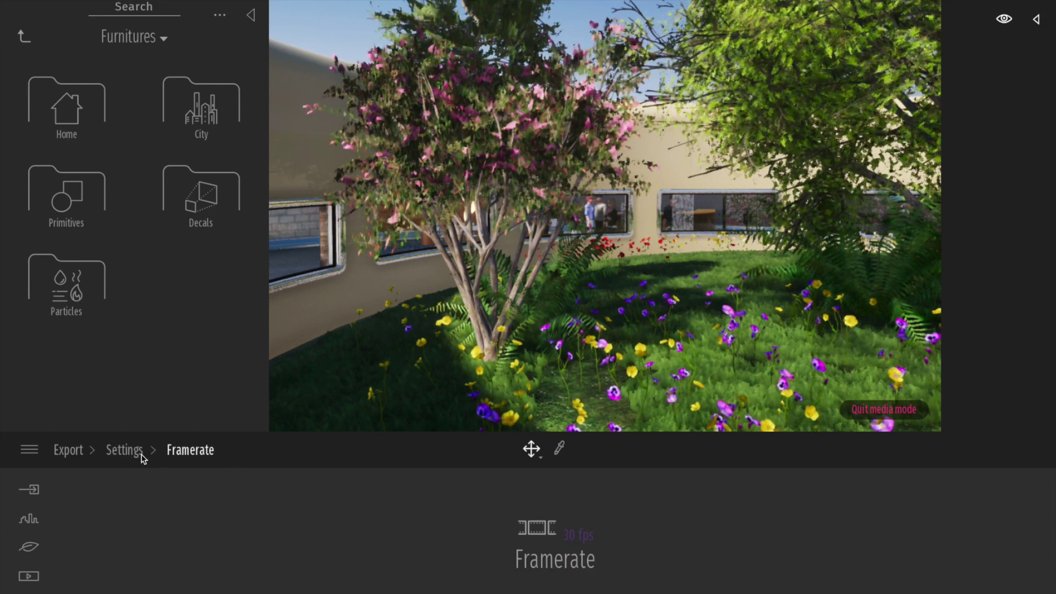
left_click(122, 450)
left_click(80, 452)
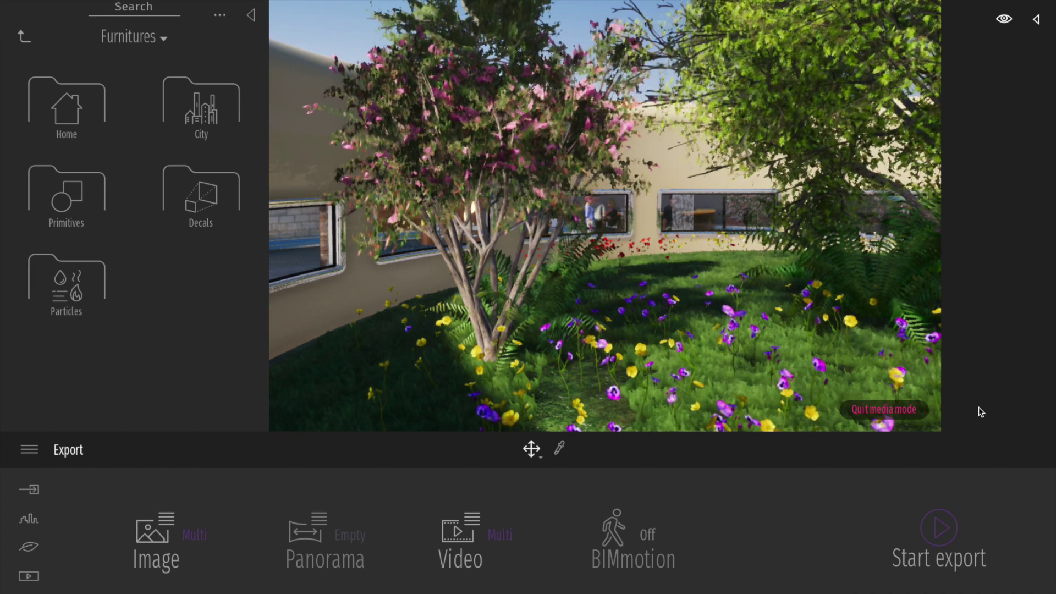
Quit media mode, widen the courtyard view and export the selected images and clips into the First Video Test folder
left_click(888, 409)
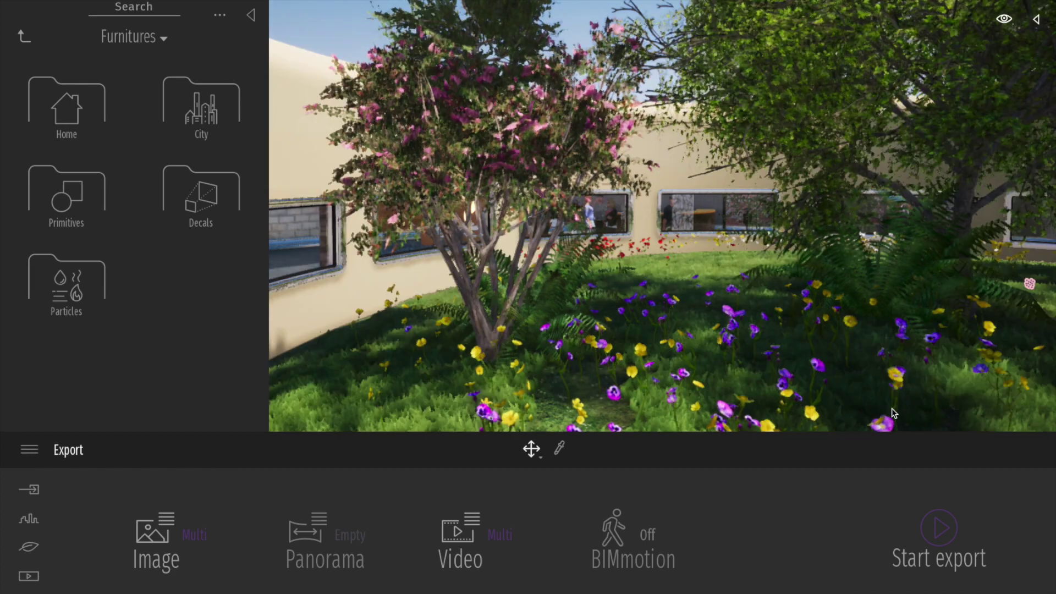
left_click(252, 16)
middle_click_drag(550, 237, 451, 226)
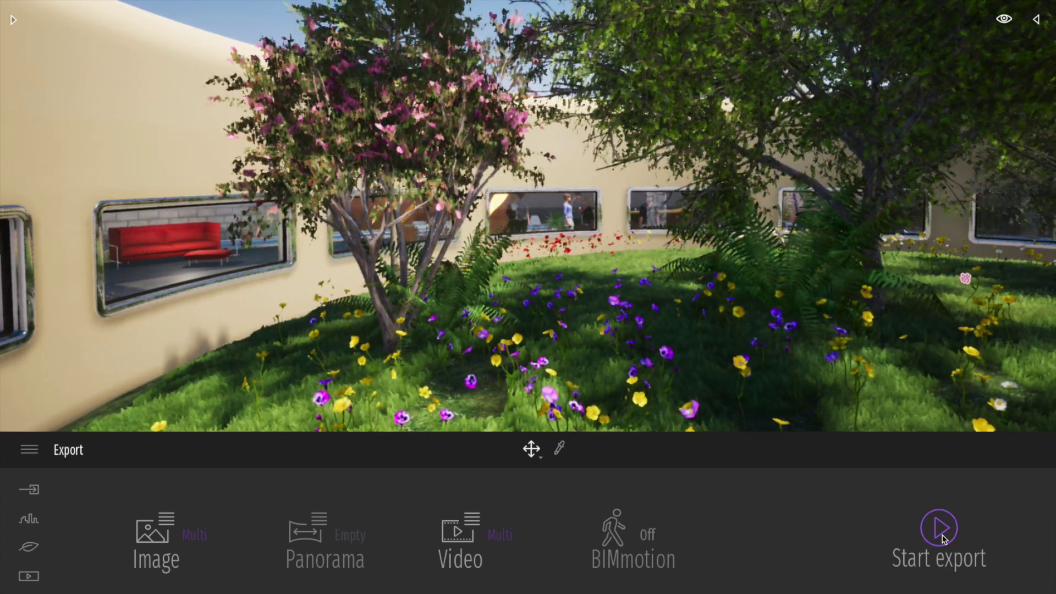
left_click(946, 537)
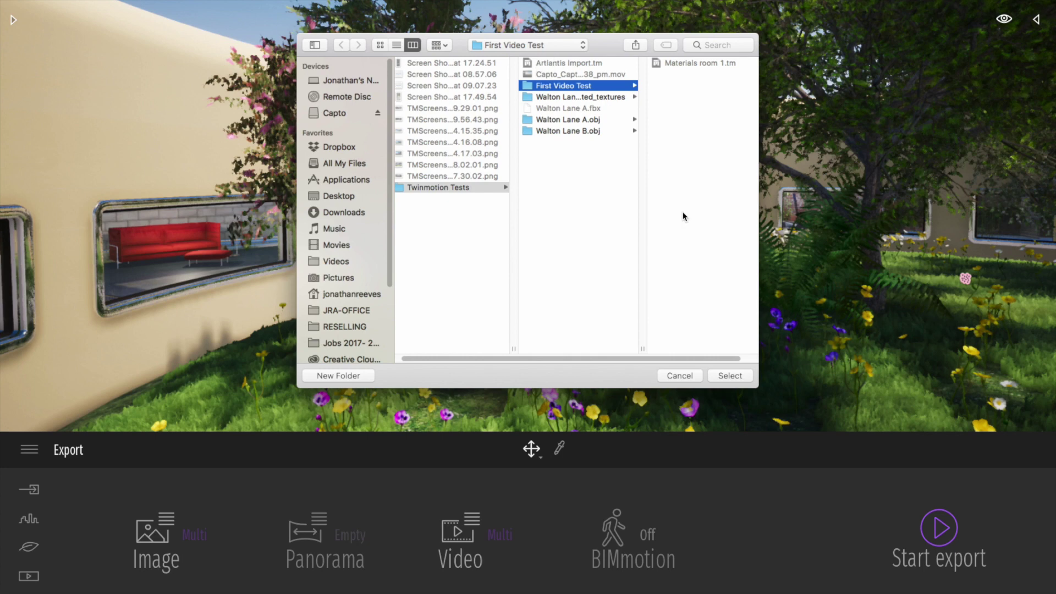
left_click(734, 376)
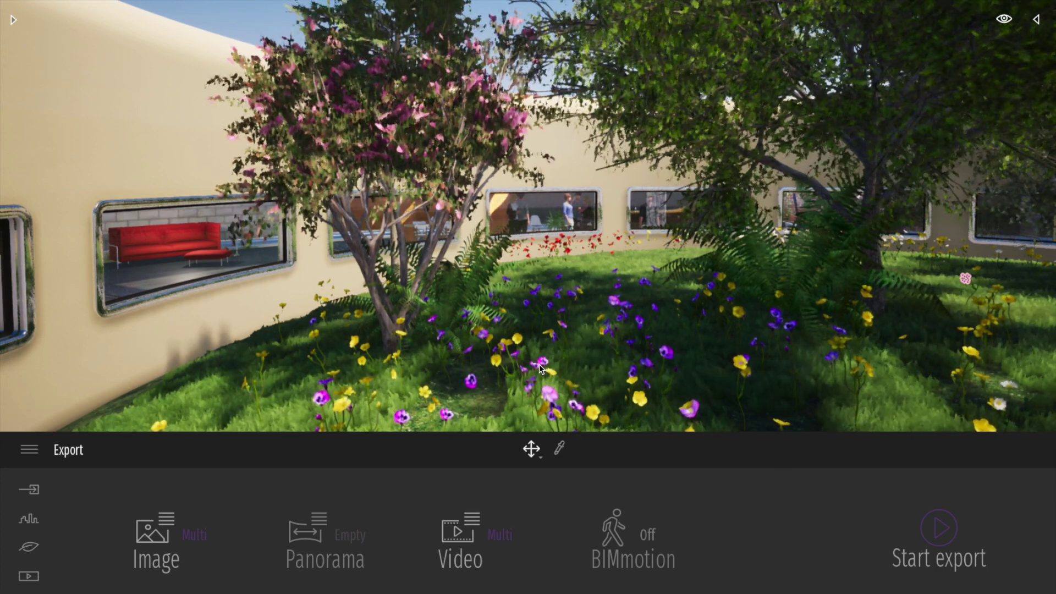
Look around the courtyard garden to examine its trees, ferns, flowers and the windows behind them
middle_click_drag(666, 364, 377, 349)
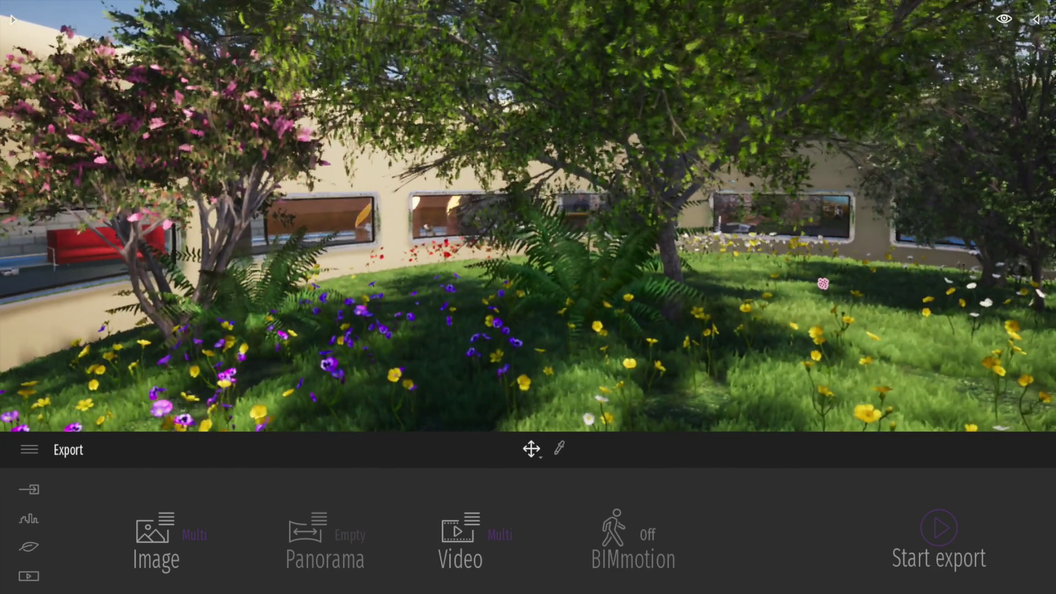
mouse_move(665, 365)
middle_mouse_down()
mouse_move(822, 363)
mouse_move(547, 367)
mouse_move(669, 362)
middle_mouse_up()
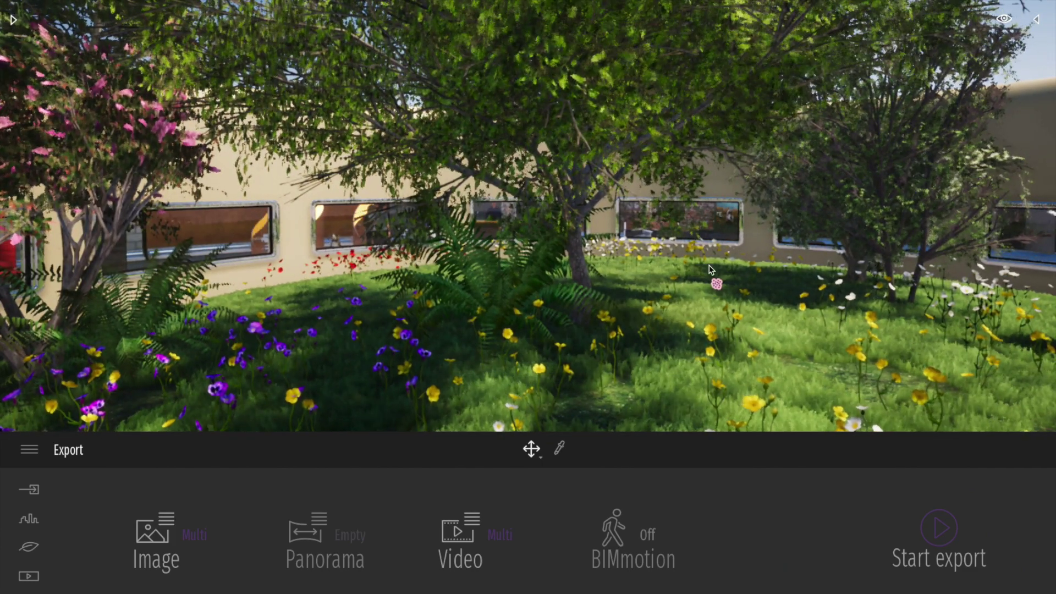
right_click_drag(690, 276, 876, 304)
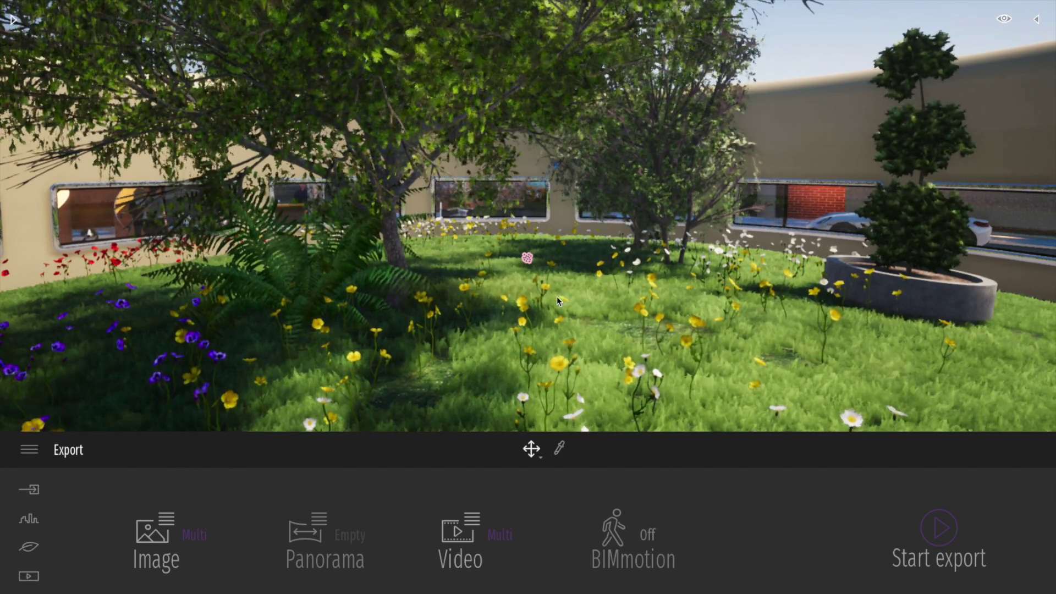
right_click_drag(548, 308, 396, 312)
right_click_drag(571, 308, 627, 385)
right_click_drag(672, 286, 847, 254)
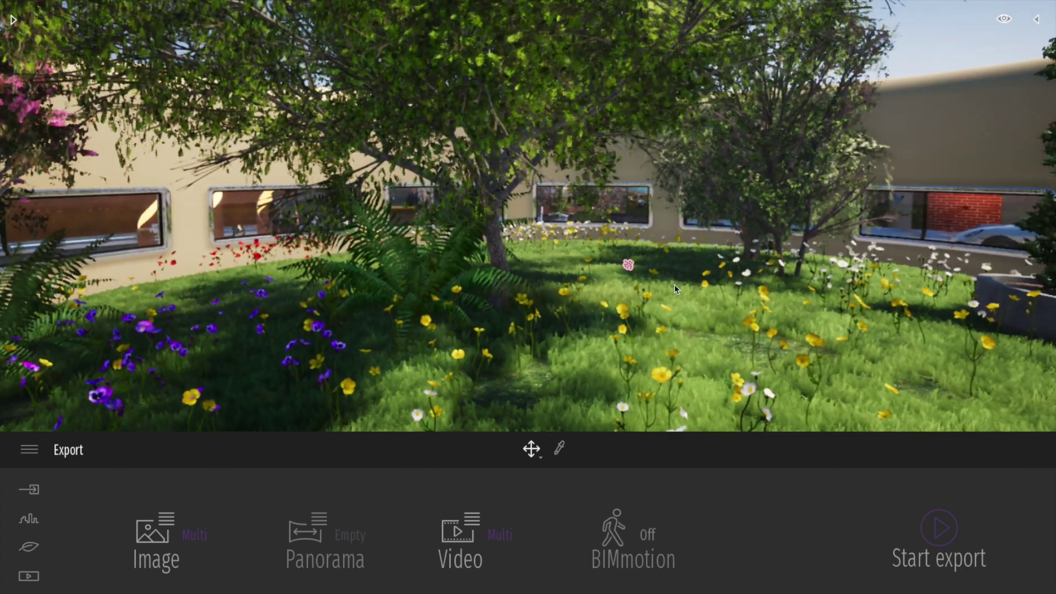
left_click(695, 314)
mouse_move(695, 313)
right_mouse_down()
mouse_move(474, 243)
mouse_move(735, 295)
mouse_move(691, 315)
right_mouse_up()
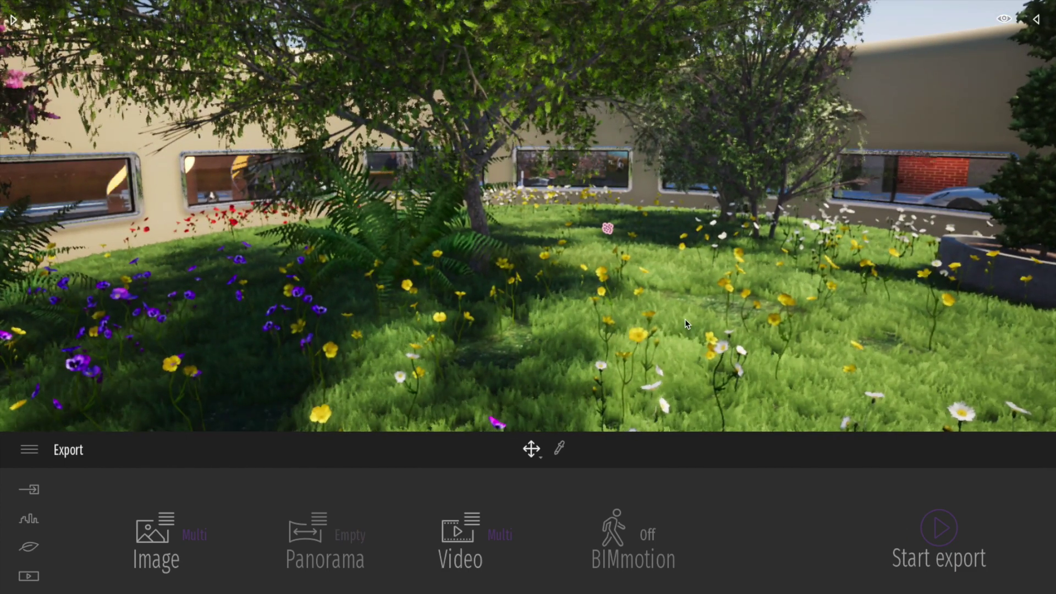
mouse_move(685, 319)
right_mouse_down()
mouse_move(666, 297)
mouse_move(649, 303)
mouse_move(684, 305)
right_mouse_up()
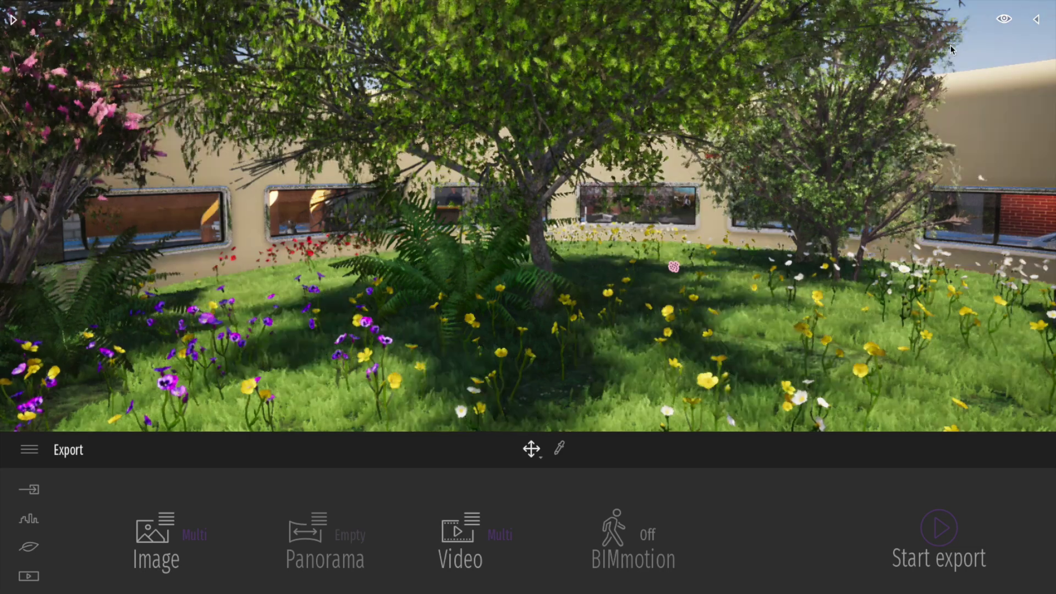
Adjust the courtyard scene's time of day, and briefly check the scene tree and render statistics
left_click(1004, 20)
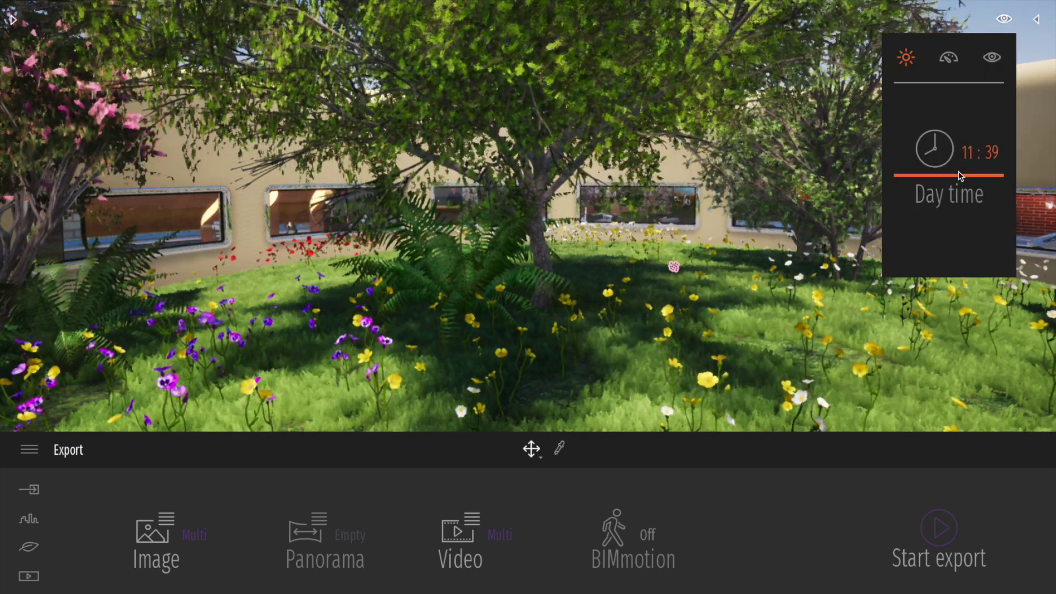
left_click_drag(958, 154, 962, 164)
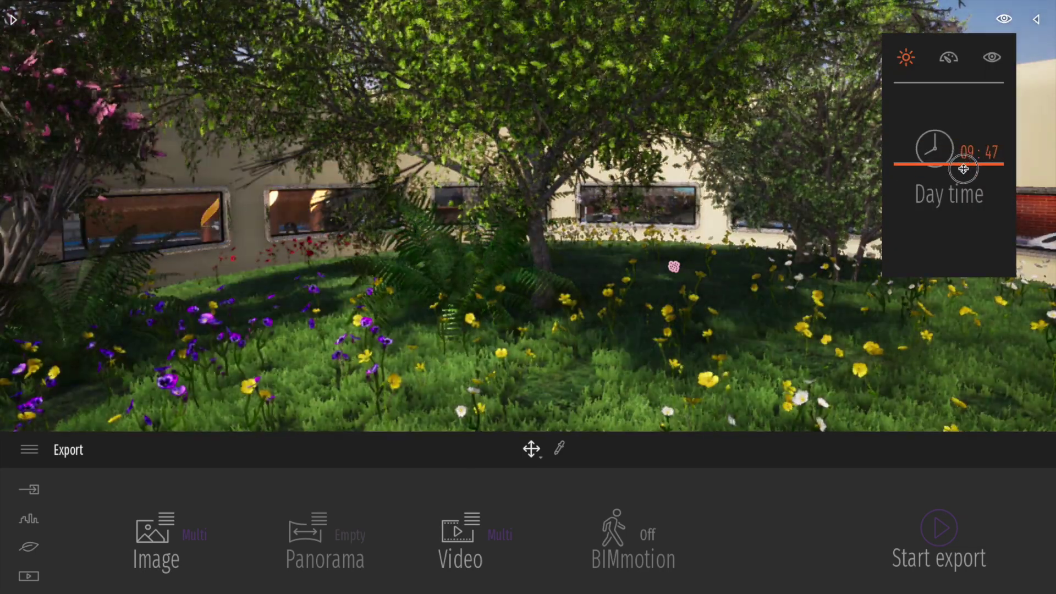
left_click(1036, 20)
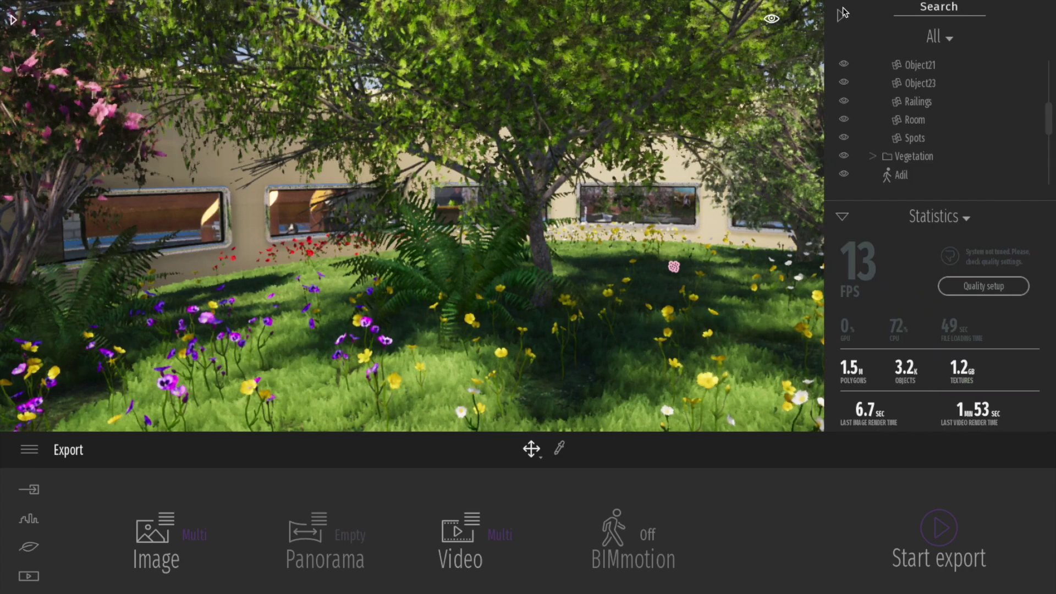
left_click(842, 17)
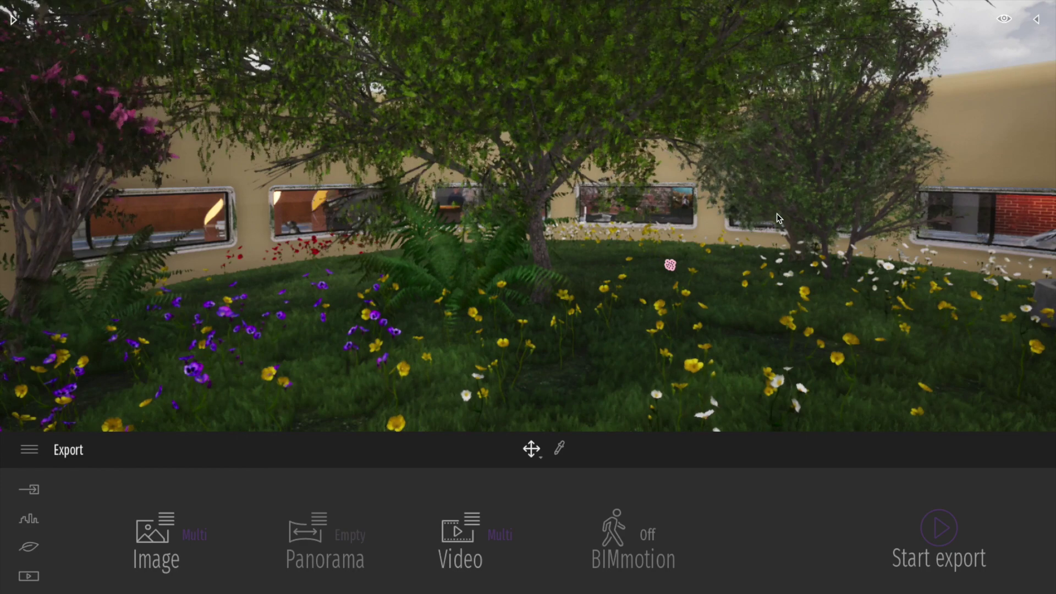
Inspect the courtyard planting from different angles under wintry and autumnal conditions
mouse_move(778, 216)
right_mouse_down()
mouse_move(836, 217)
mouse_move(956, 137)
mouse_move(996, 150)
mouse_move(1008, 188)
mouse_move(1034, 192)
mouse_move(769, 219)
mouse_move(825, 241)
mouse_move(831, 182)
mouse_move(886, 179)
mouse_move(793, 162)
mouse_move(785, 203)
mouse_move(768, 214)
right_mouse_up()
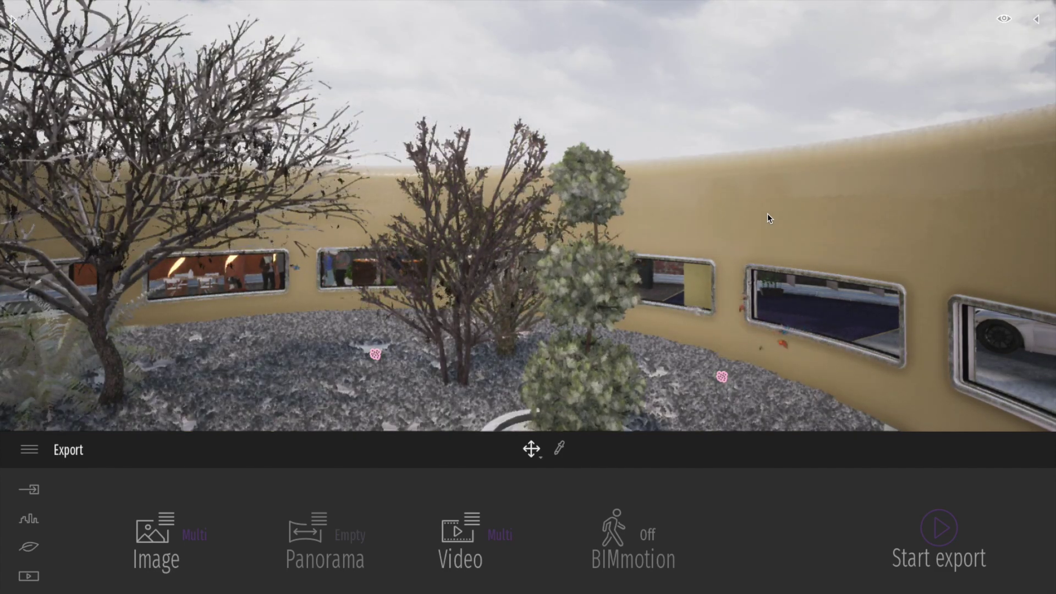
middle_click_drag(718, 187, 552, 247)
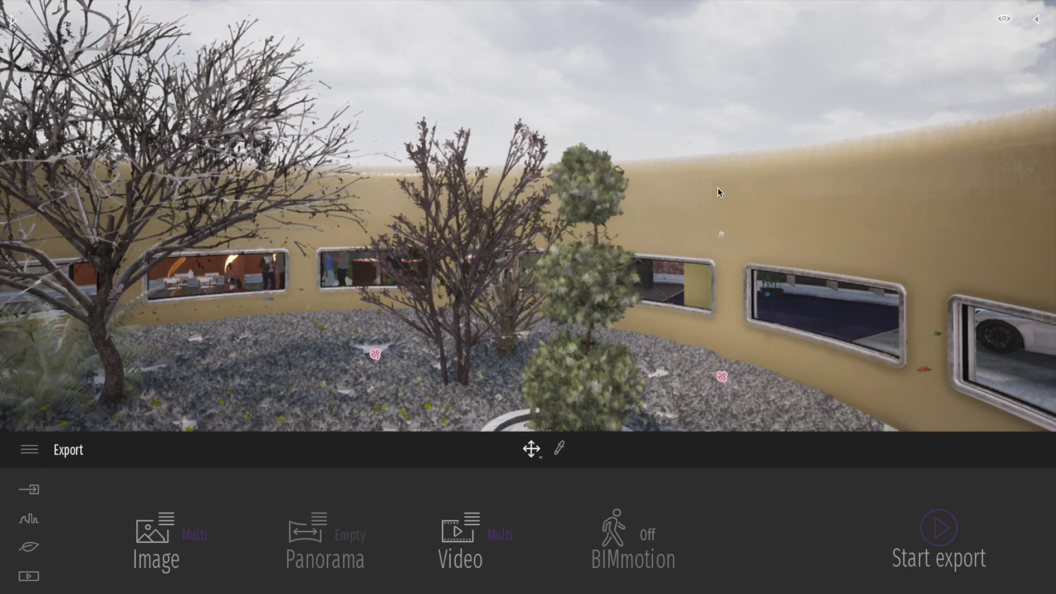
right_click_drag(552, 247, 633, 270)
middle_click_drag(633, 269, 656, 267)
mouse_move(656, 268)
right_mouse_down()
mouse_move(710, 276)
mouse_move(659, 270)
right_mouse_up()
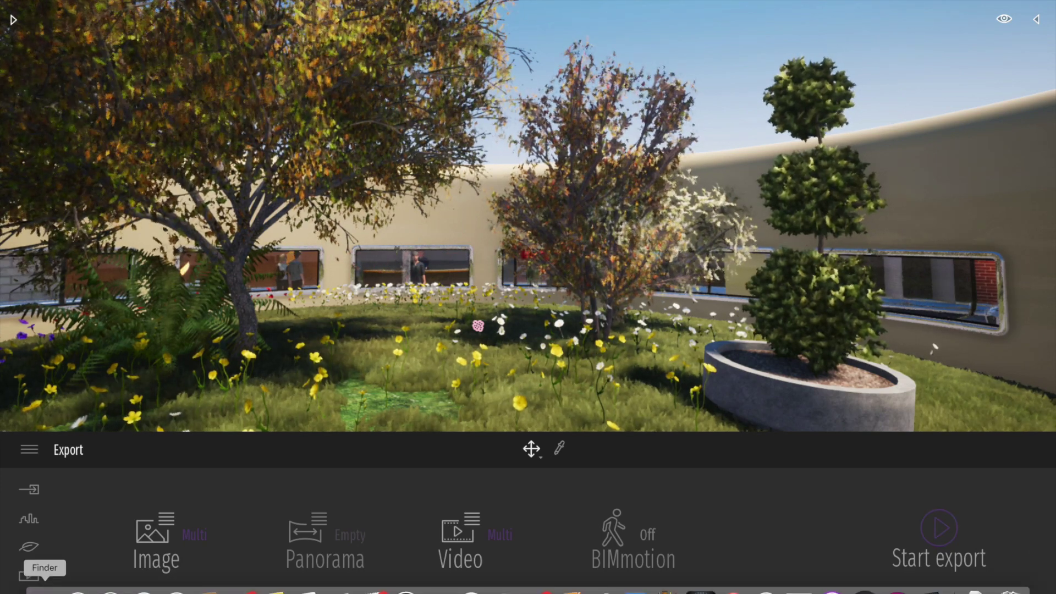
Switch to Finder and check the modification times and sizes of the exported clips, images and the Materials room 1.tm project
left_click(44, 591)
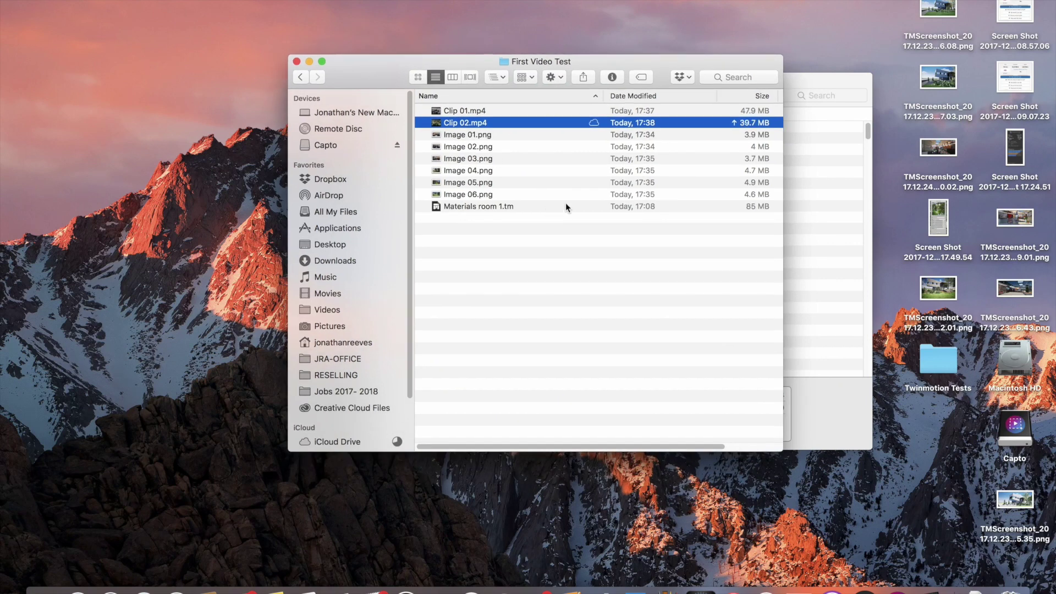
left_click(650, 111)
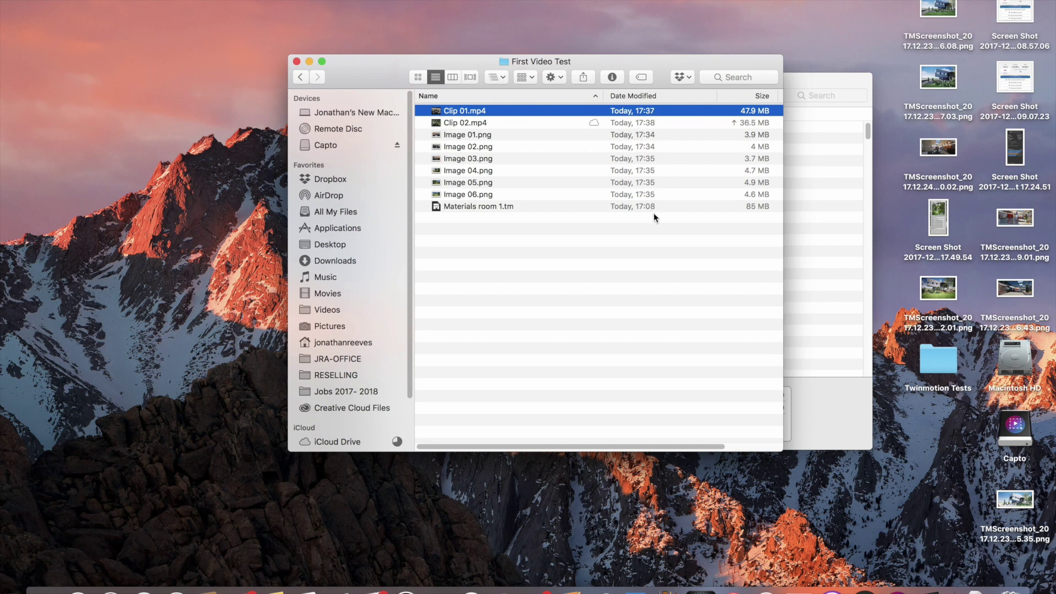
left_click(648, 194)
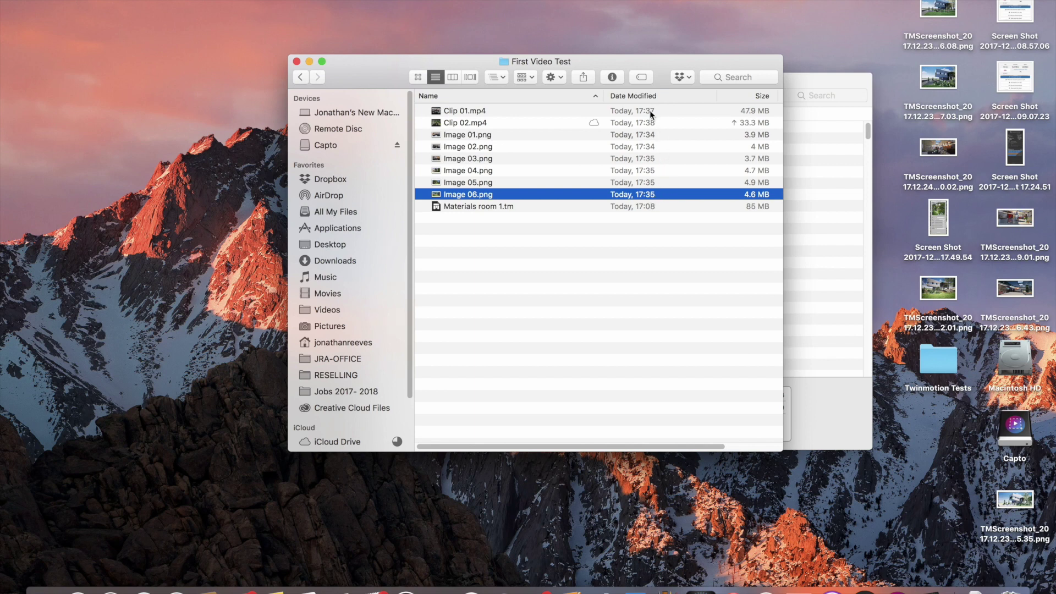
left_click(651, 207)
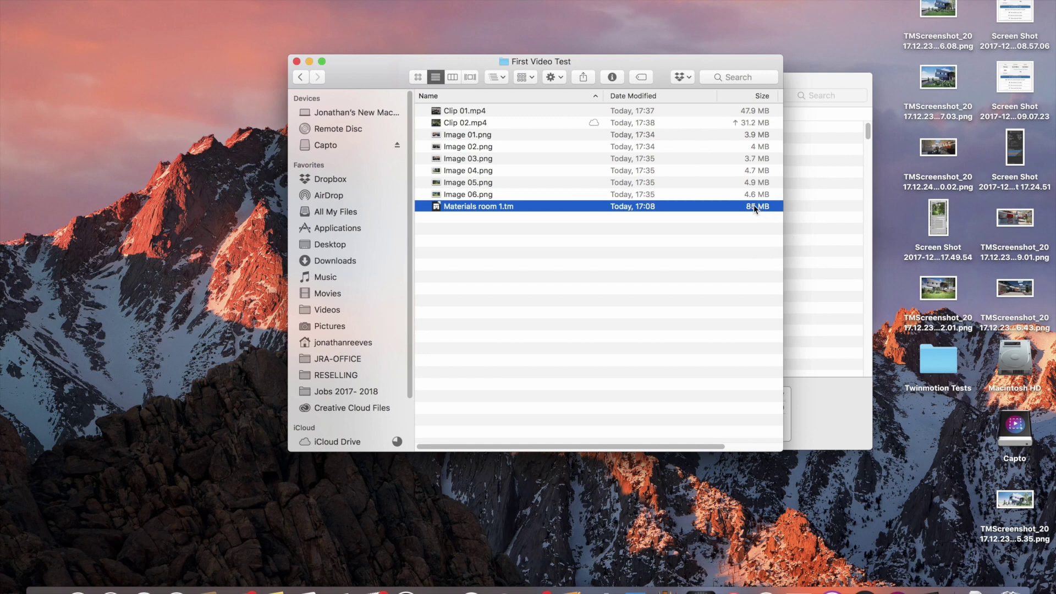
left_click(635, 193)
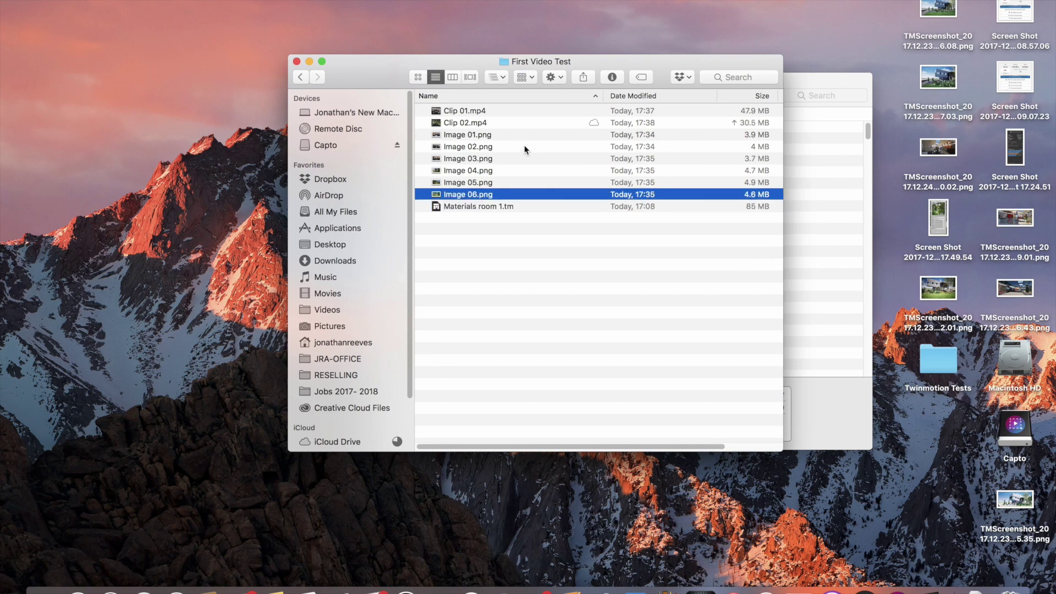
Open the exported images Image 01.png through Image 06.png together in the image viewer
left_click(479, 136)
left_click(475, 194, "shift")
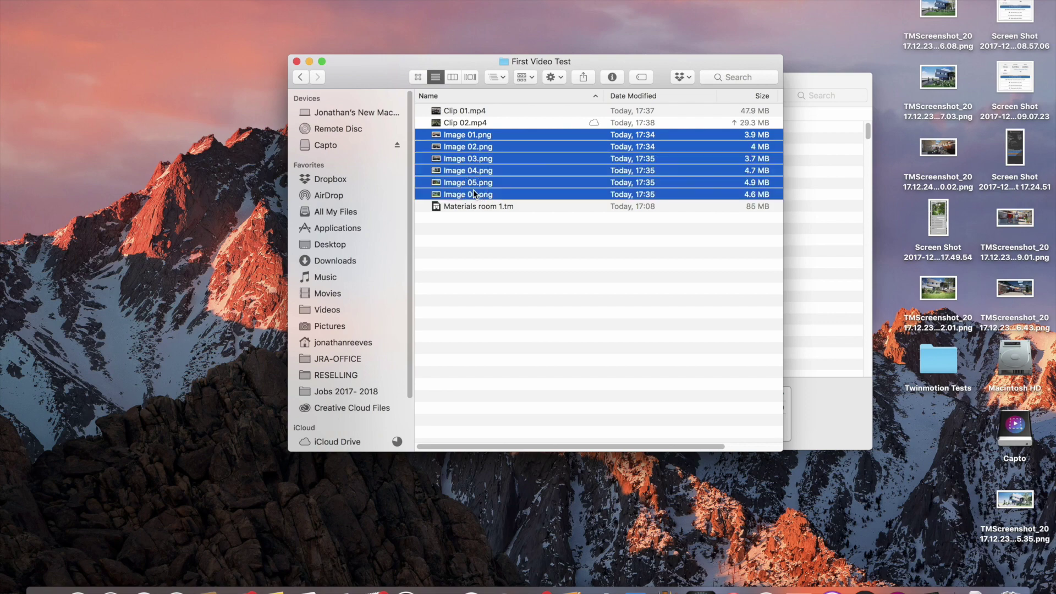
double_click(474, 194)
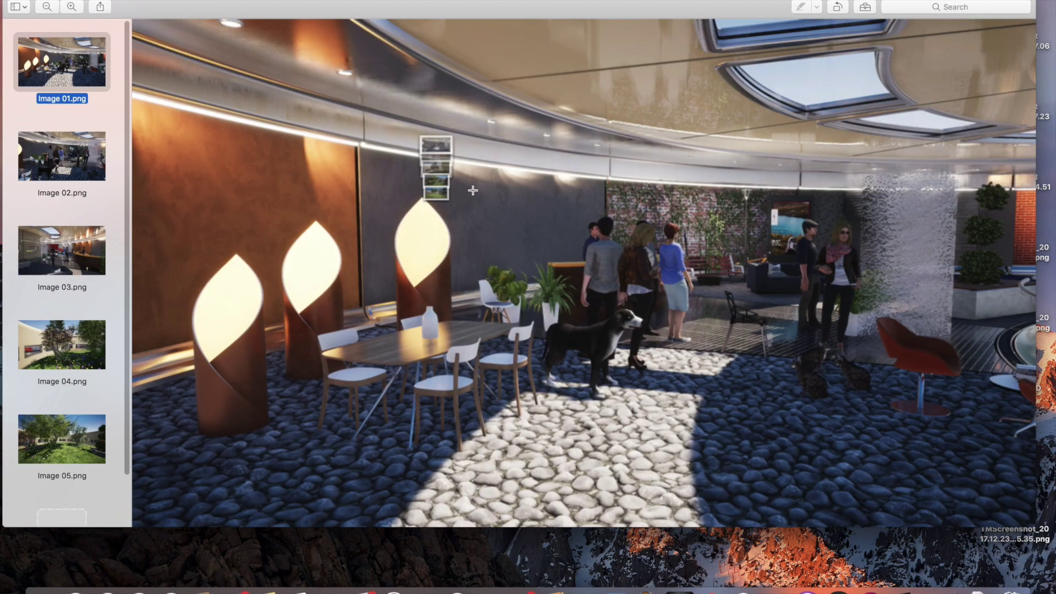
Show Image 02.png and inspect the people and floor reflections in close-up before returning to the full image
left_click(84, 153)
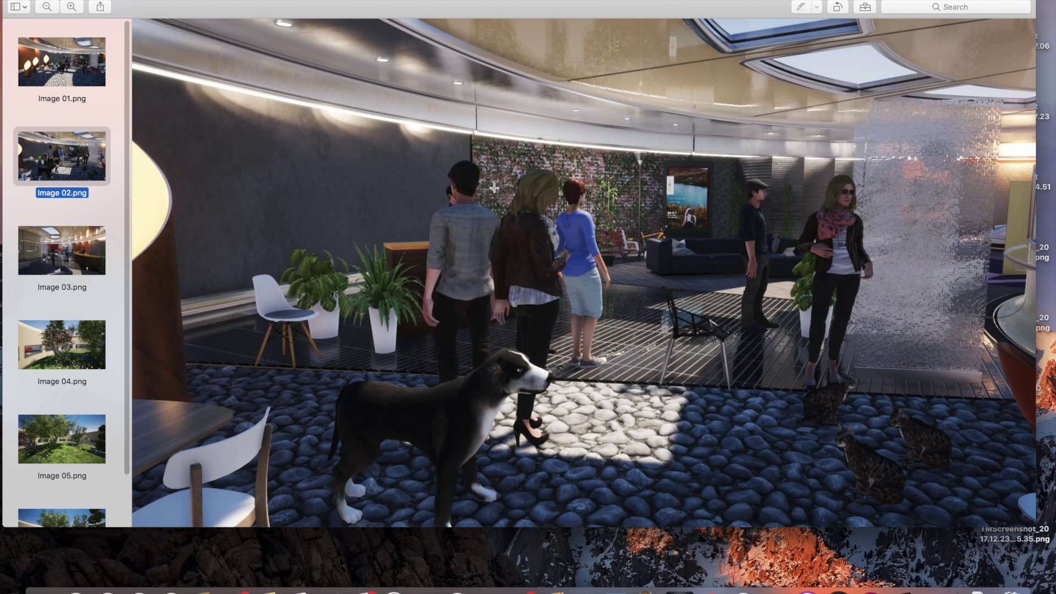
scroll(494, 188, "up", 6, "ctrl")
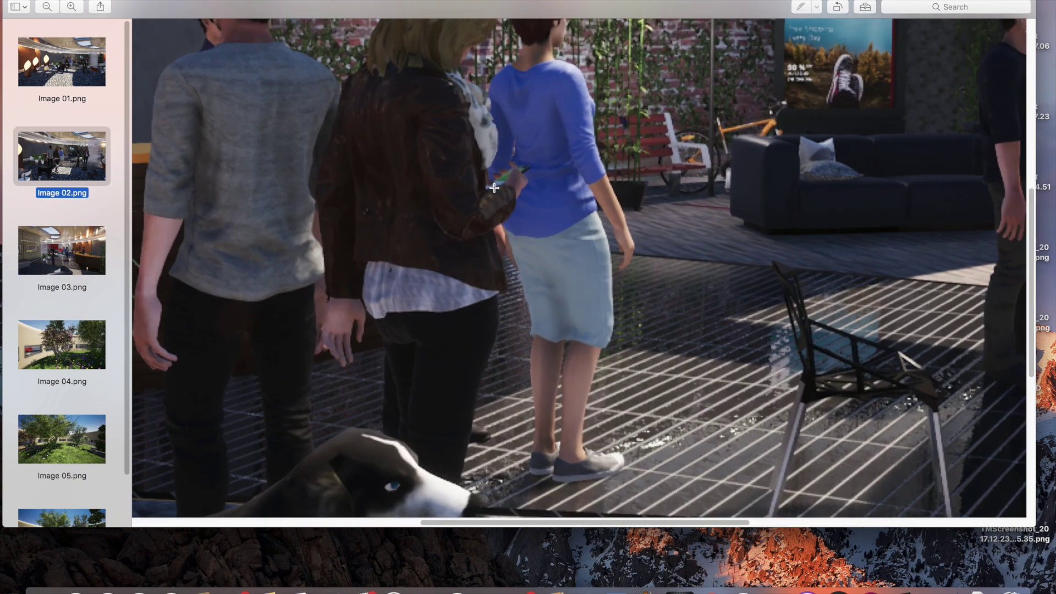
scroll(494, 188, "up", 3, "ctrl")
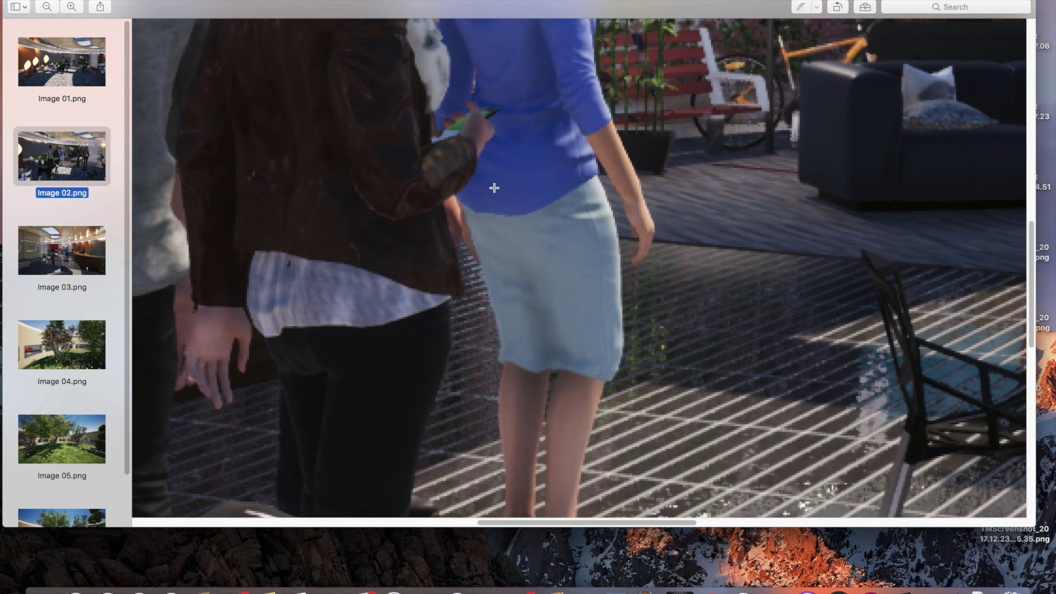
scroll(494, 188, "down", 8, "ctrl")
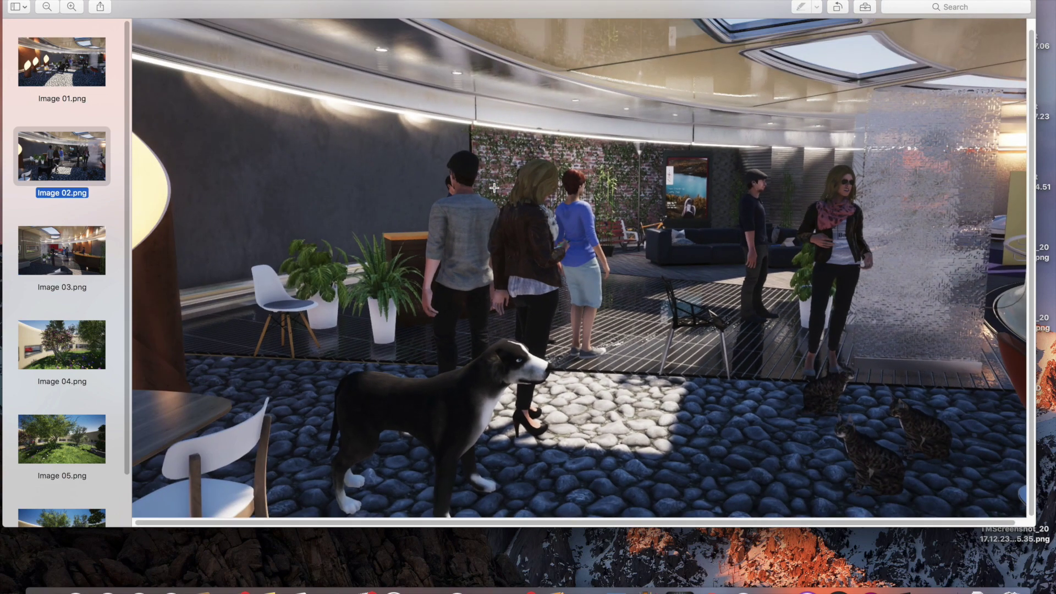
Review the exported renders in sequence, from the Image 01.png lobby view to the Image 06.png courtyard view
left_click(90, 87)
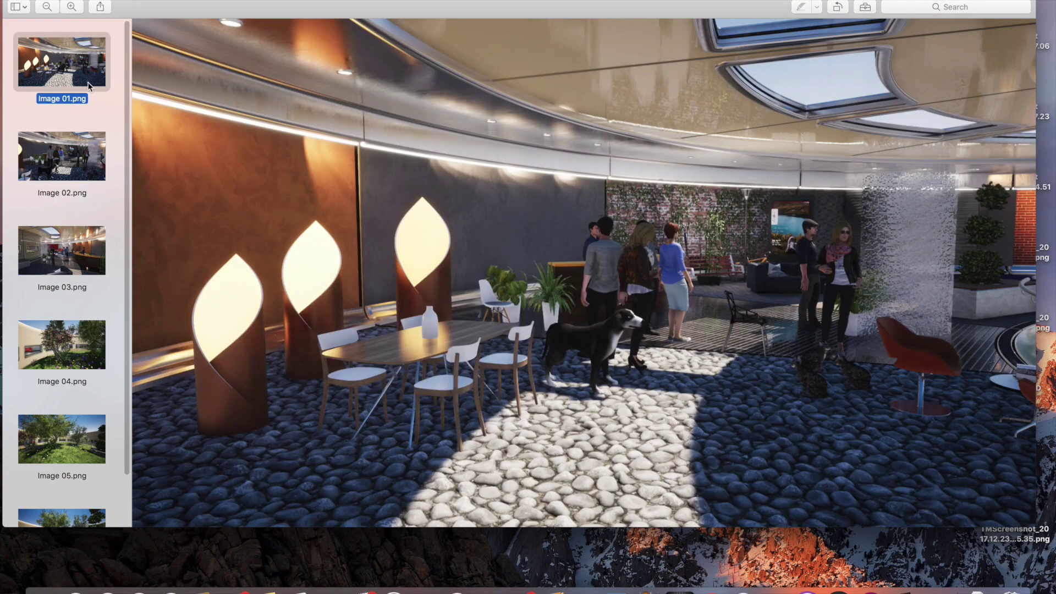
left_click(71, 253)
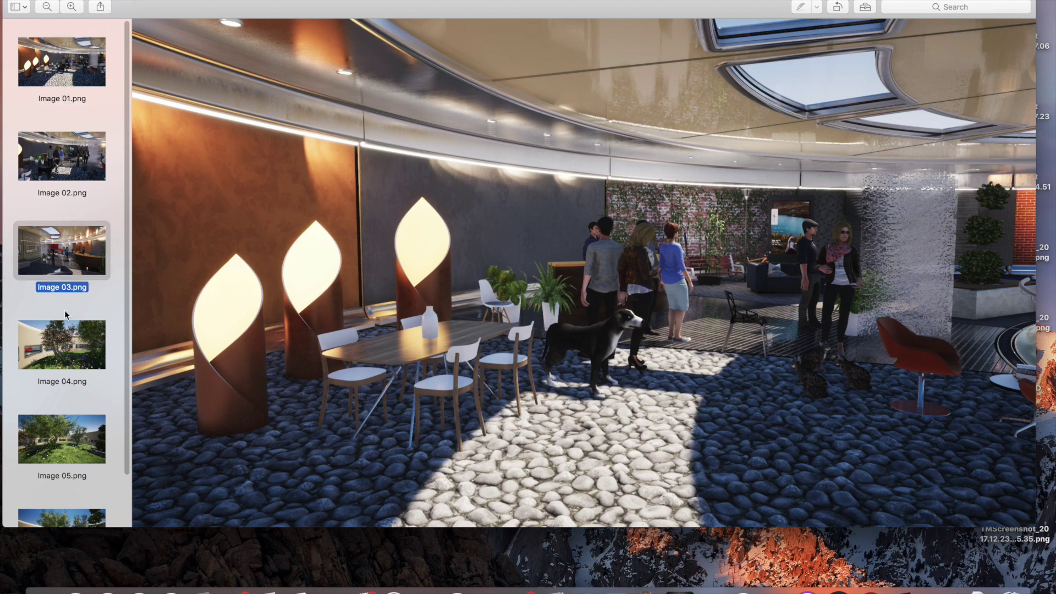
left_click(68, 346)
left_click(73, 423)
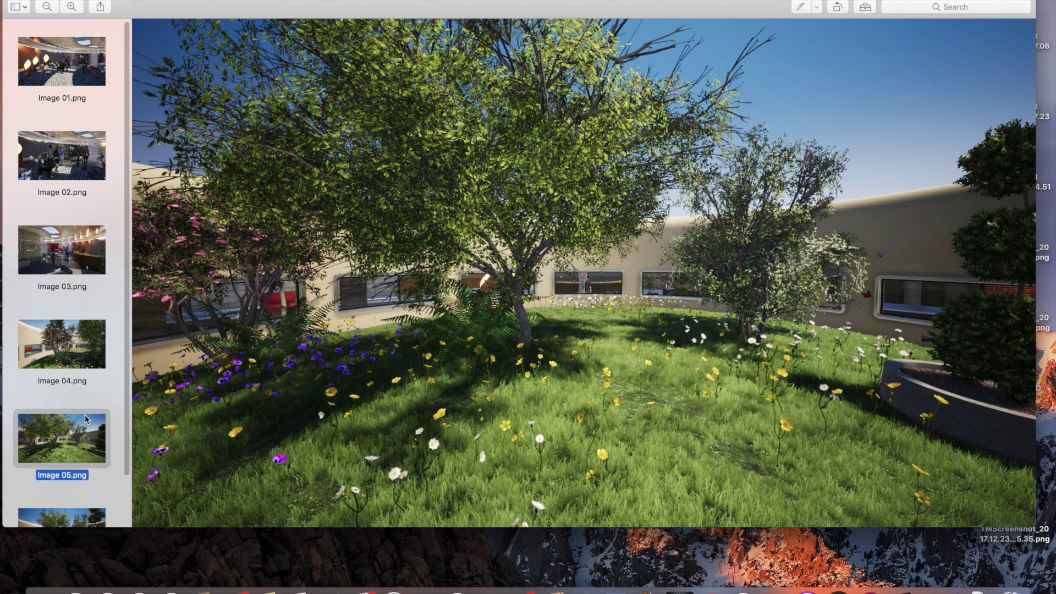
scroll(83, 421, "down", 2)
left_click(80, 477)
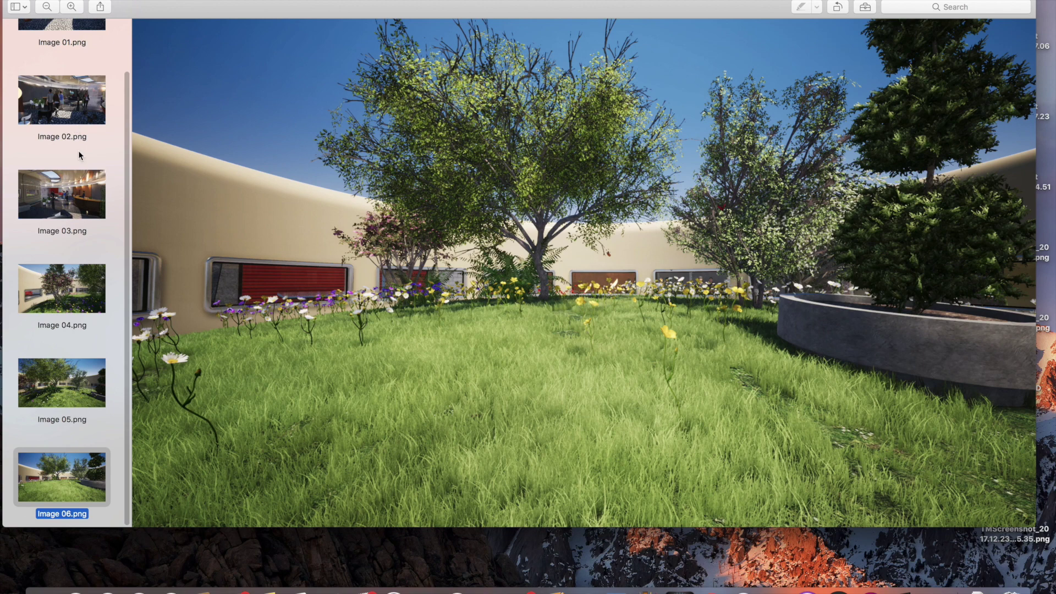
Review the renders in reverse order, from Image 05.png back to Image 01.png
left_click(68, 399)
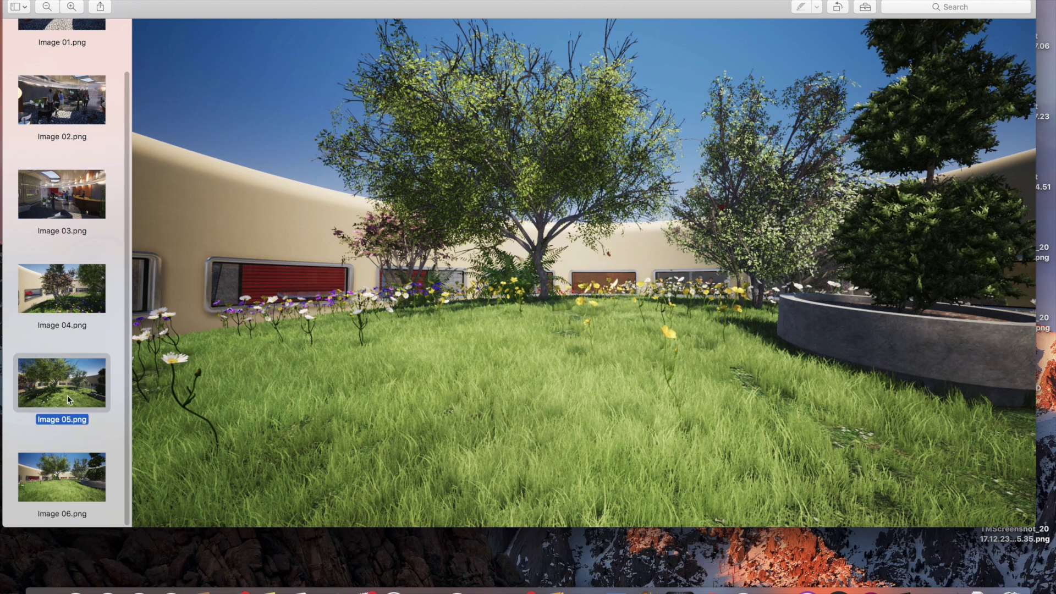
left_click(88, 303)
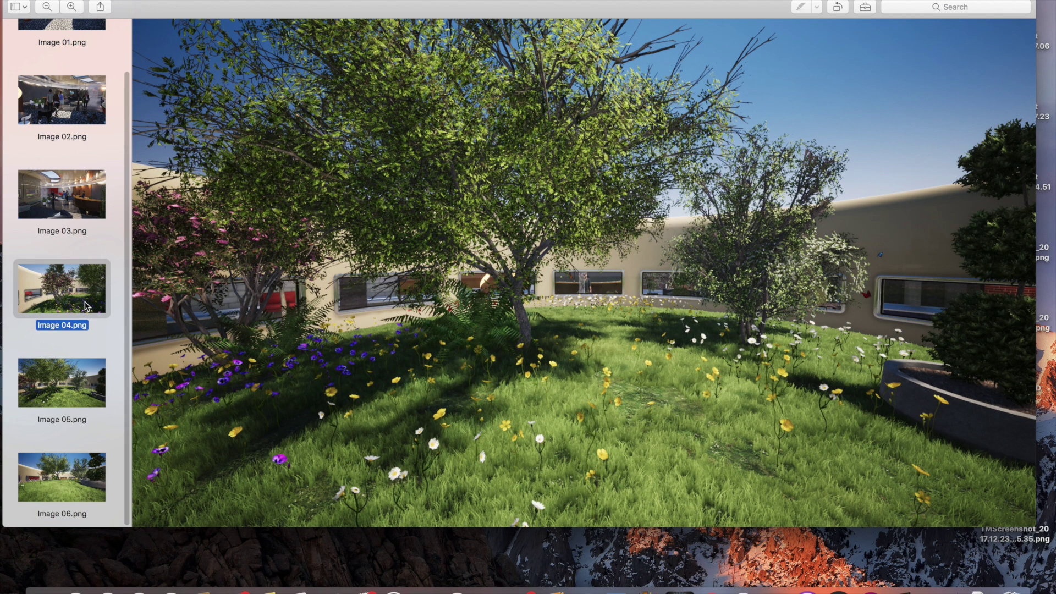
left_click(72, 194)
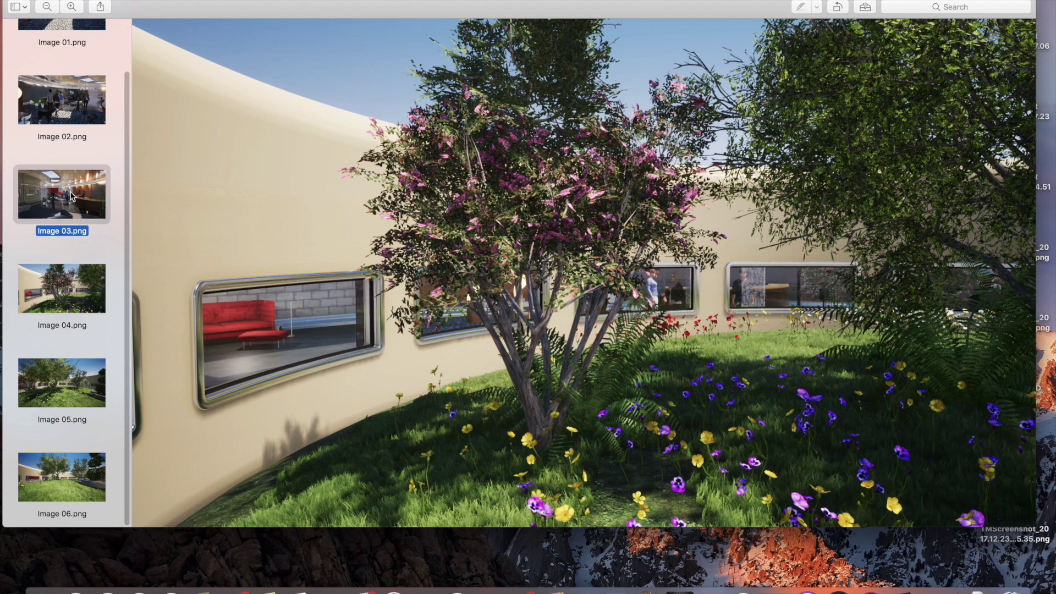
left_click(85, 86)
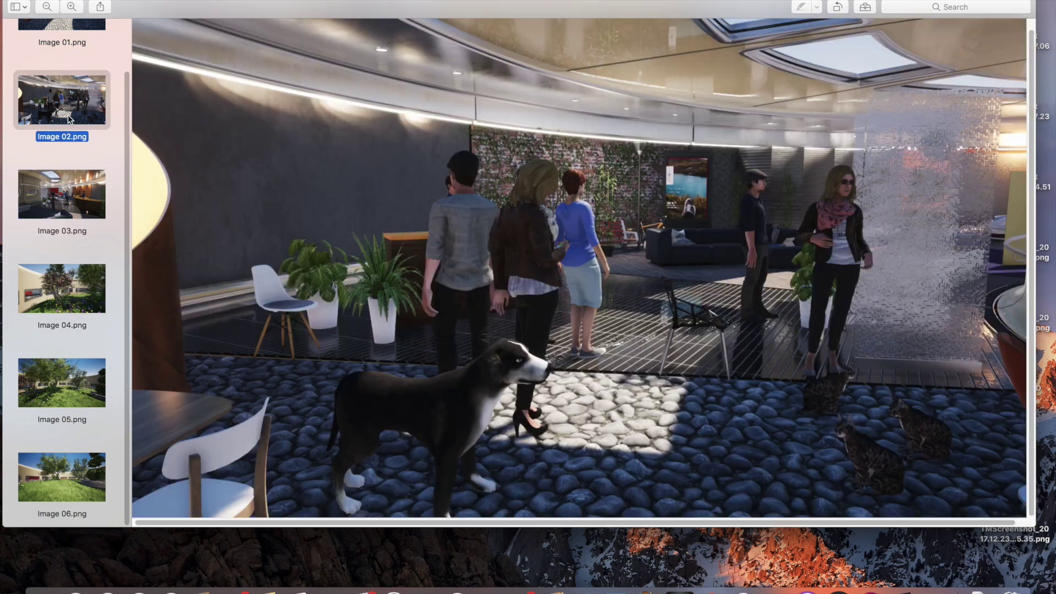
scroll(88, 78, "up", 2)
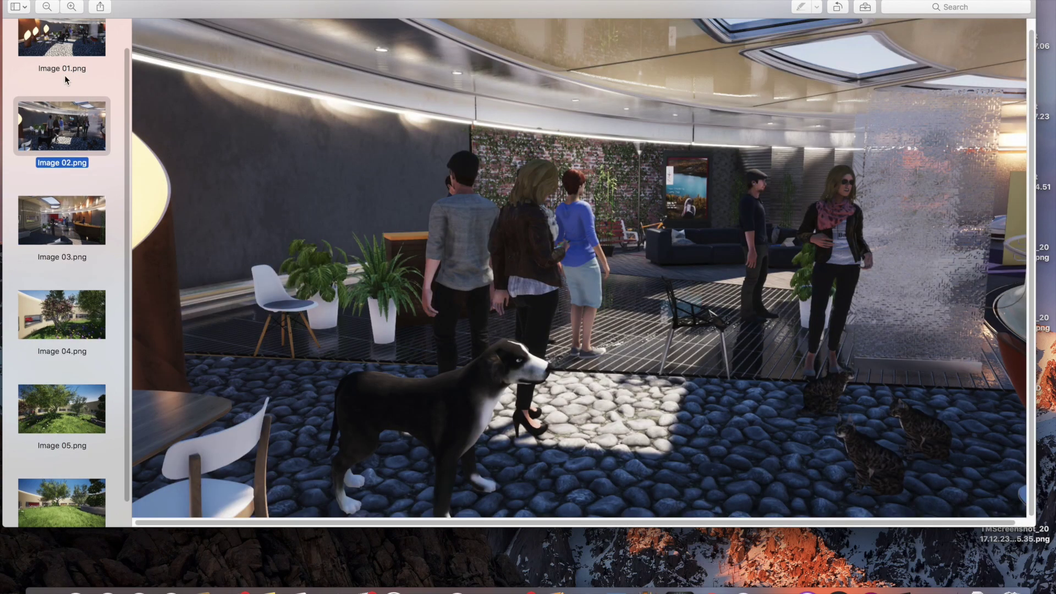
left_click(68, 54)
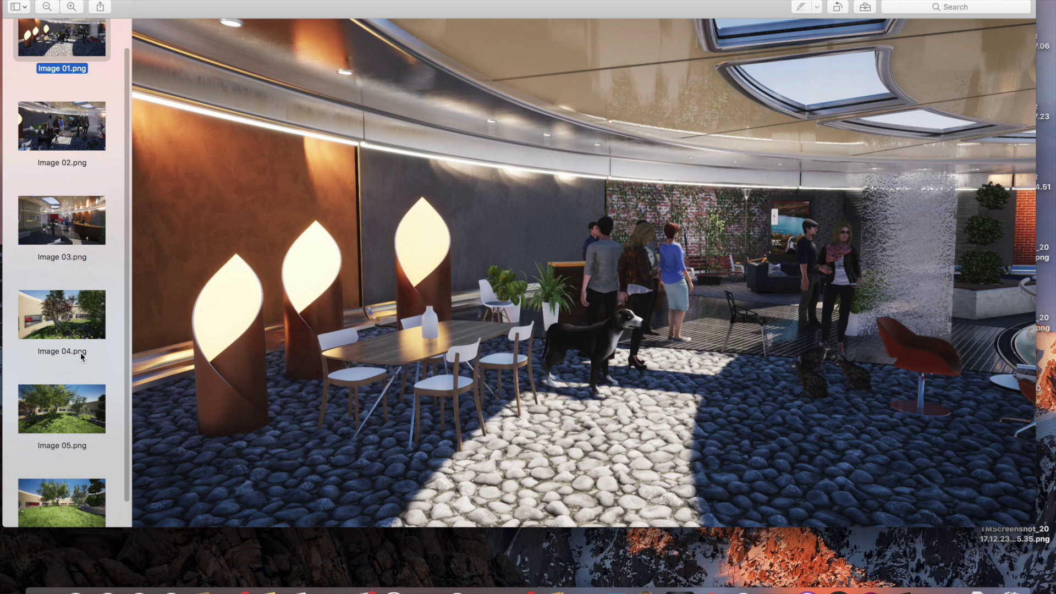
left_click(68, 43)
left_click(68, 44)
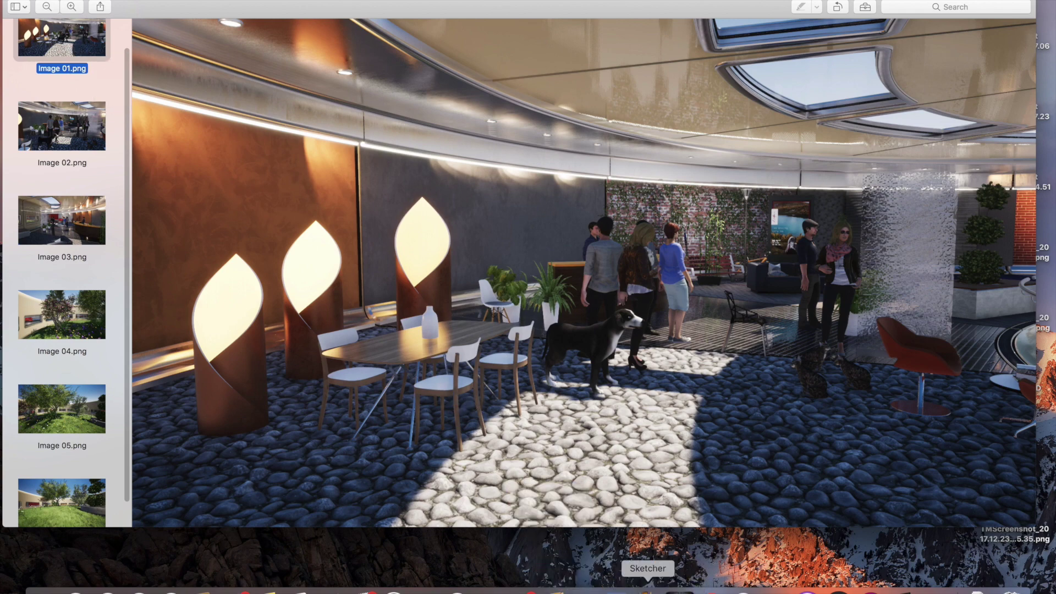
Switch to Sketcher, move the filter parameters aside and enlarge the image window to full screen
left_click(647, 588)
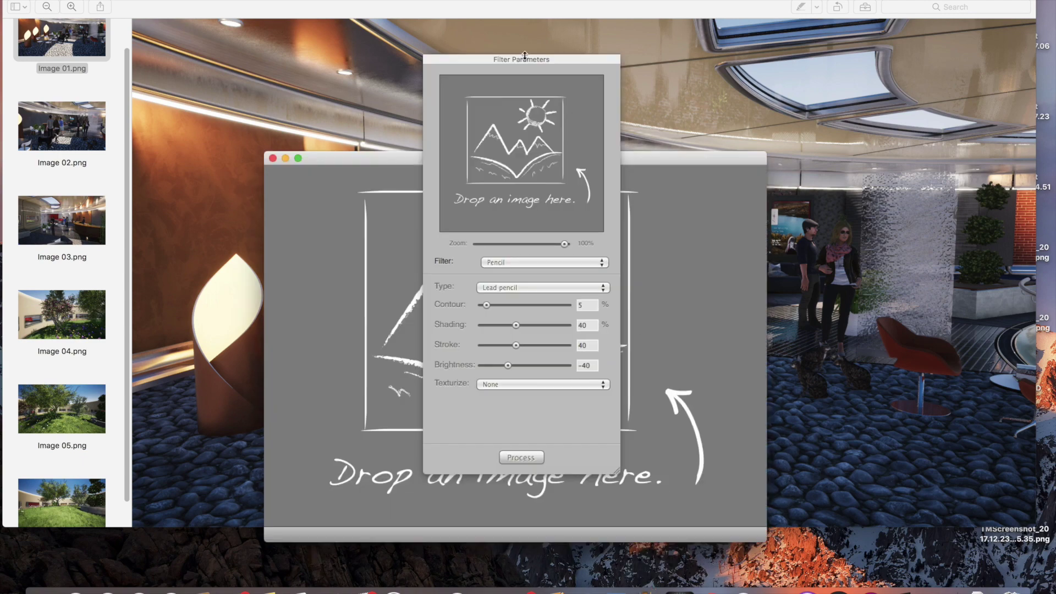
left_click_drag(589, 72, 988, 88)
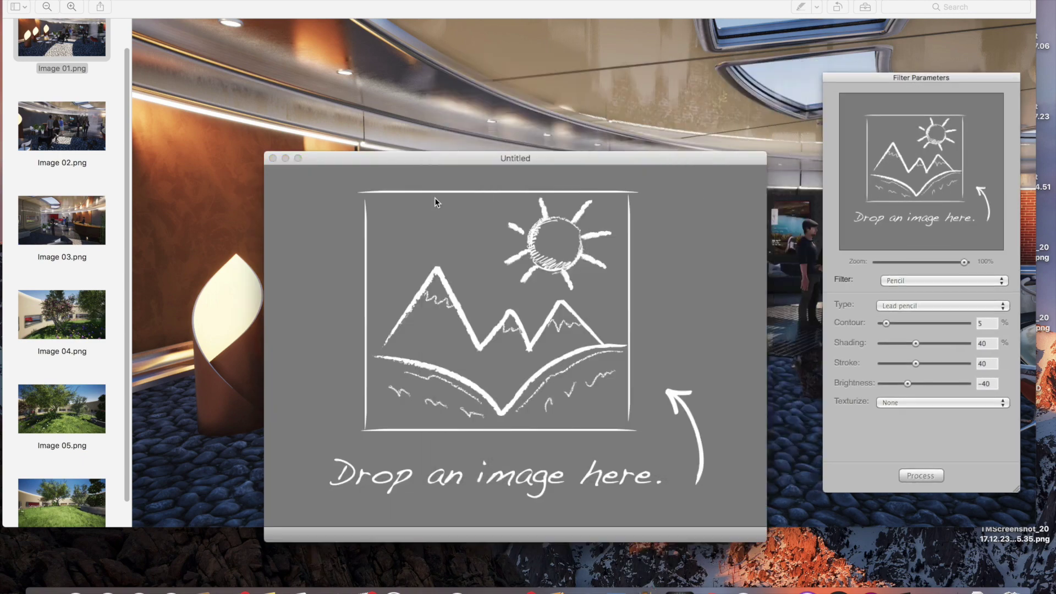
left_click(296, 159)
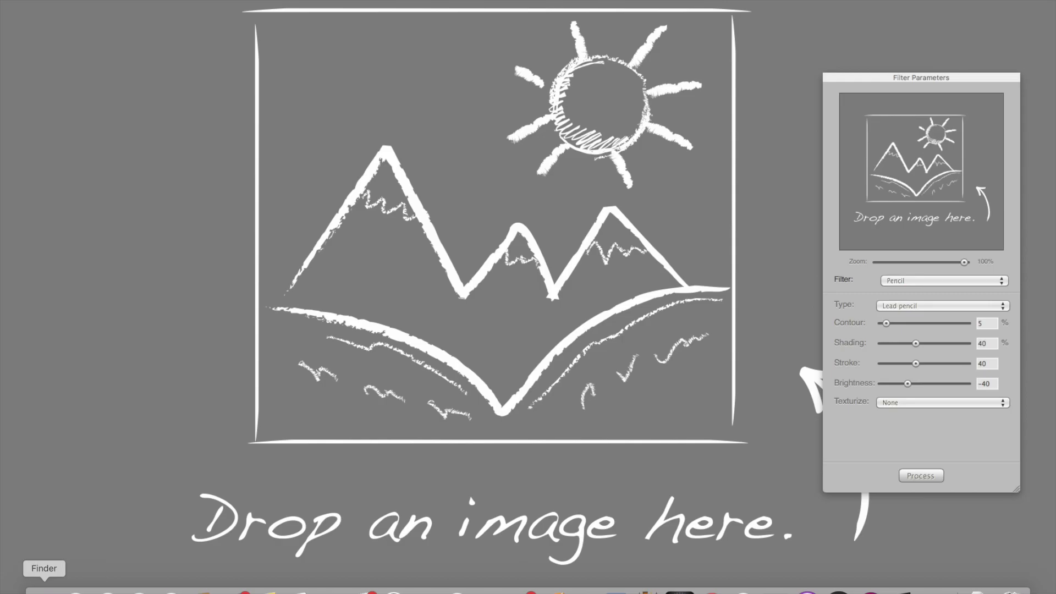
Switch to Finder and preview the exported images in the First Video Test folder, ending on Image 03.png
left_click(44, 591)
left_click(511, 235)
left_click(489, 183)
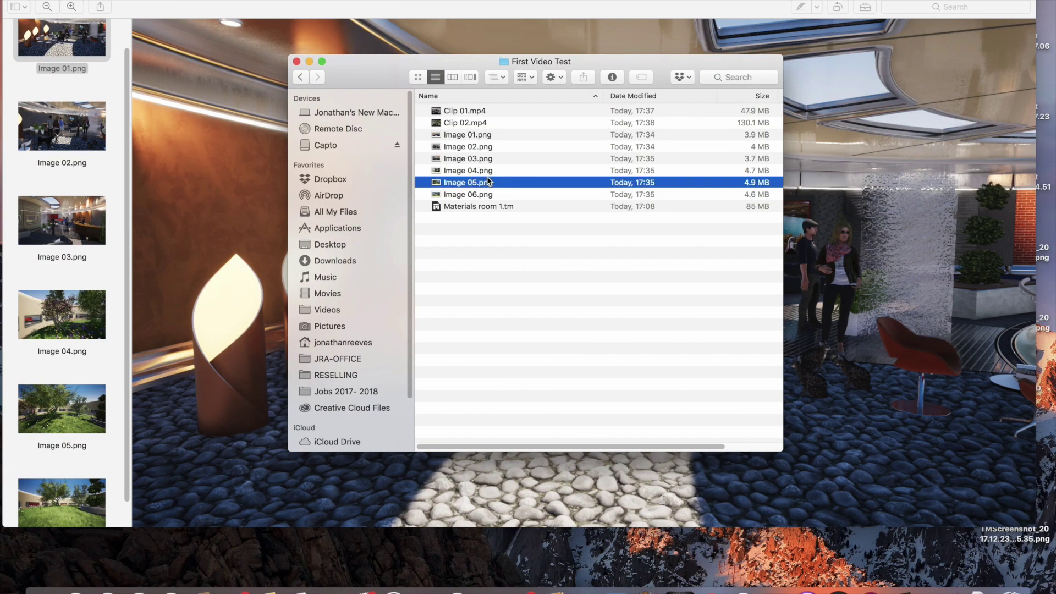
key("space")
key("Left")
key("Left")
key("Left")
key("Left")
key("Right")
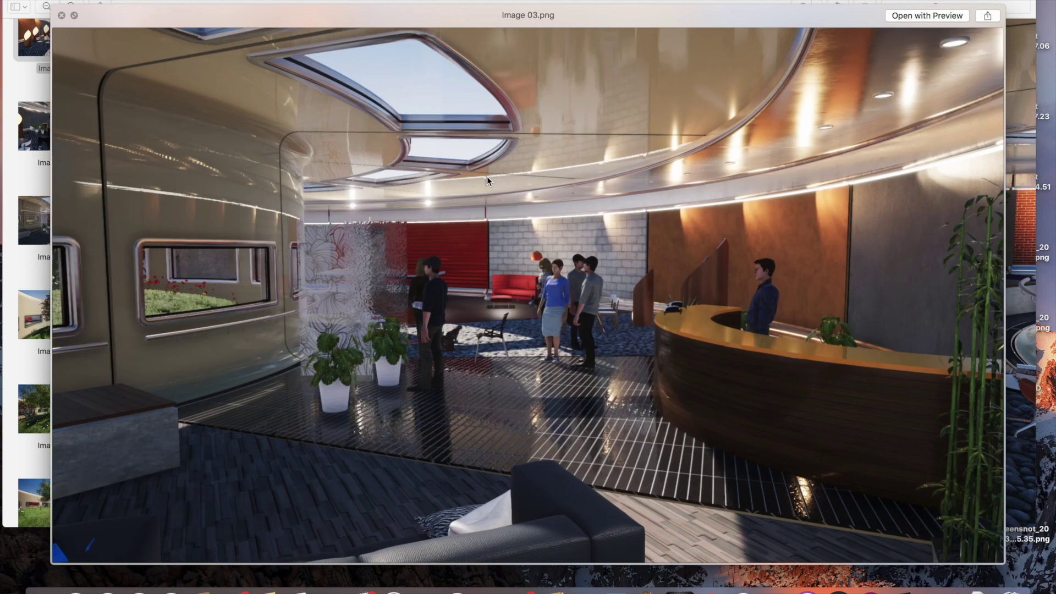
left_click(61, 16)
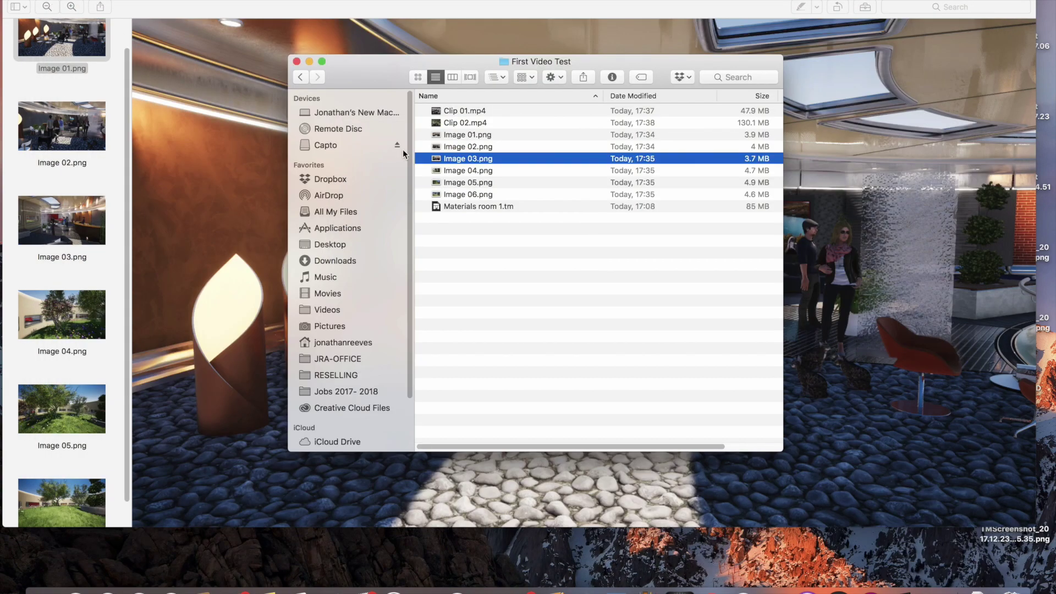
Load Image 03.png into Sketcher, process it with the Pencil filter in Lead pencil type, and set the preview zoom to 70%
mouse_move(439, 161)
left_mouse_down()
mouse_move(665, 485)
mouse_move(648, 588)
left_mouse_up()
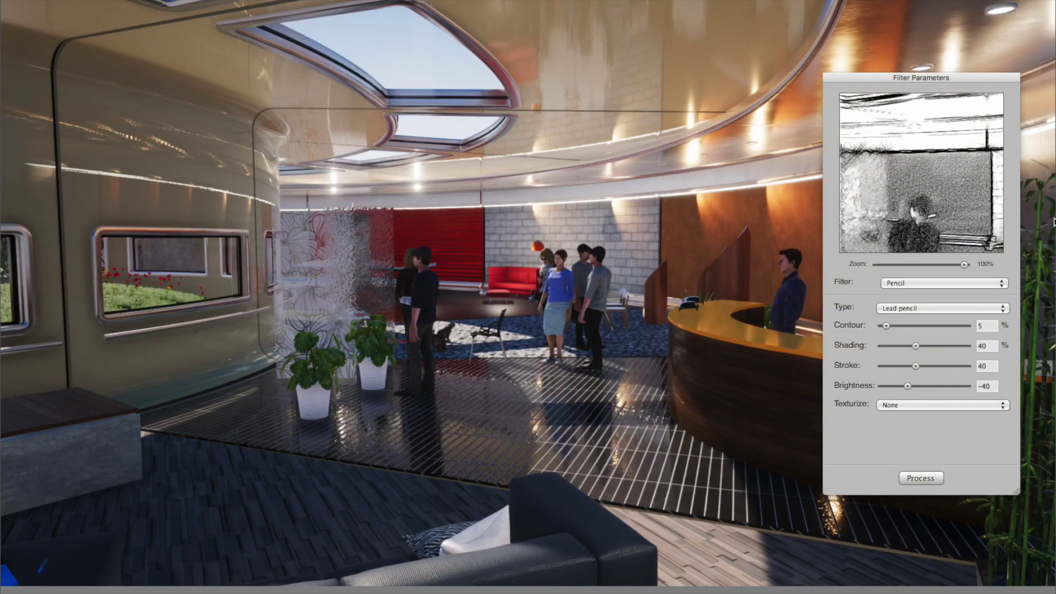
left_click(922, 482)
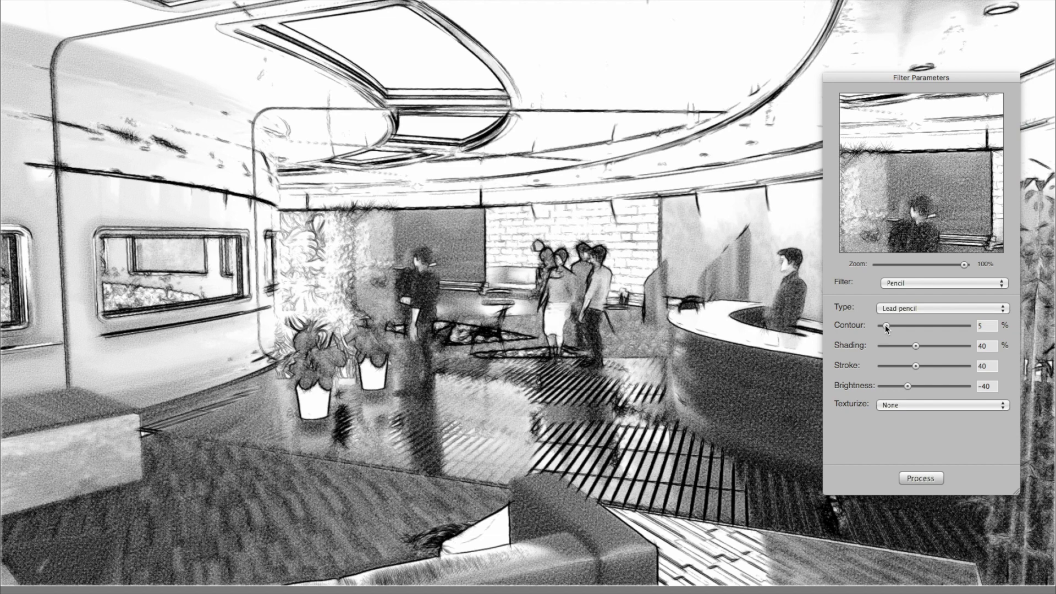
left_click_drag(964, 265, 932, 265)
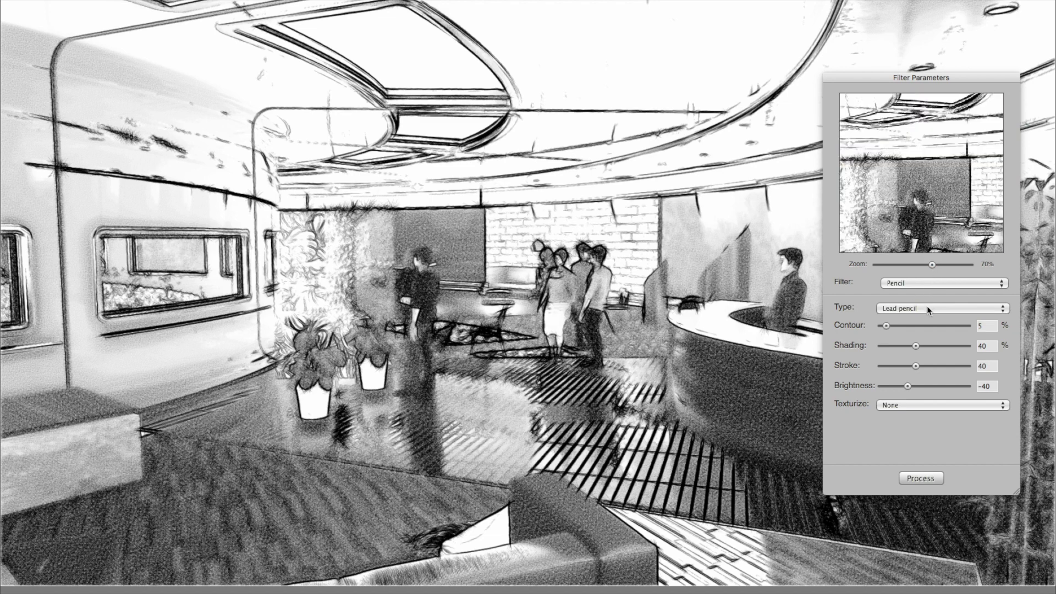
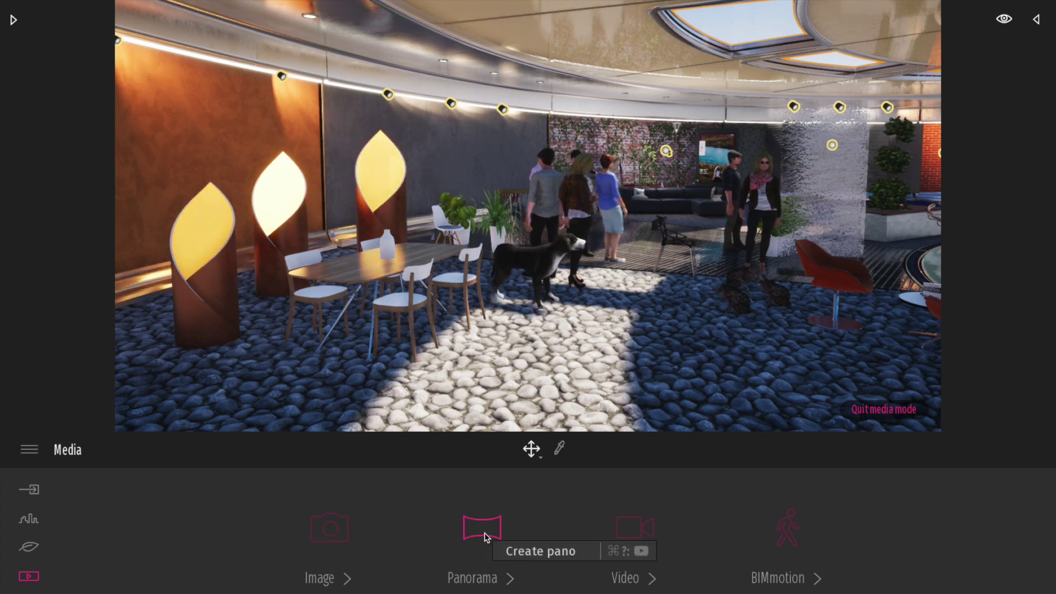
Open the panorama media in Twinmotion and view Panorama 01, Panorama 02 and Panorama 03 in turn
left_click(484, 537)
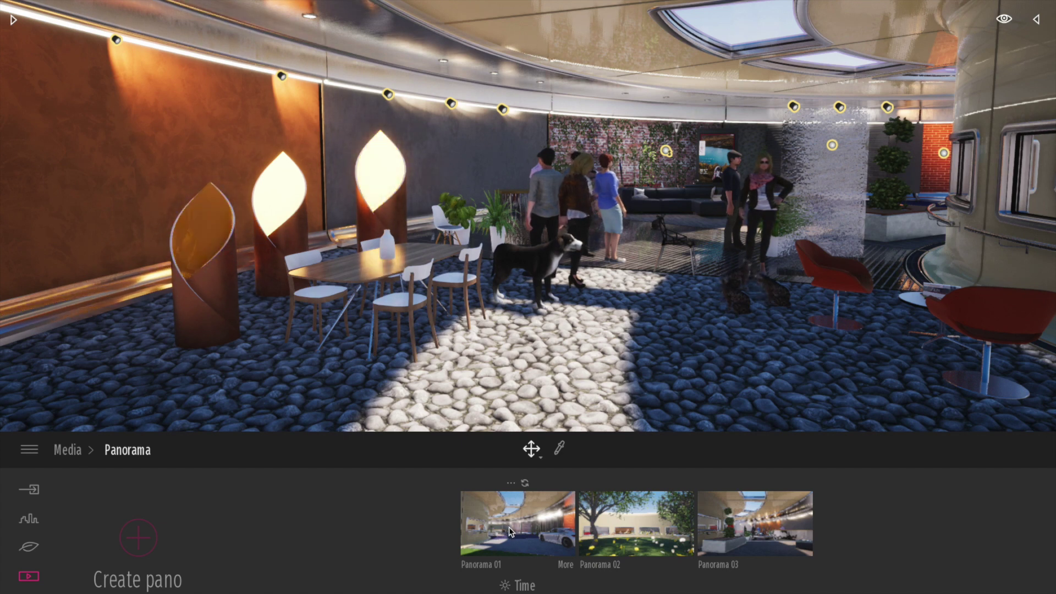
left_click(526, 527)
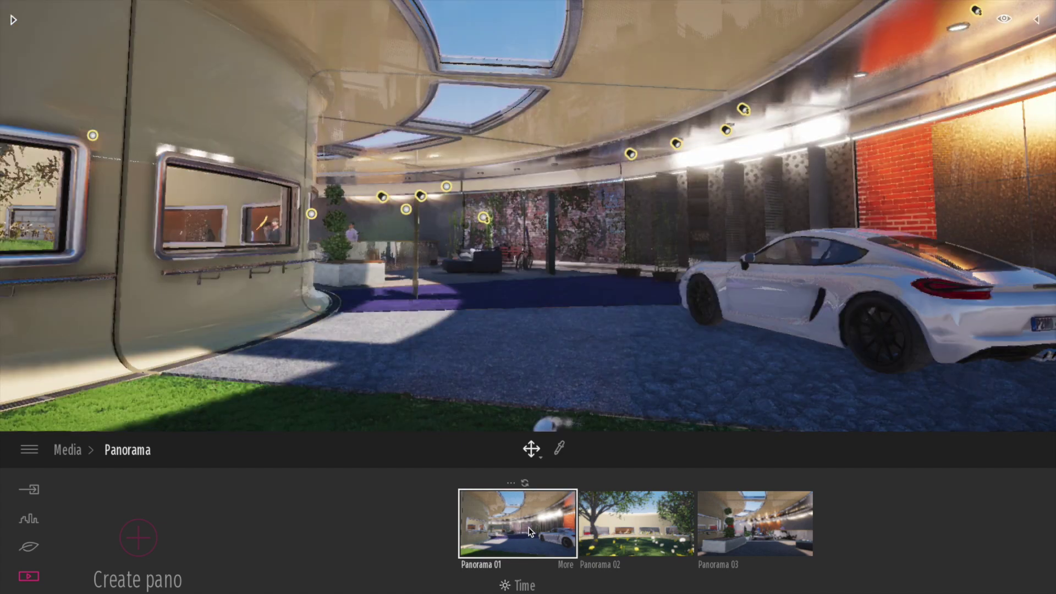
left_click(636, 529)
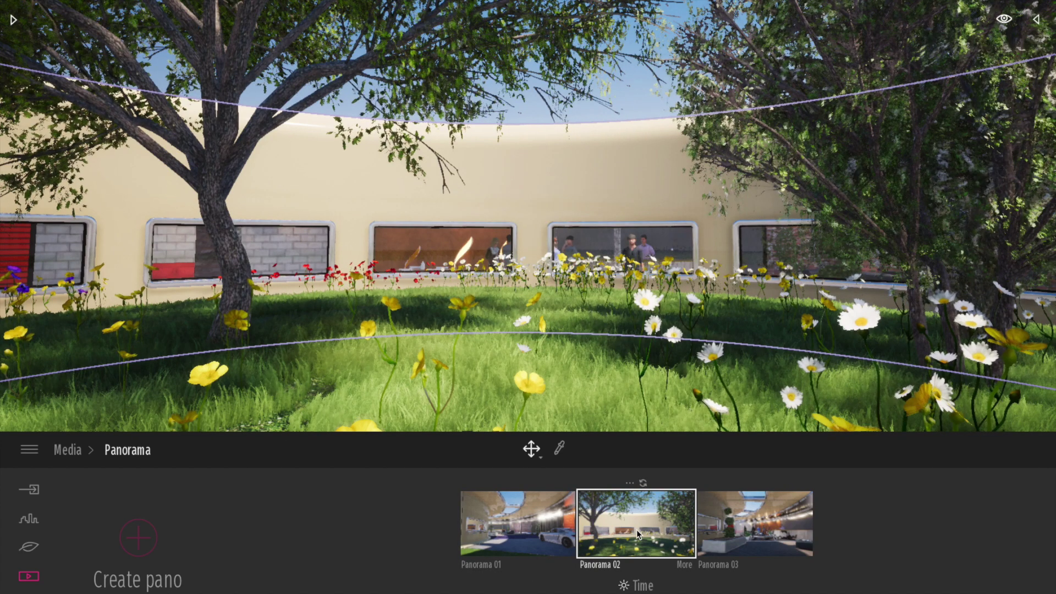
left_click(755, 526)
Move the camera into the lobby towards the reception desk and create a new panorama from that viewpoint
scroll(539, 245, "up", 5)
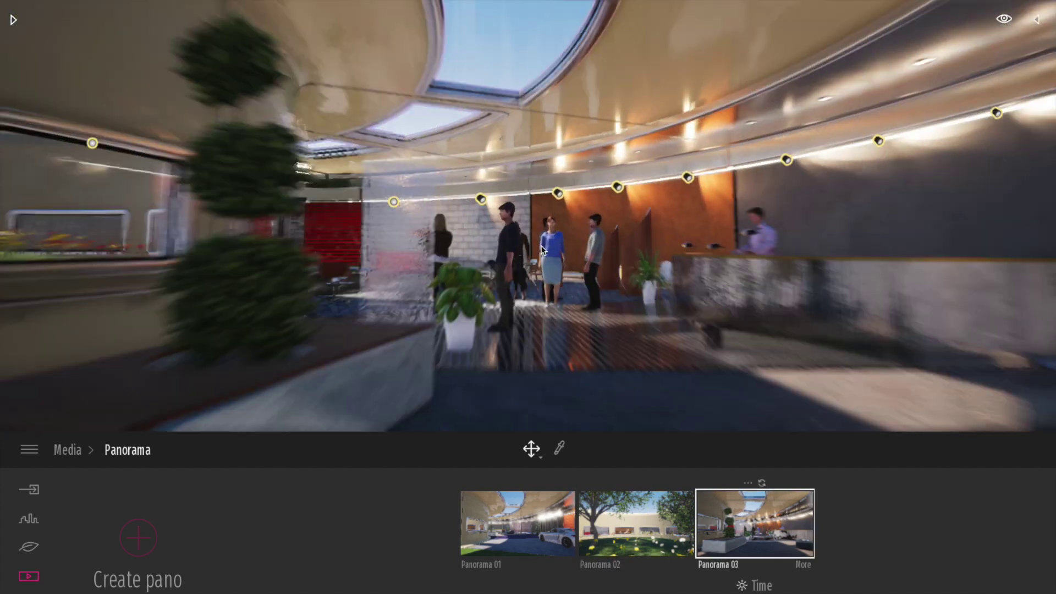
left_click_drag(567, 272, 556, 272)
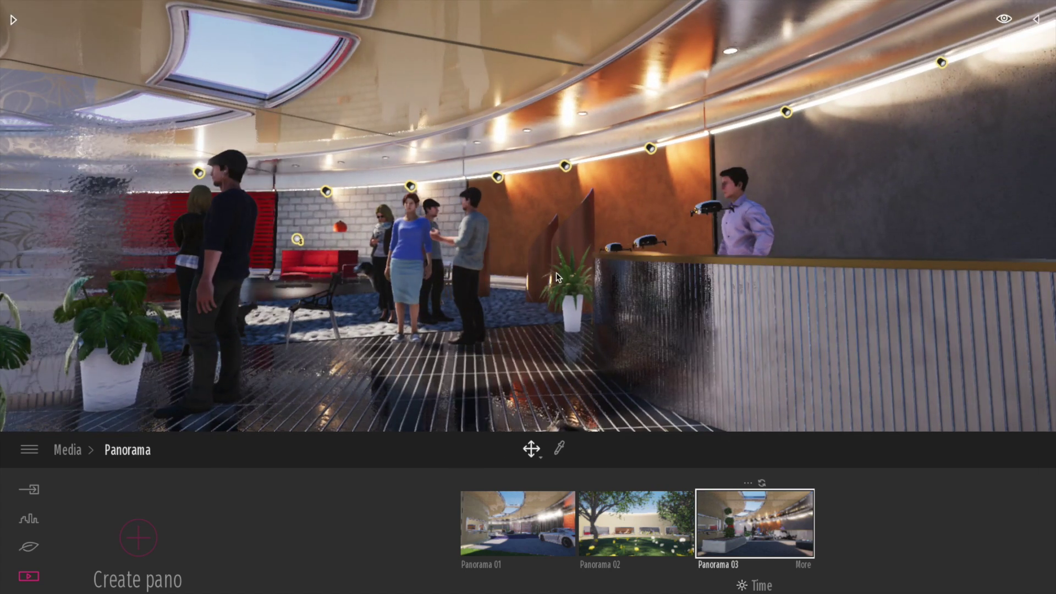
left_click(137, 539)
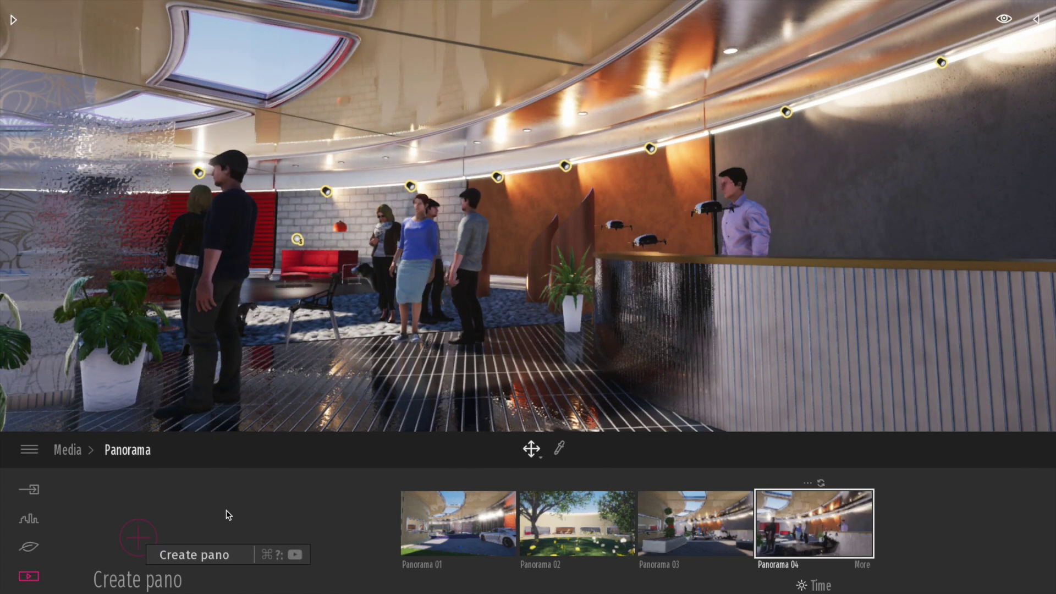
Set Panorama 01's time of day to 11:16, reframe it to show the whole white car, and update its saved view
left_click(475, 529)
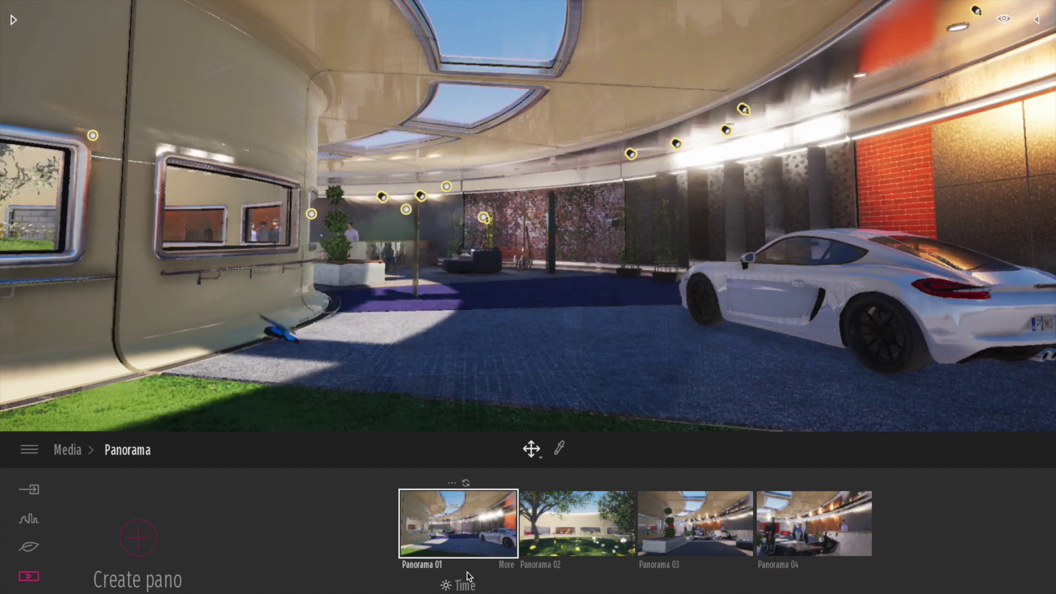
left_click(462, 585)
mouse_move(443, 482)
left_mouse_down()
mouse_move(441, 511)
mouse_move(445, 458)
mouse_move(446, 471)
left_mouse_up()
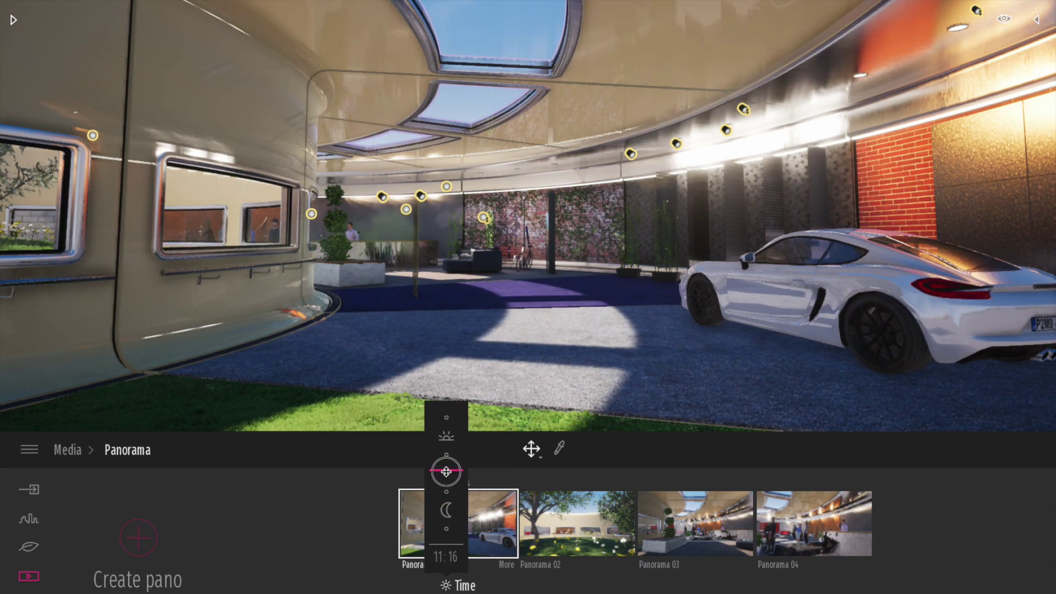
middle_click_drag(511, 260, 485, 287)
middle_click_drag(545, 248, 639, 275)
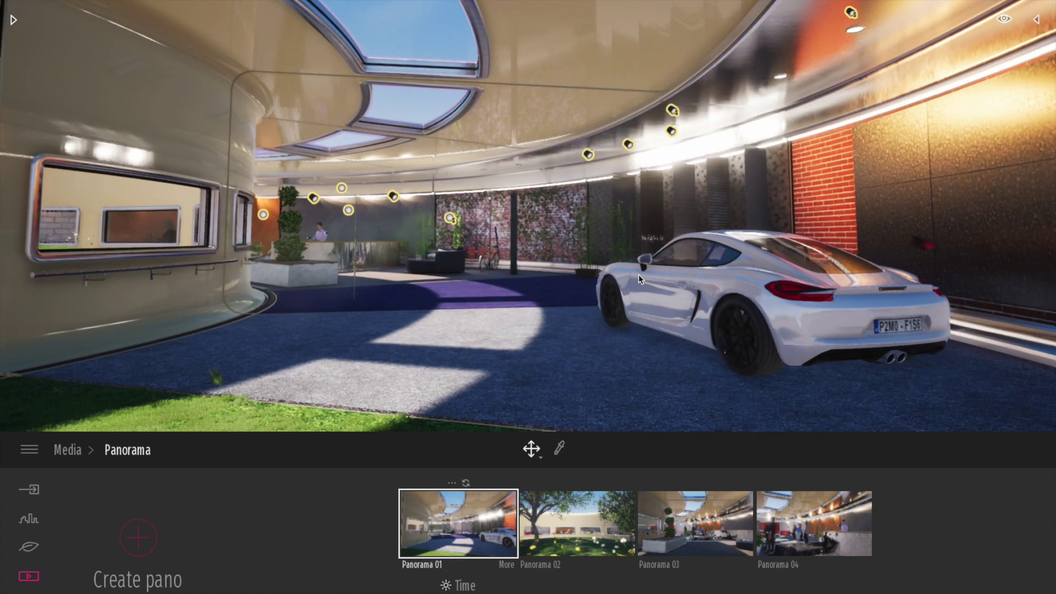
left_click(466, 484)
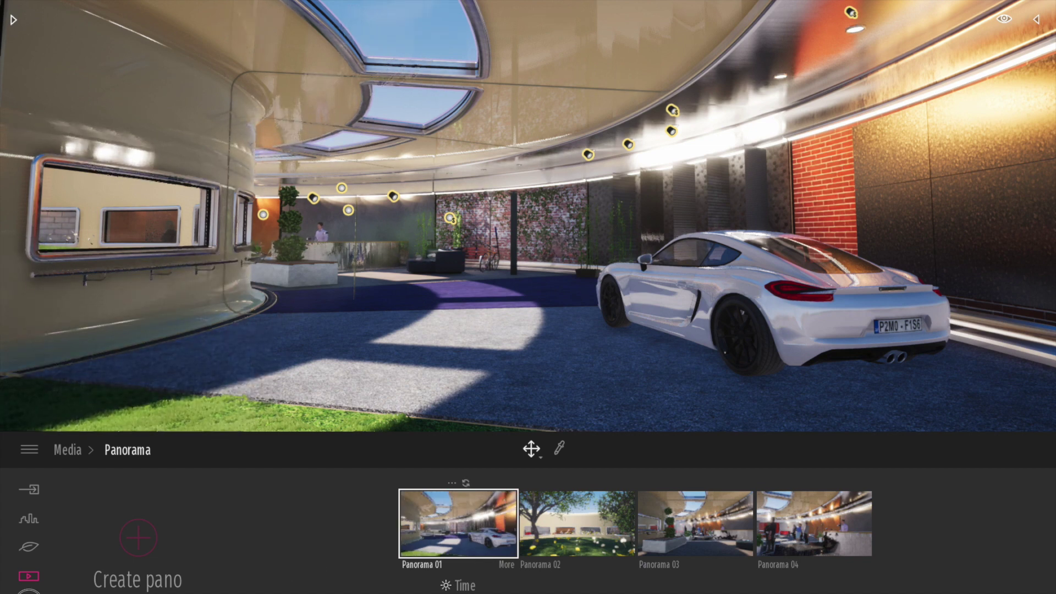
Exclude Panorama 04 from the panorama export, start the export and cancel at the destination folder choice
left_click(29, 593)
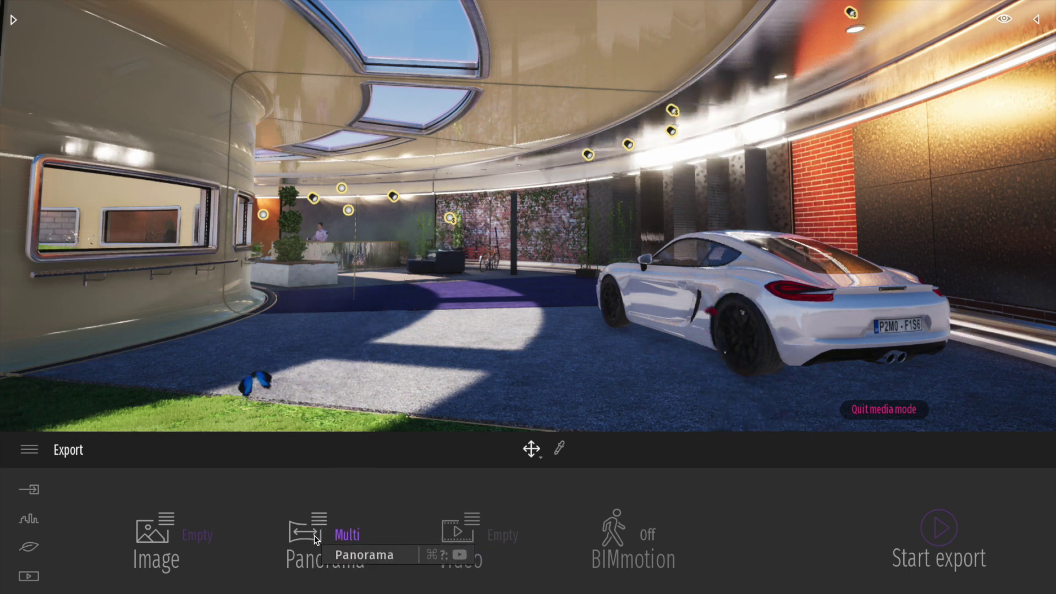
mouse_move(305, 537)
left_click(295, 479)
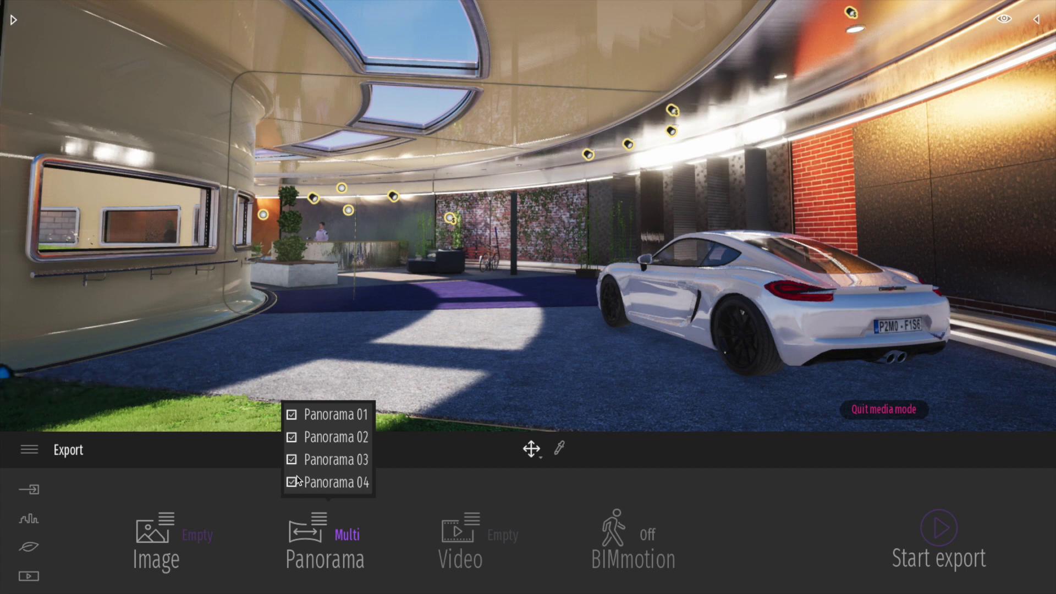
left_click(294, 483)
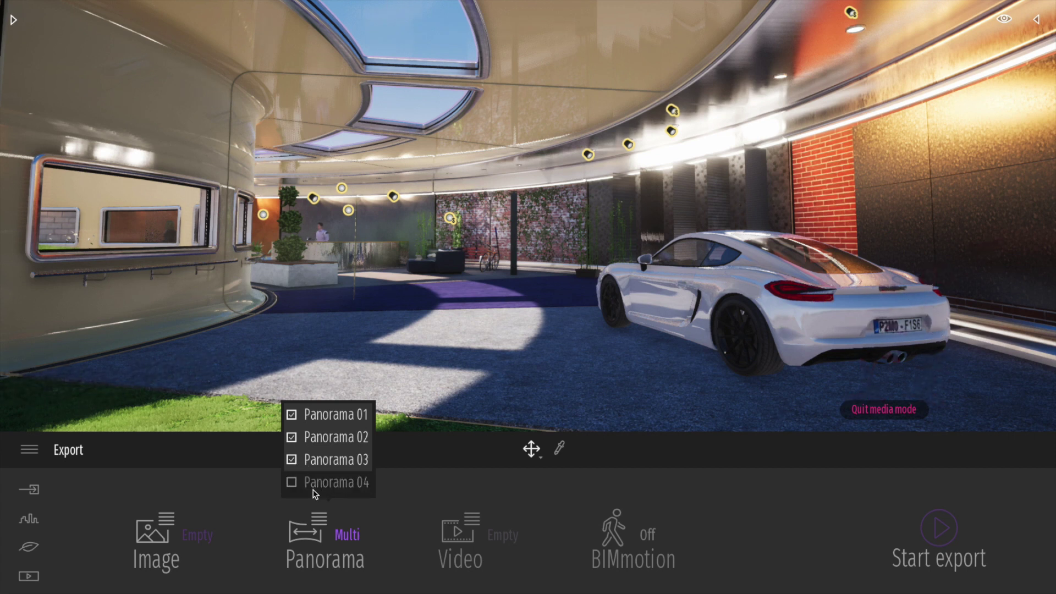
left_click(941, 531)
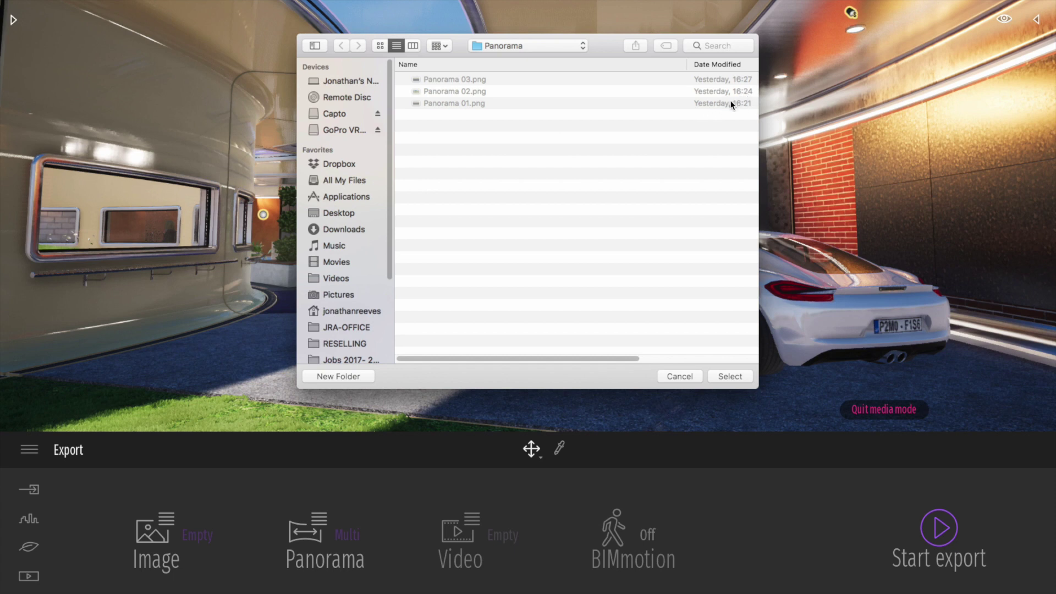
left_click(680, 376)
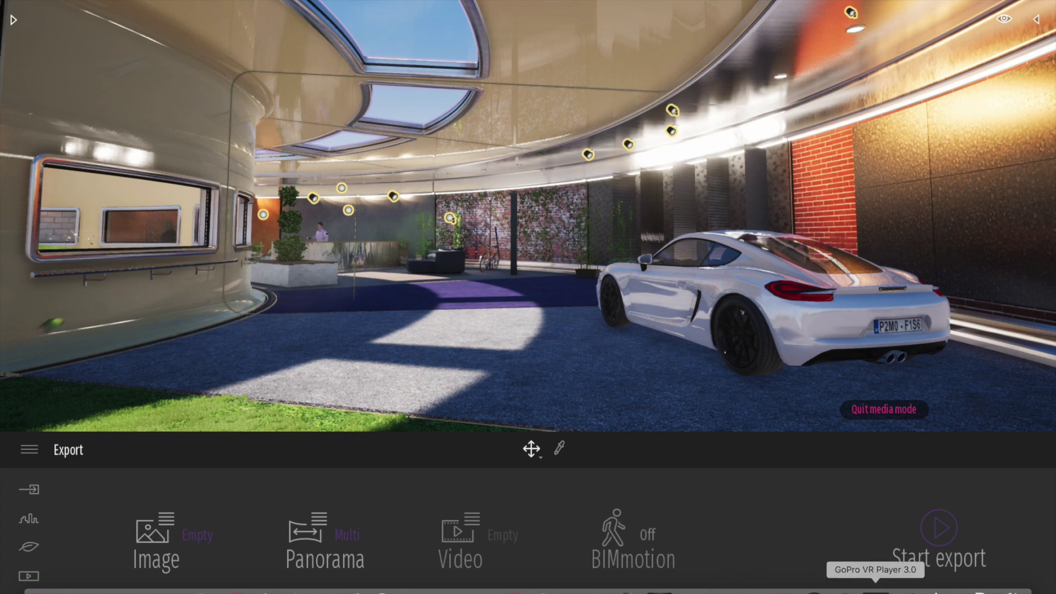
Switch to GoPro VR Player and open Panorama 01.png, Panorama 02.png and Panorama 03.png
left_click(875, 591)
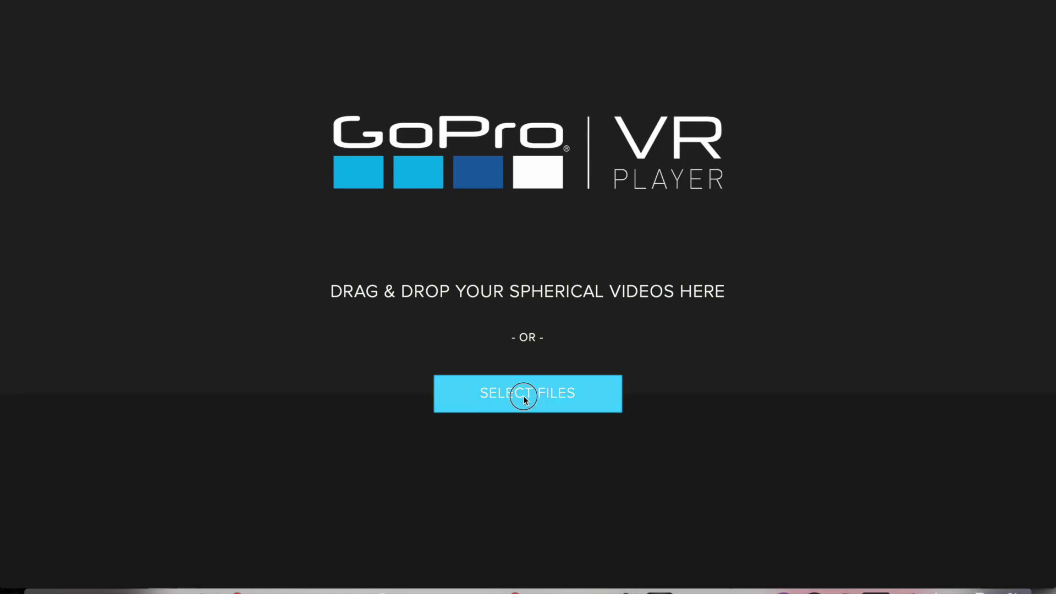
left_click(515, 399)
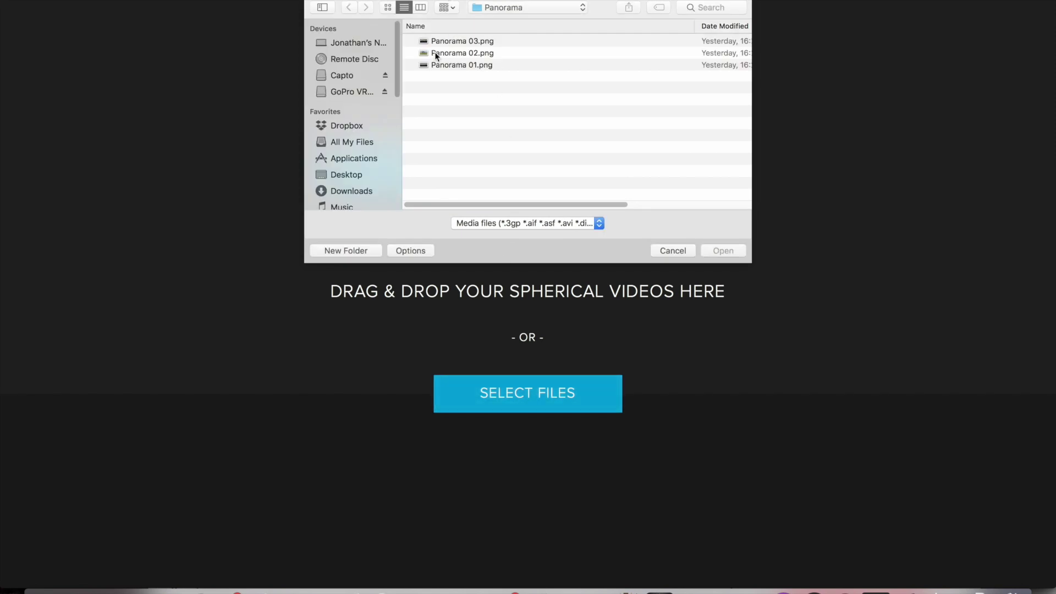
left_click(455, 67)
left_click(459, 43, "shift")
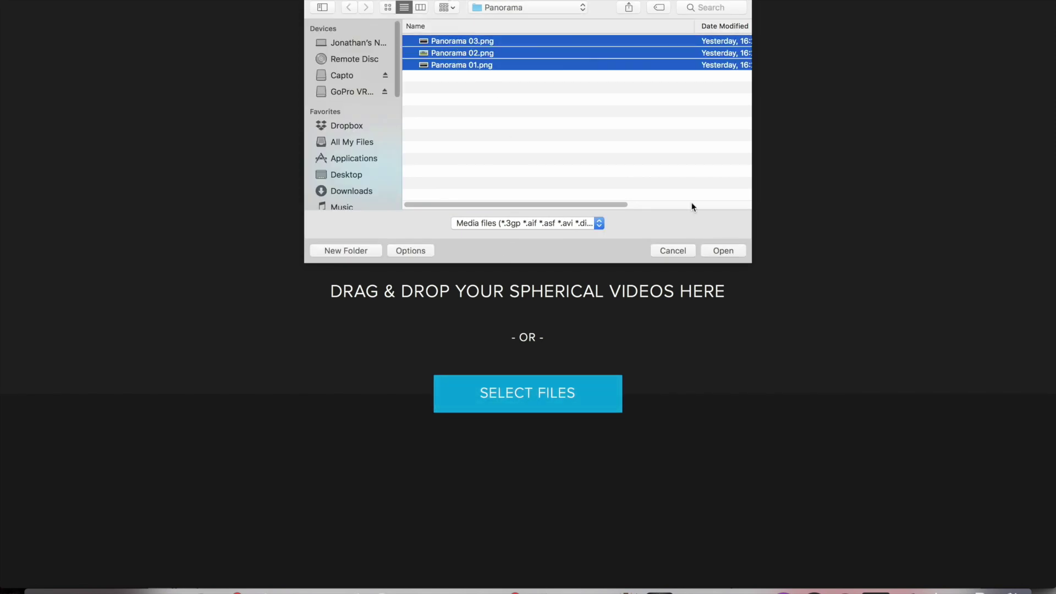
left_click(724, 251)
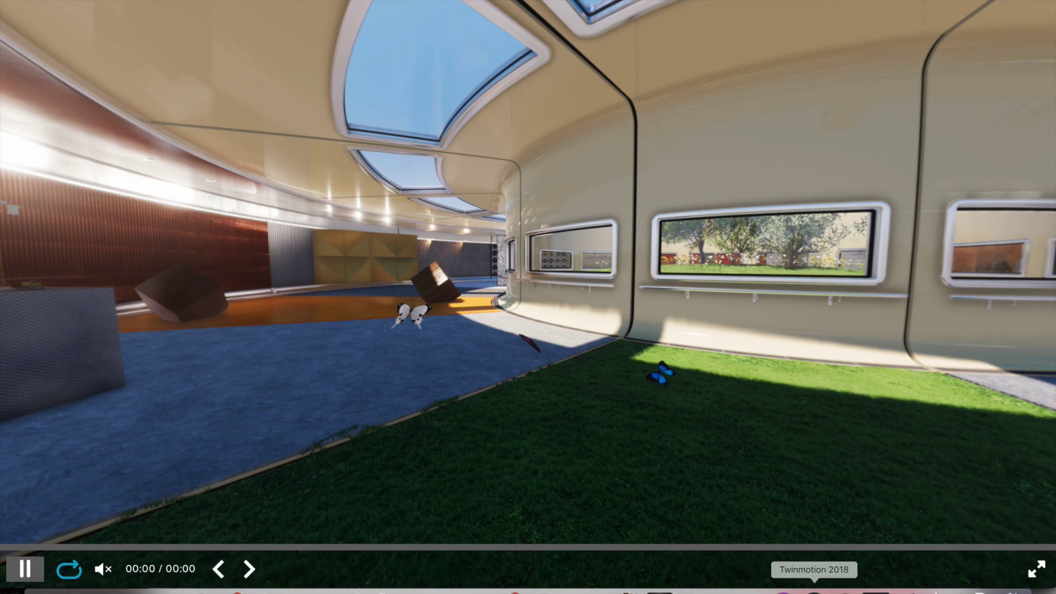
Switch back to Twinmotion, review the available 360 resolutions in the panorama export settings, and return to the export overview
left_click(814, 591)
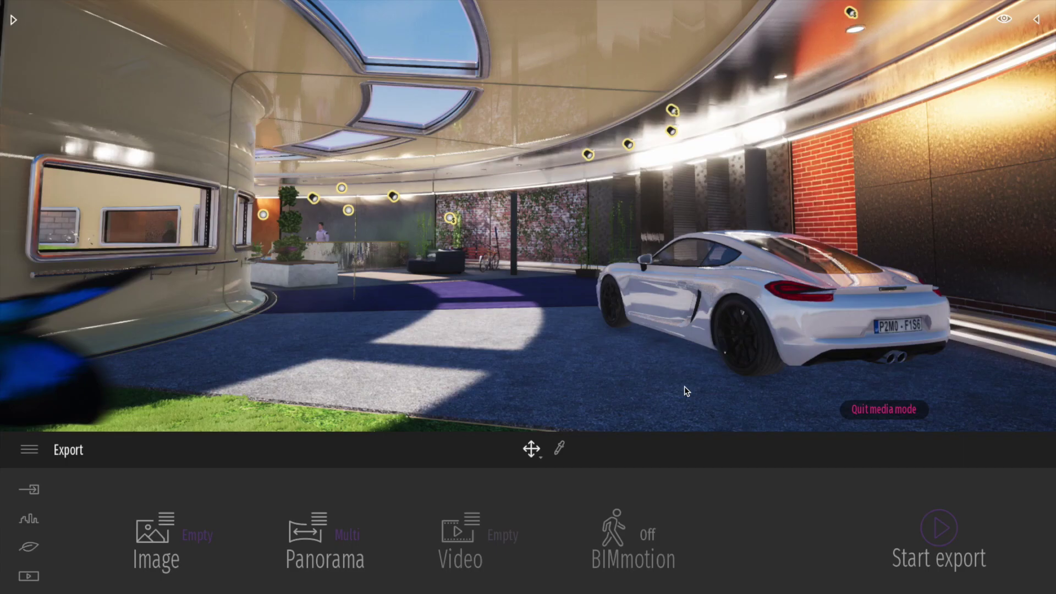
left_click(347, 535)
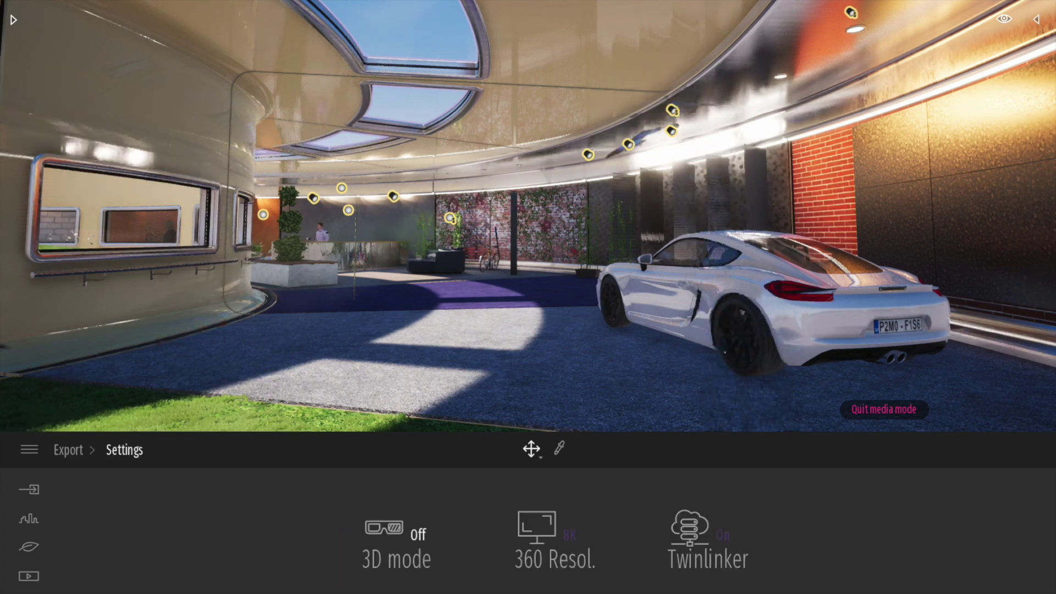
left_click(568, 538)
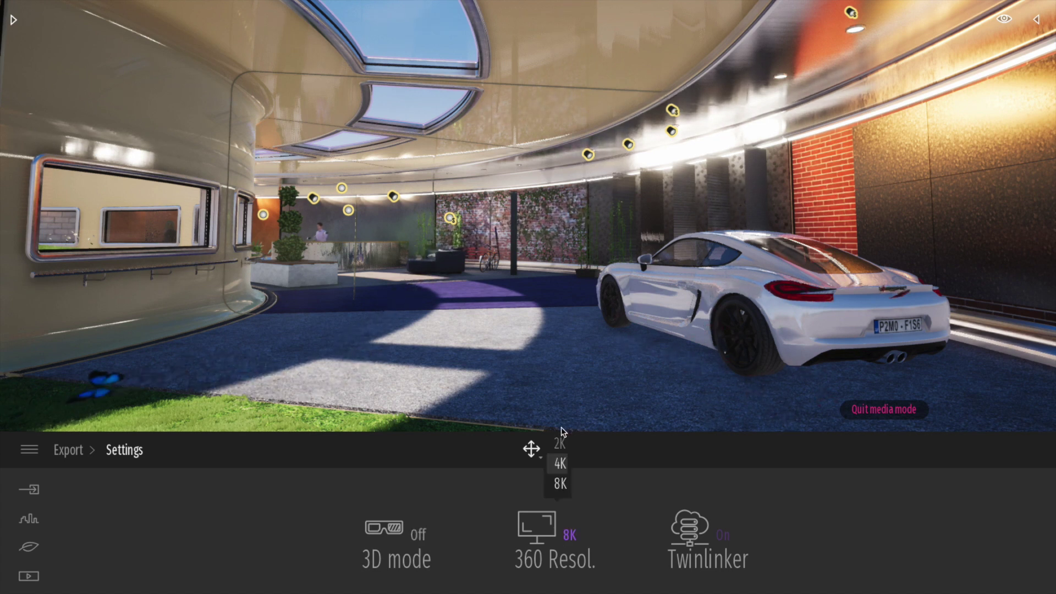
left_click(570, 536)
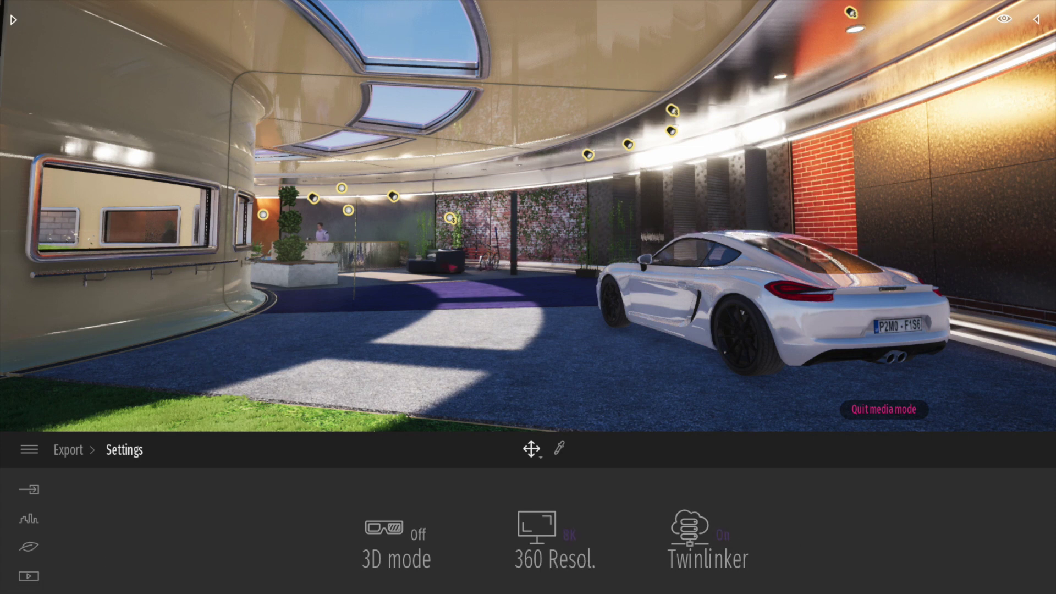
left_click(68, 450)
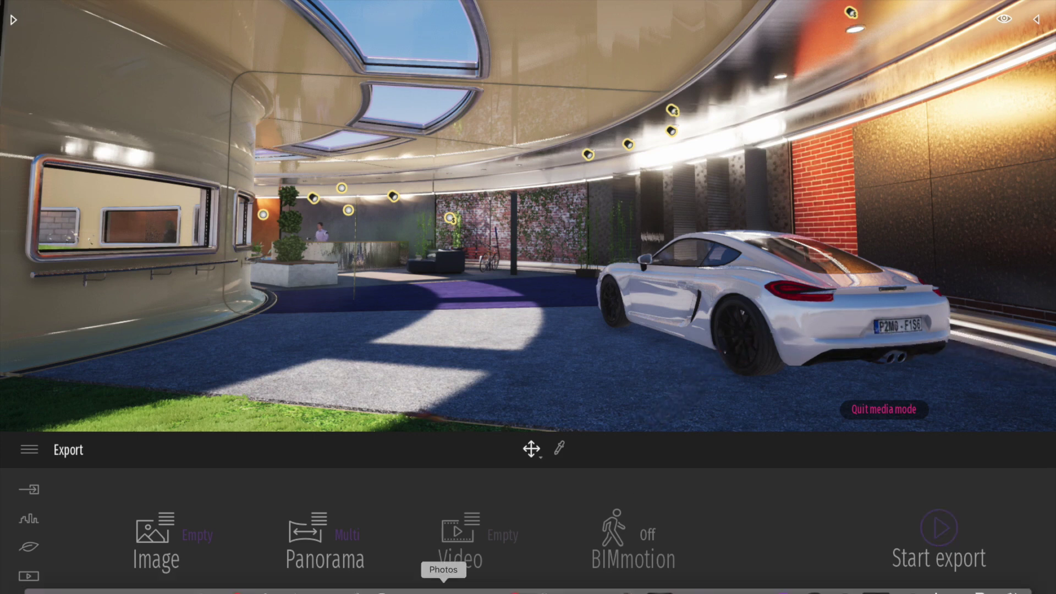
Switch to Mail, follow the share link in the Twinlinker Test message, and enlarge the browser window that opens
left_click(350, 591)
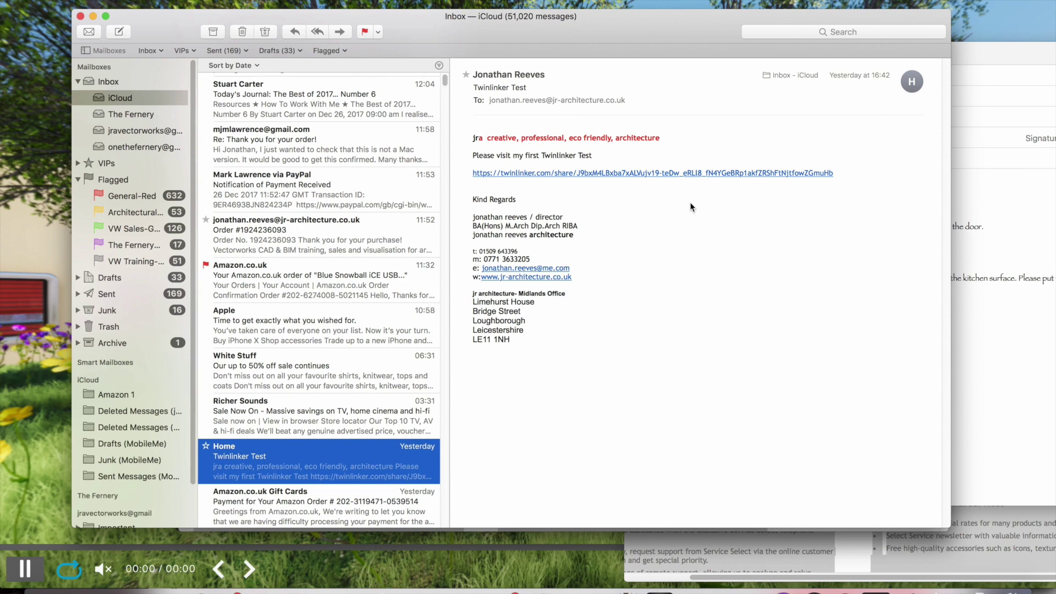
left_click(654, 200)
left_click(614, 174)
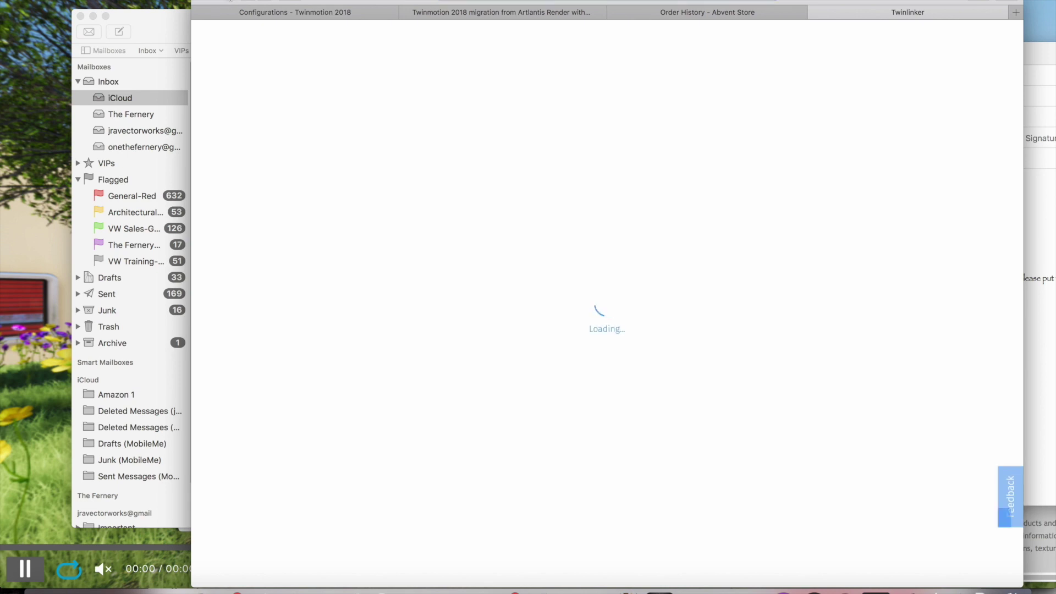
left_click(227, 0)
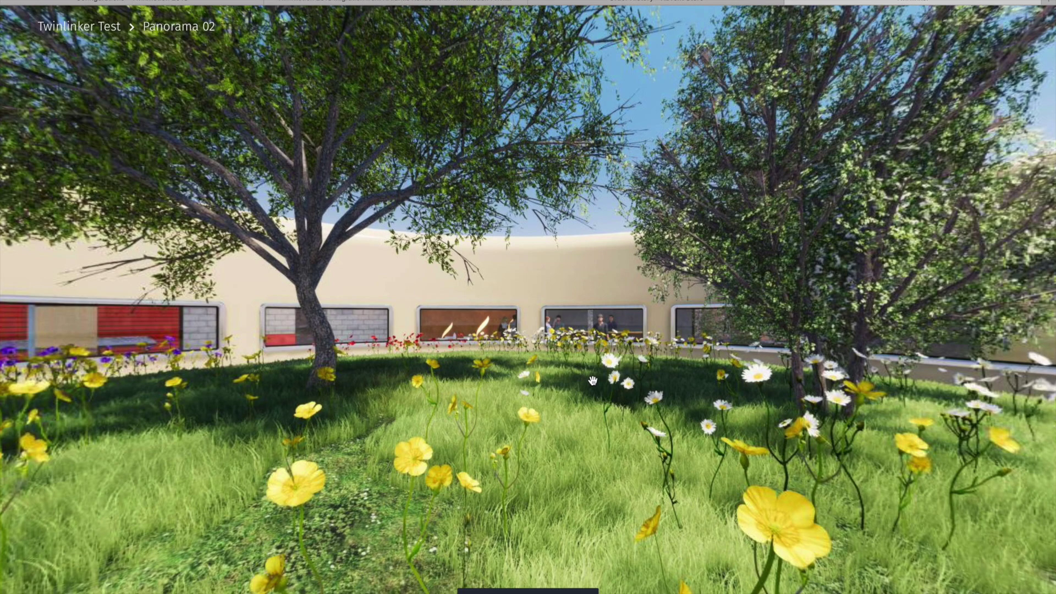
Look around the courtyard in Twinlinker's Panorama 02, zooming out and in, and turn towards the Panorama 01 hotspot
left_click_drag(578, 380, 352, 385)
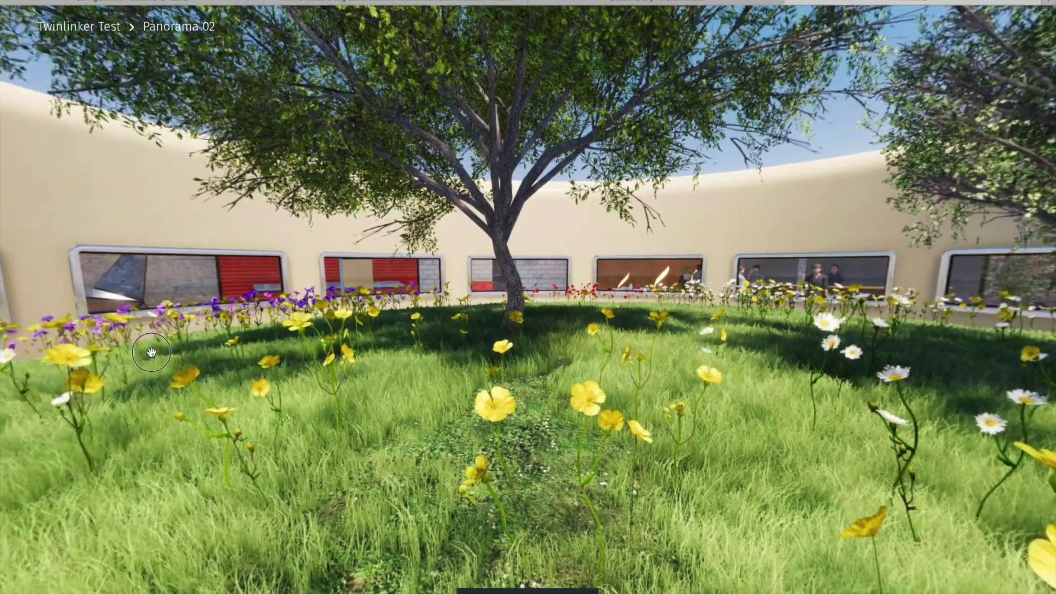
scroll(475, 406, "down", 3)
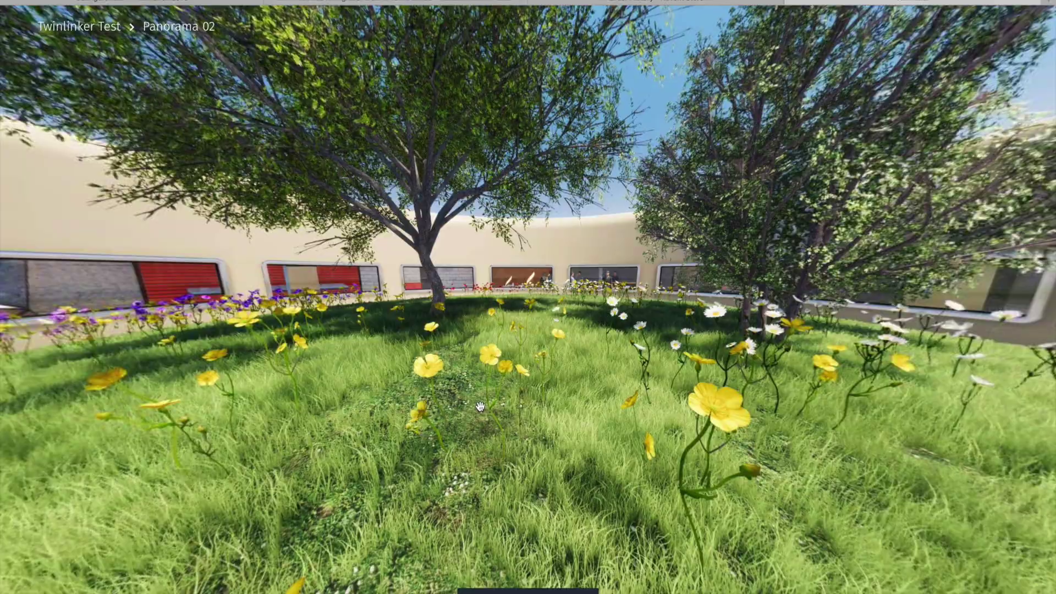
scroll(480, 407, "up", 5)
scroll(480, 407, "down", 3)
left_click_drag(617, 352, 219, 344)
left_click_drag(569, 293, 425, 235)
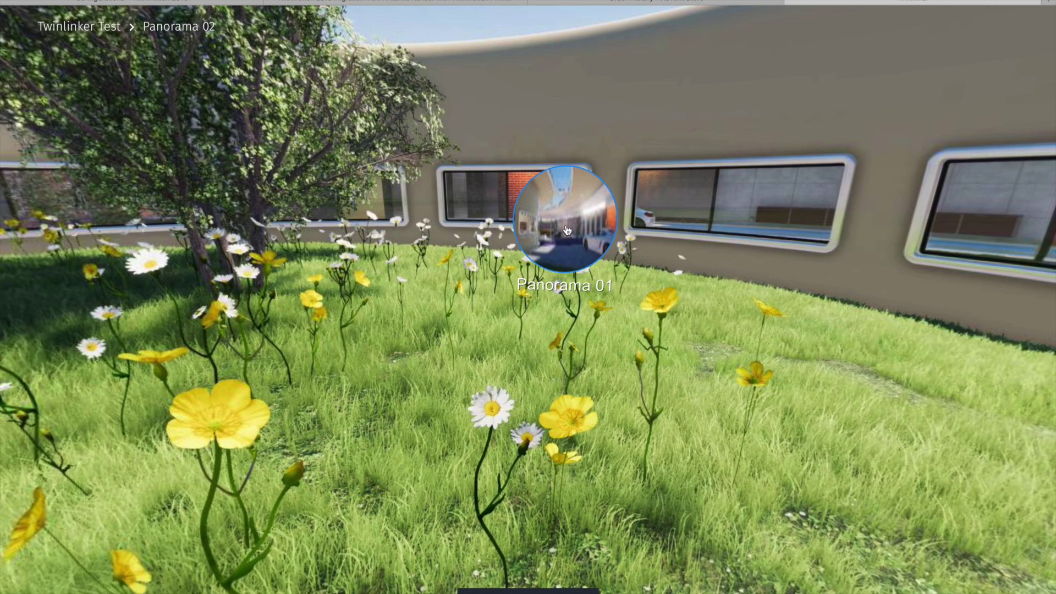
Enter Panorama 01 through its hotspot and look around the car area until the Panorama 03 hotspot is in view
left_click(566, 226)
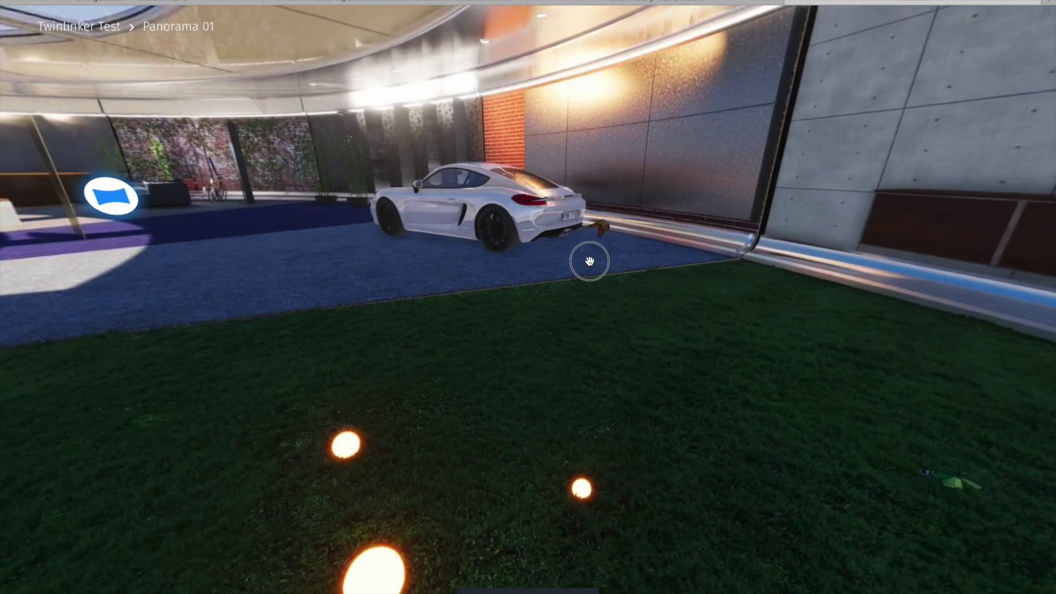
left_click_drag(283, 260, 777, 279)
left_click_drag(362, 276, 352, 297)
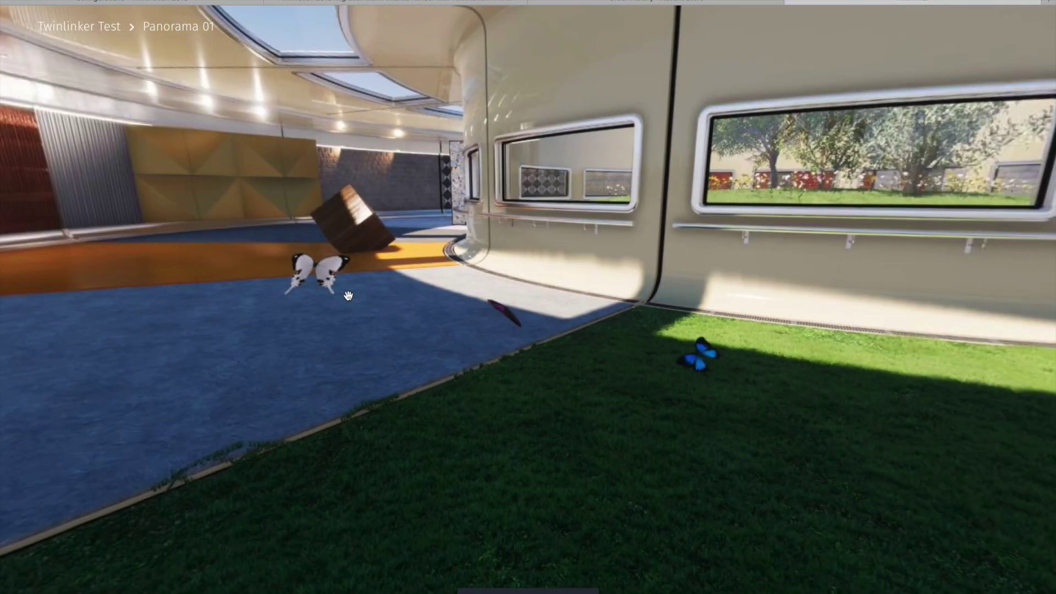
left_click_drag(622, 253, 242, 299)
left_click_drag(578, 275, 550, 256)
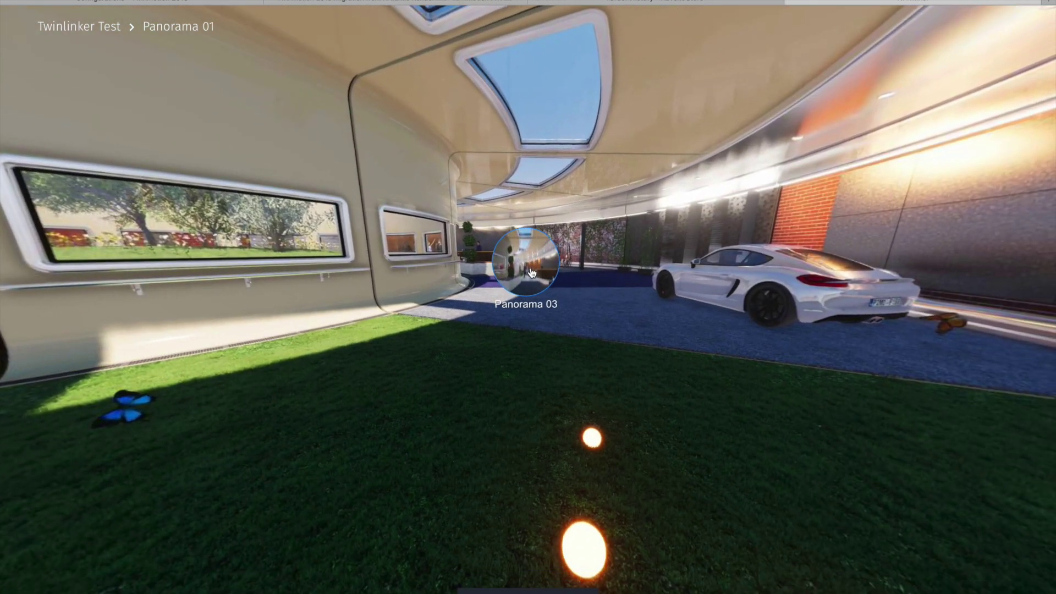
Enter Panorama 03 through its hotspot, look around the reception lobby, and choose Panorama 02 from the panorama gallery
left_click(531, 272)
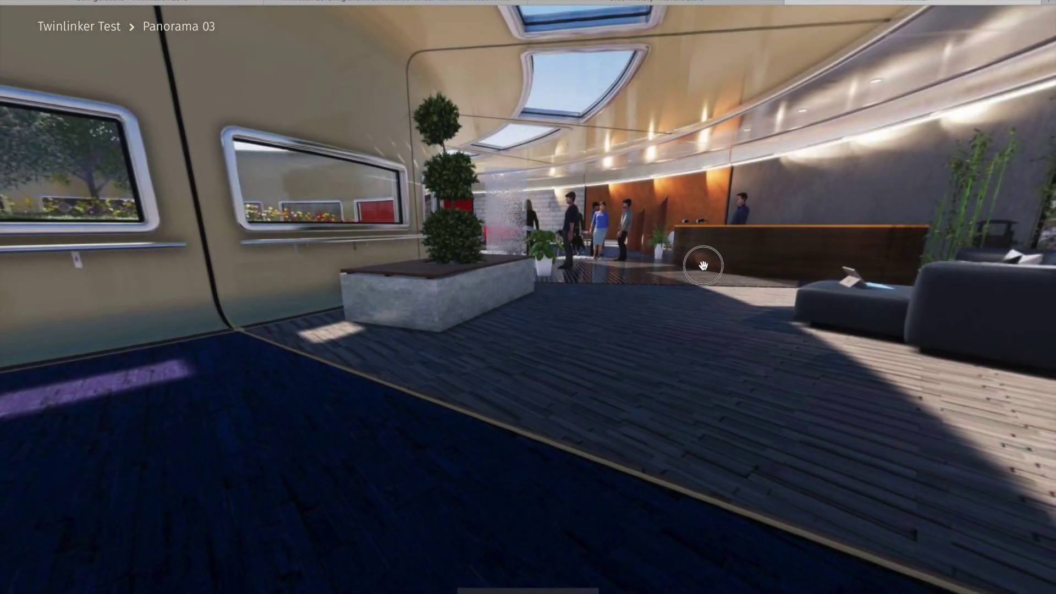
left_click_drag(703, 266, 542, 302)
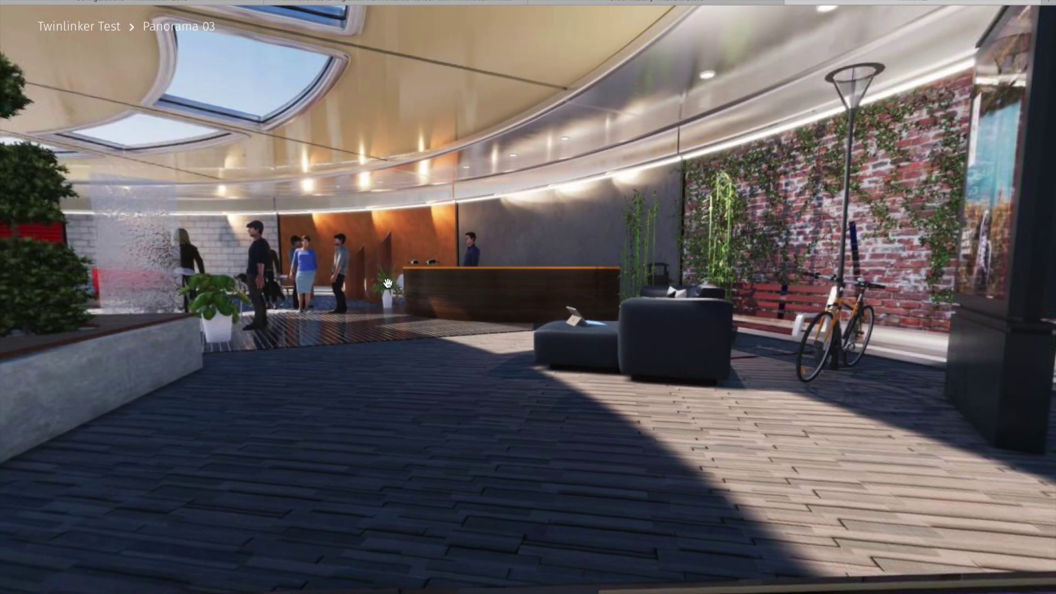
left_click_drag(388, 284, 627, 320)
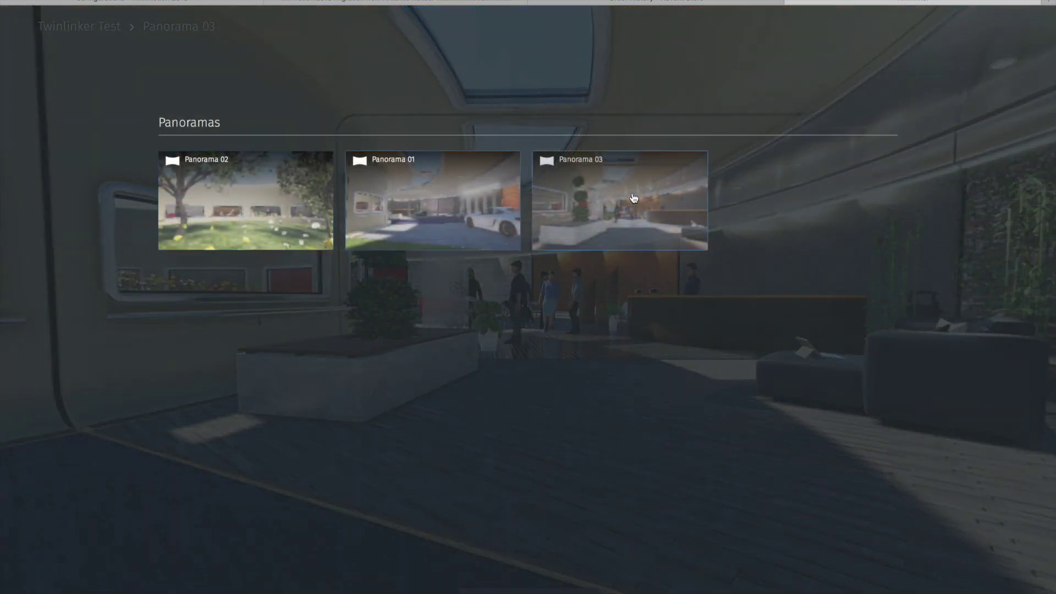
left_click(309, 203)
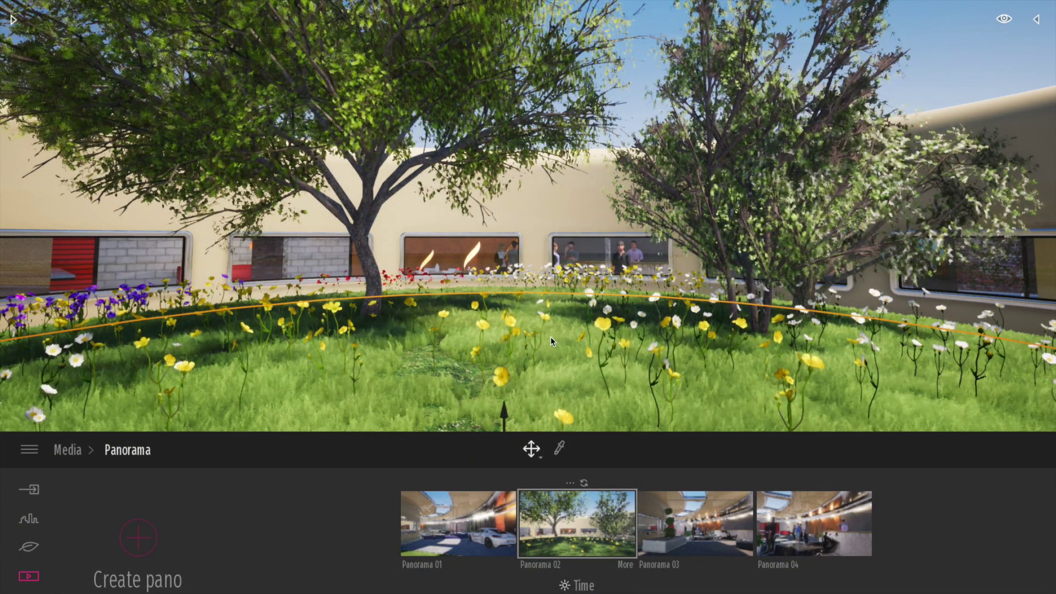
Shift the camera across the courtyard lawn in Twinmotion's Panorama 02 view
left_click_drag(551, 336, 572, 313)
middle_click_drag(573, 314, 550, 337)
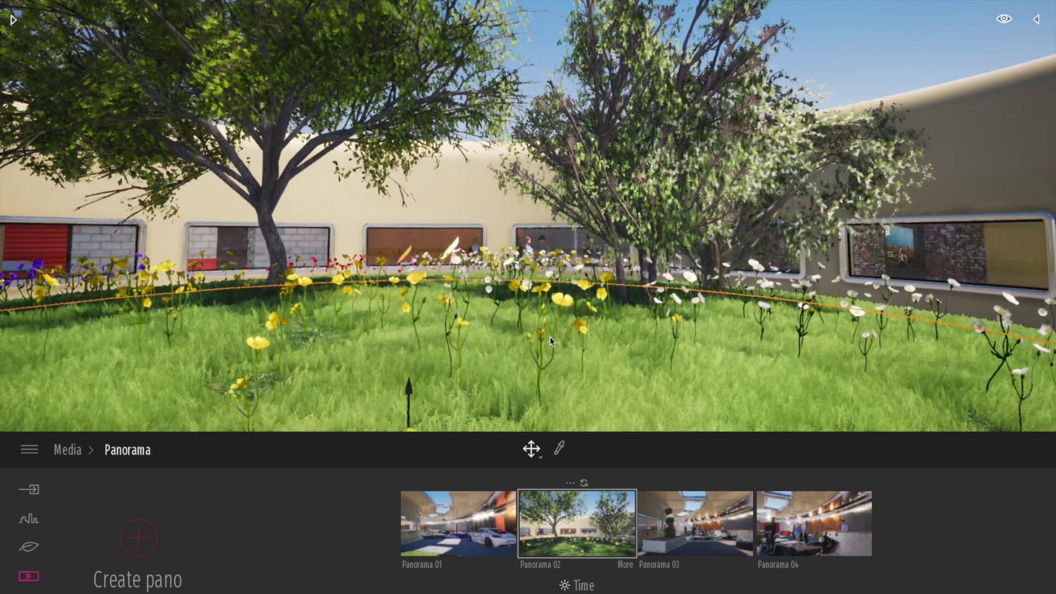